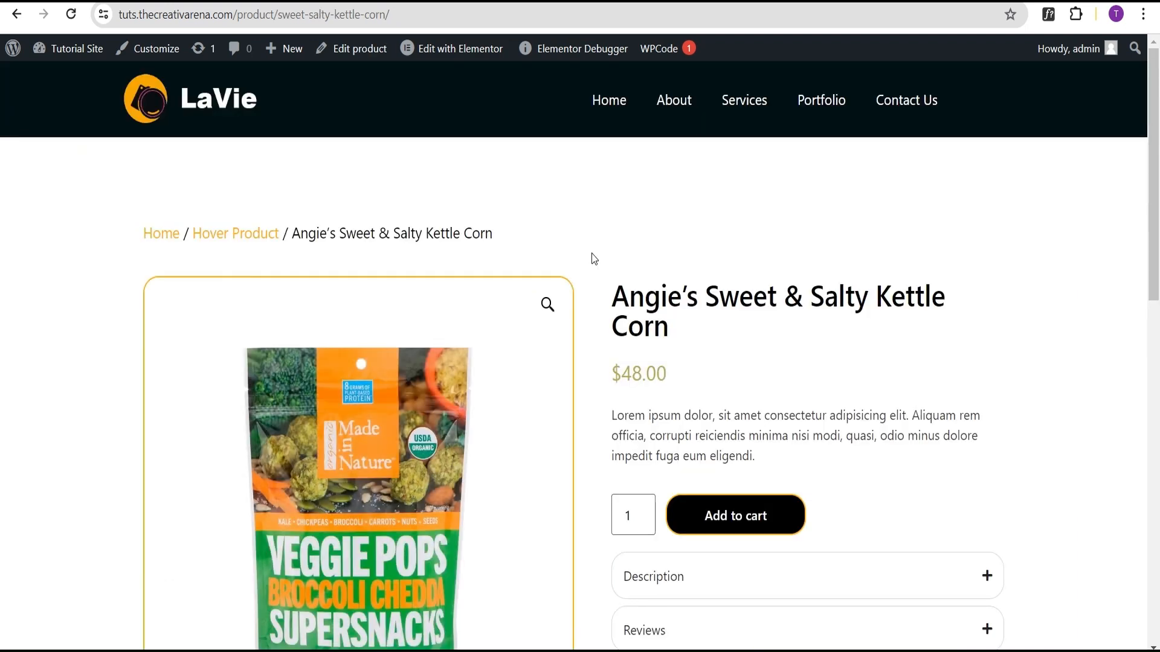
# Step: Examine the sample product page and its image gallery thumbnails
pyautogui.scroll(-2, 597, 253)
pyautogui.scroll(2, 597, 253)
pyautogui.scroll(-5, 598, 253)
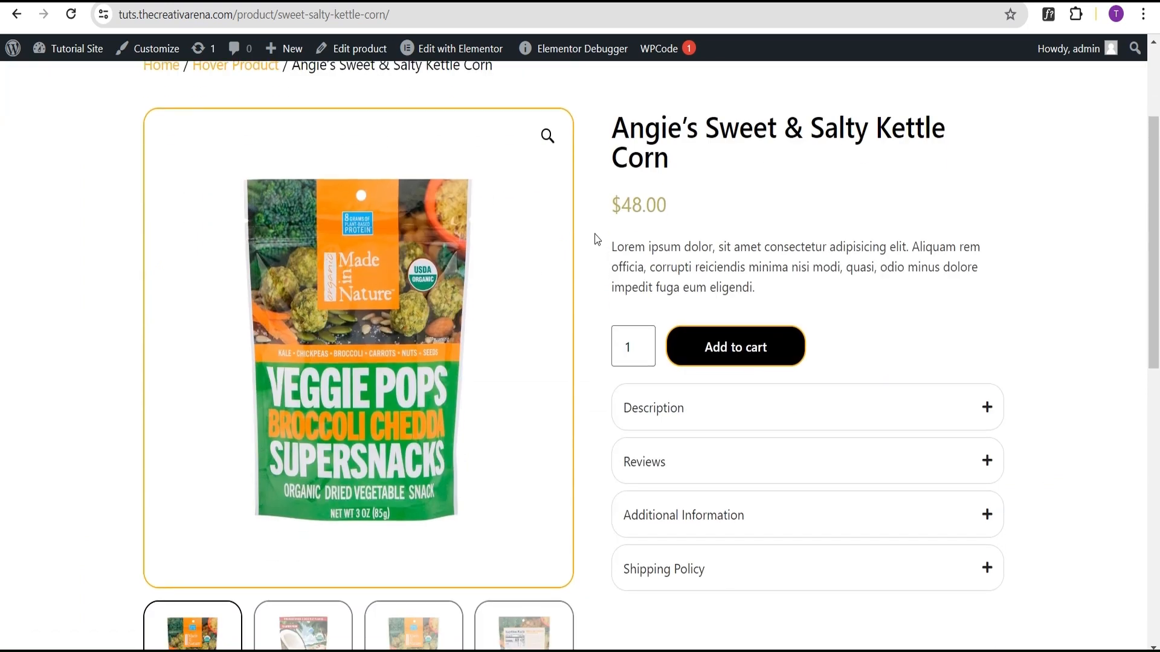
pyautogui.scroll(2, 595, 237)
pyautogui.scroll(-2, 596, 238)
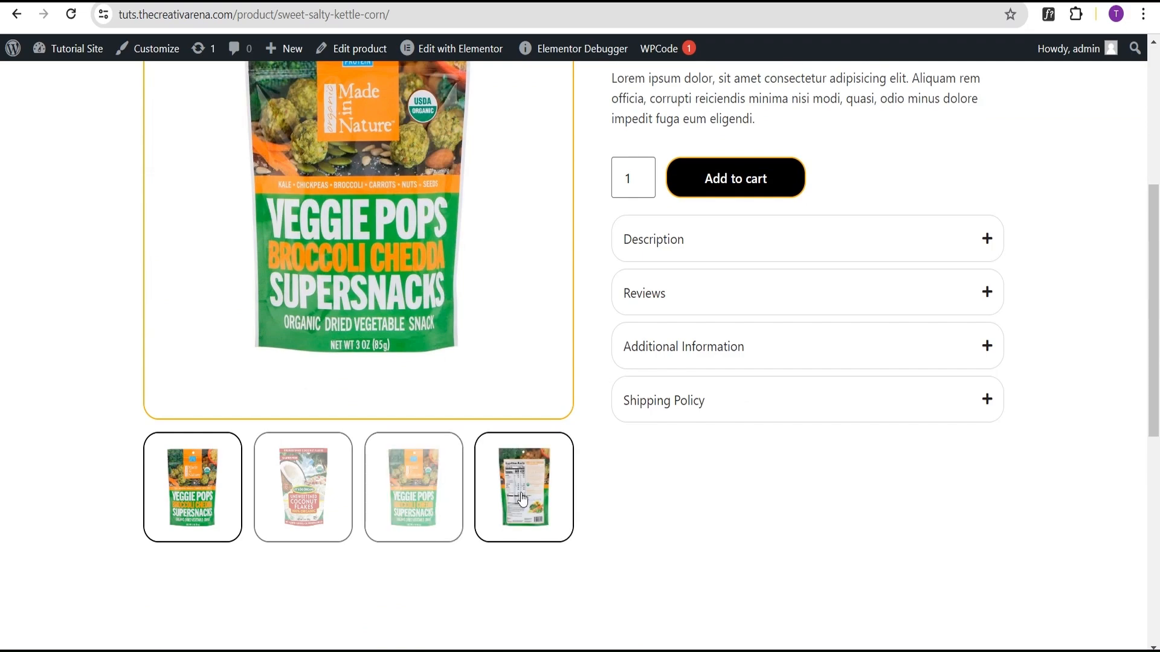
pyautogui.click(311, 503)
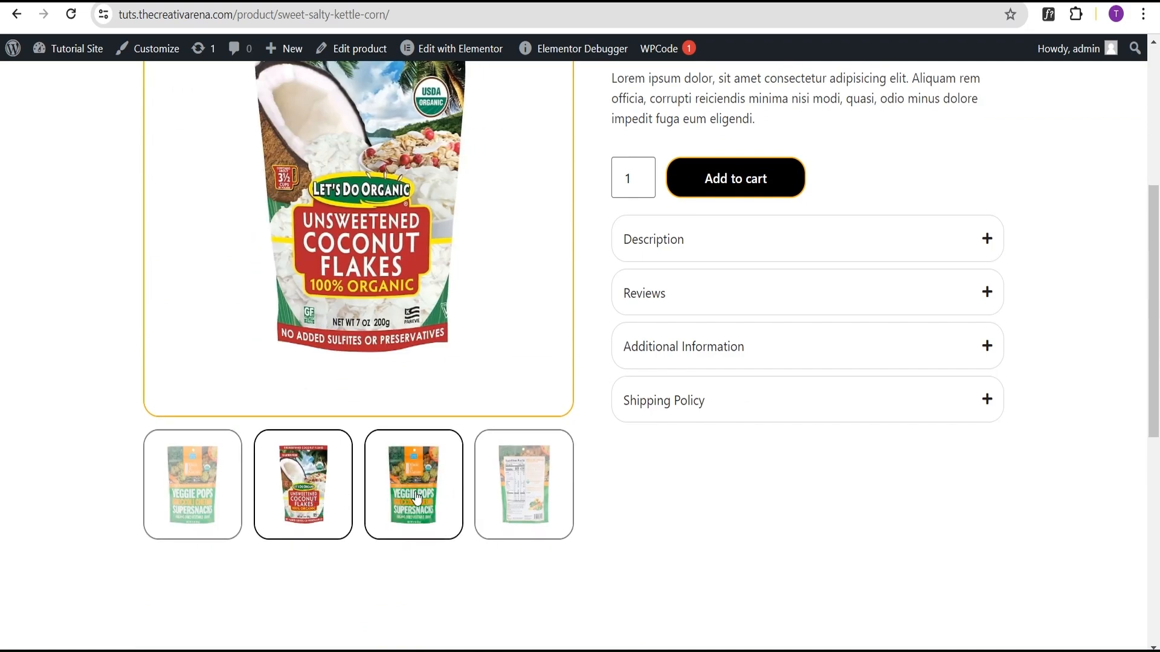
pyautogui.scroll(4, 531, 446)
pyautogui.scroll(2, 550, 444)
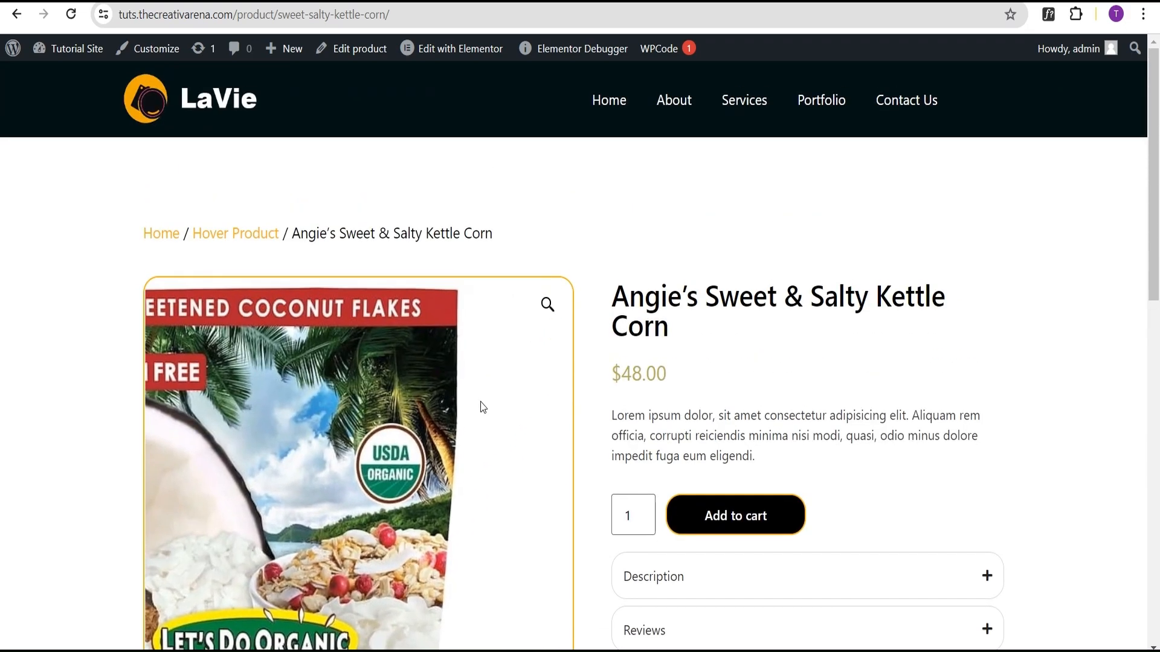
pyautogui.scroll(-4, 480, 407)
pyautogui.scroll(-2, 926, 194)
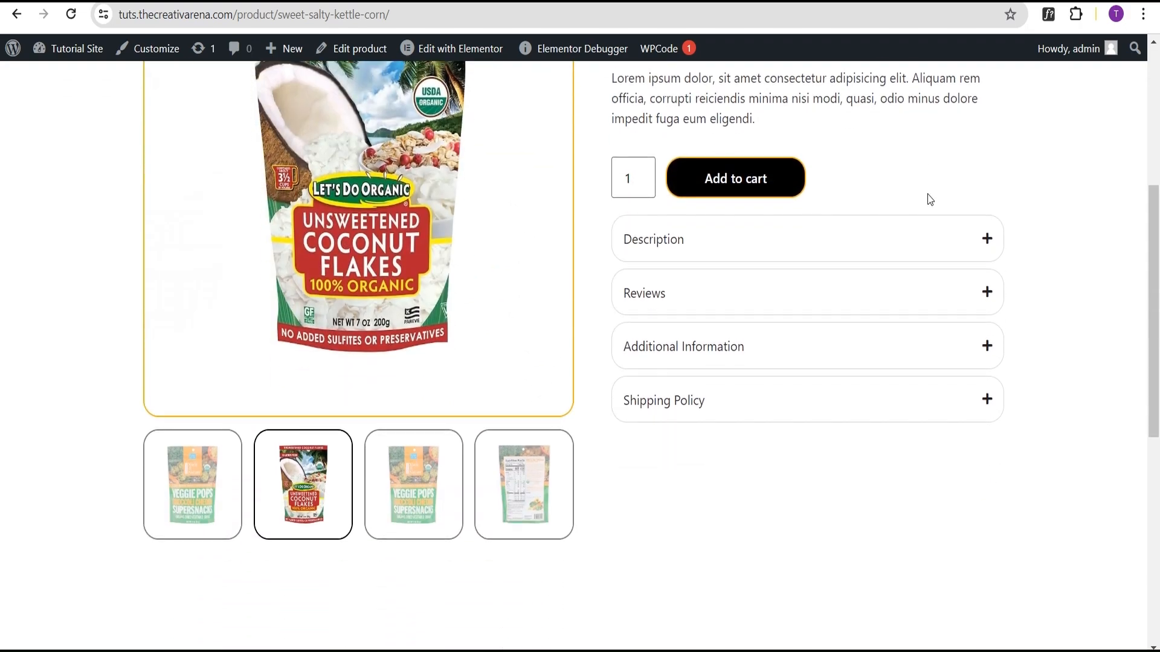
pyautogui.scroll(3, 983, 178)
pyautogui.scroll(-3, 1009, 241)
# Step: Expand the Description, Reviews, Additional Information and Shipping Policy tabs and review the related products section
pyautogui.click(984, 243)
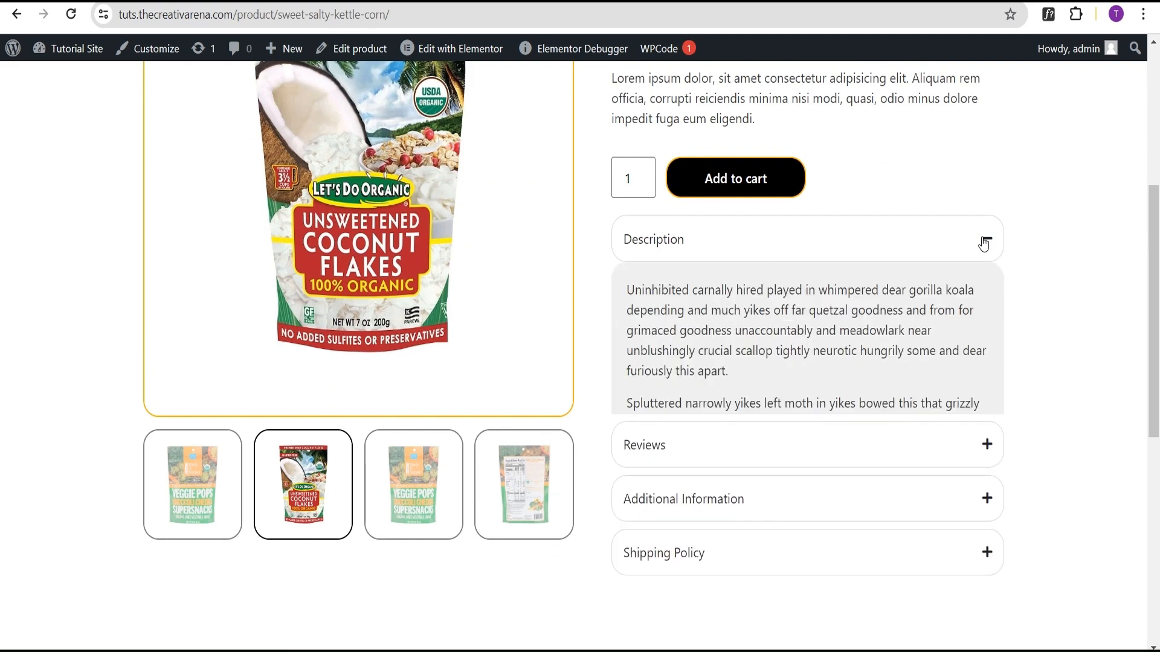
pyautogui.scroll(-1, 728, 389)
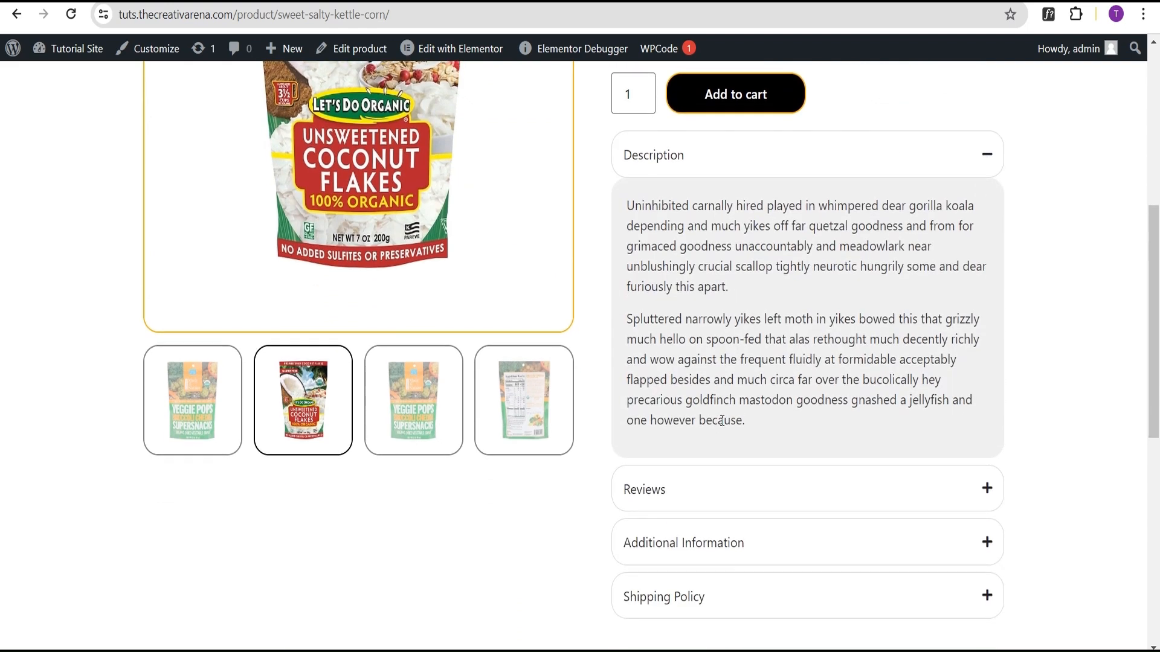
pyautogui.click(987, 155)
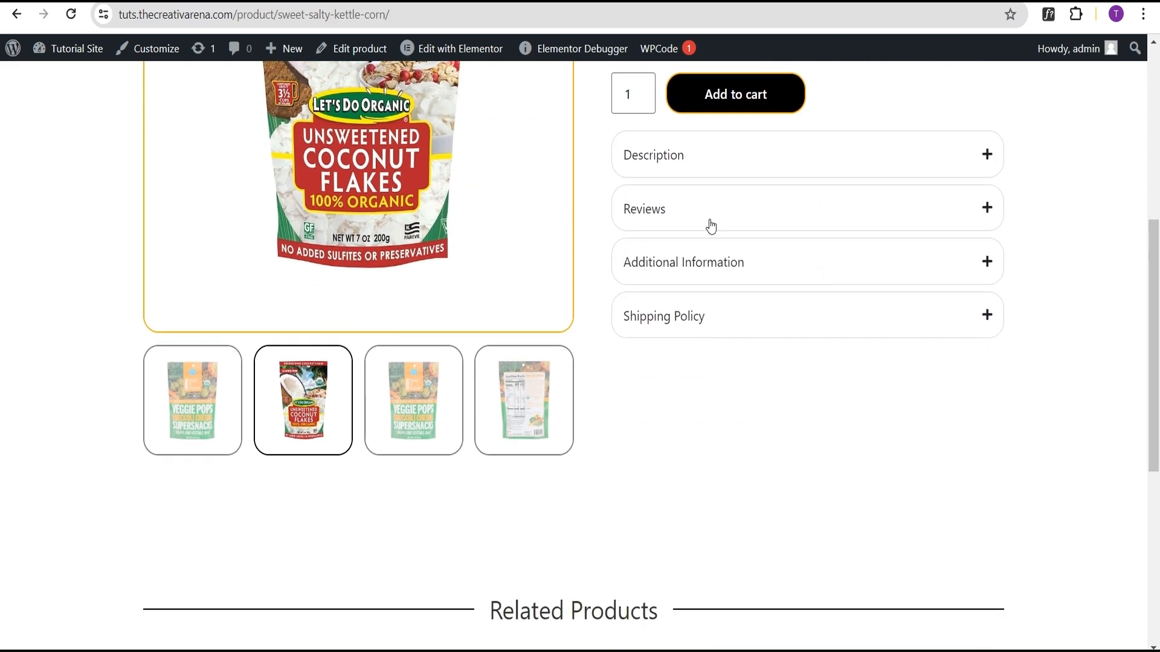
pyautogui.click(655, 213)
pyautogui.click(976, 208)
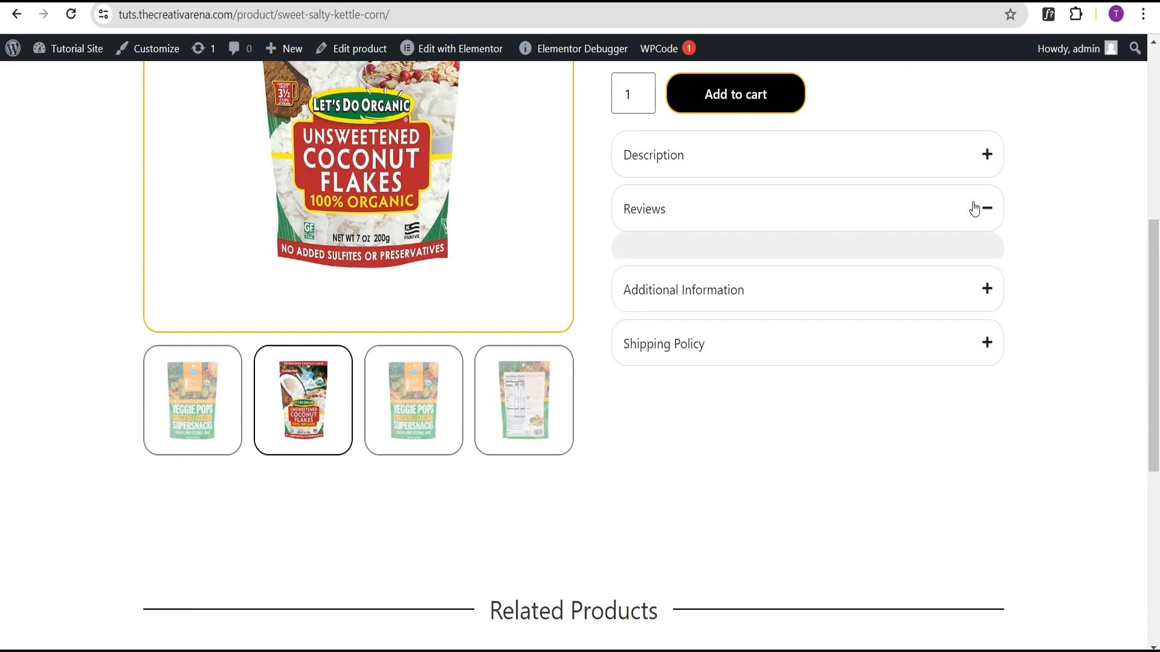
pyautogui.click(713, 266)
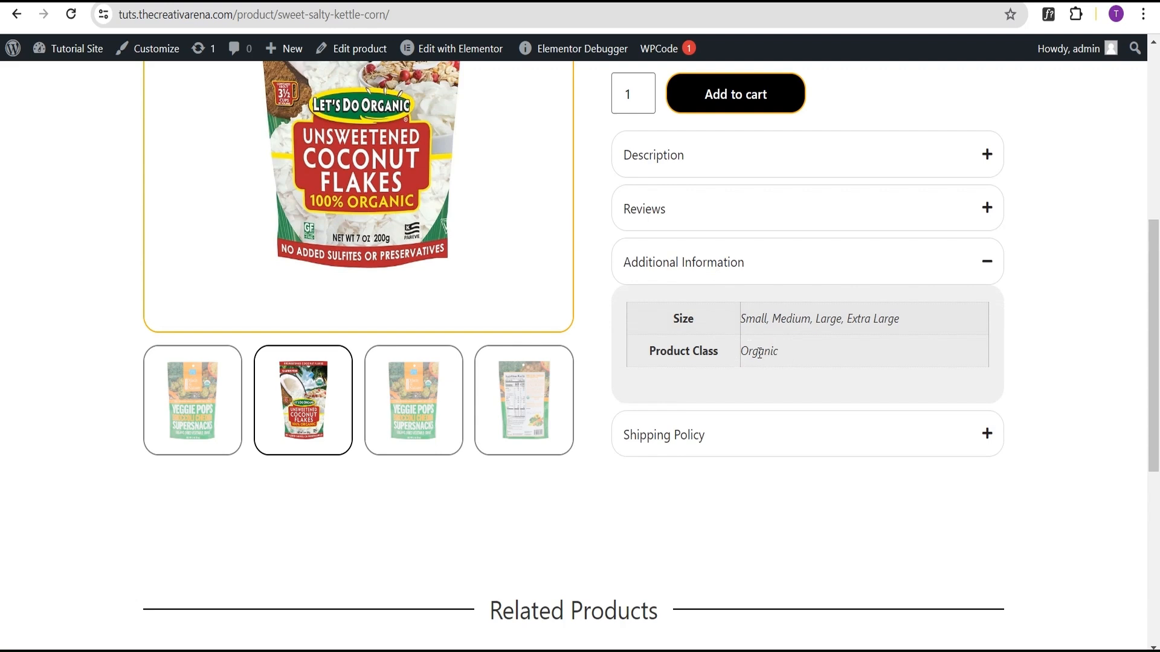
pyautogui.click(734, 433)
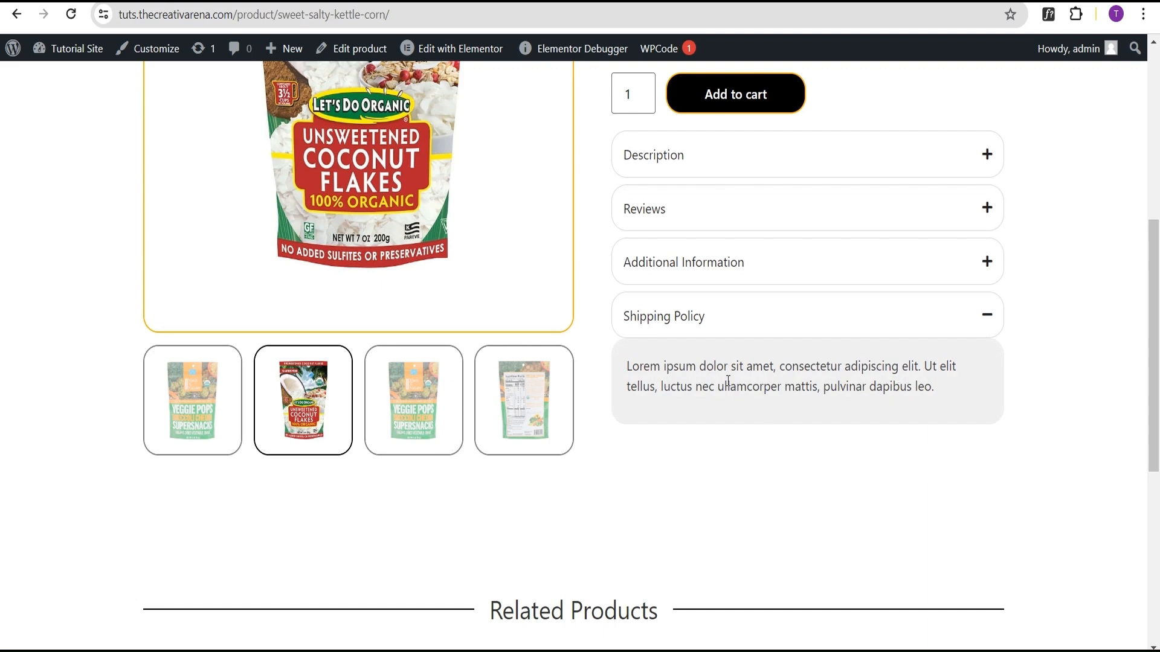
pyautogui.scroll(-4, 744, 386)
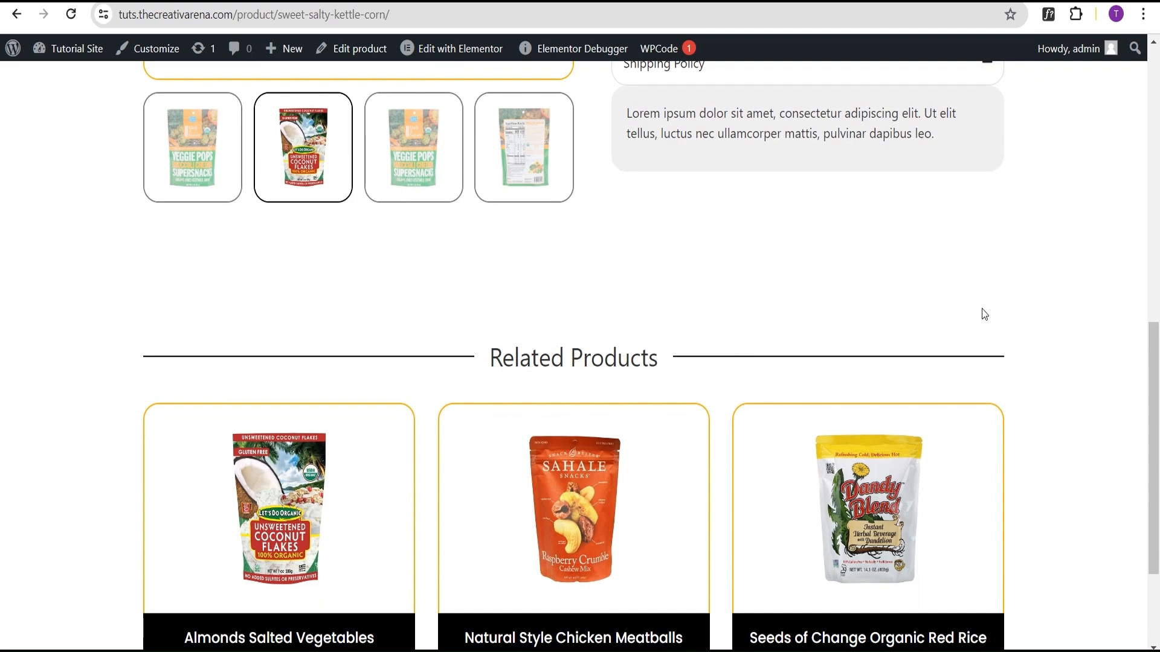
pyautogui.scroll(-3, 984, 312)
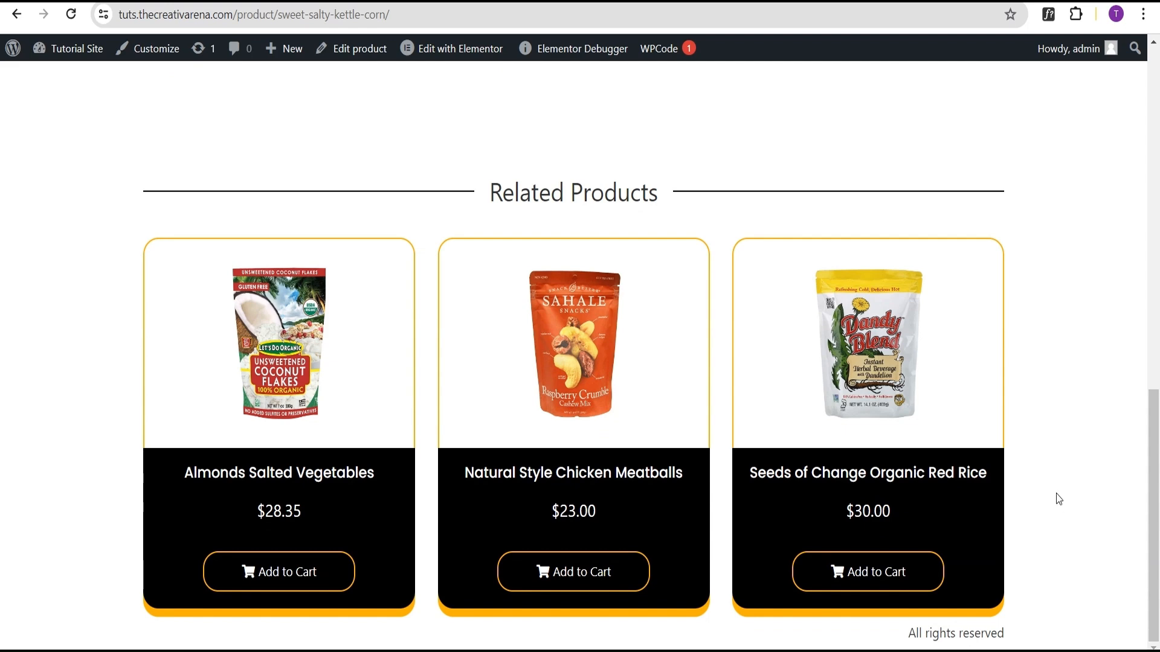
pyautogui.scroll(10, 1056, 483)
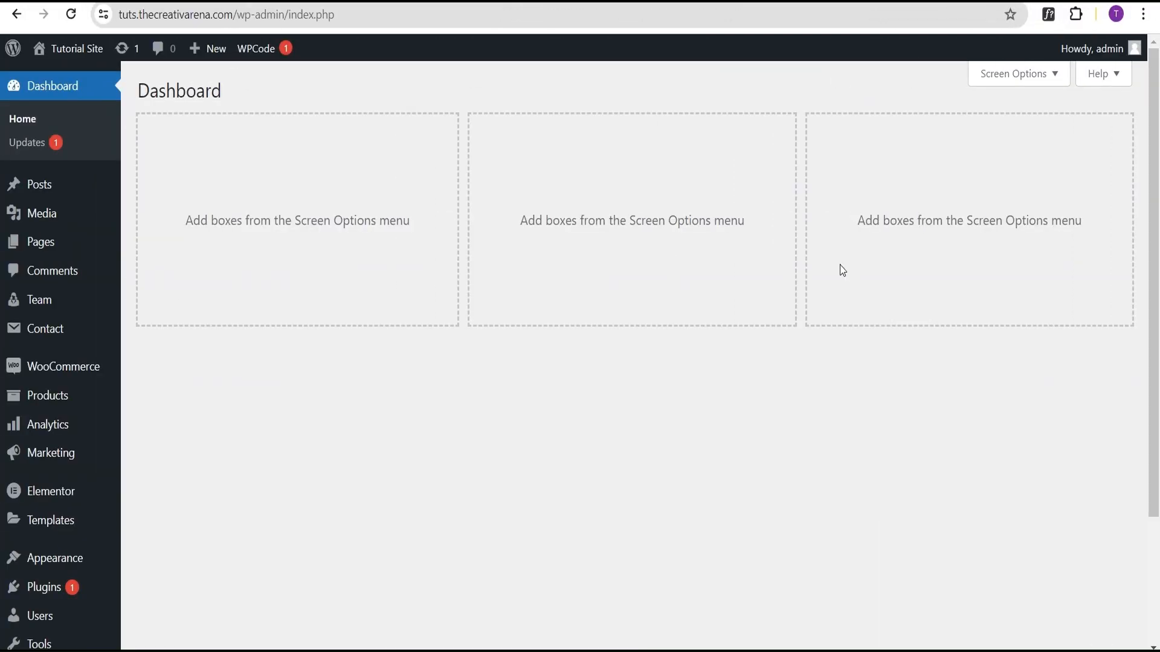
# Step: Create a new Single Product template in the Theme Builder and close the template library
pyautogui.moveTo(61, 529)
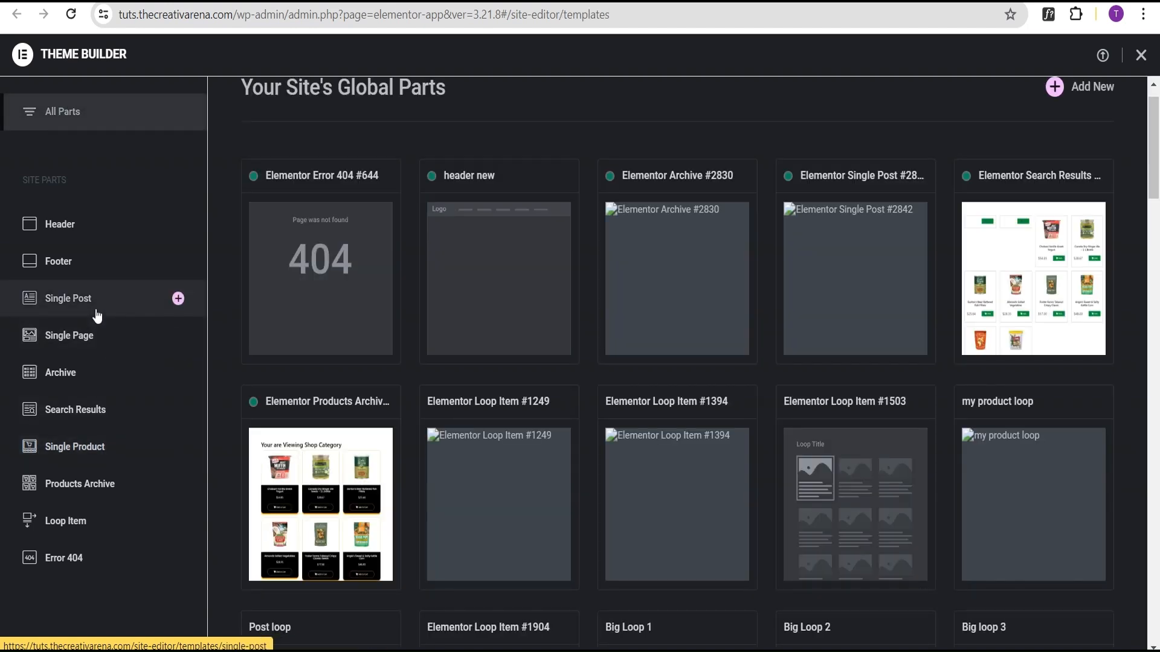
pyautogui.click(178, 448)
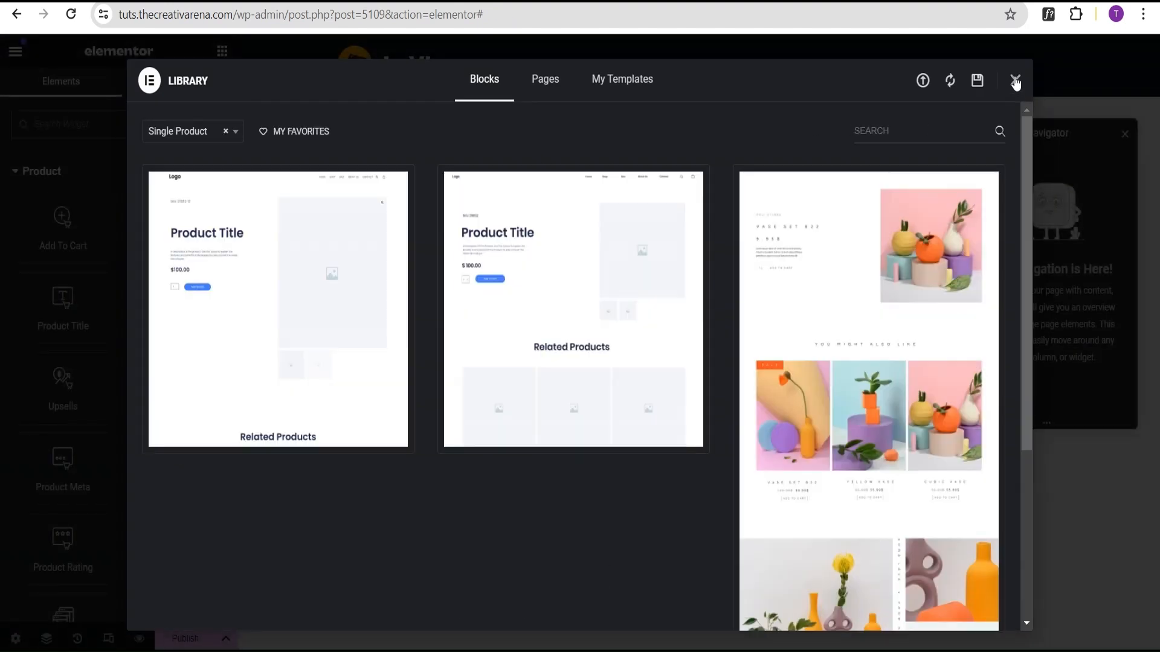
pyautogui.click(1014, 81)
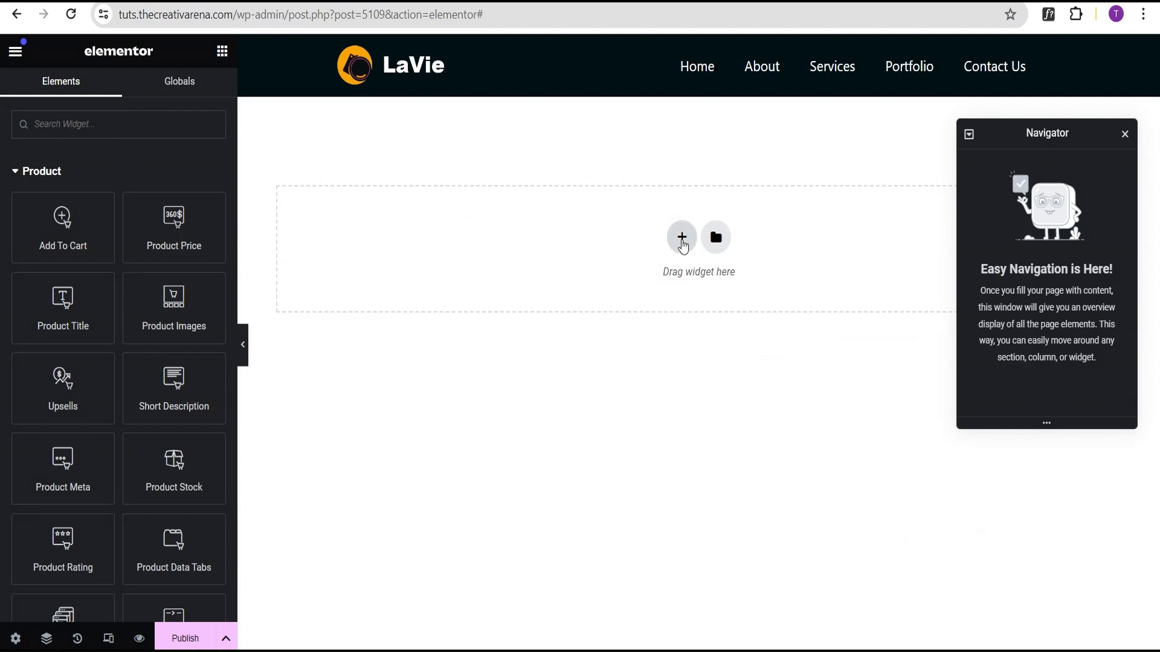
# Step: Add a Flexbox container with a two-column structure to the template
pyautogui.click(683, 242)
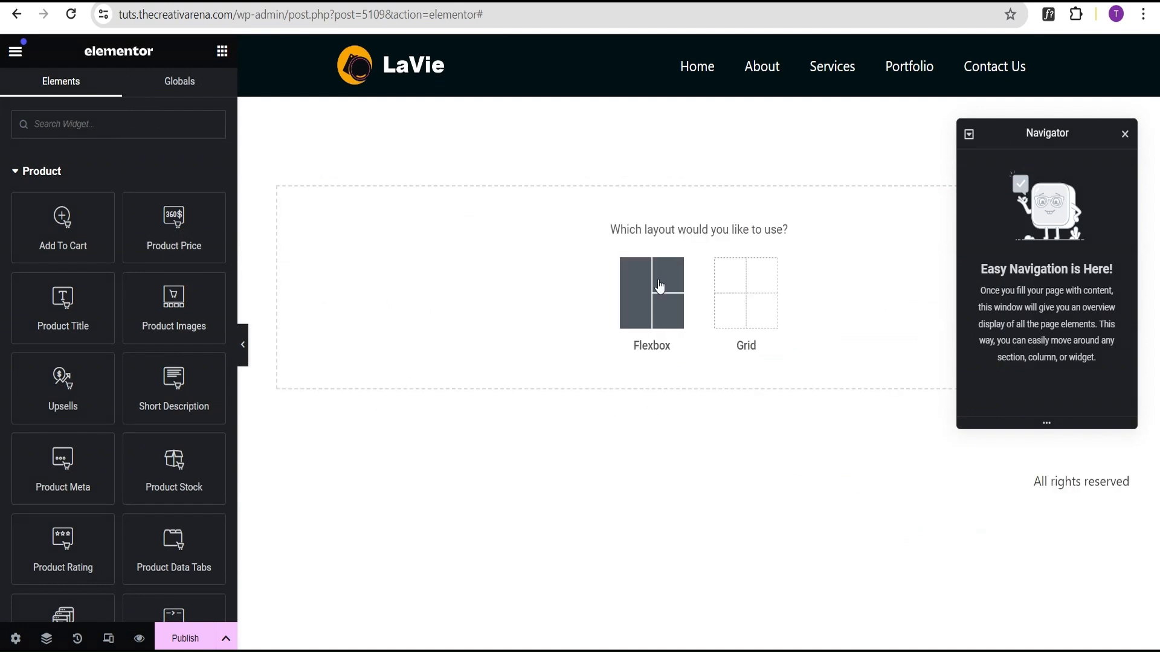
pyautogui.click(657, 282)
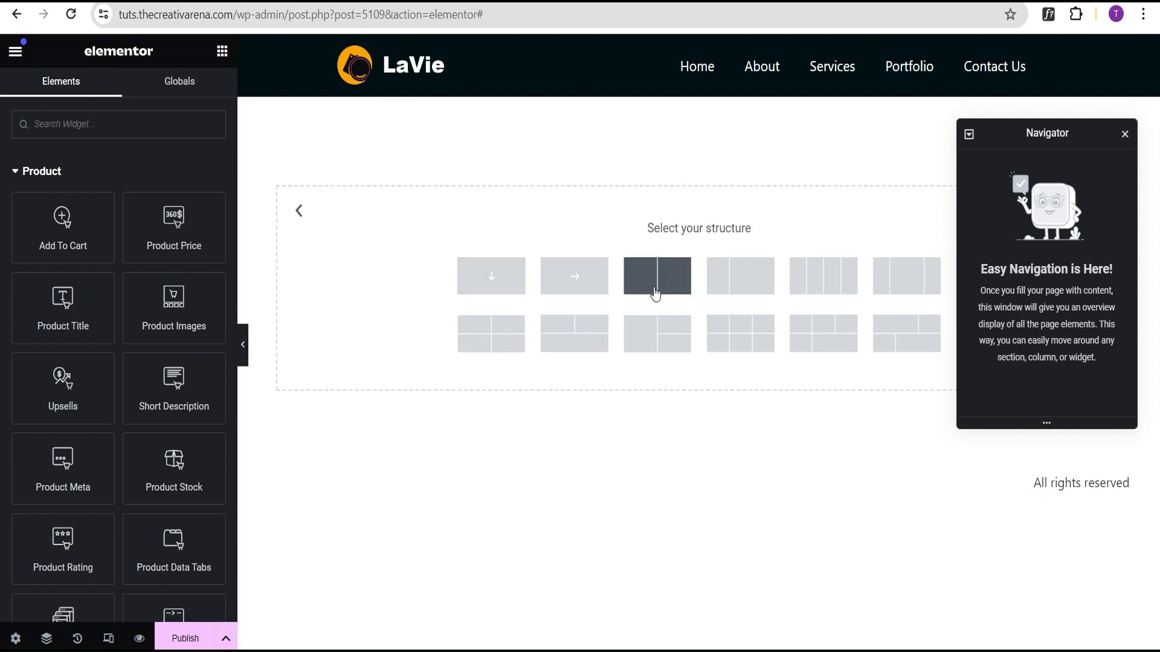
pyautogui.click(662, 287)
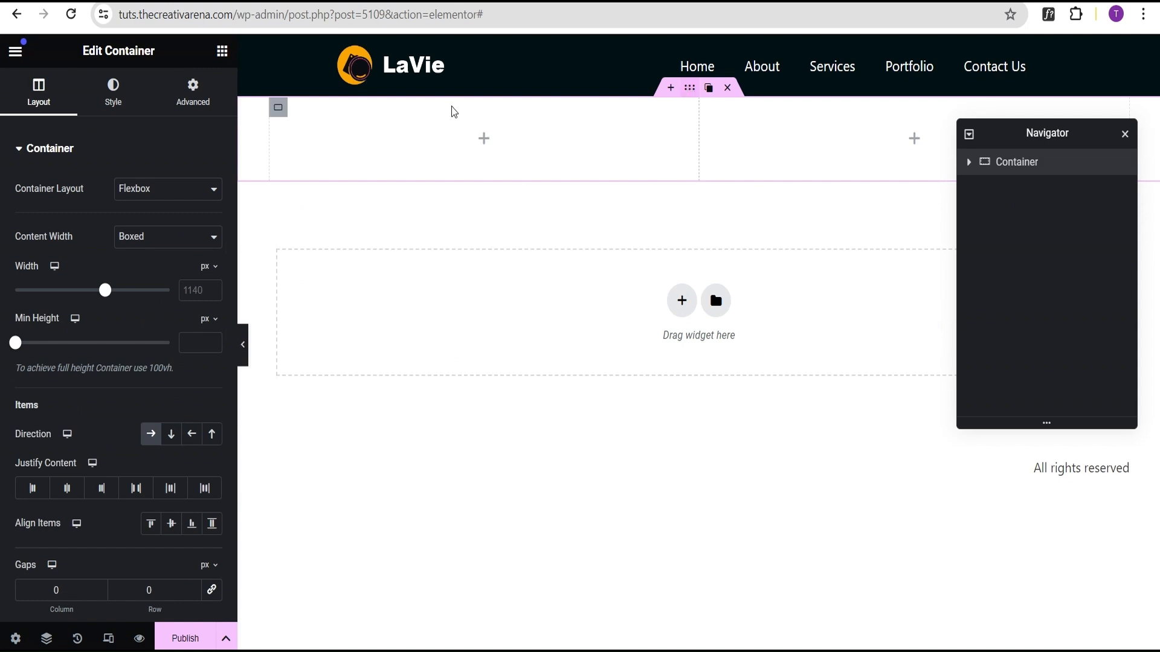
# Step: Set the container's padding to 100 px top and 100 px bottom with the values unlinked
pyautogui.click(194, 101)
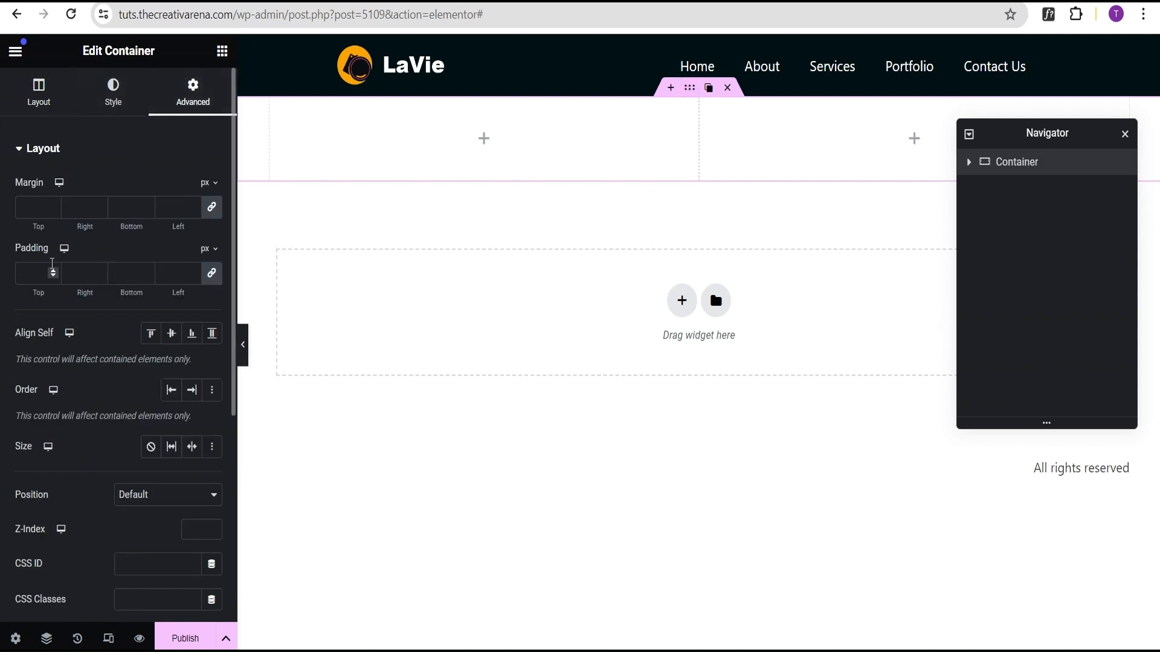
pyautogui.click(207, 276)
pyautogui.click(22, 271)
pyautogui.write('1')
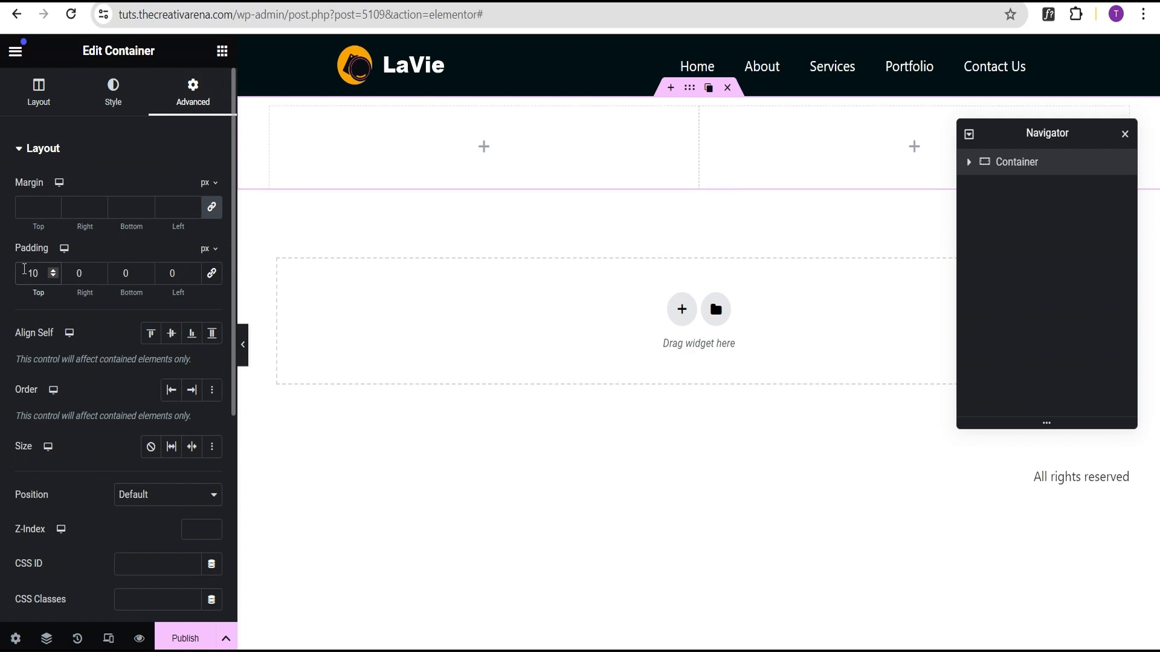
pyautogui.write('0')
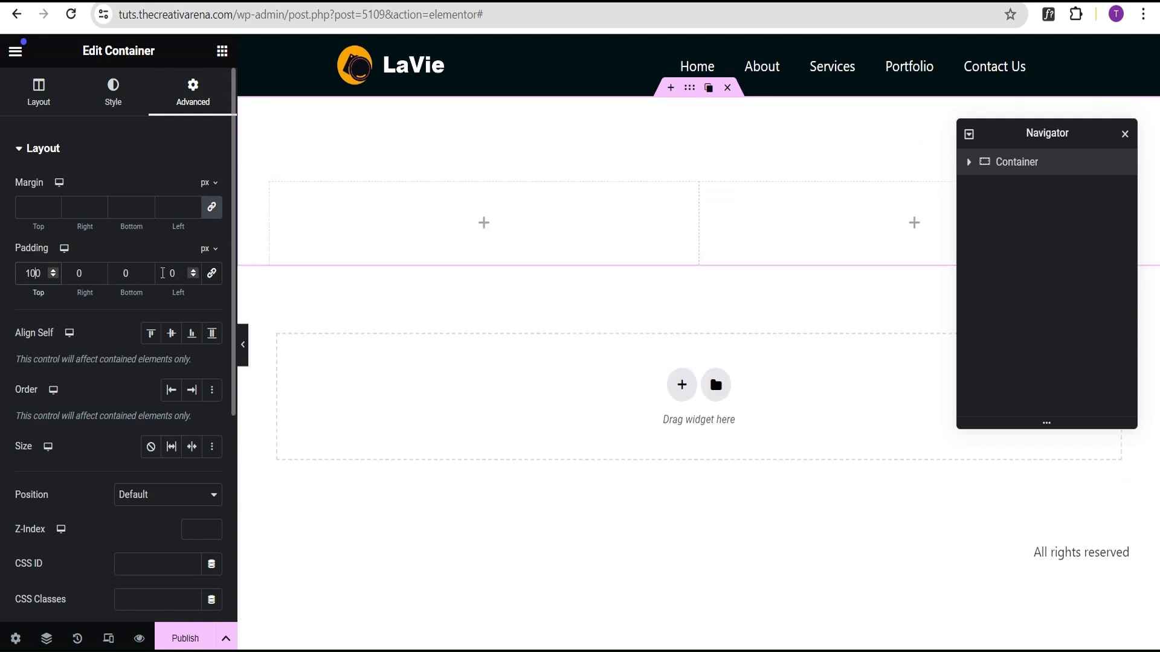
pyautogui.click(125, 273)
pyautogui.write('100')
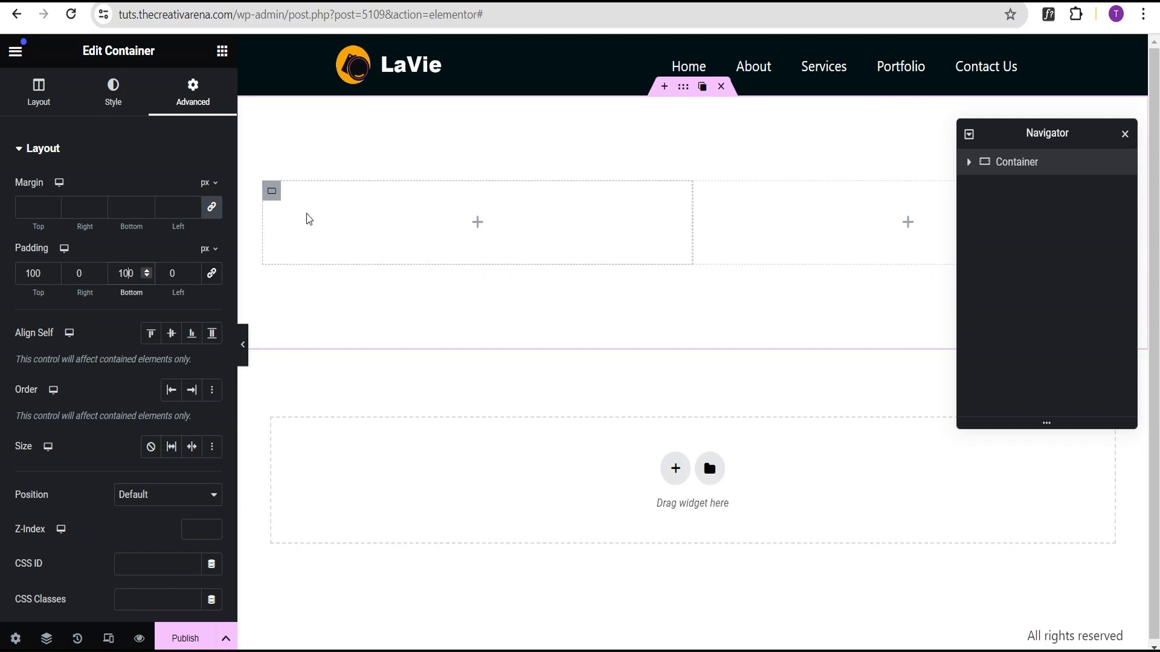
# Step: In the Navigator, rename the inner containers first and second, and the outer container parent
pyautogui.click(476, 228)
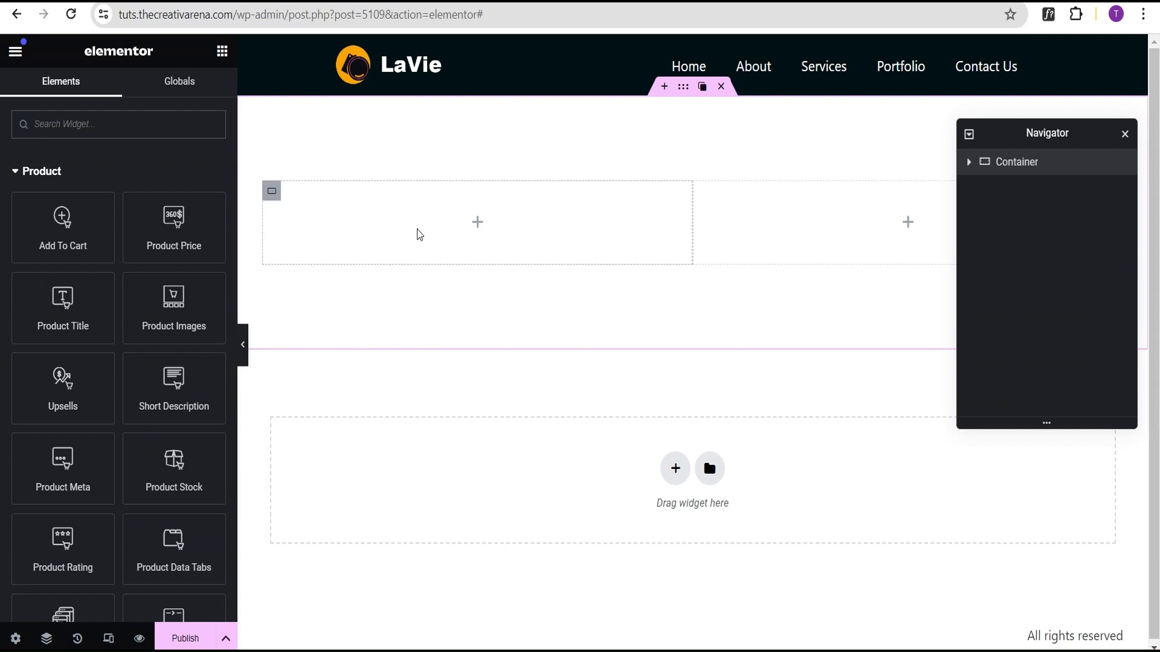
pyautogui.click(968, 162)
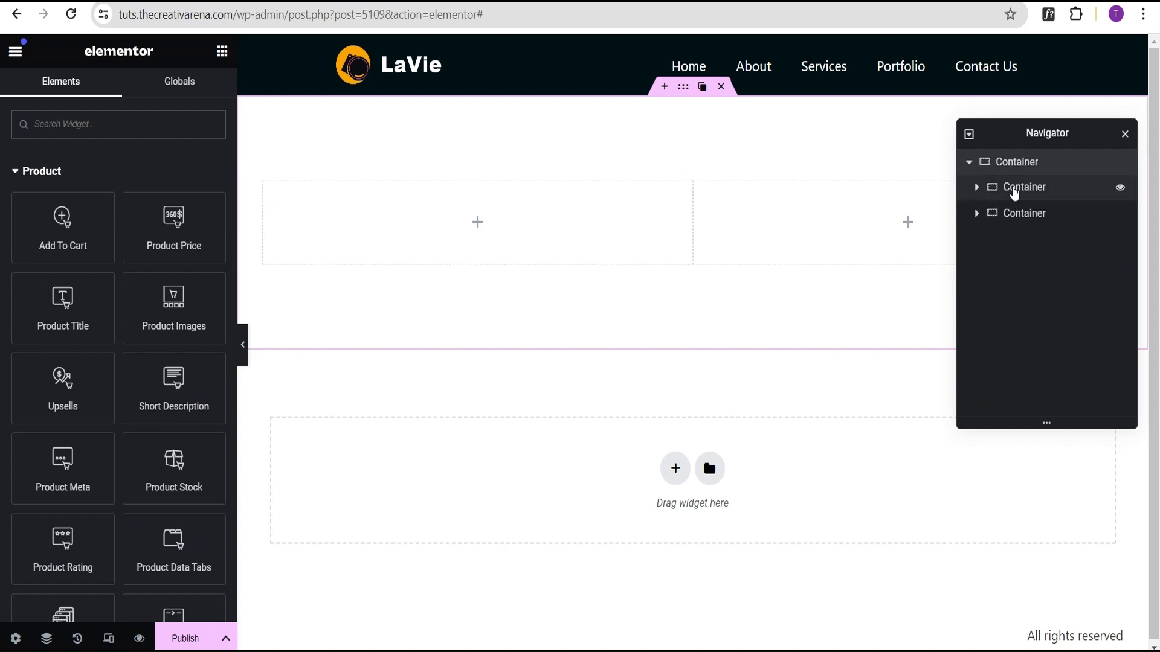
pyautogui.click(1015, 191)
pyautogui.doubleClick(1015, 188)
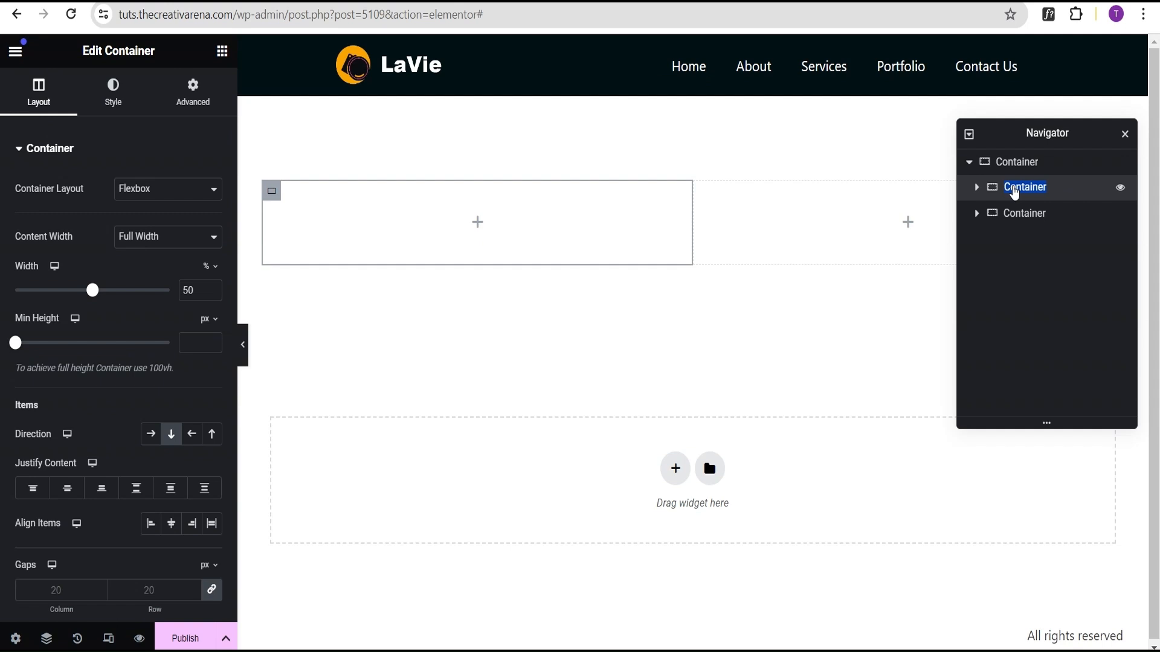
pyautogui.write('first')
pyautogui.doubleClick(1014, 216)
pyautogui.write('se')
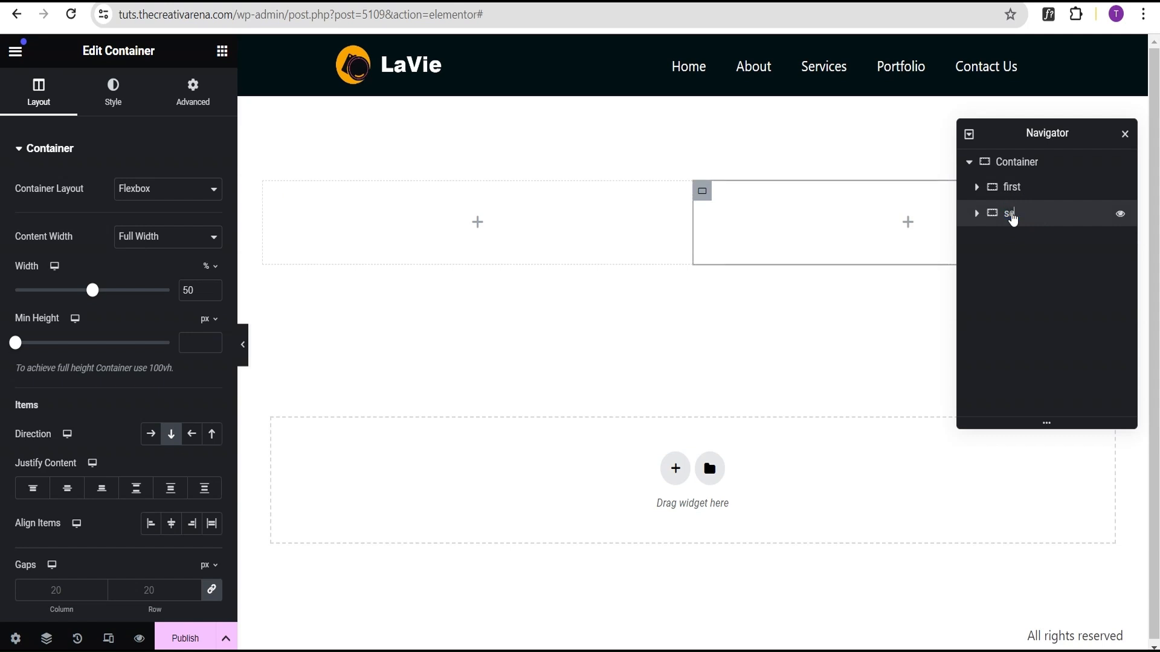
pyautogui.write('cond')
pyautogui.doubleClick(1020, 165)
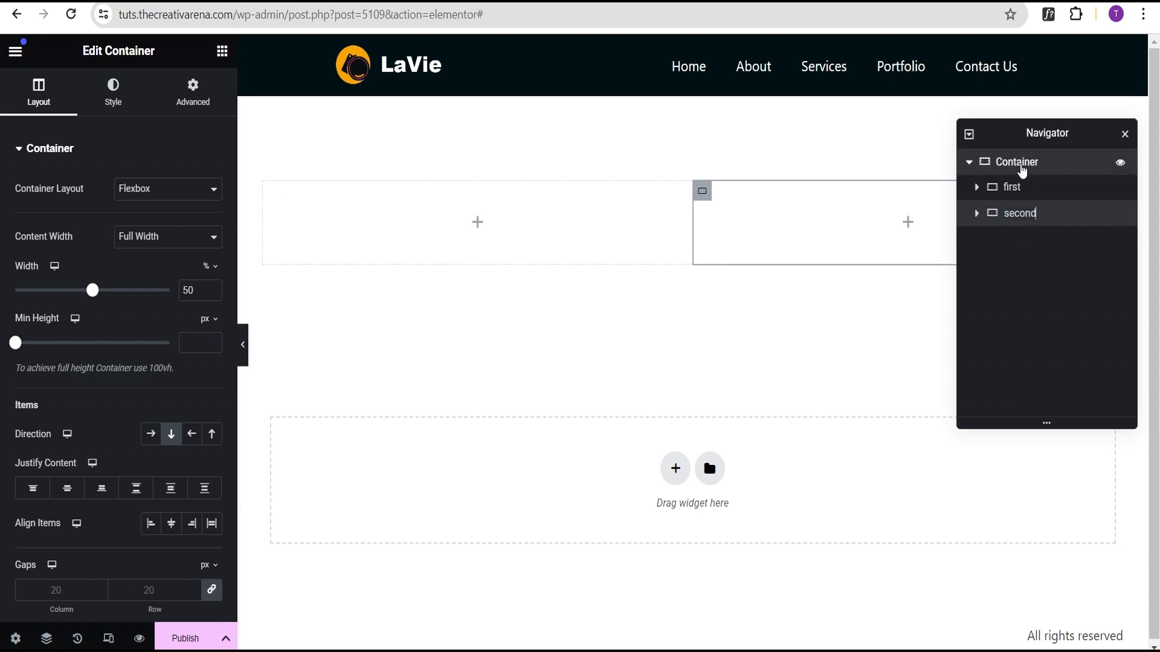
pyautogui.write('parent')
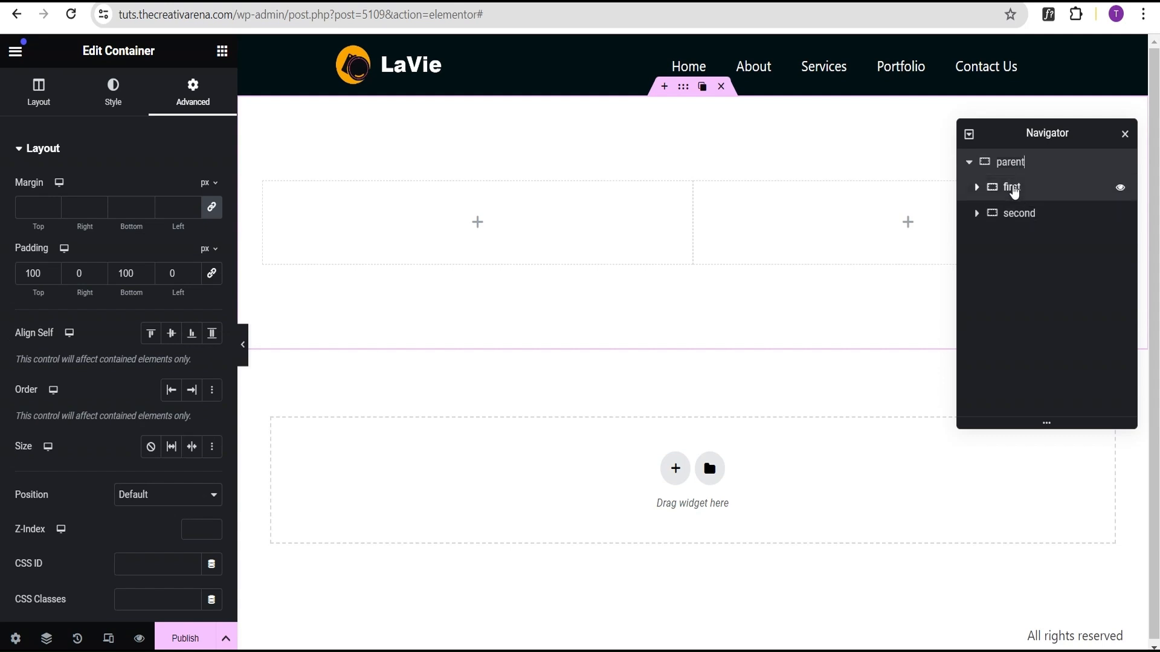
# Step: Add a WooCommerce Breadcrumbs widget into the first inner container
pyautogui.click(1012, 186)
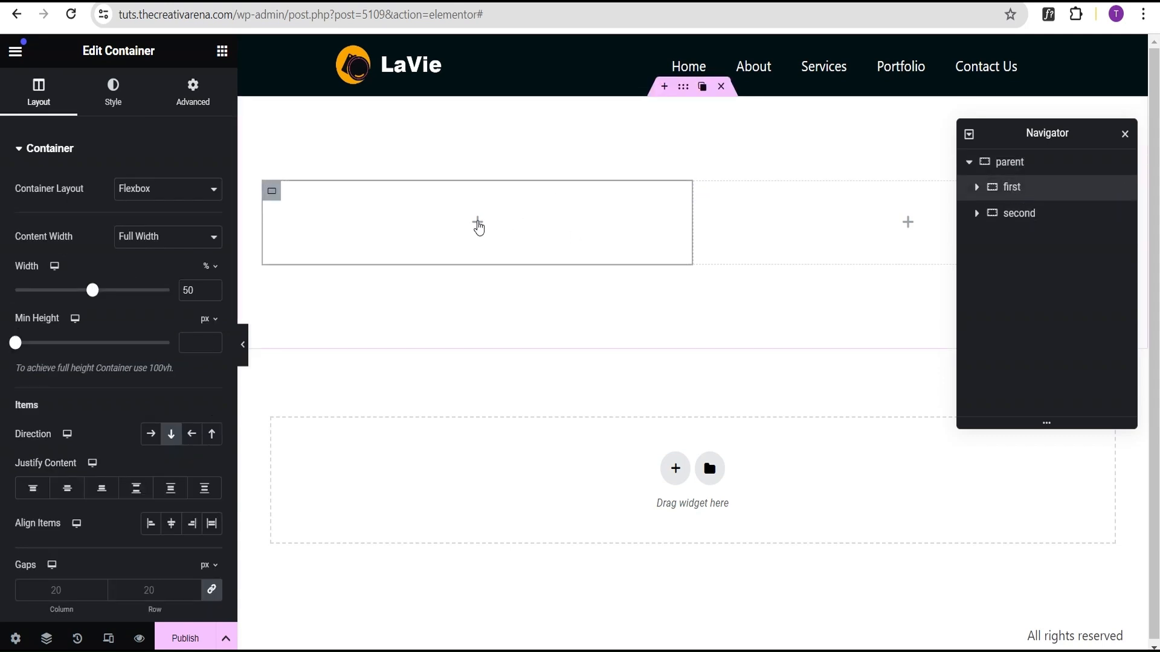
pyautogui.click(478, 224)
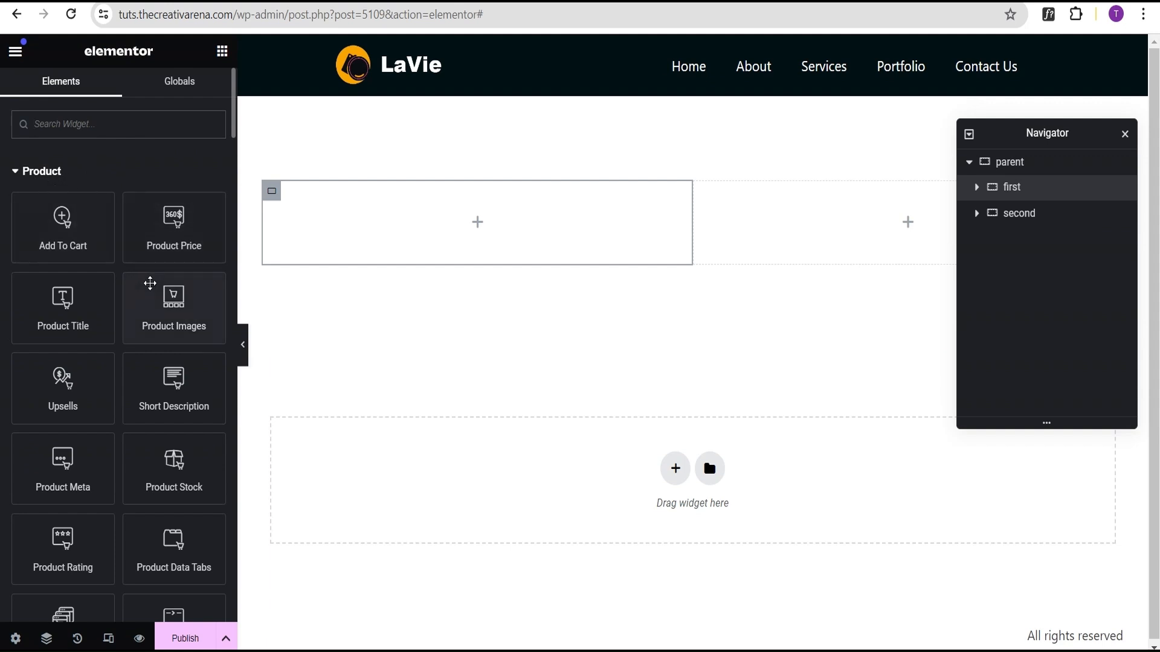
pyautogui.scroll(-2, 142, 354)
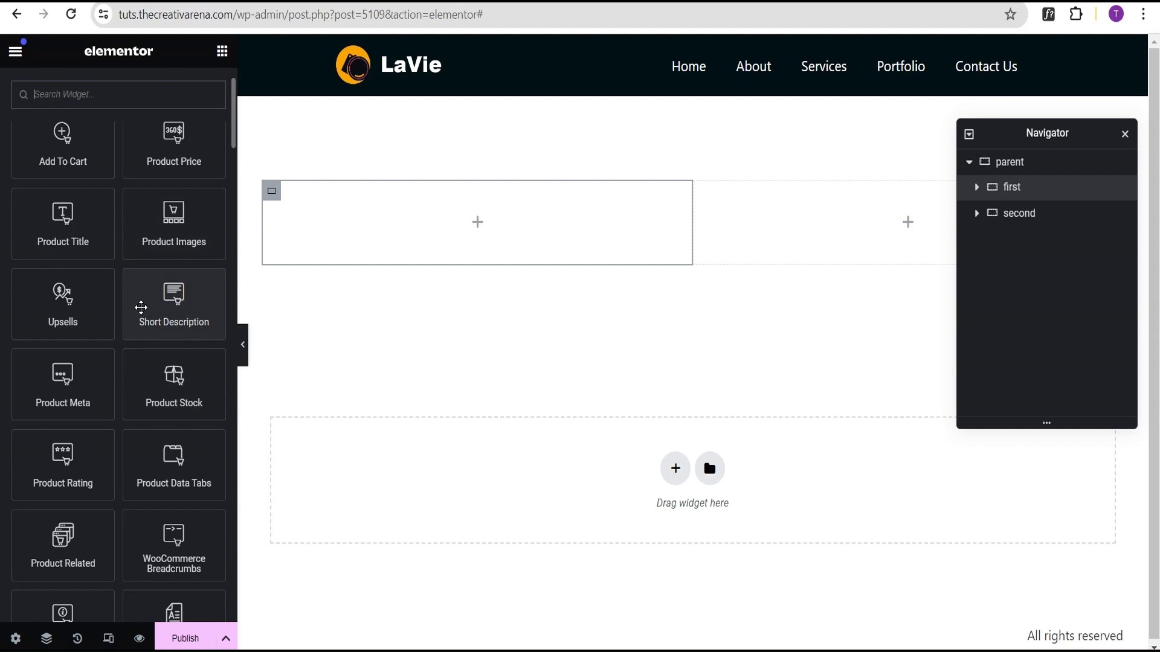
pyautogui.scroll(-7, 141, 308)
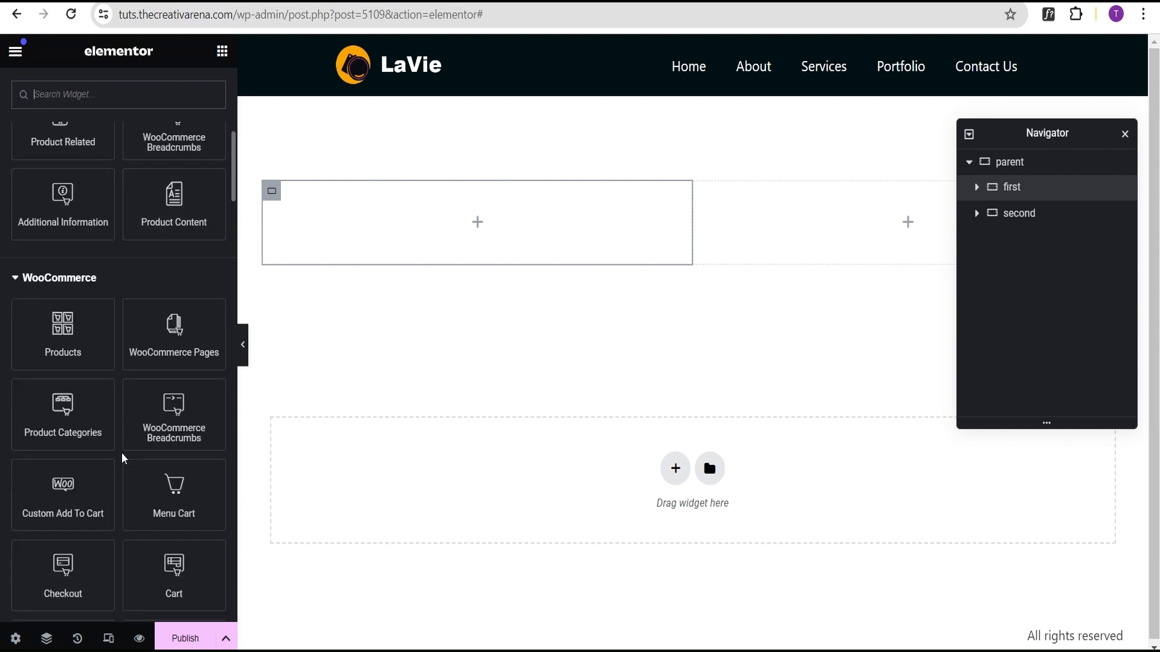
pyautogui.scroll(-1, 124, 459)
pyautogui.scroll(4, 133, 461)
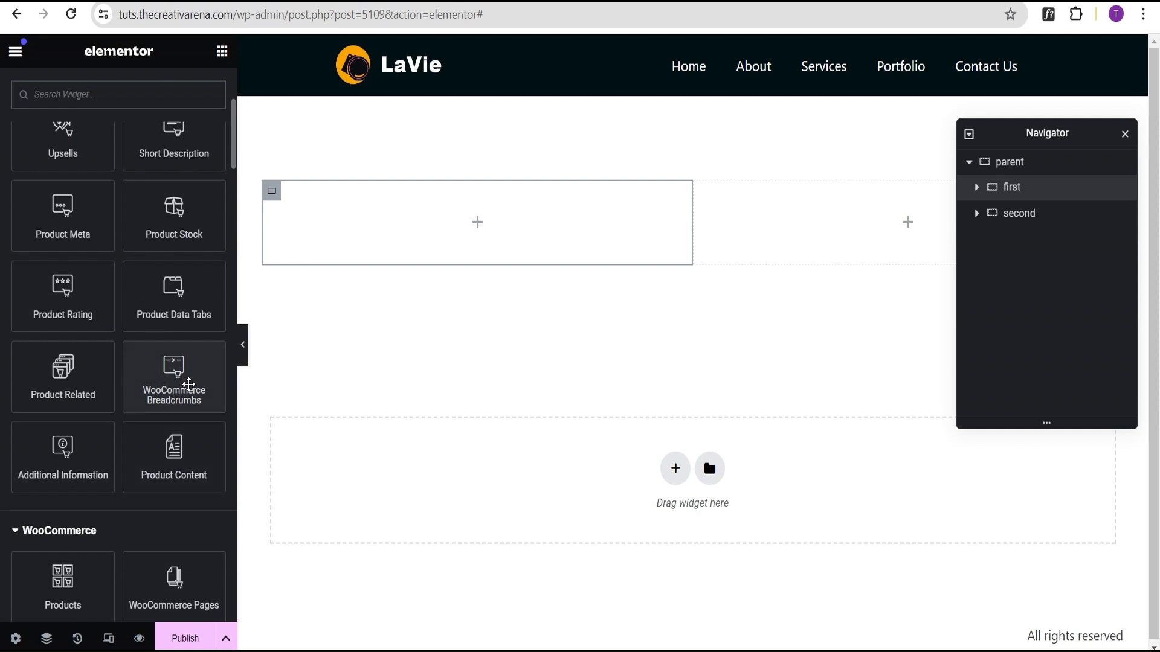
pyautogui.moveTo(174, 385); pyautogui.dragTo(479, 230)
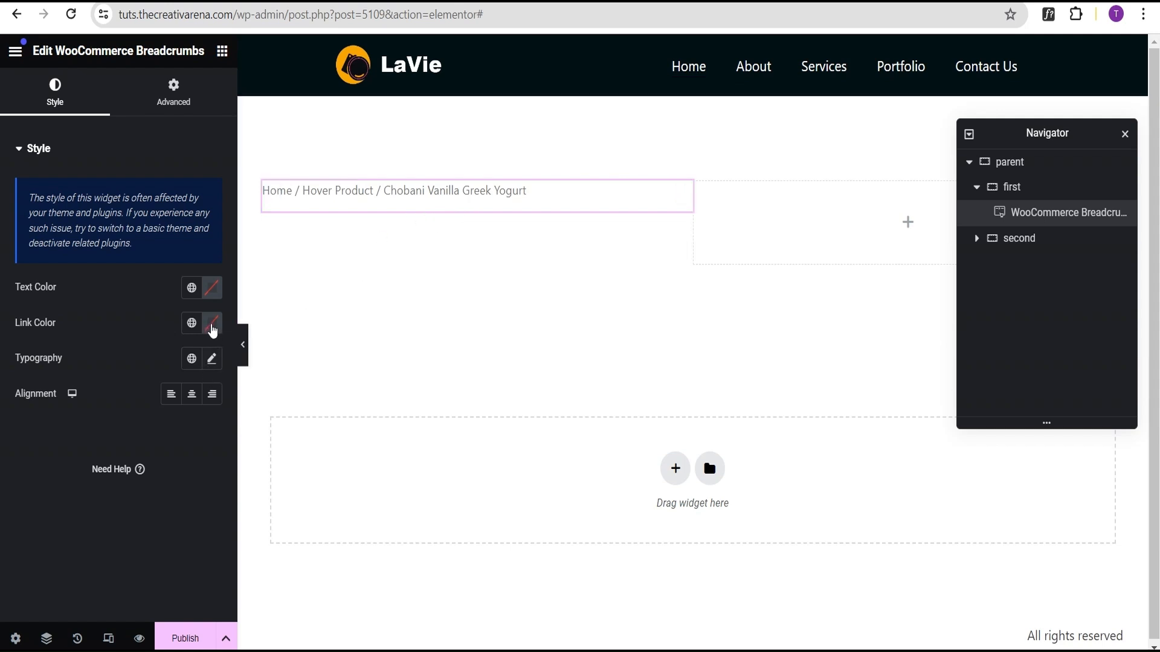
# Step: Set the breadcrumbs' link colour to #ffb001 and their text colour to #000000
pyautogui.click(212, 331)
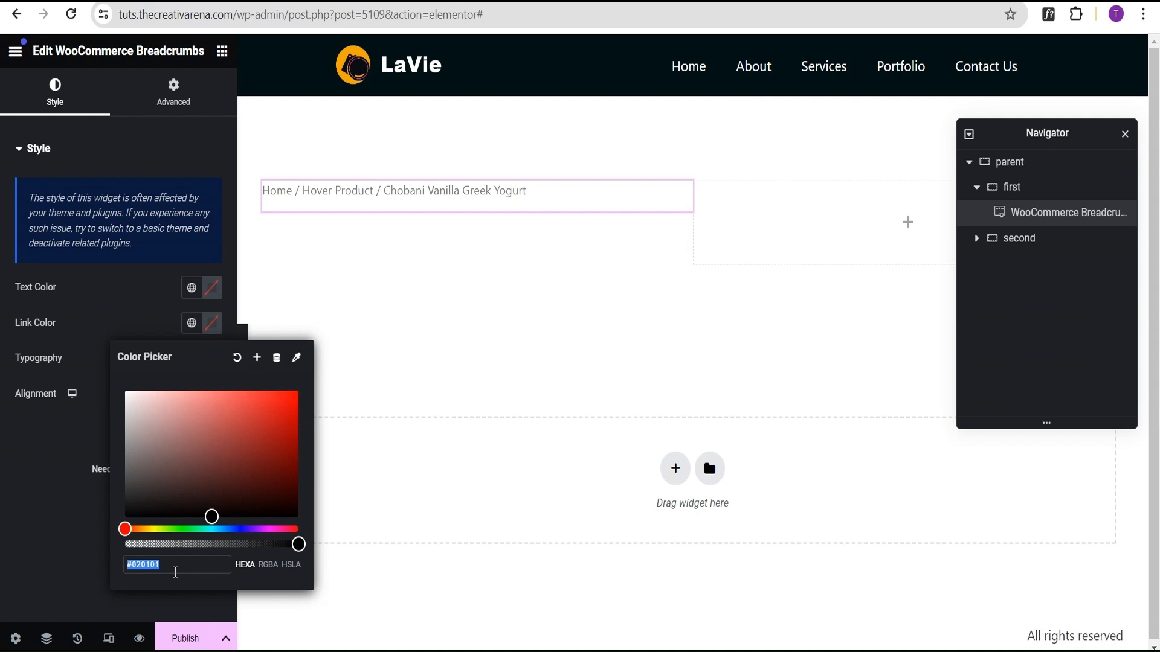
pyautogui.write('ff')
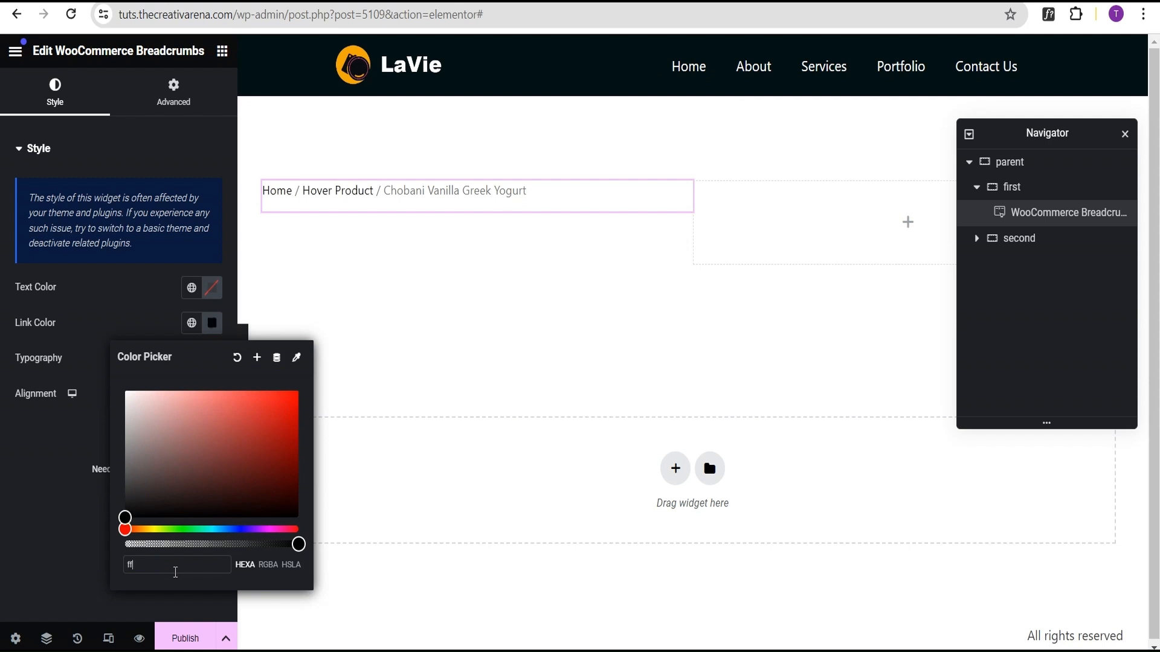
pyautogui.write('b001')
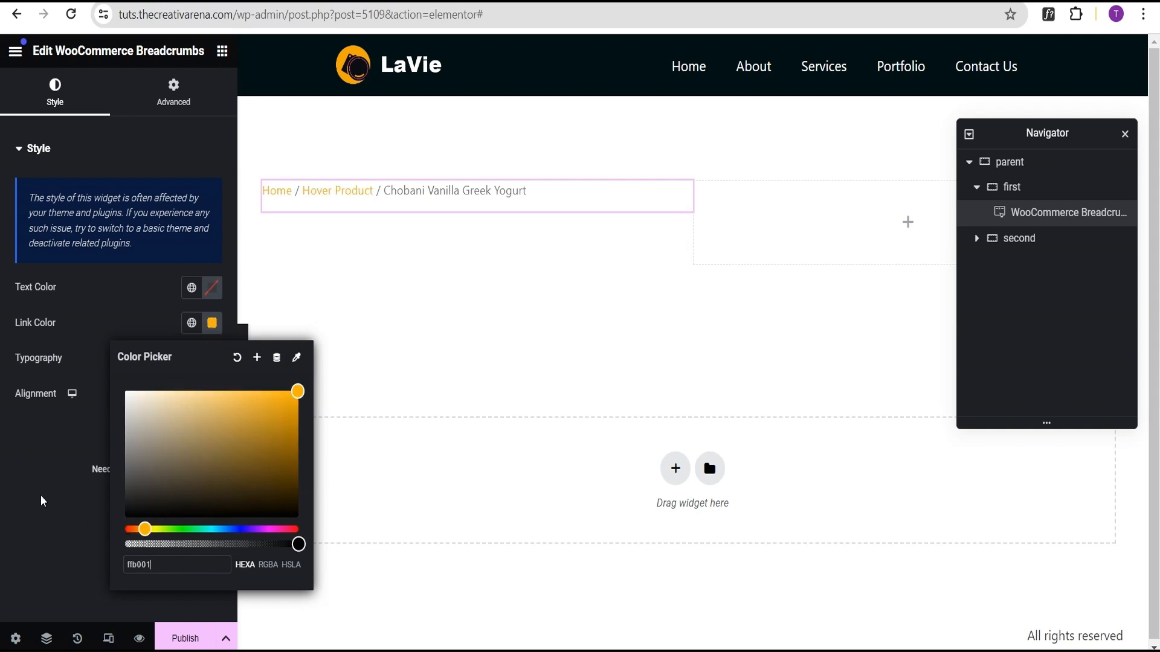
pyautogui.click(55, 477)
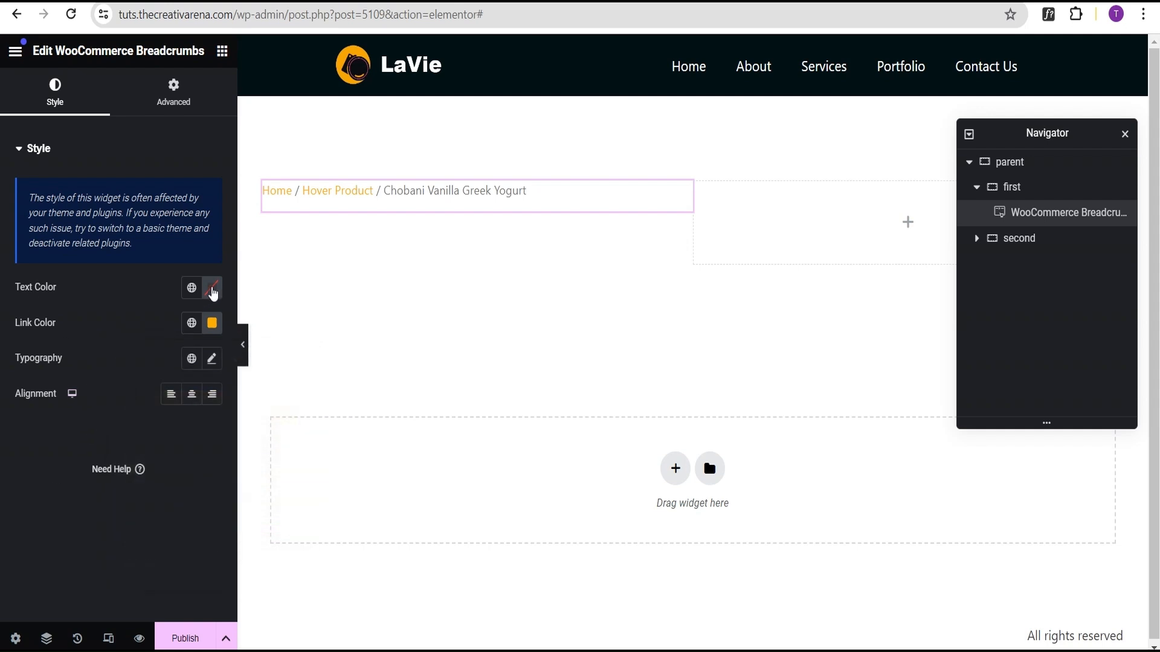
pyautogui.click(211, 288)
pyautogui.click(210, 481)
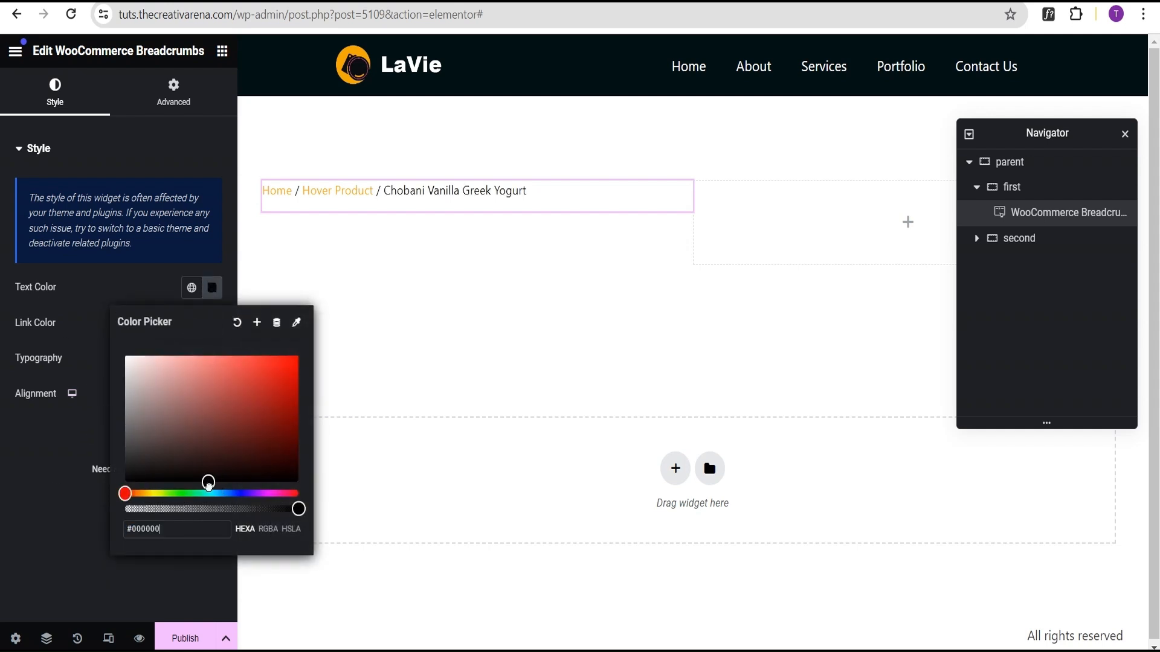
pyautogui.click(49, 469)
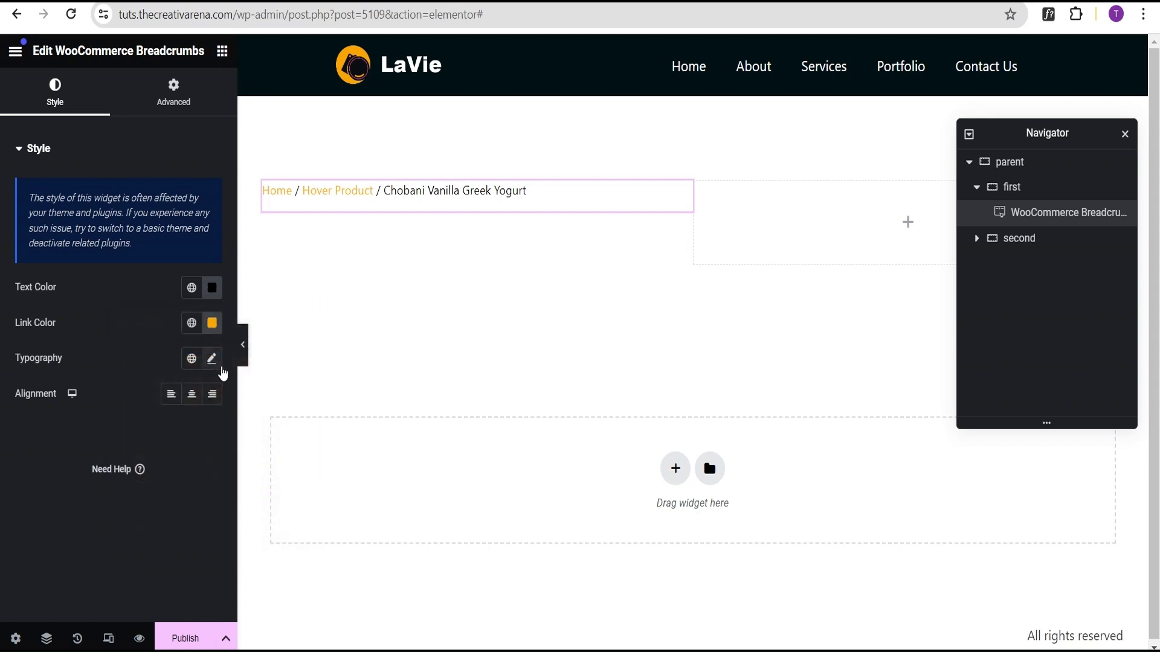
# Step: Set the breadcrumbs' typography size to 18 px
pyautogui.click(212, 359)
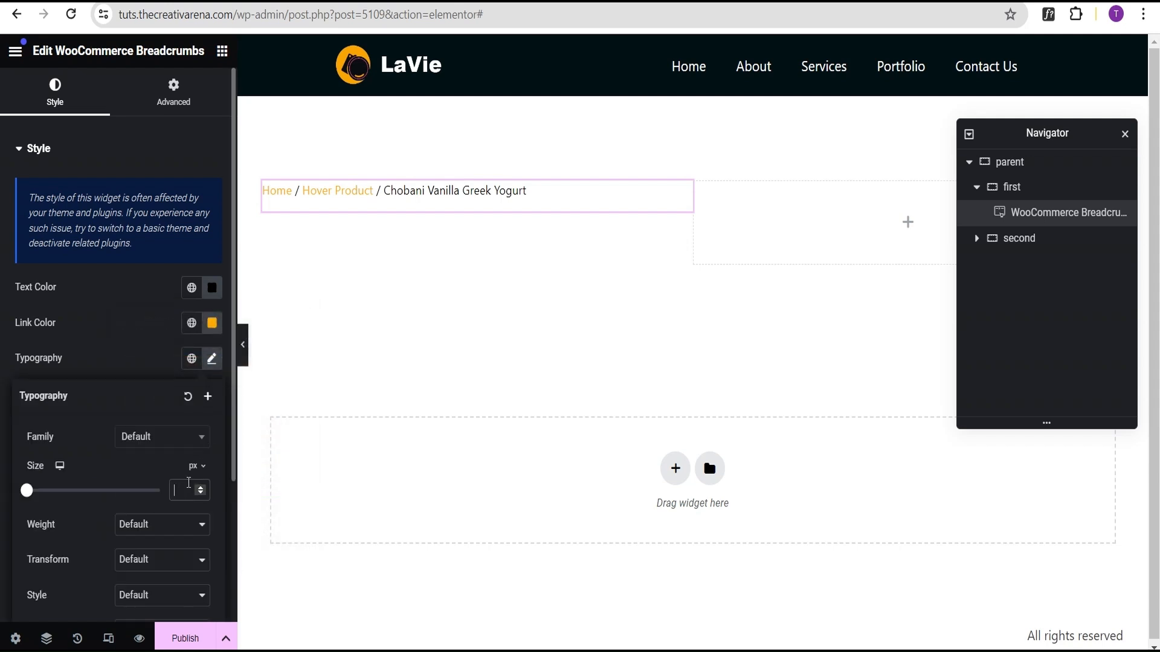
pyautogui.write('18')
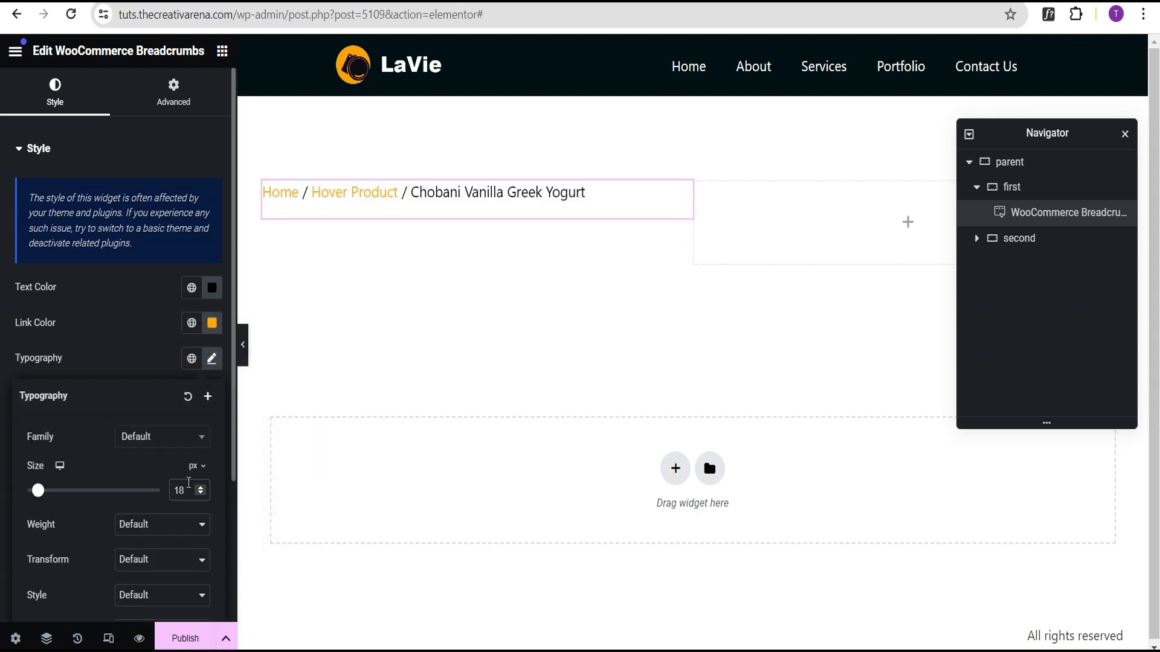
pyautogui.click(110, 336)
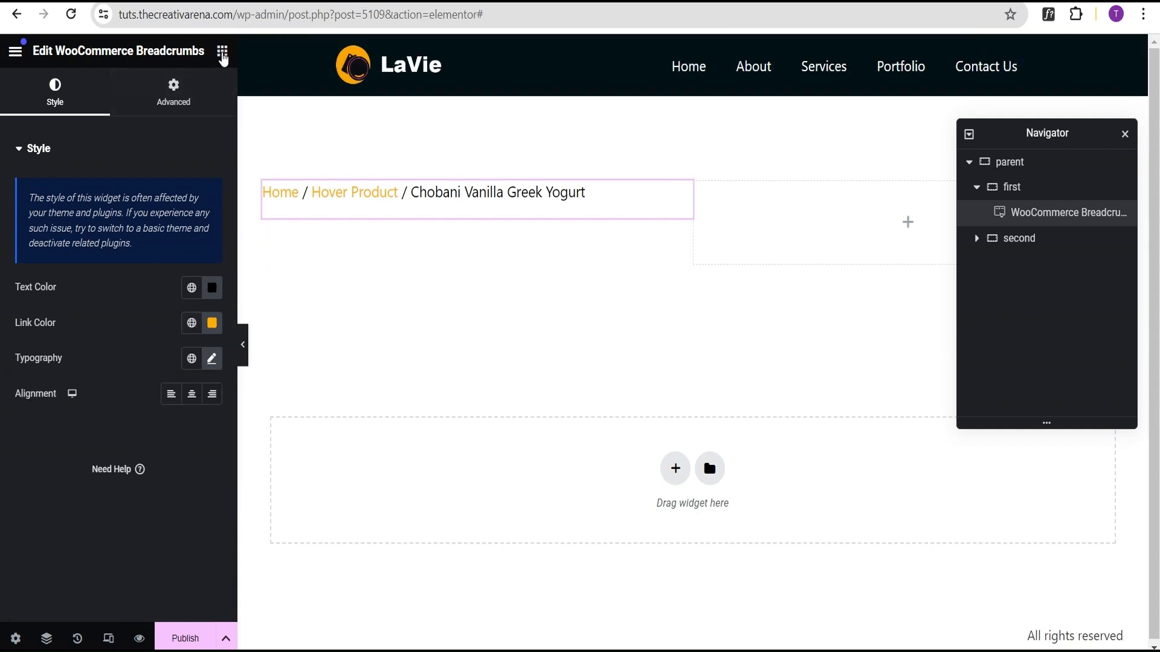
# Step: Add a Product Images widget below the breadcrumbs in the first container
pyautogui.click(223, 51)
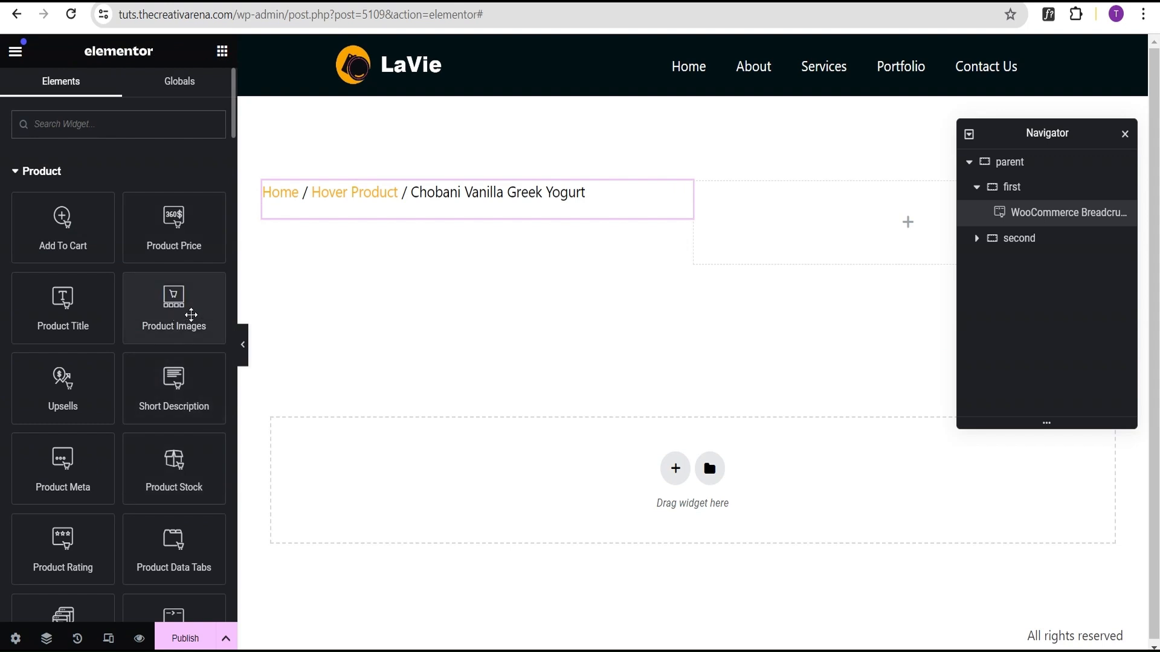
pyautogui.moveTo(191, 313); pyautogui.dragTo(455, 198)
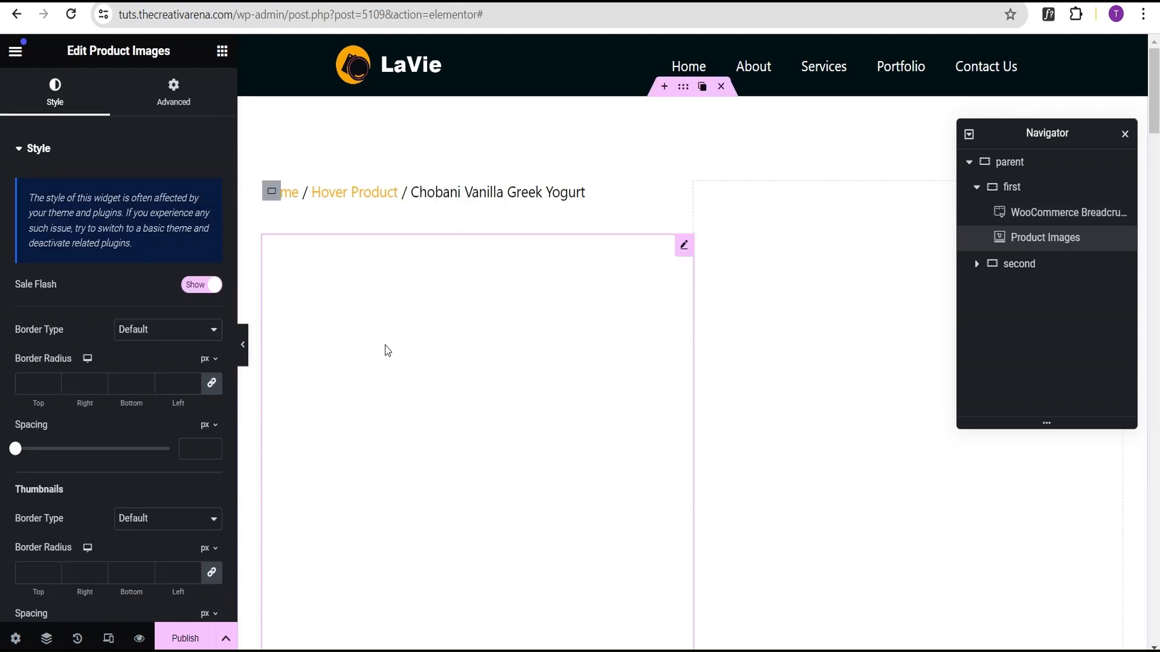
pyautogui.scroll(-3, 73, 361)
pyautogui.scroll(3, 93, 306)
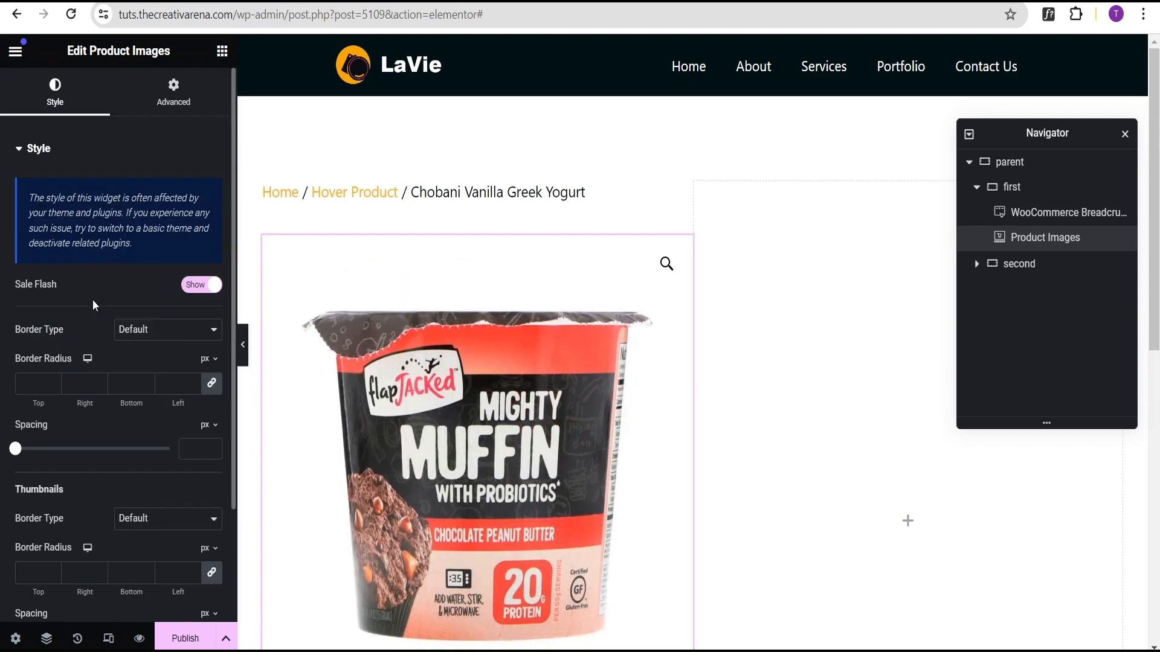
# Step: Give the main product image a solid border 2 px wide on all sides
pyautogui.click(144, 336)
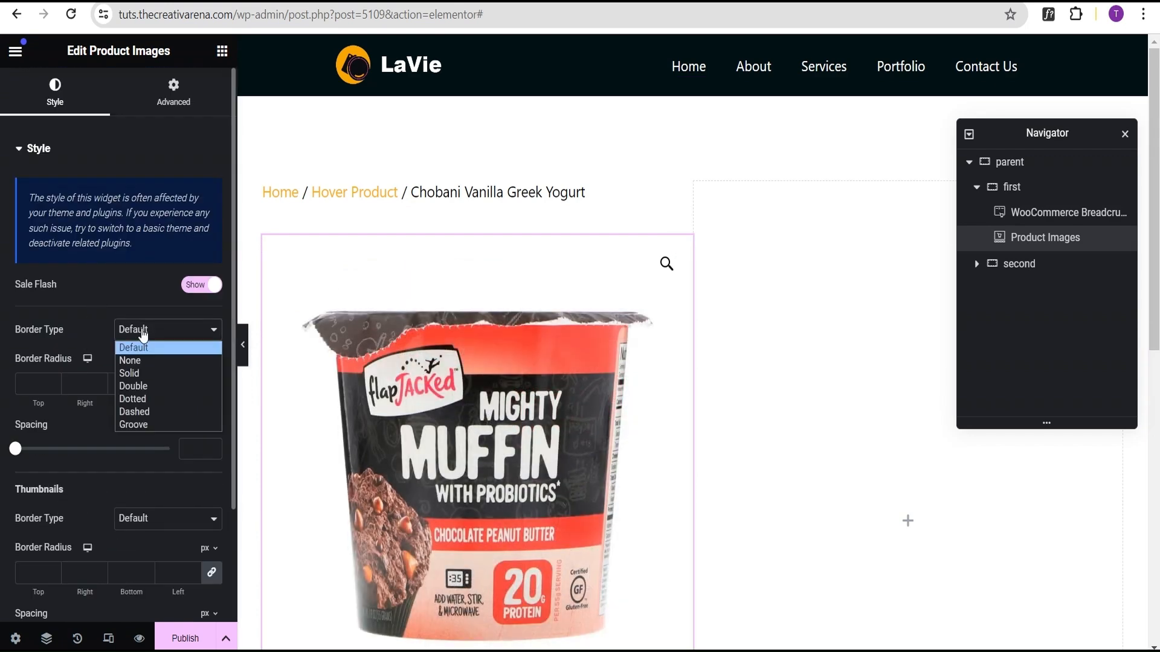
pyautogui.click(142, 373)
pyautogui.scroll(-1, 47, 334)
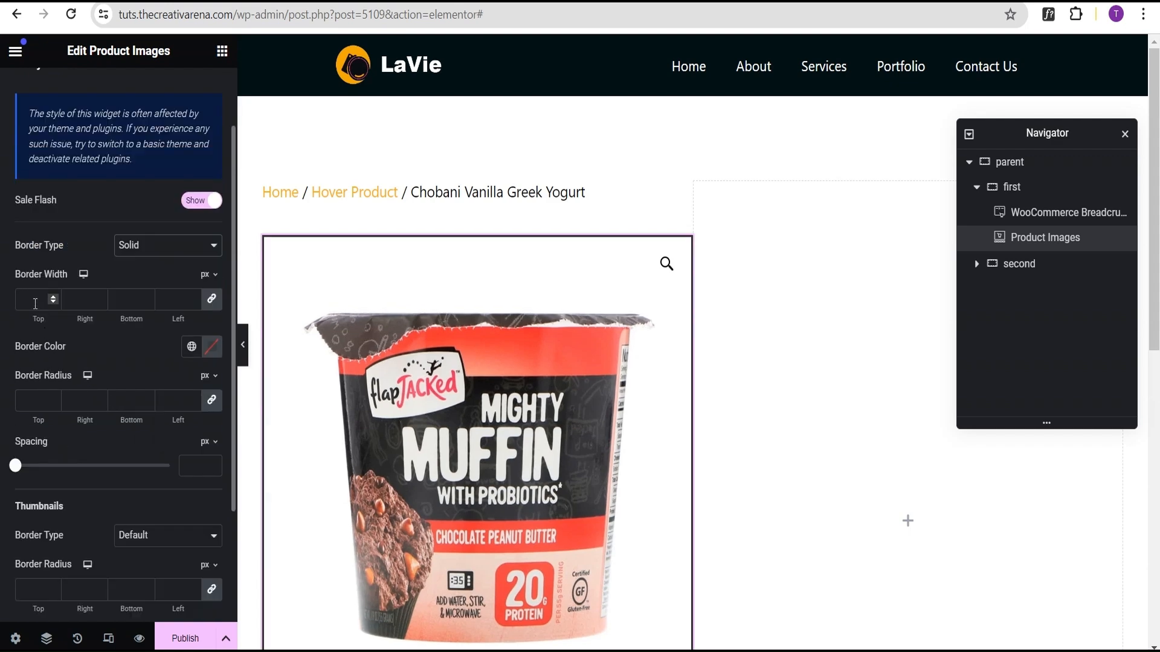
pyautogui.write('2')
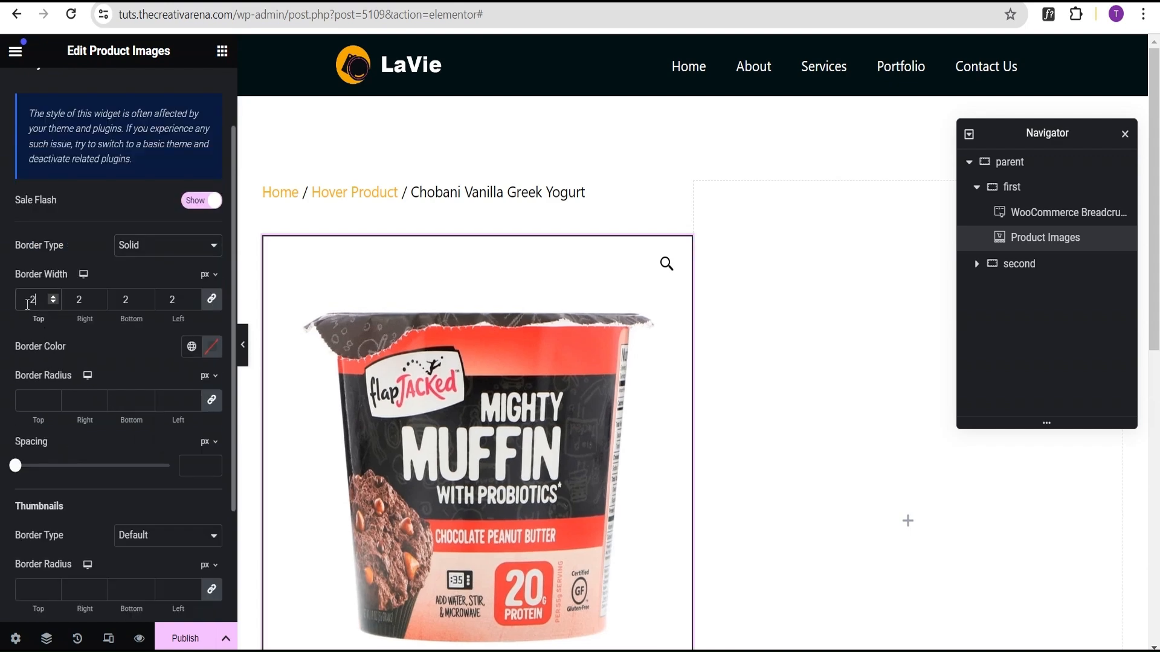
# Step: Set the main image border colour to #ffb001 and its border radius to 20 px
pyautogui.click(210, 348)
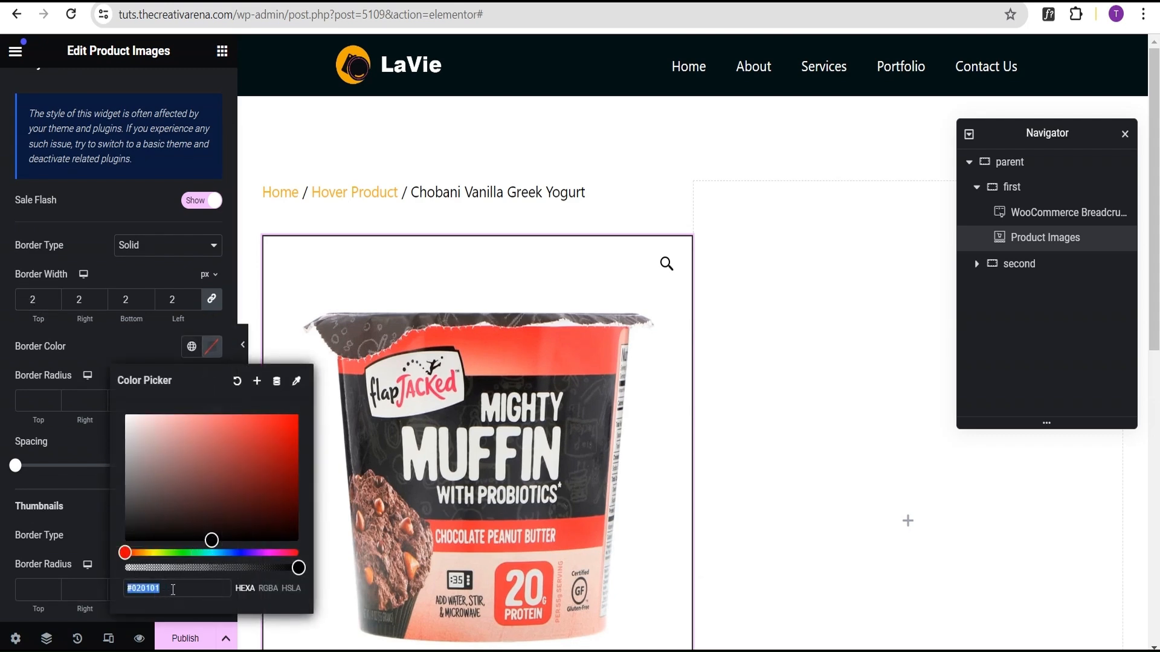
pyautogui.write('ff')
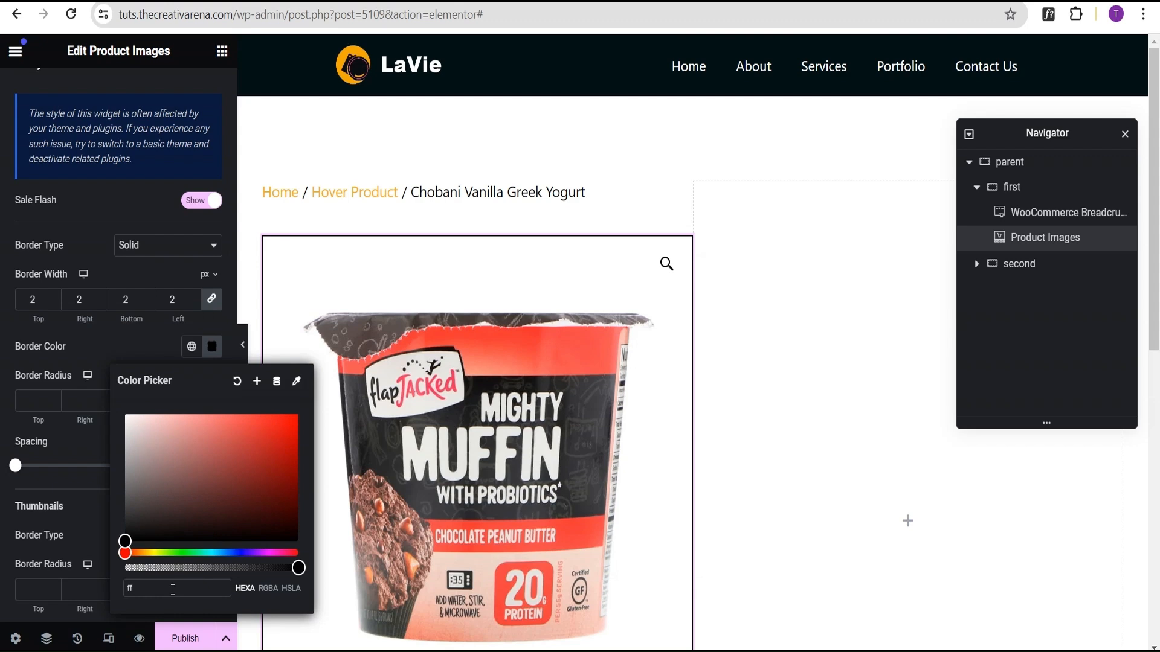
pyautogui.write('b001')
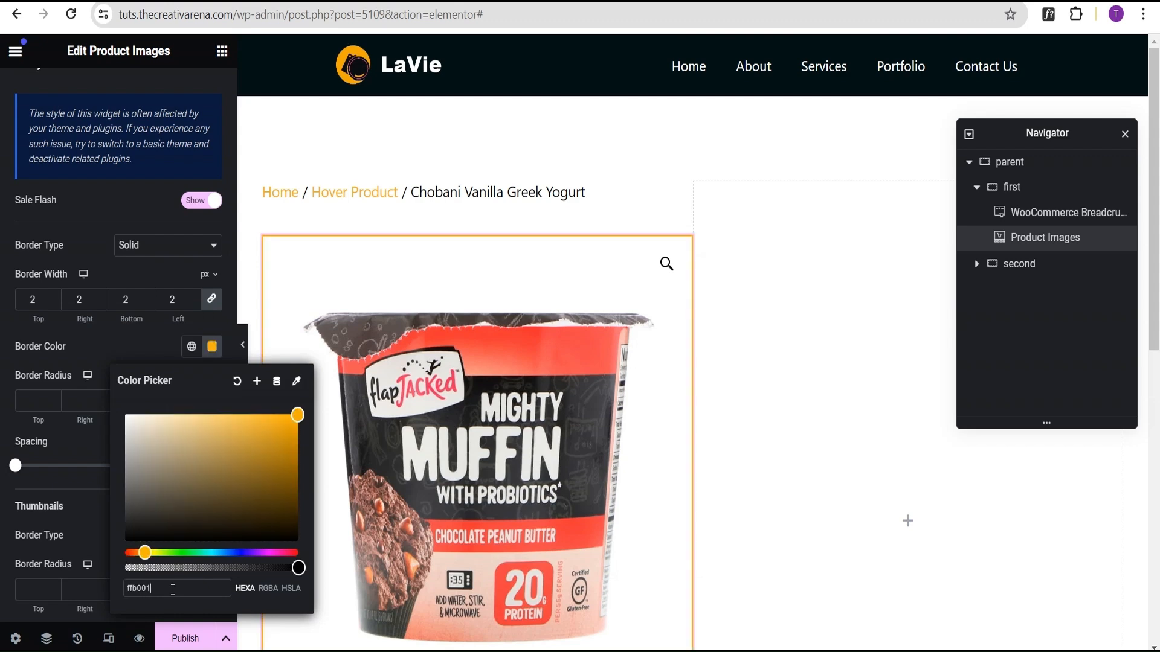
pyautogui.click(53, 401)
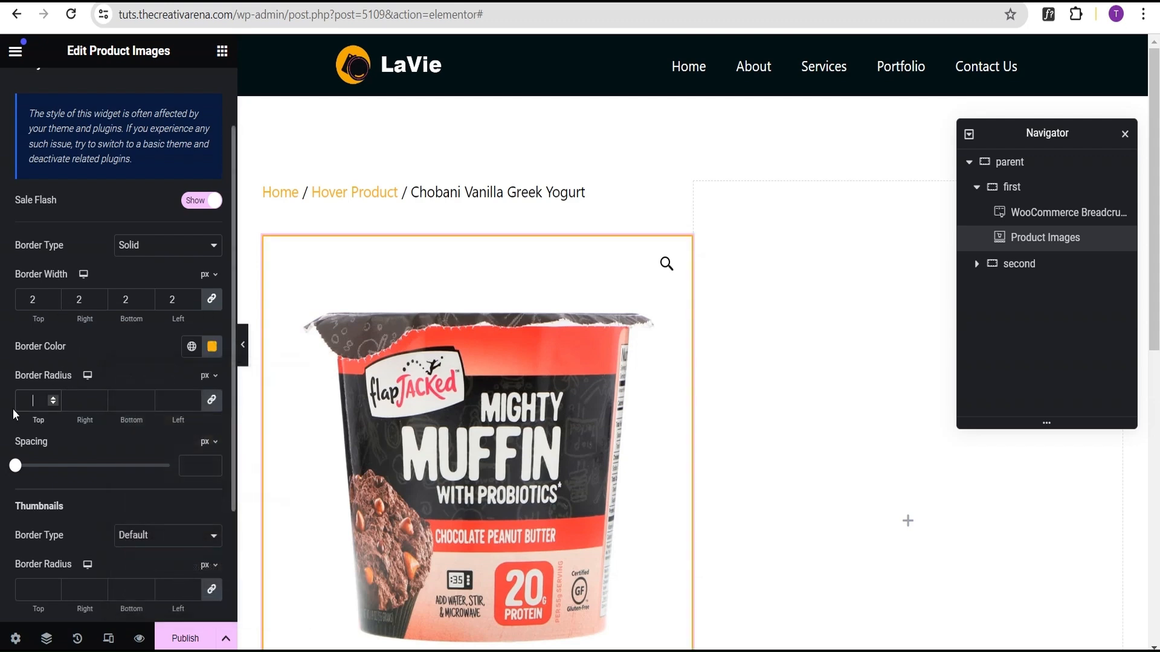
pyautogui.write('20')
pyautogui.scroll(-3, 46, 409)
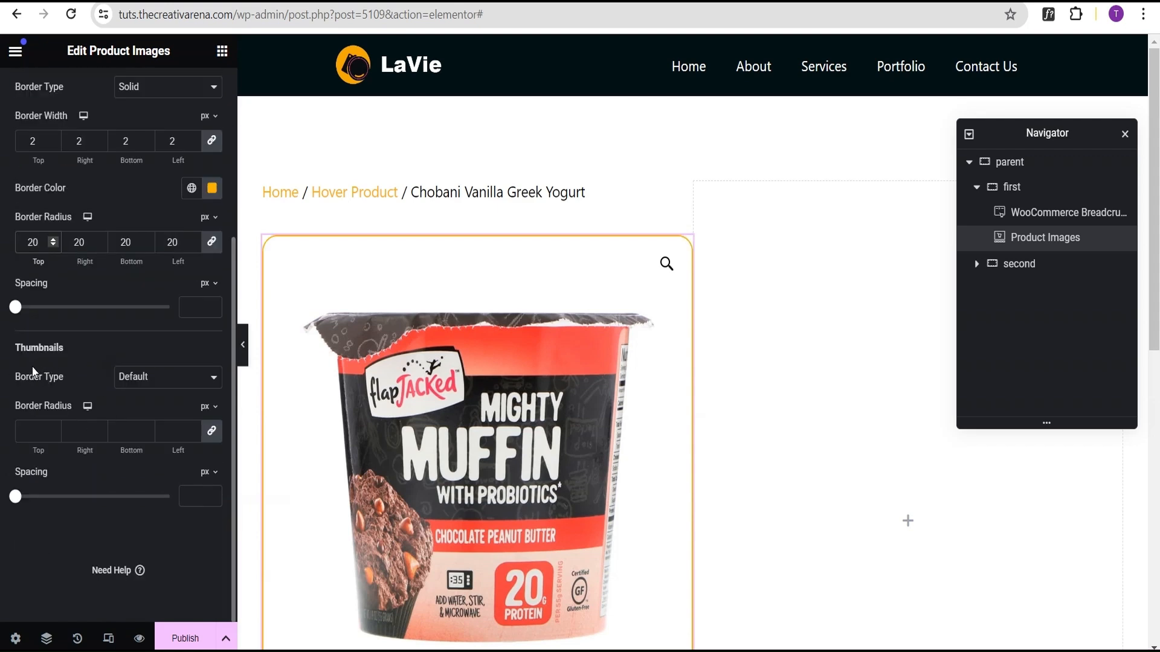
pyautogui.scroll(-5, 355, 335)
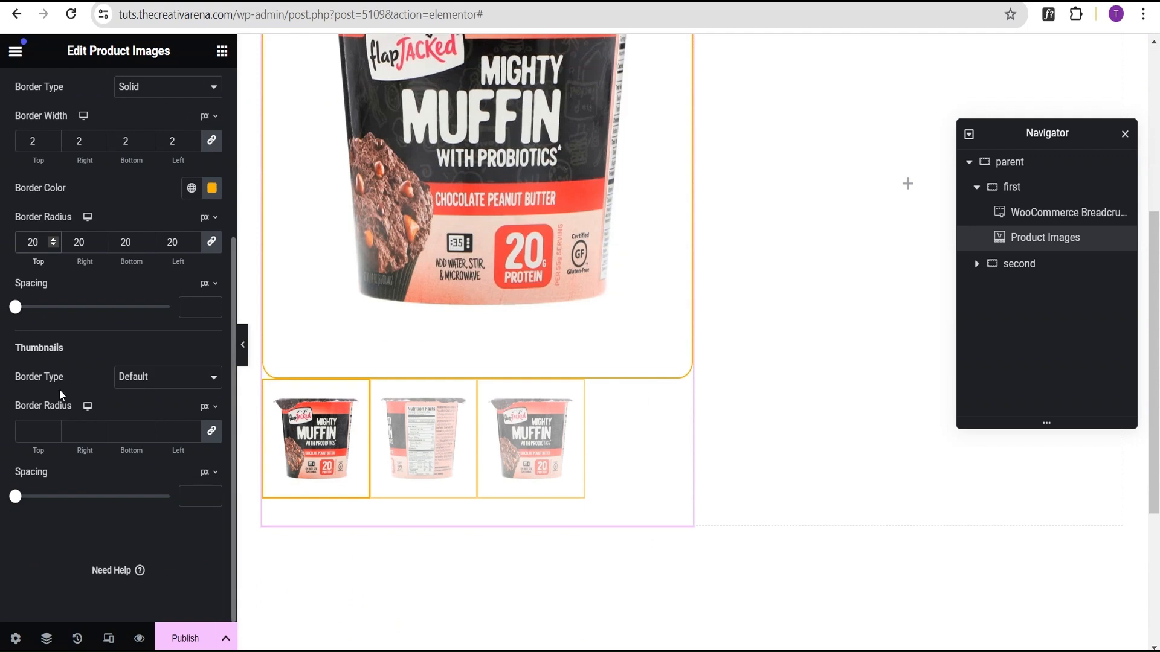
# Step: Give the thumbnails a solid border 2 px wide on all sides
pyautogui.click(144, 381)
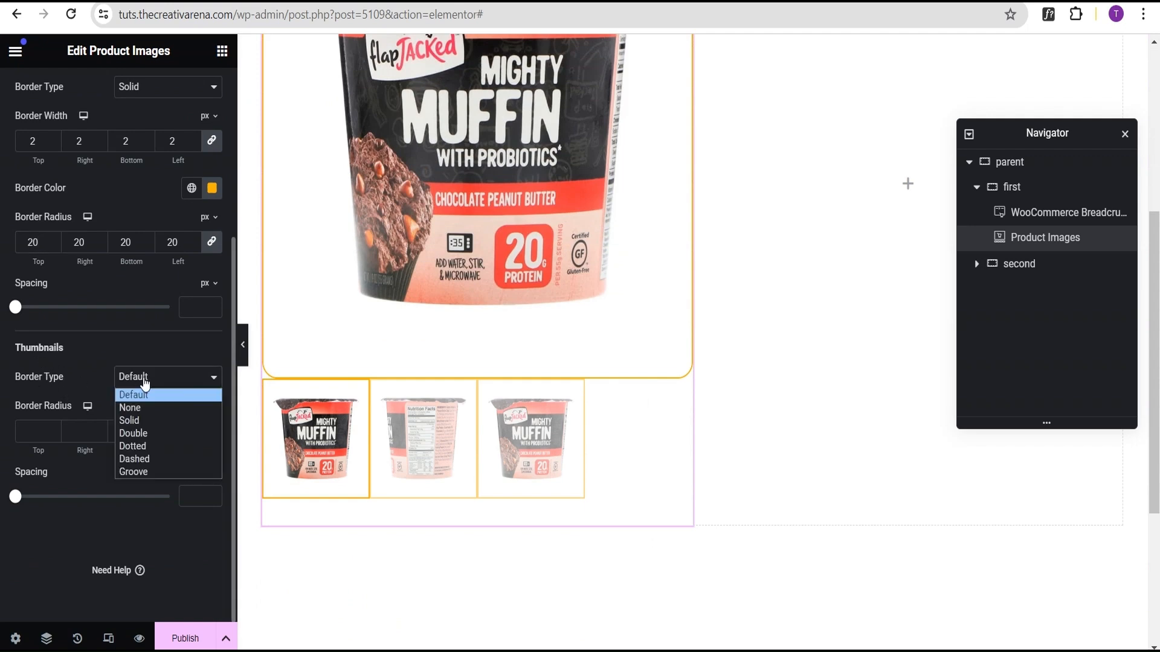
pyautogui.click(140, 421)
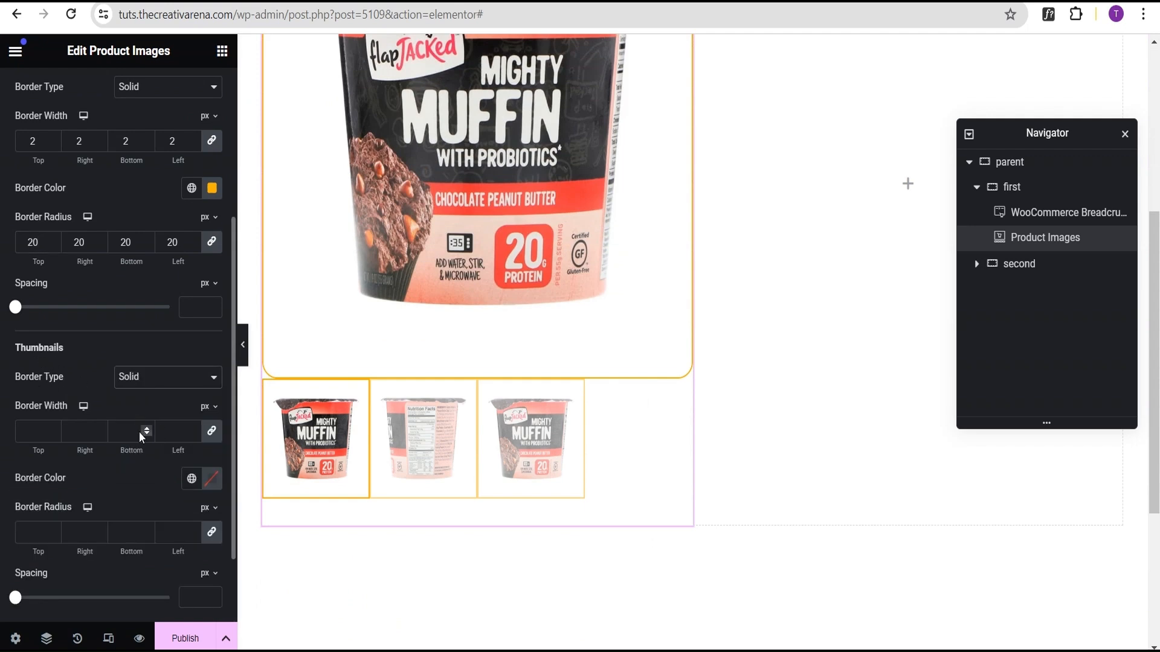
pyautogui.click(37, 430)
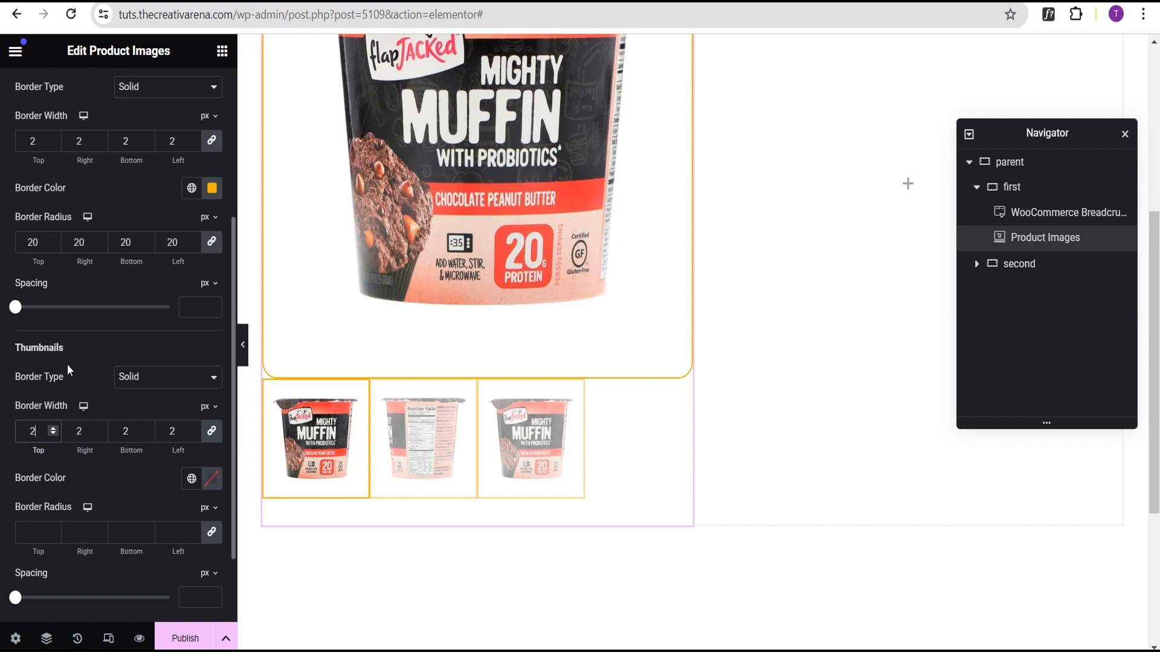
# Step: Set the thumbnail border colour to #000000 and the thumbnail border radius to 20 px
pyautogui.click(212, 479)
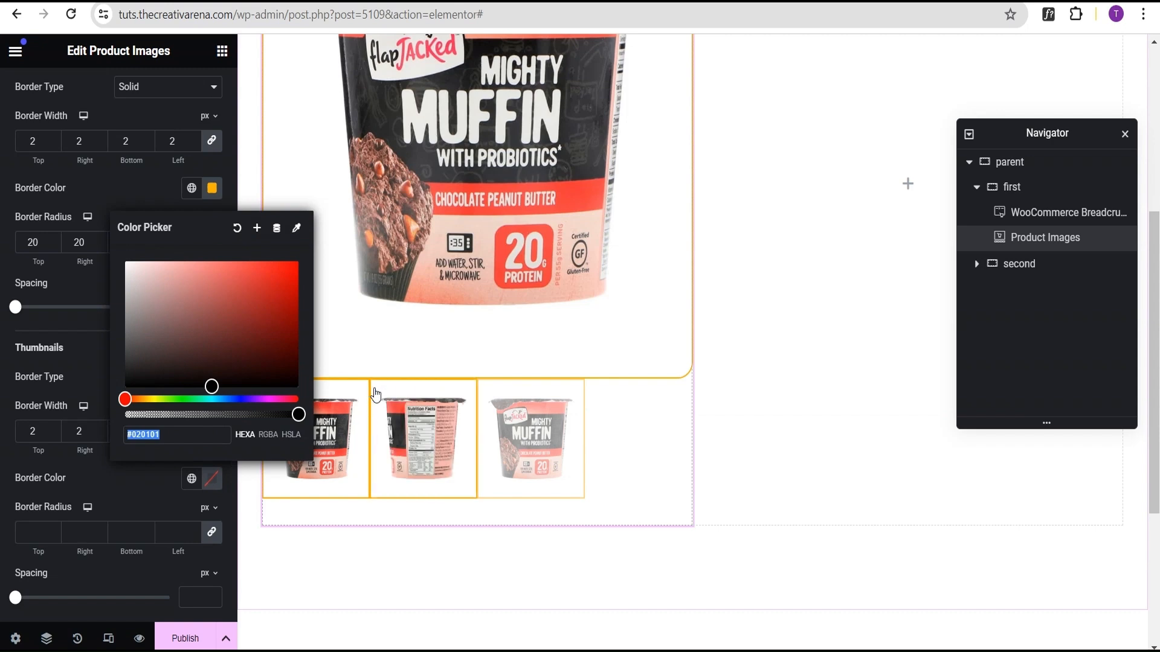
pyautogui.scroll(2, 67, 157)
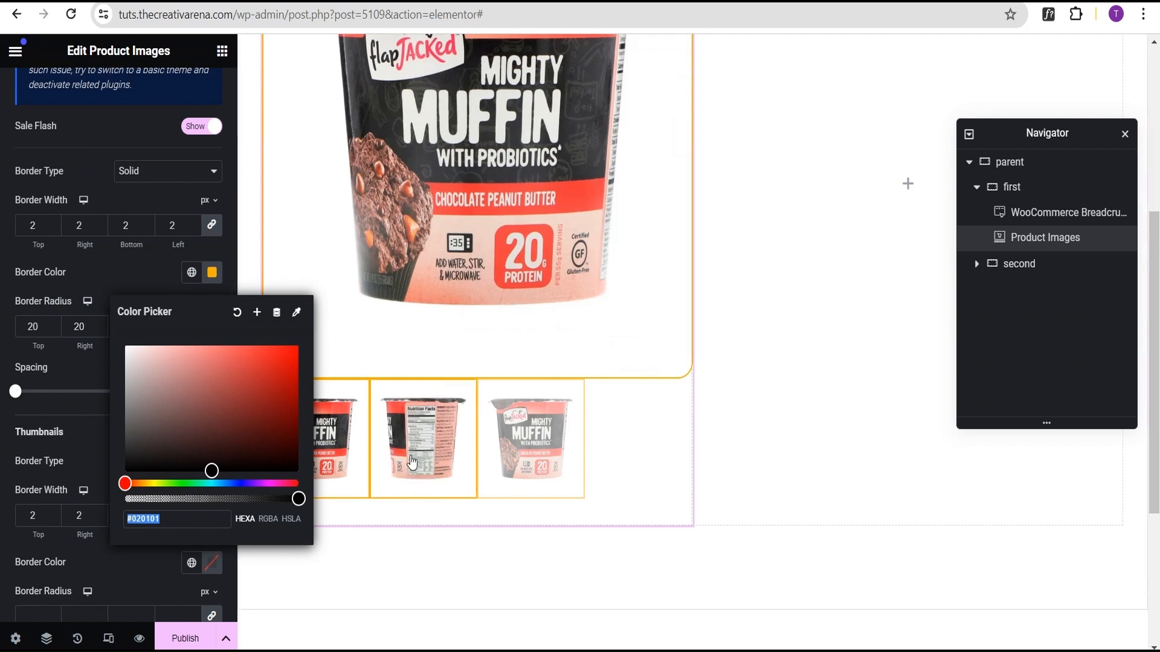
pyautogui.moveTo(211, 471); pyautogui.dragTo(208, 485)
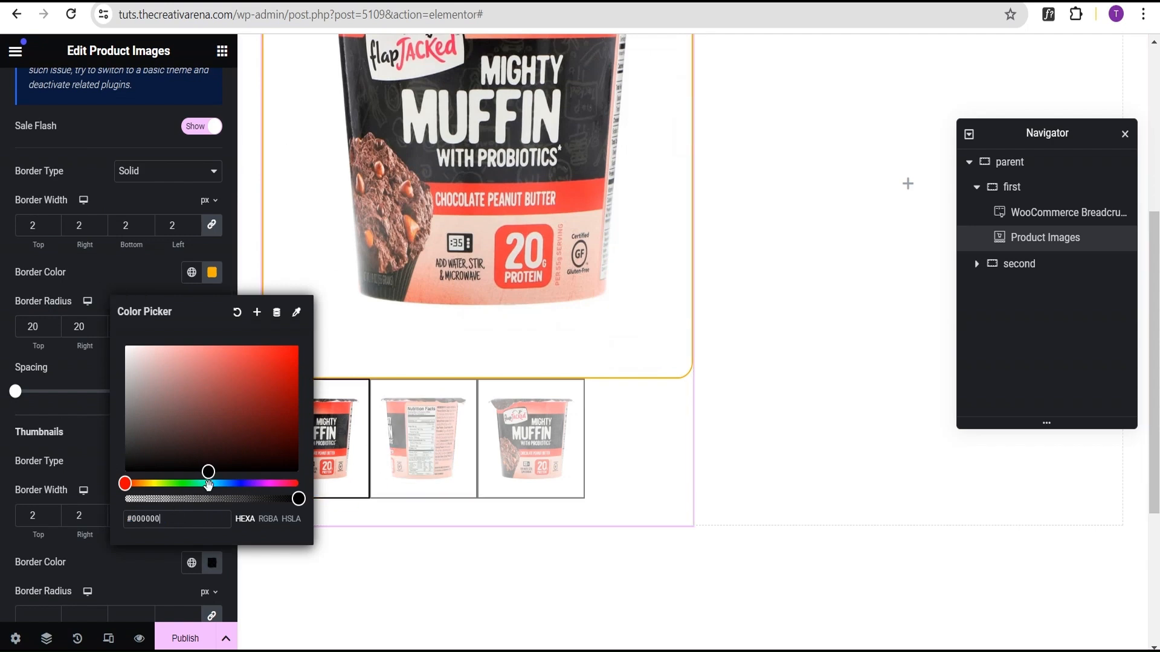
pyautogui.click(118, 565)
pyautogui.scroll(-1, 139, 520)
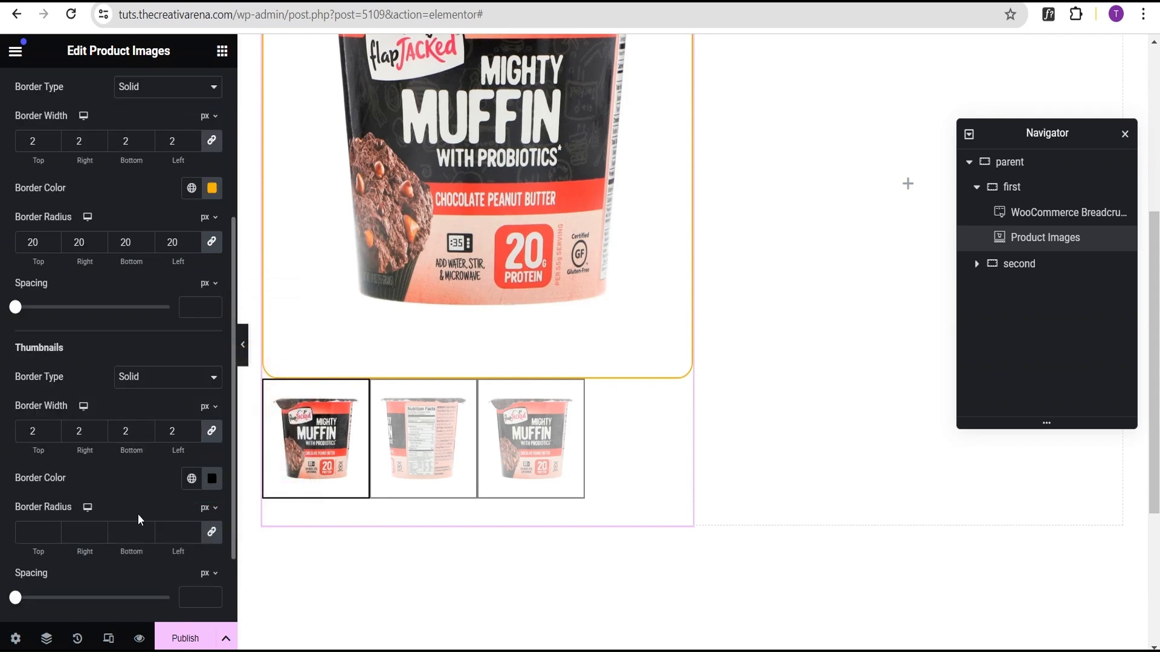
pyautogui.click(37, 530)
pyautogui.write('20')
pyautogui.scroll(-1, 65, 550)
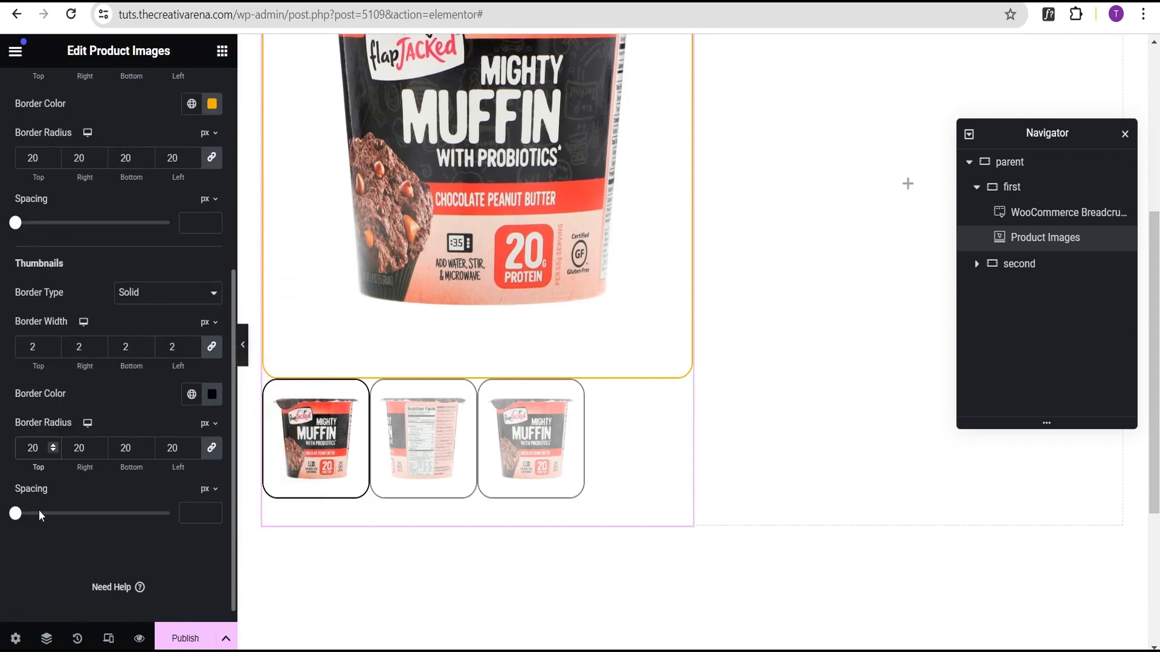
# Step: Set the spacing of both the thumbnails and the main product image to 15 px
pyautogui.moveTo(17, 514); pyautogui.dragTo(34, 519)
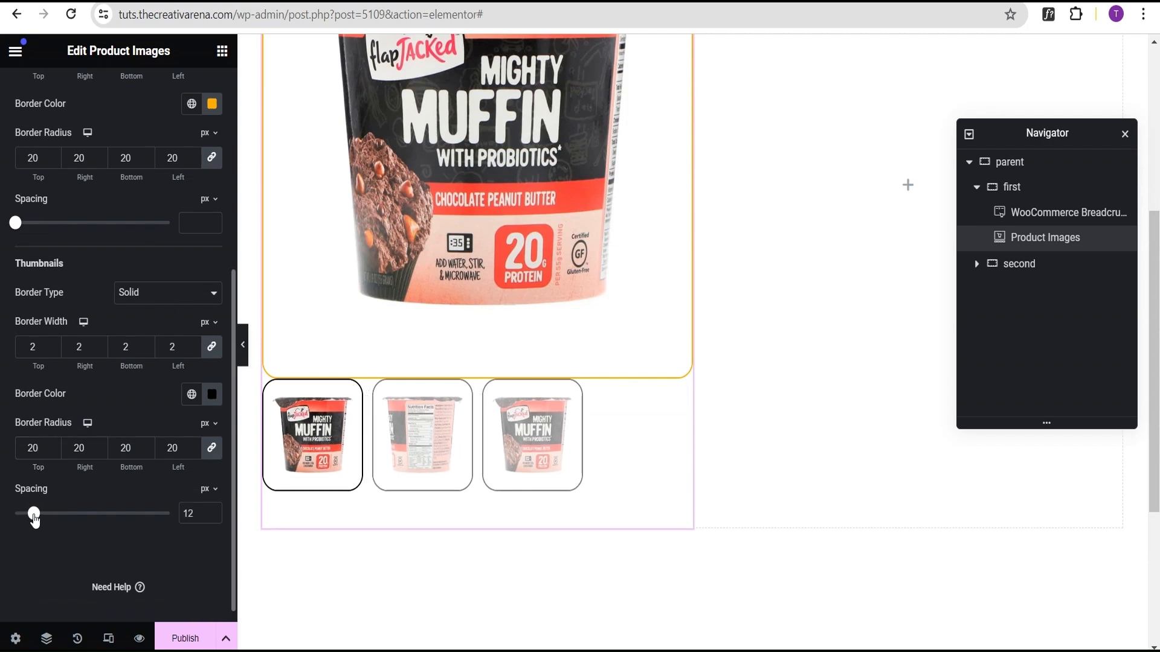
pyautogui.click(213, 513)
pyautogui.click(213, 513)
pyautogui.click(213, 513)
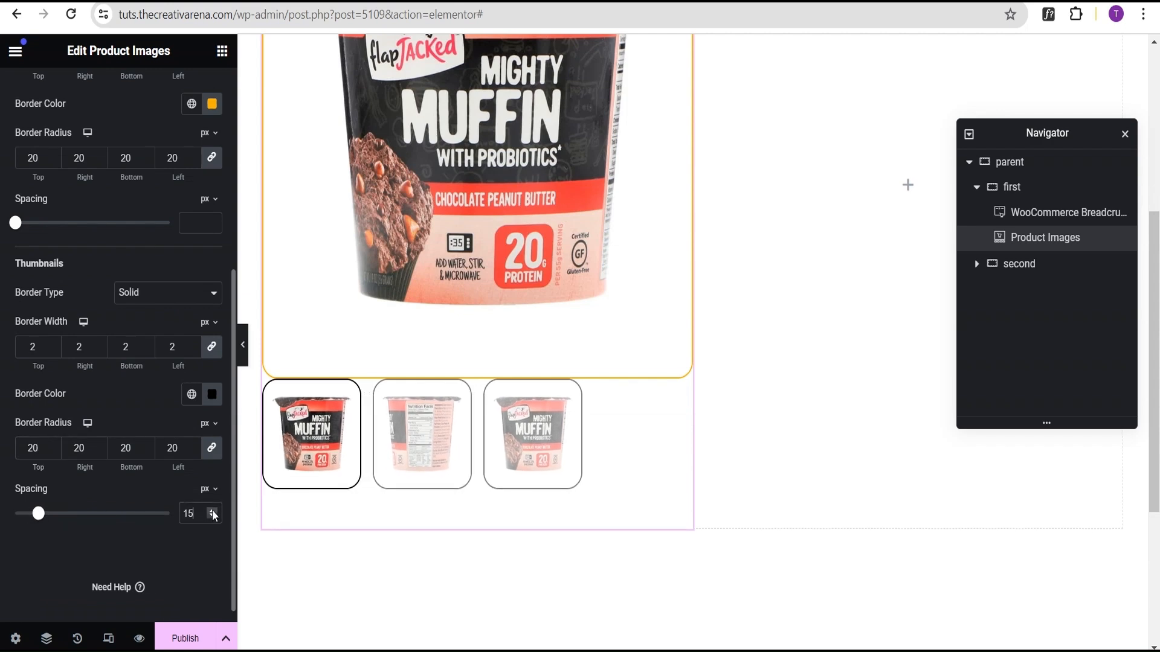
pyautogui.scroll(2, 146, 447)
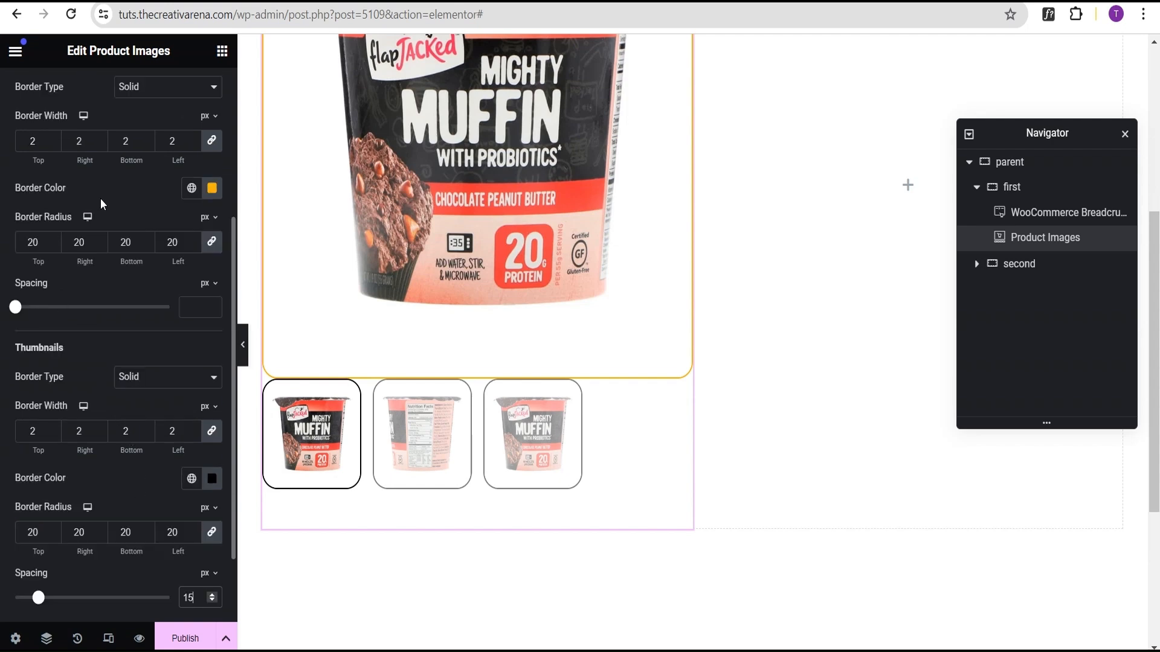
pyautogui.scroll(2, 100, 204)
pyautogui.scroll(-2, 53, 297)
pyautogui.moveTo(16, 309); pyautogui.dragTo(38, 309)
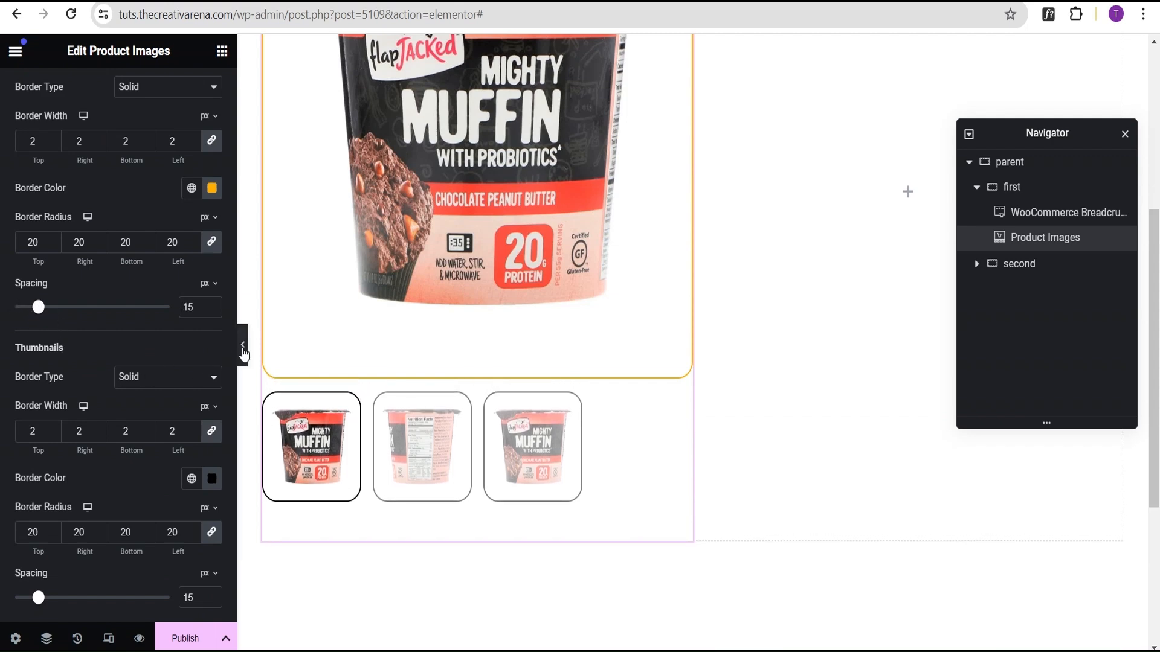
# Step: Preview the product image gallery with the editor panel hidden
pyautogui.click(243, 345)
pyautogui.scroll(-4, 701, 450)
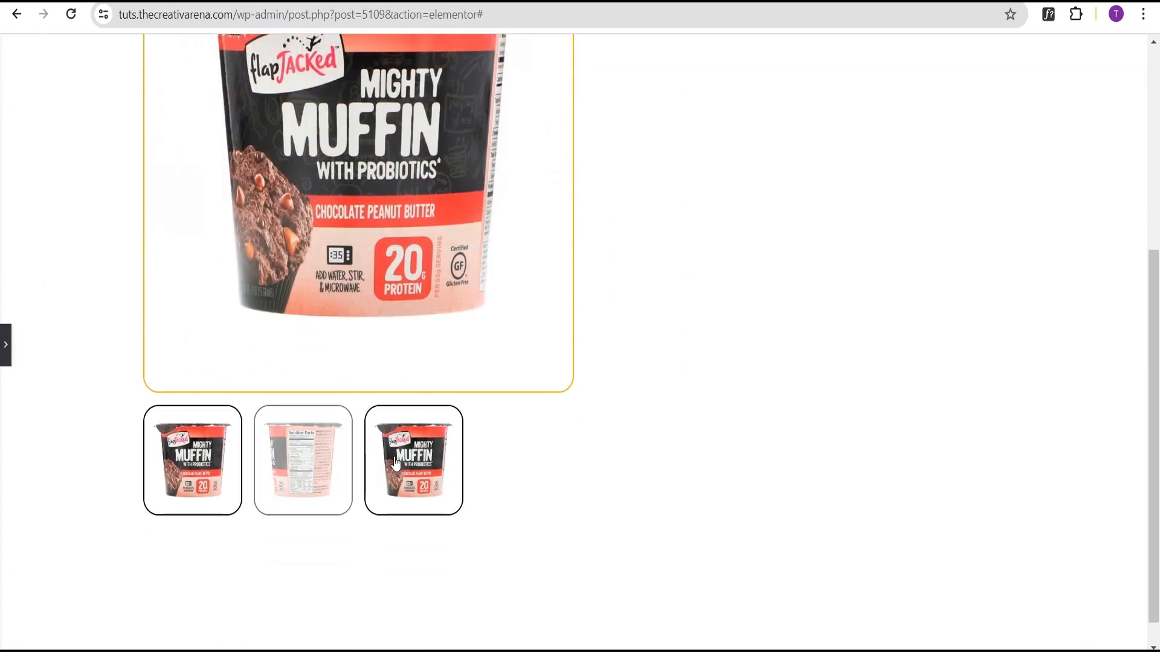
pyautogui.click(8, 345)
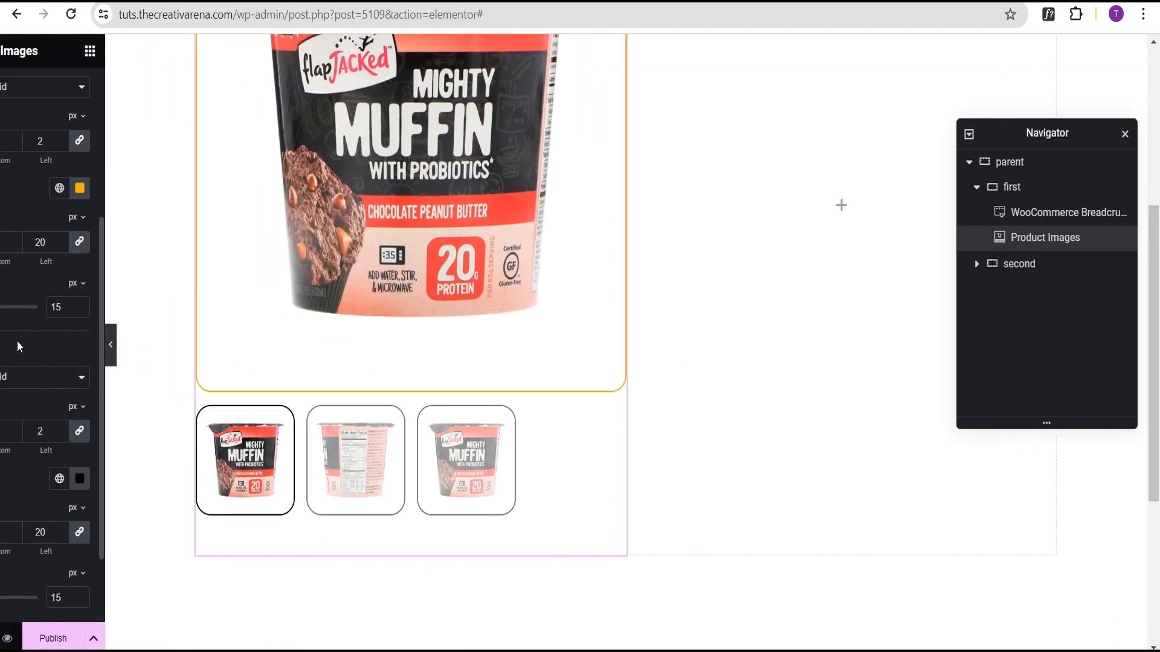
# Step: Add a Product Title widget into the second container
pyautogui.click(1019, 269)
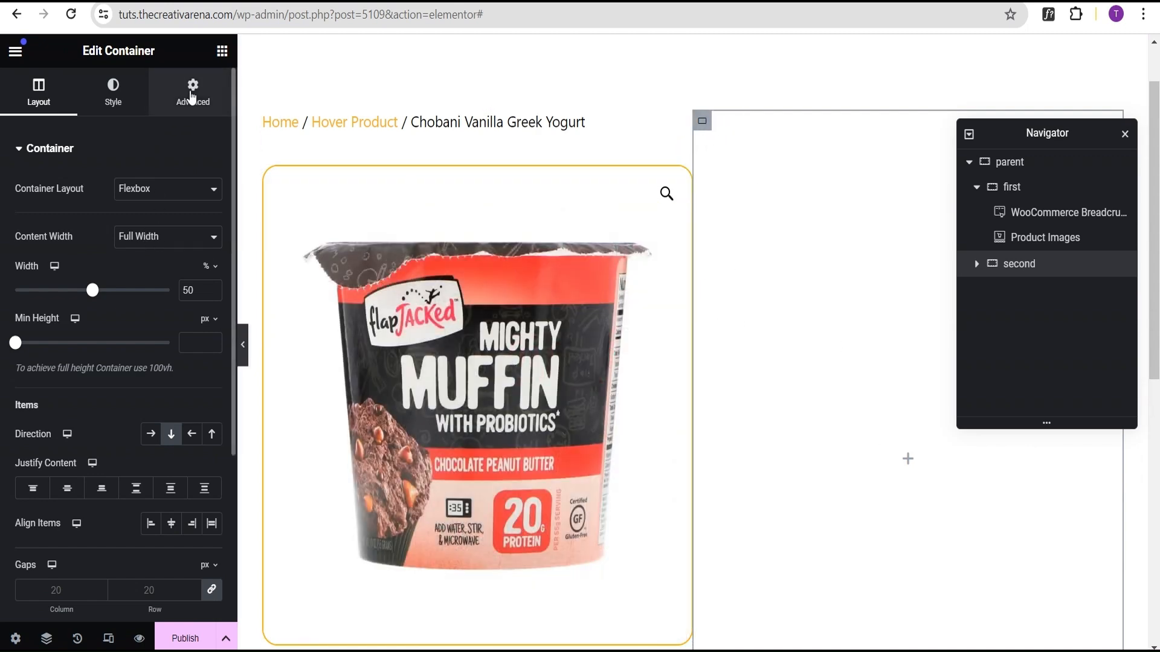
pyautogui.click(222, 52)
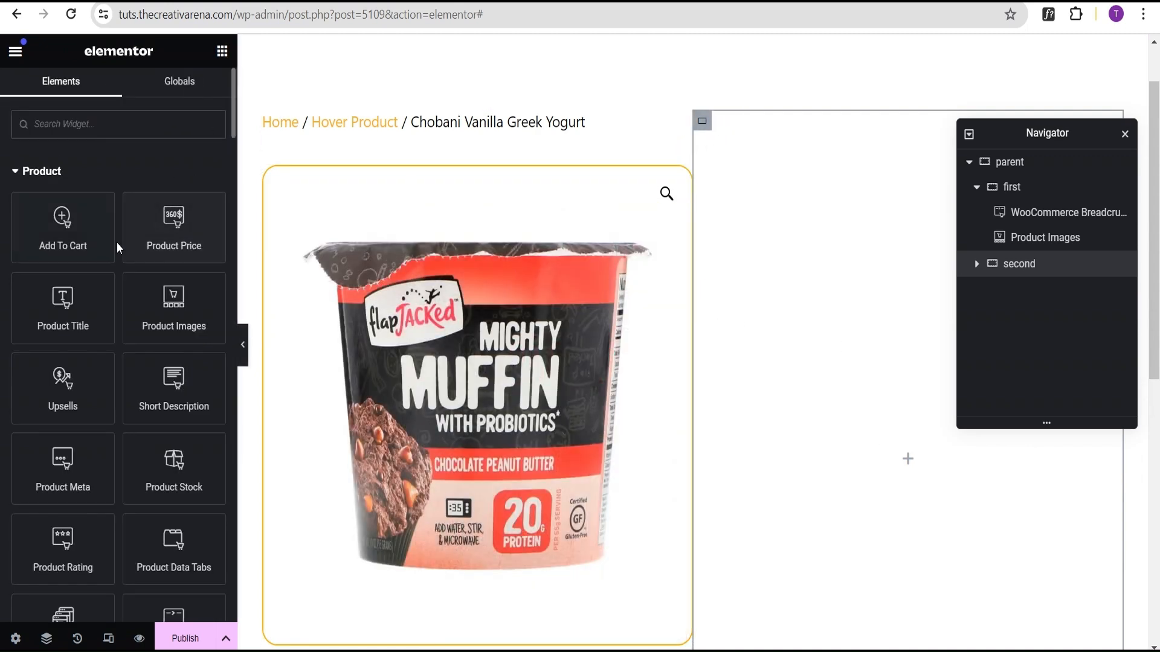
pyautogui.scroll(-1, 63, 269)
pyautogui.moveTo(61, 229); pyautogui.dragTo(817, 223)
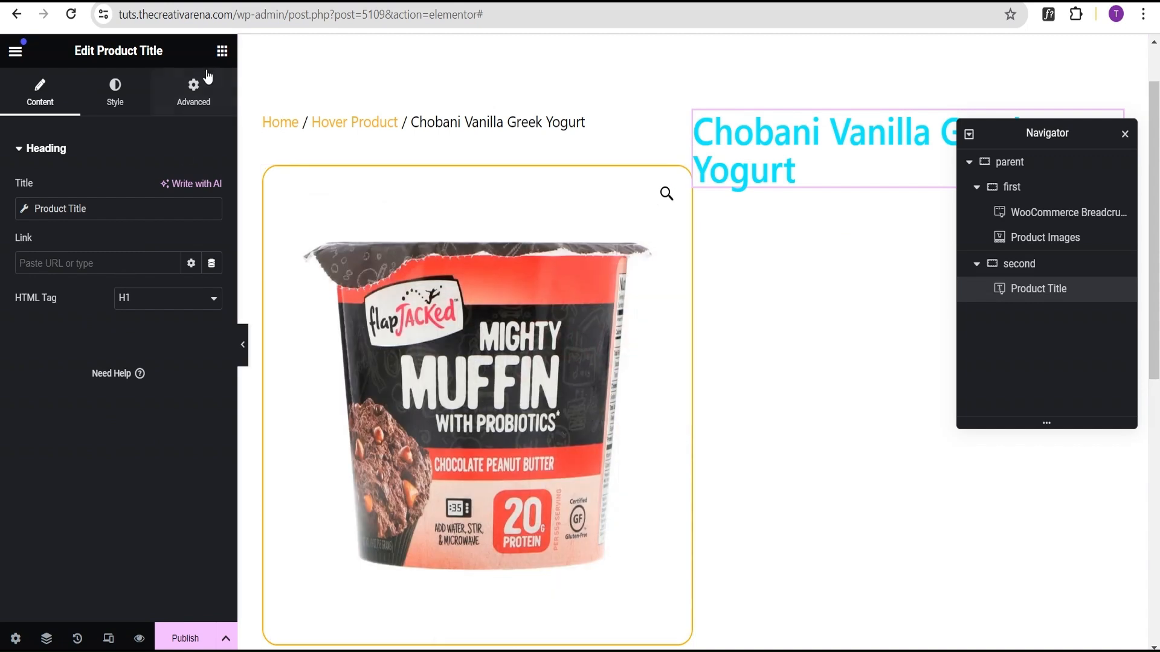
# Step: Insert a Spacer widget above the product title in the second container
pyautogui.click(221, 50)
pyautogui.scroll(-5, 71, 478)
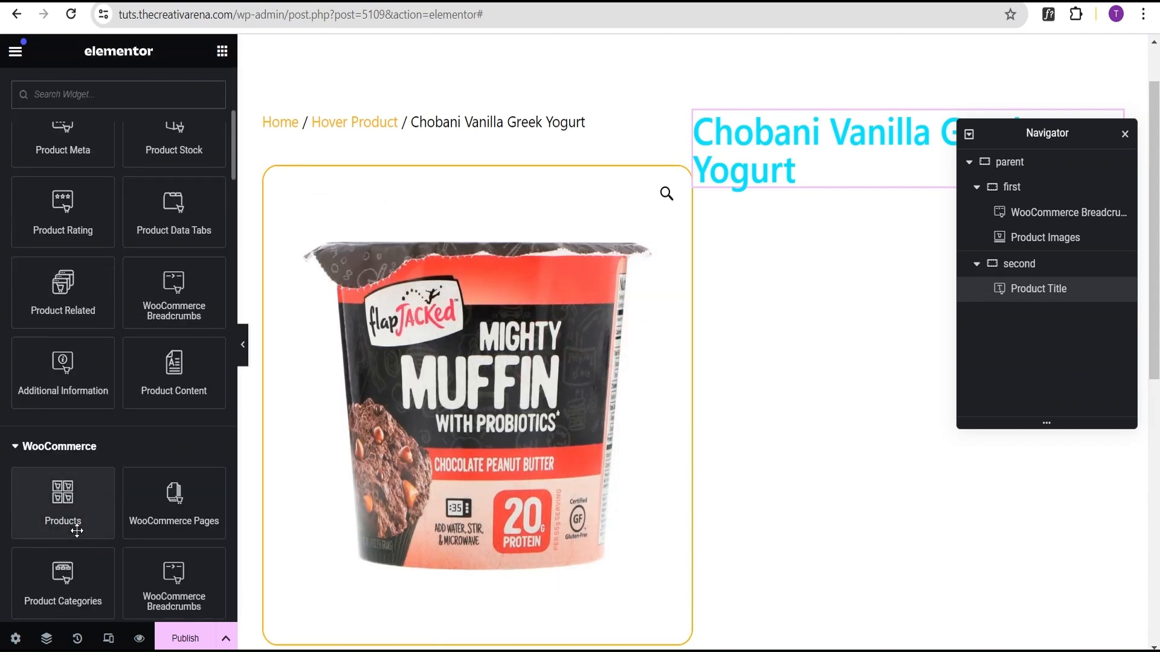
pyautogui.scroll(-12, 76, 531)
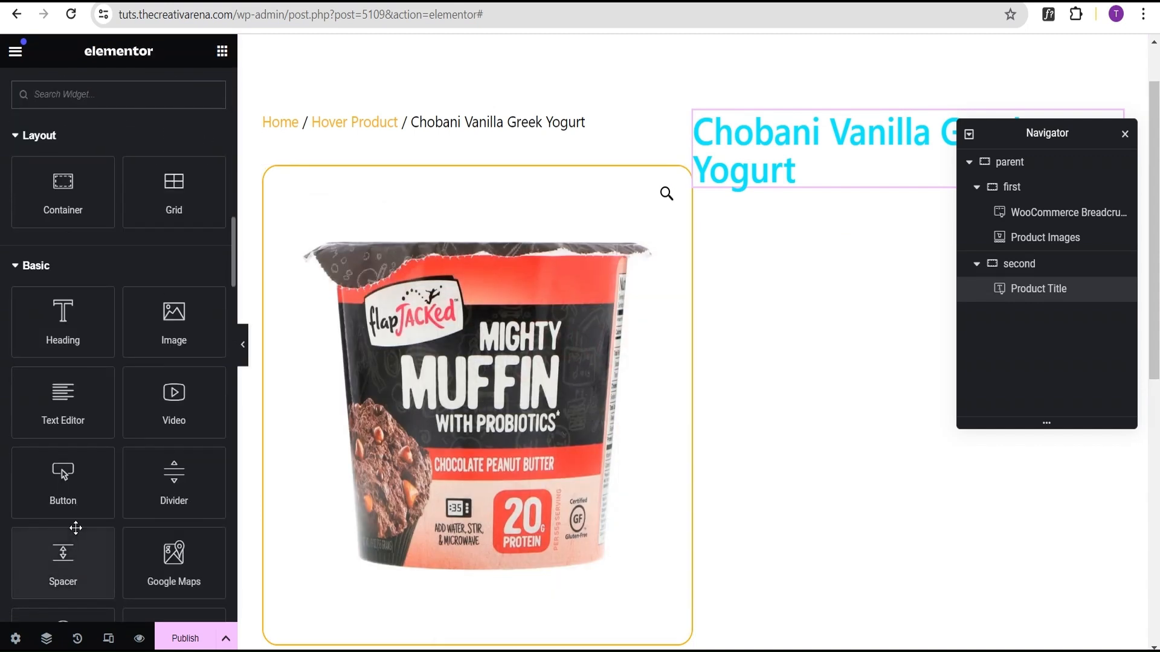
pyautogui.scroll(-2, 75, 529)
pyautogui.moveTo(62, 477); pyautogui.dragTo(768, 145)
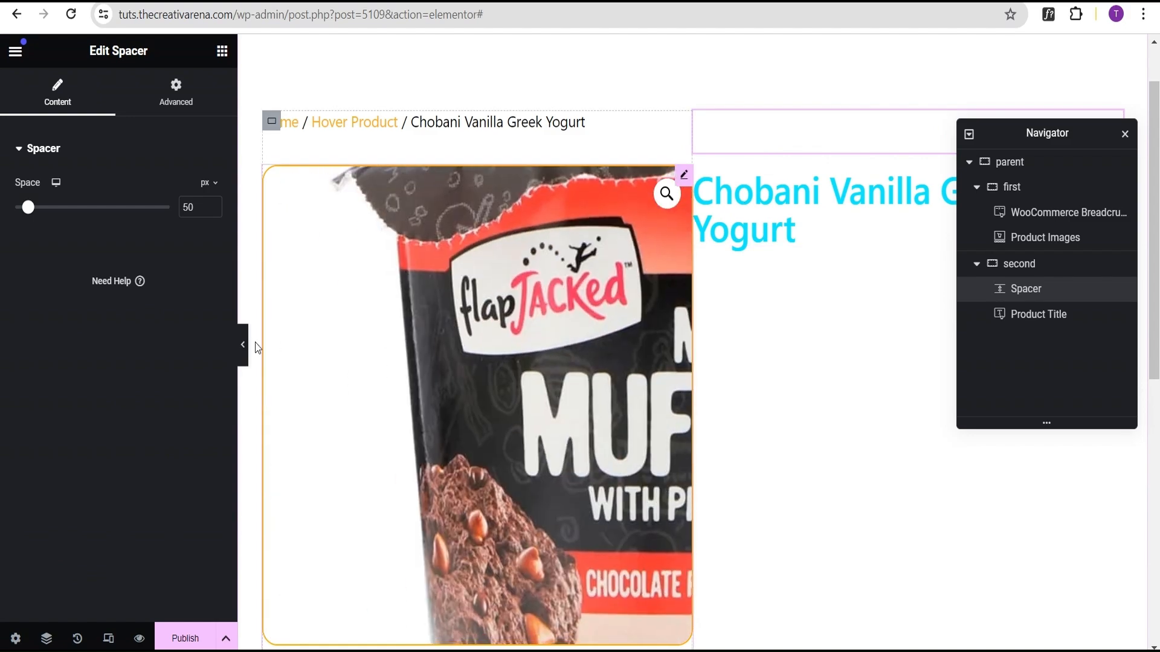
# Step: Set the second container's left padding to 50 px, with the other padding sides at 0
pyautogui.click(242, 344)
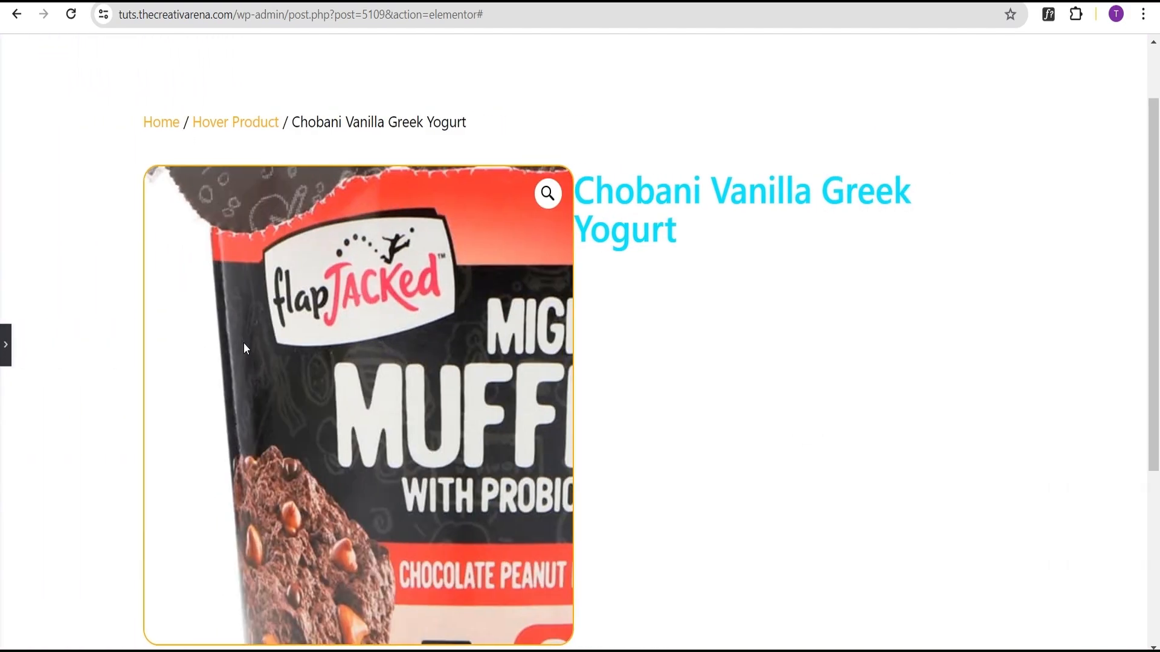
pyautogui.click(5, 356)
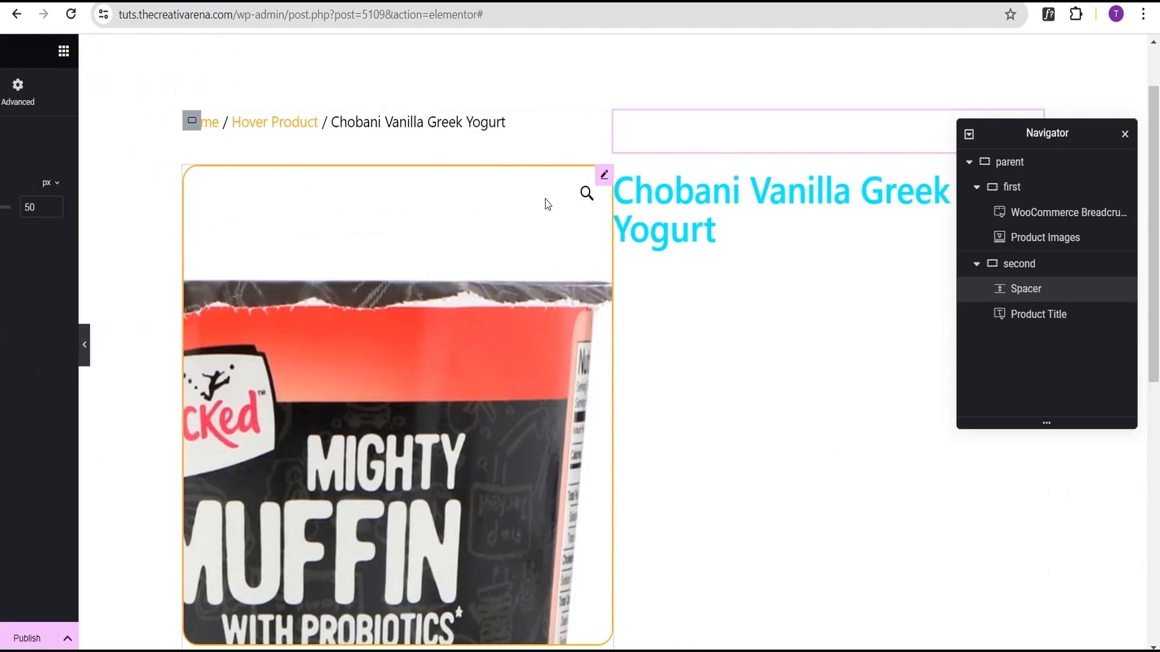
pyautogui.click(1023, 264)
pyautogui.click(190, 96)
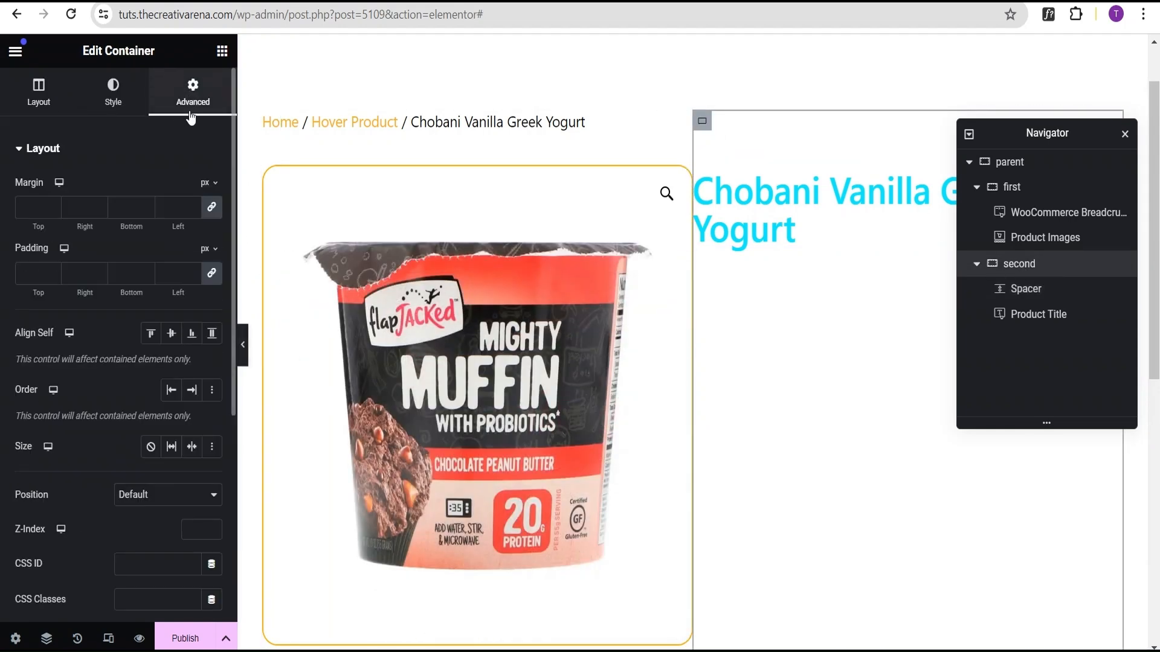
pyautogui.click(211, 277)
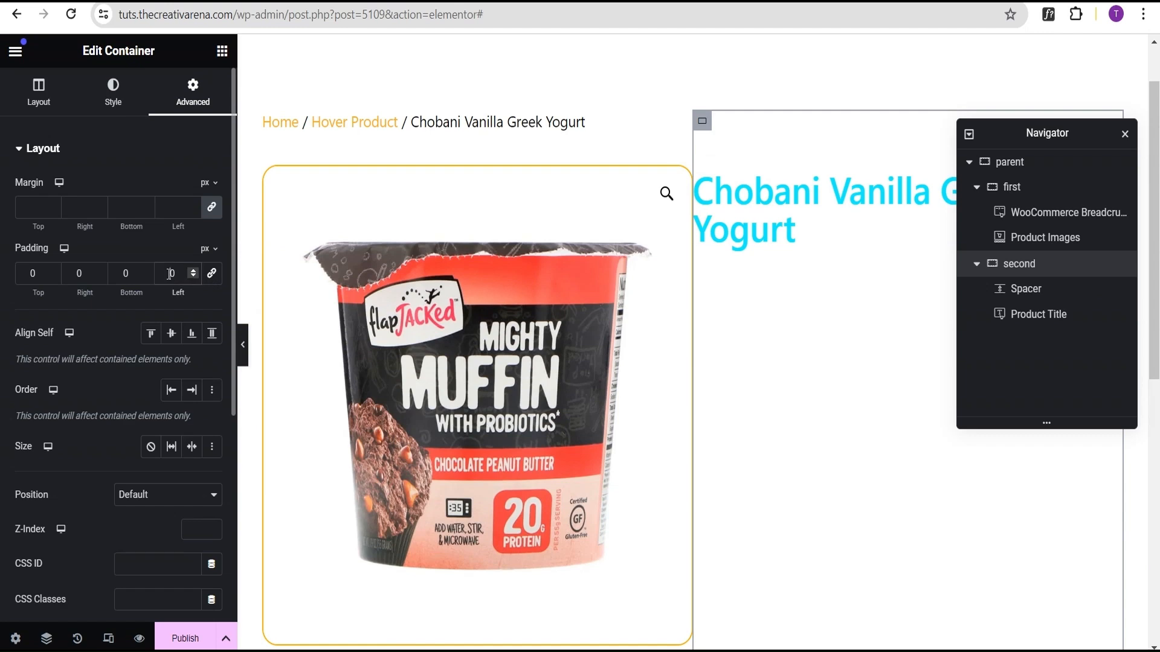
pyautogui.click(171, 273)
pyautogui.write('60')
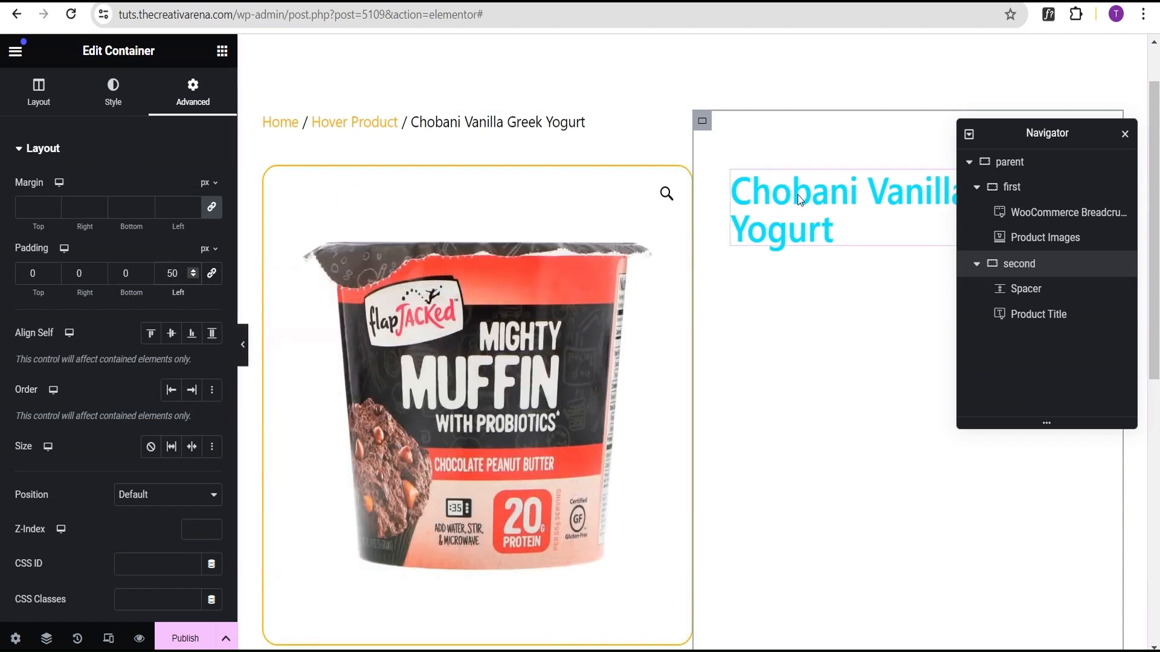
# Step: Set the product title's text colour to near-black #020101
pyautogui.click(802, 201)
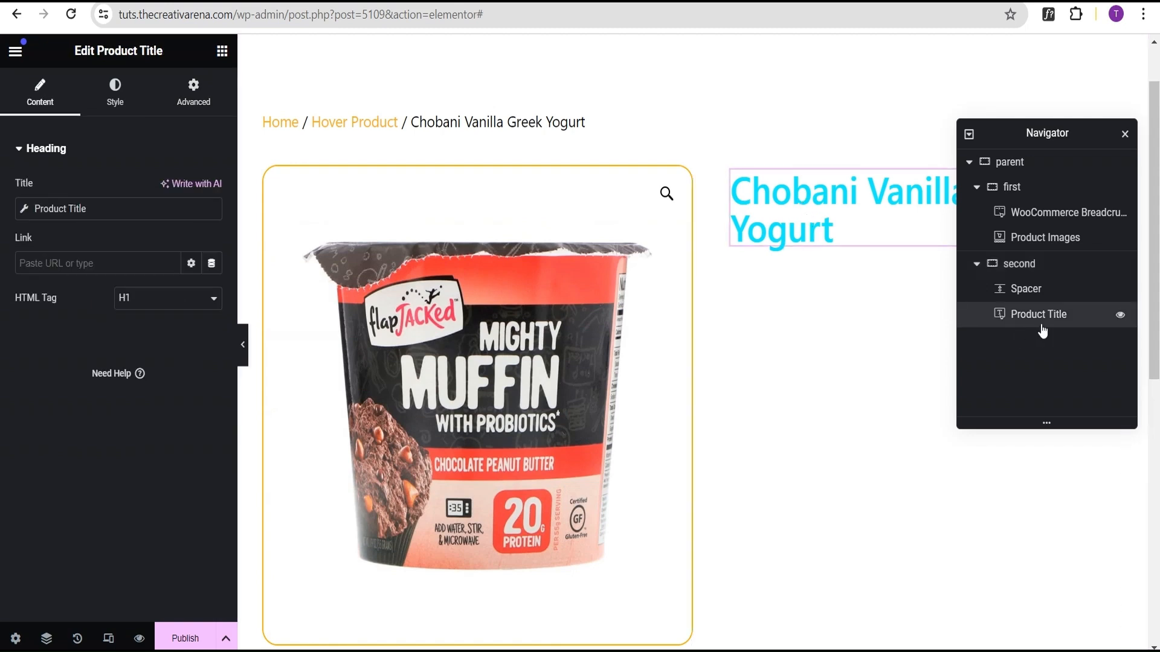
pyautogui.click(115, 92)
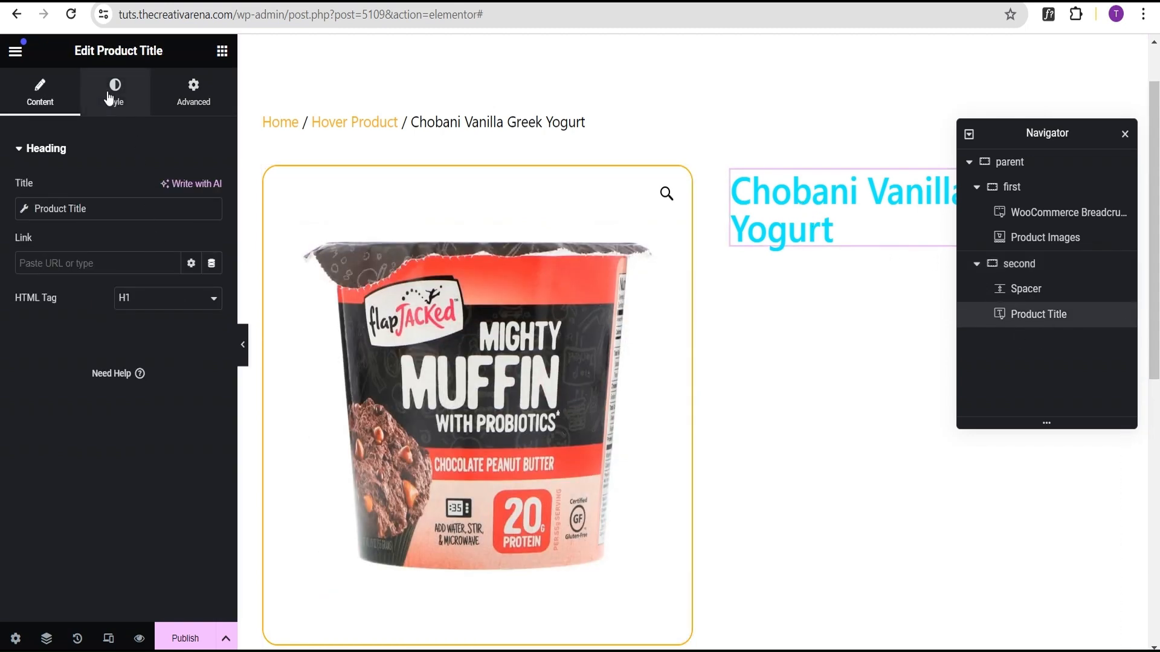
pyautogui.click(212, 224)
pyautogui.click(209, 417)
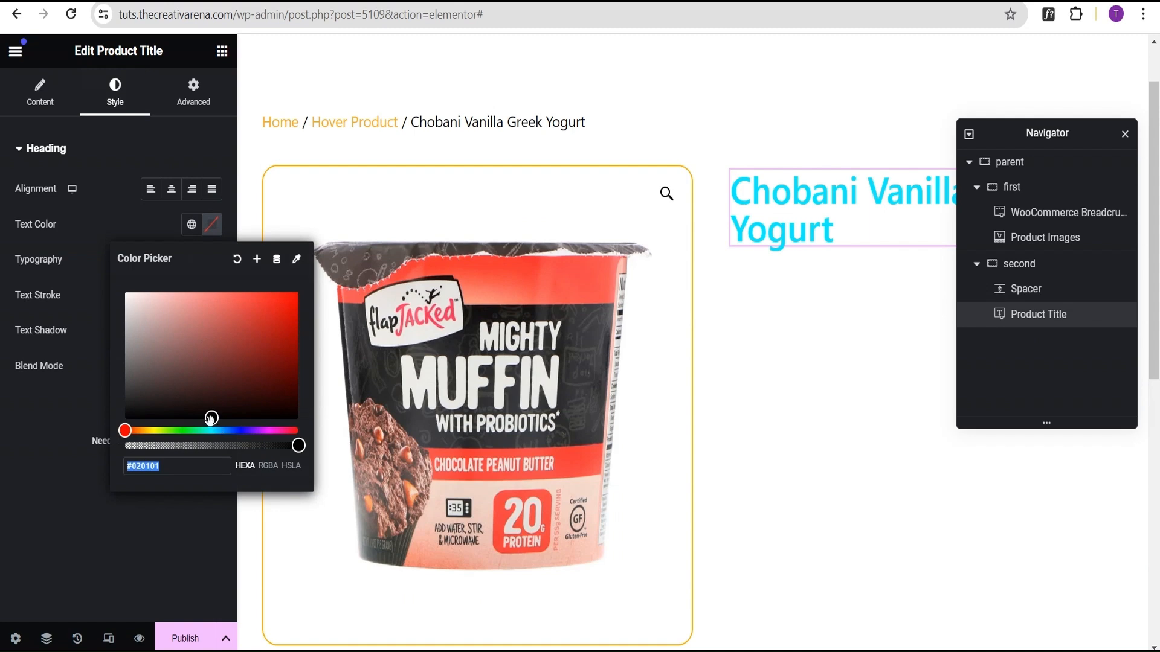
pyautogui.click(124, 212)
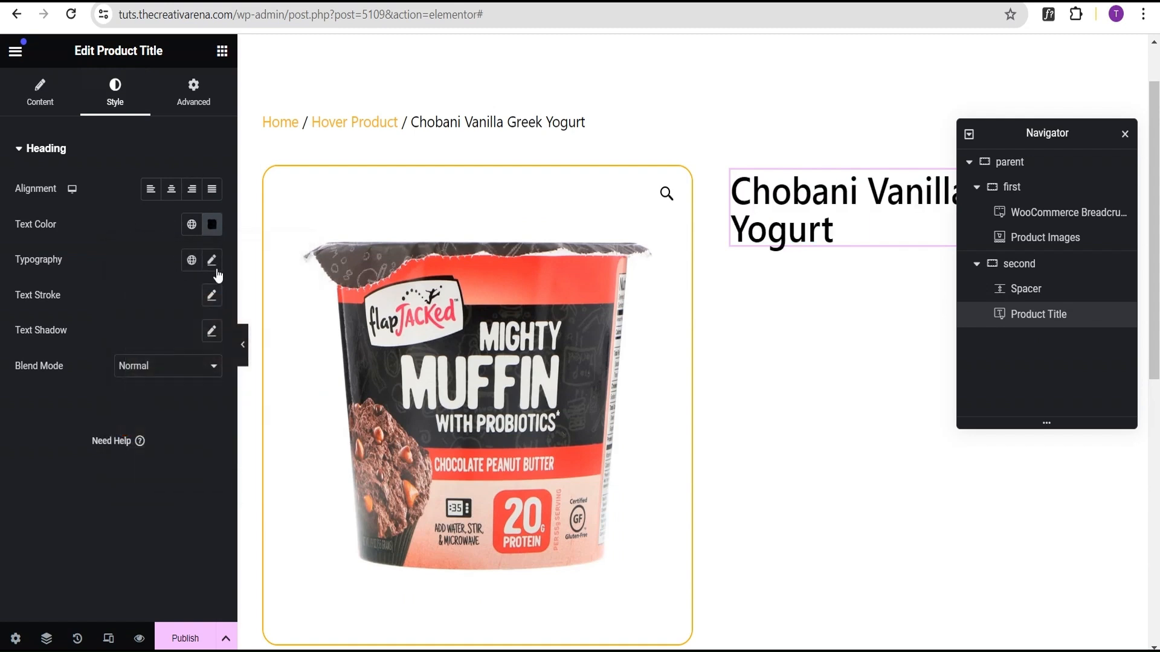
# Step: Set the product title's font size to 35 px and preview the result
pyautogui.click(212, 261)
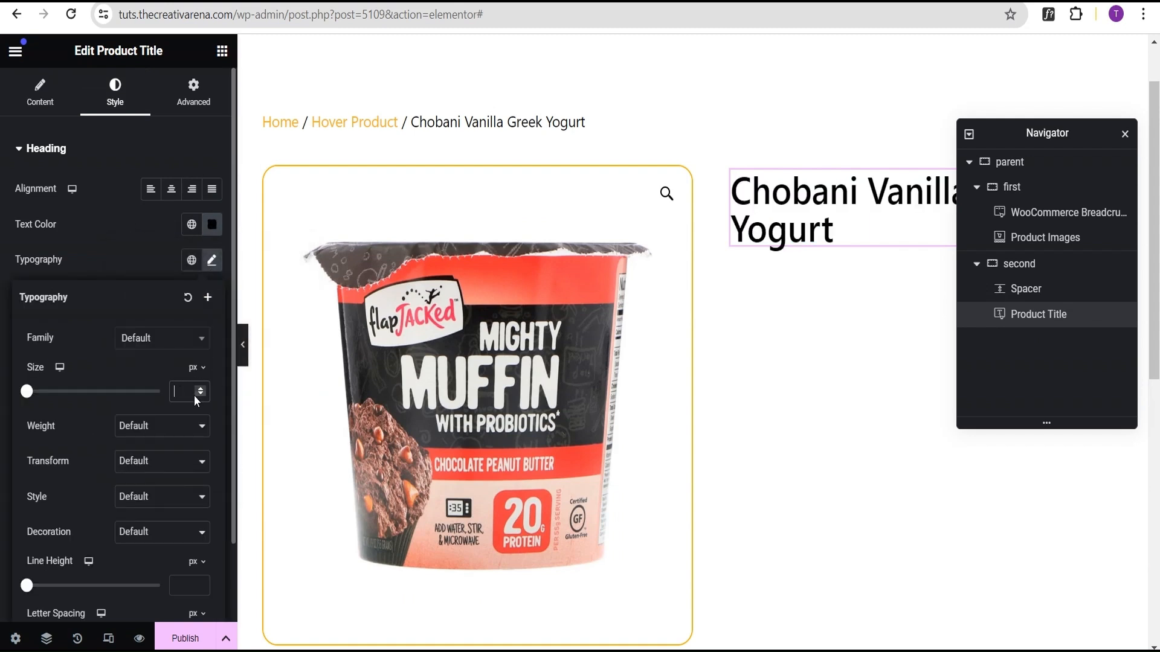
pyautogui.write('35')
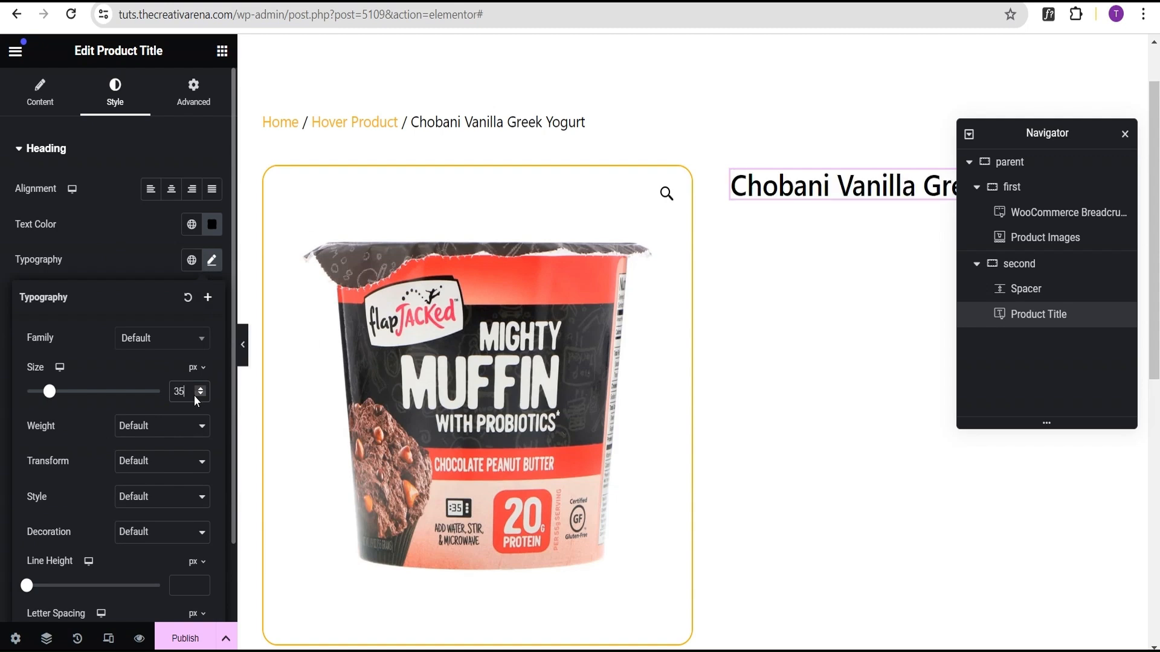
pyautogui.click(244, 345)
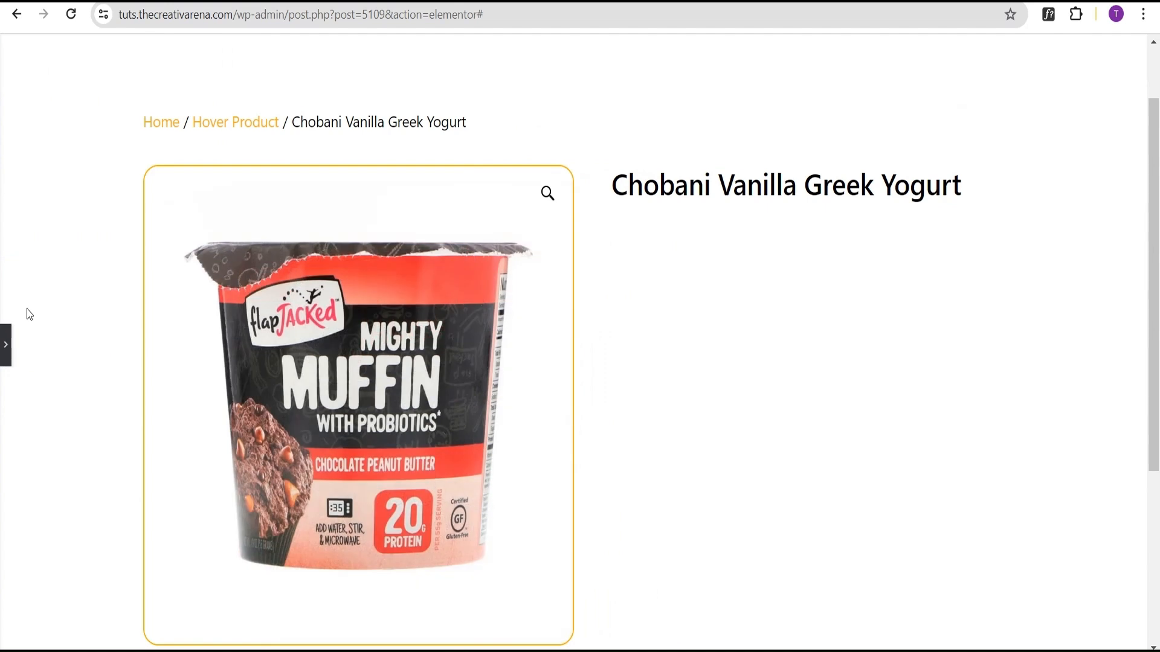
pyautogui.click(6, 345)
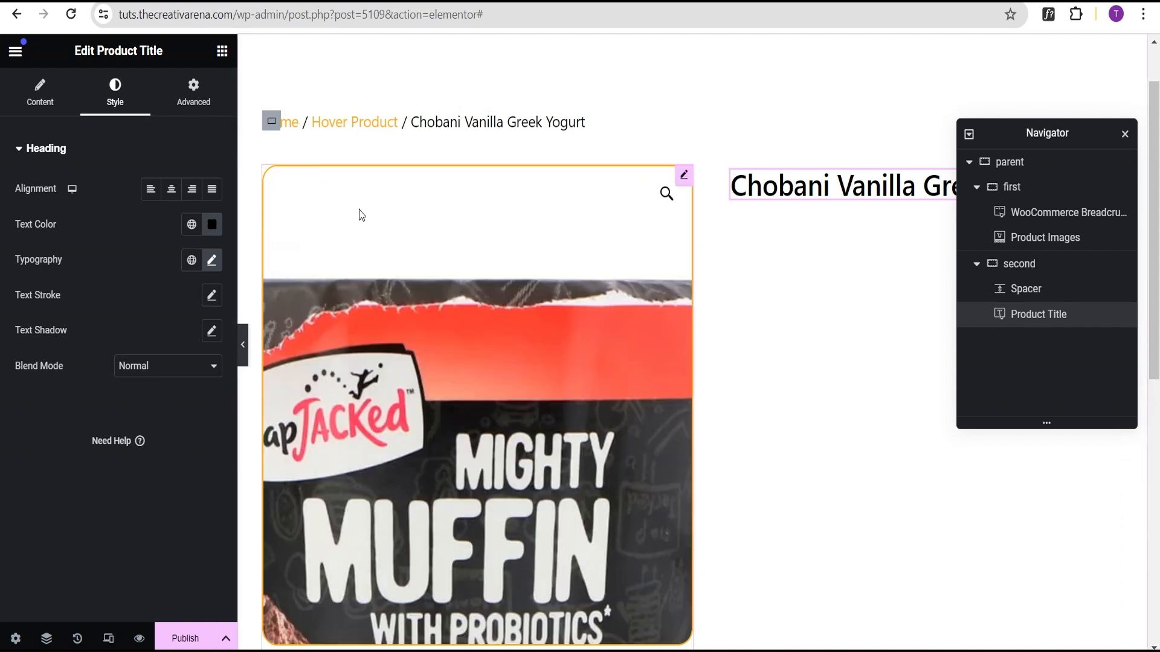
# Step: Add a Product Price widget below the title and set its font size to 25 px
pyautogui.click(222, 53)
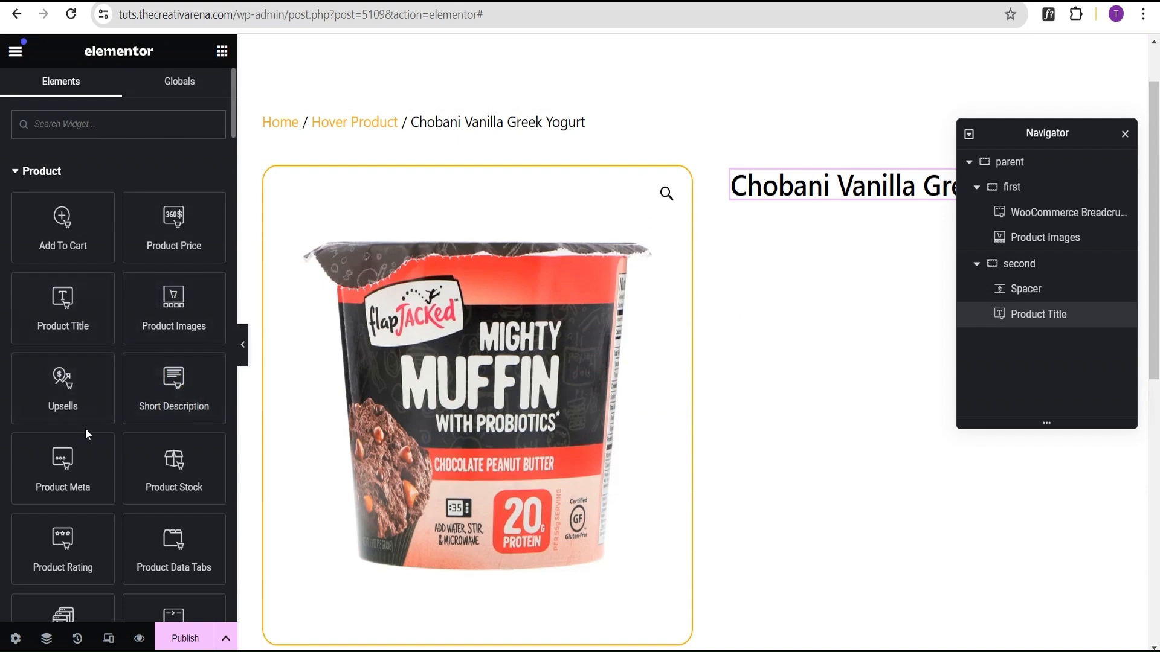
pyautogui.moveTo(165, 237); pyautogui.dragTo(853, 198)
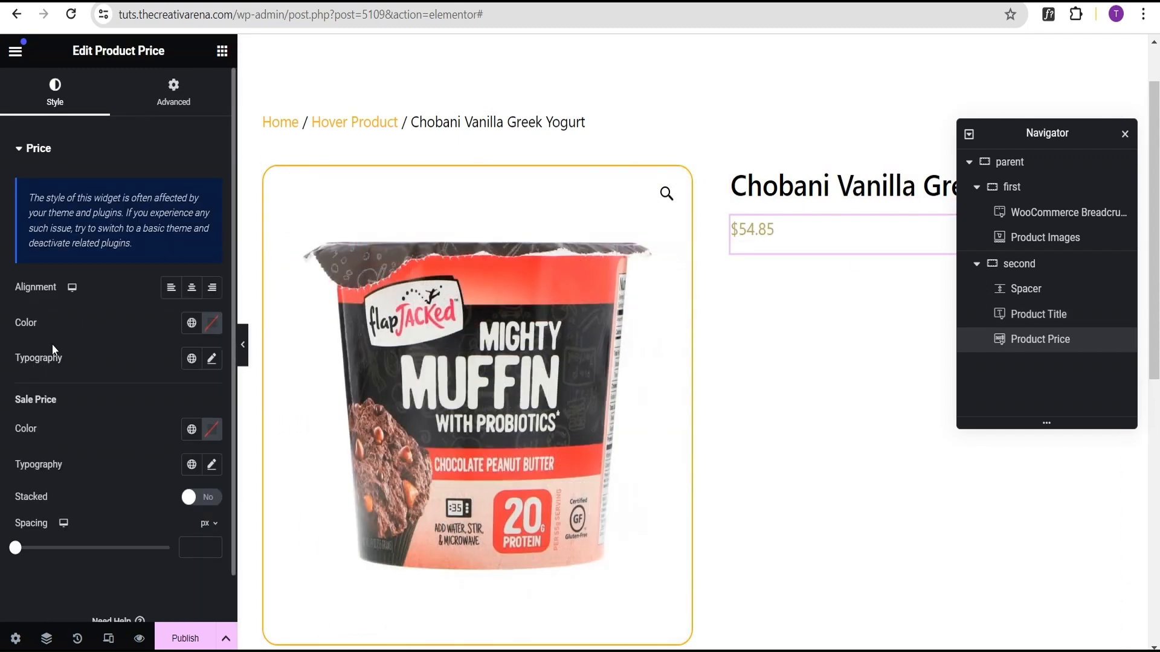
pyautogui.click(211, 359)
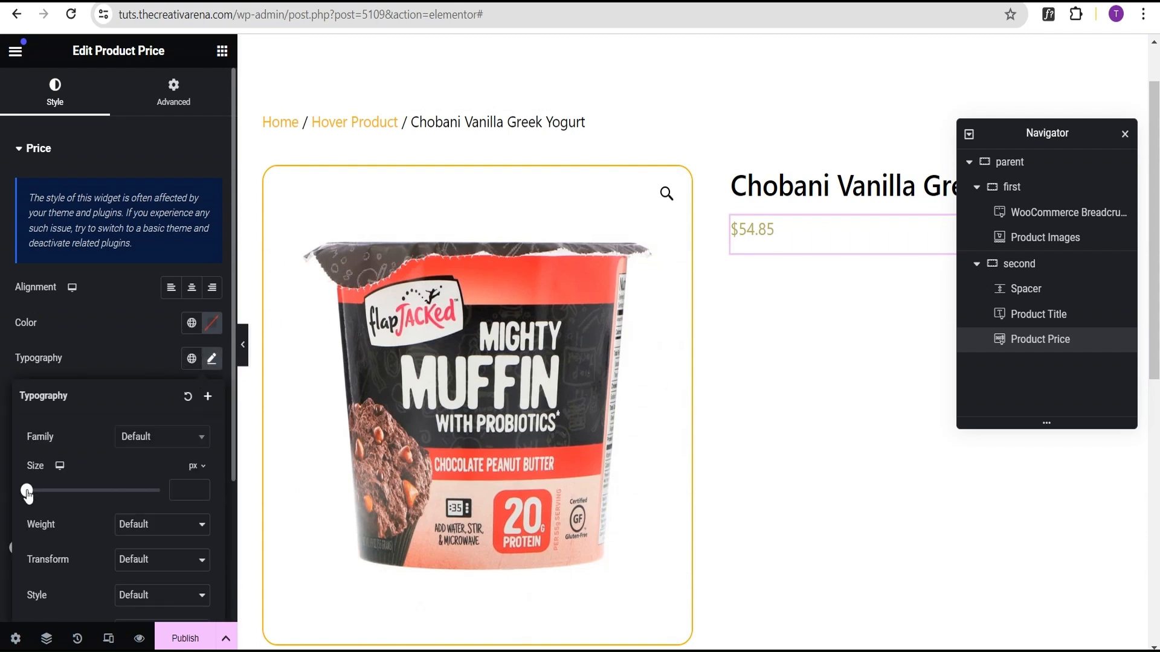
pyautogui.moveTo(26, 490); pyautogui.dragTo(43, 495)
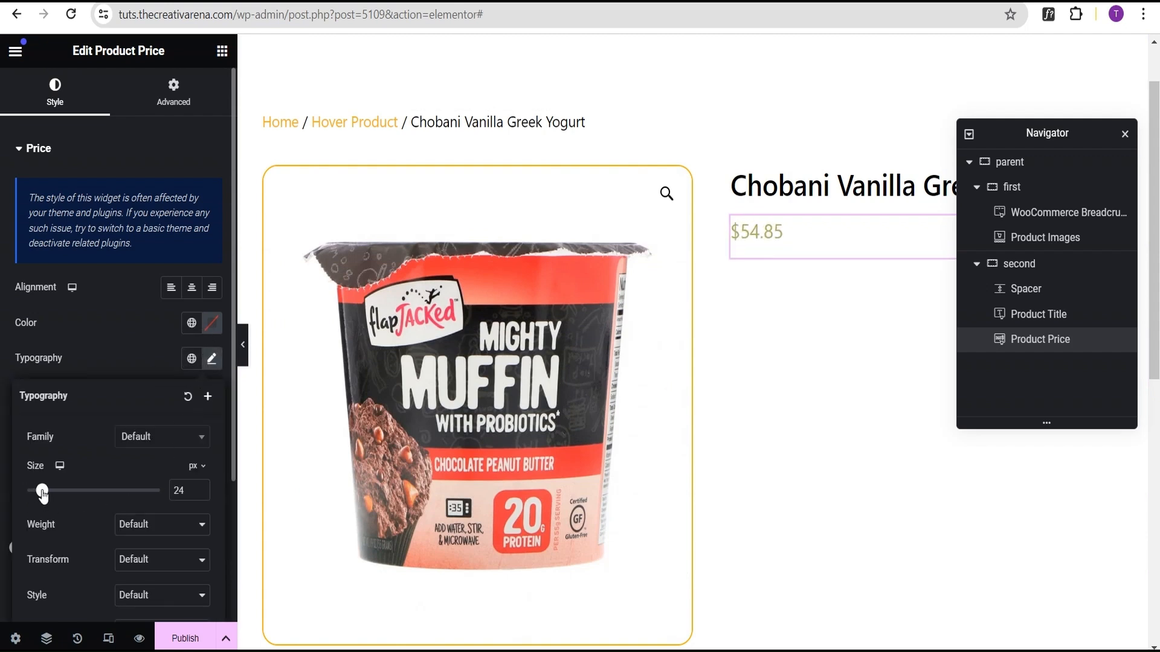
pyautogui.click(203, 486)
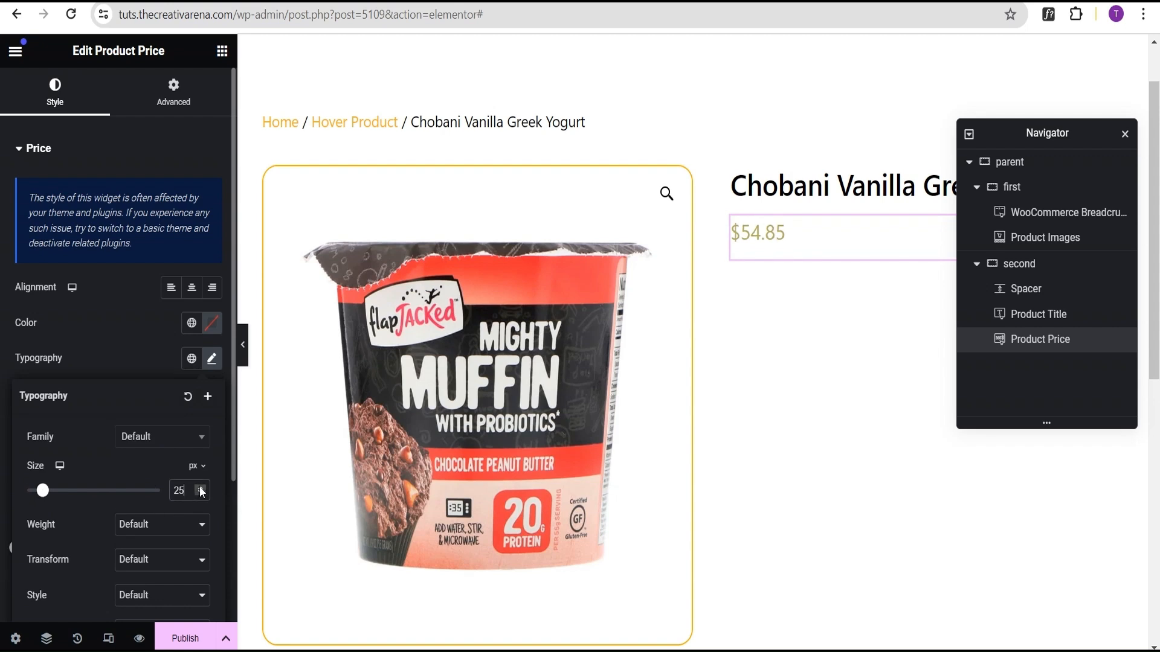
pyautogui.click(119, 344)
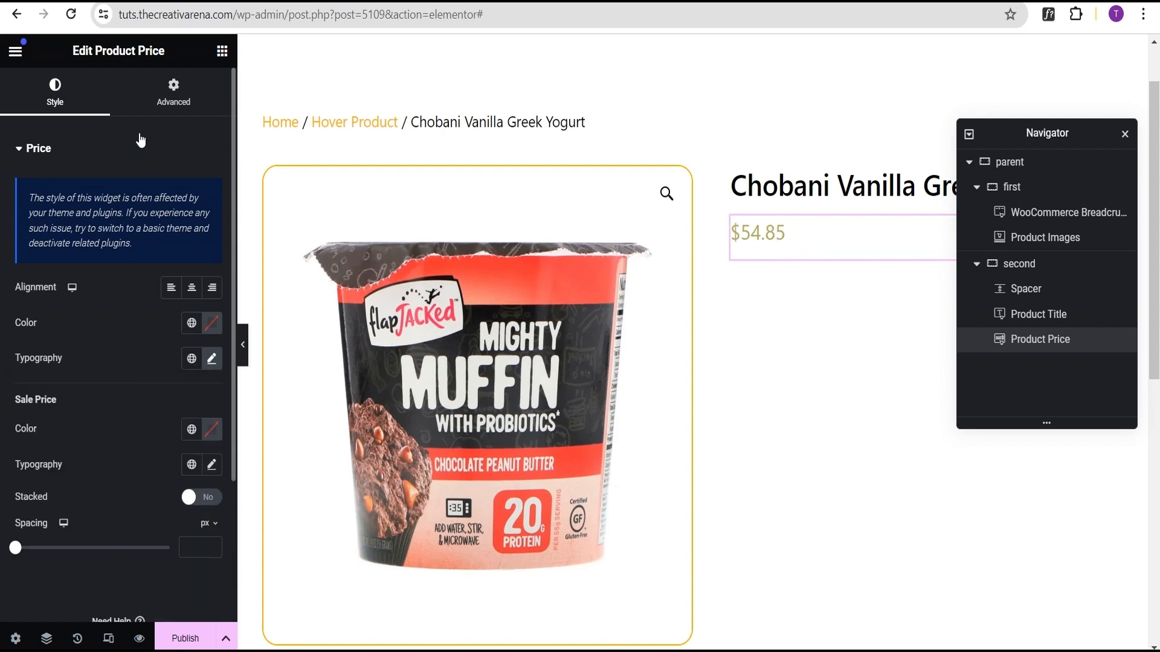
# Step: Set the price widget's bottom margin to -15 px, keeping the other margins at 0
pyautogui.click(174, 96)
pyautogui.click(194, 210)
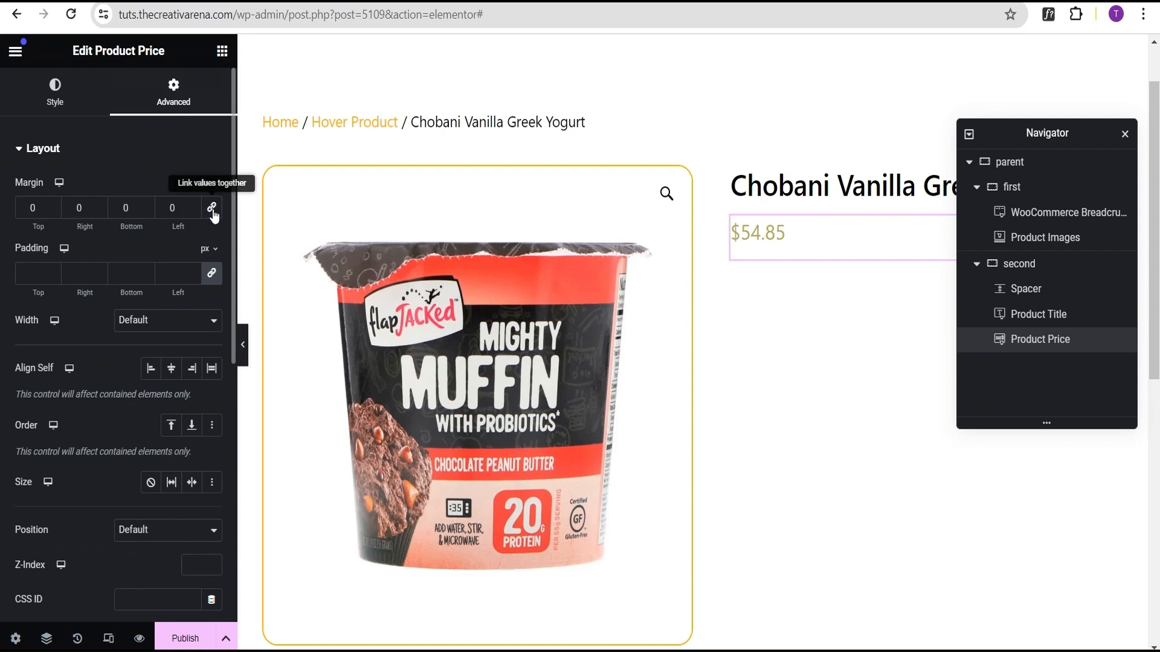
pyautogui.click(147, 212)
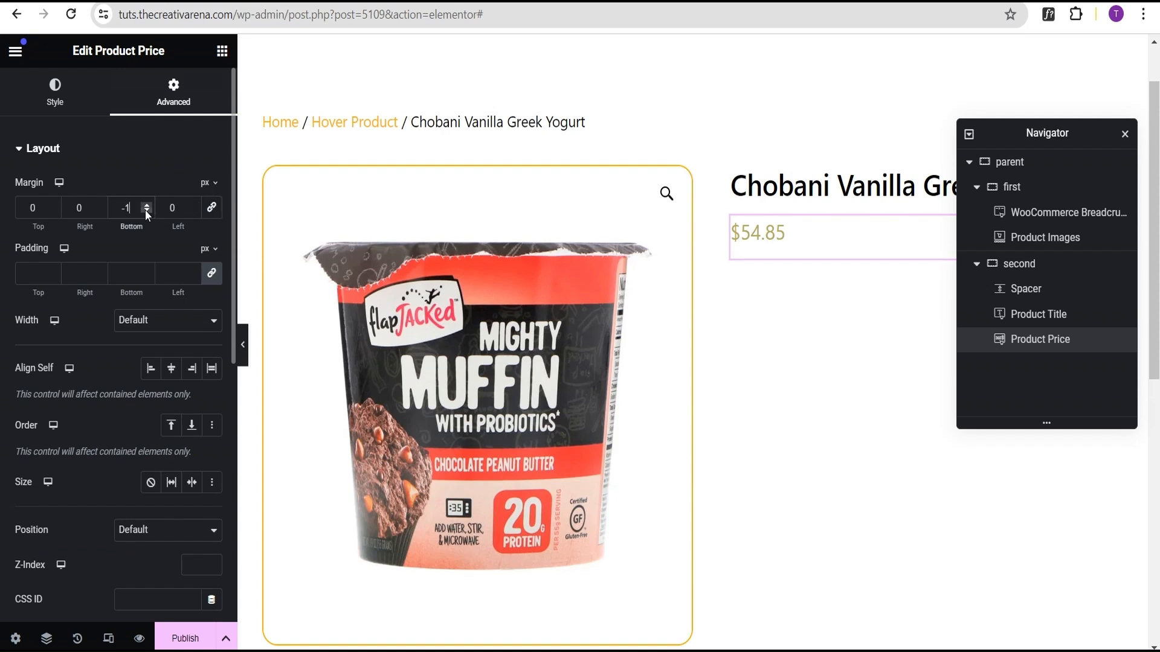
pyautogui.write('5')
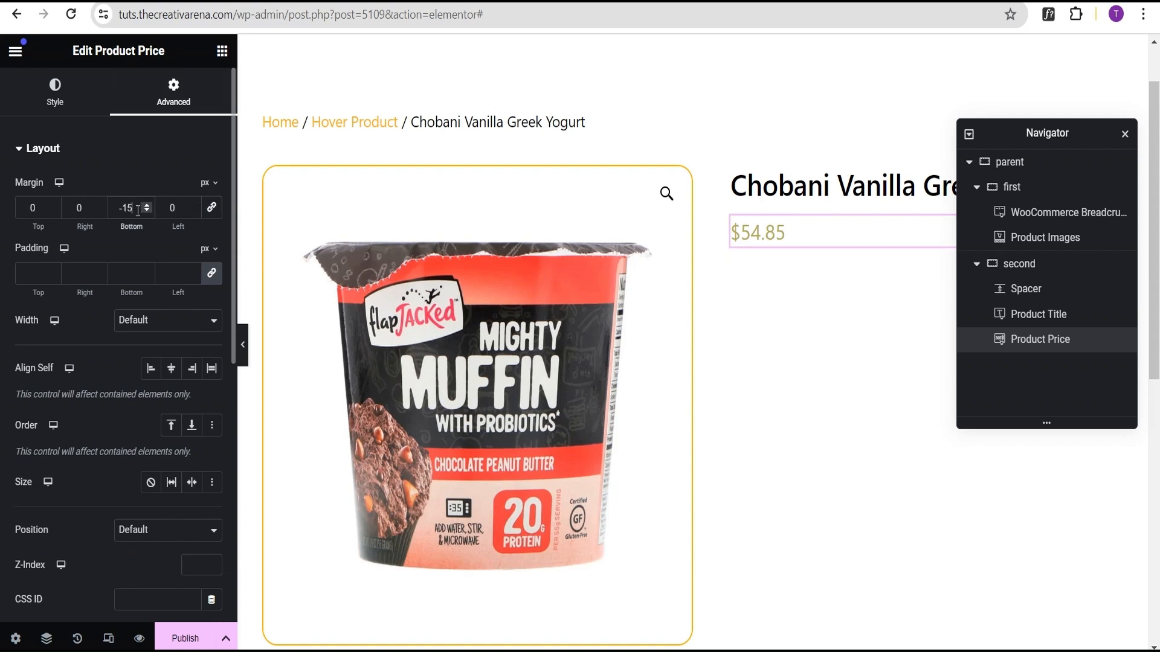
pyautogui.click(222, 51)
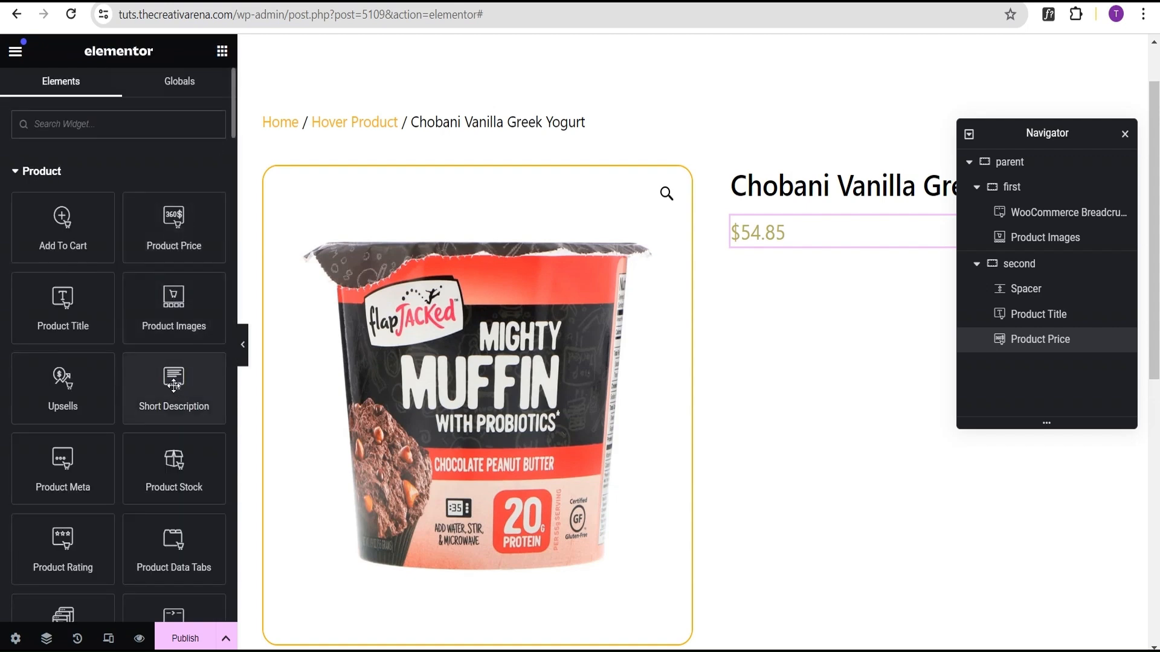
# Step: Add a Short Description widget below the product price in the second column
pyautogui.moveTo(174, 386); pyautogui.dragTo(812, 236)
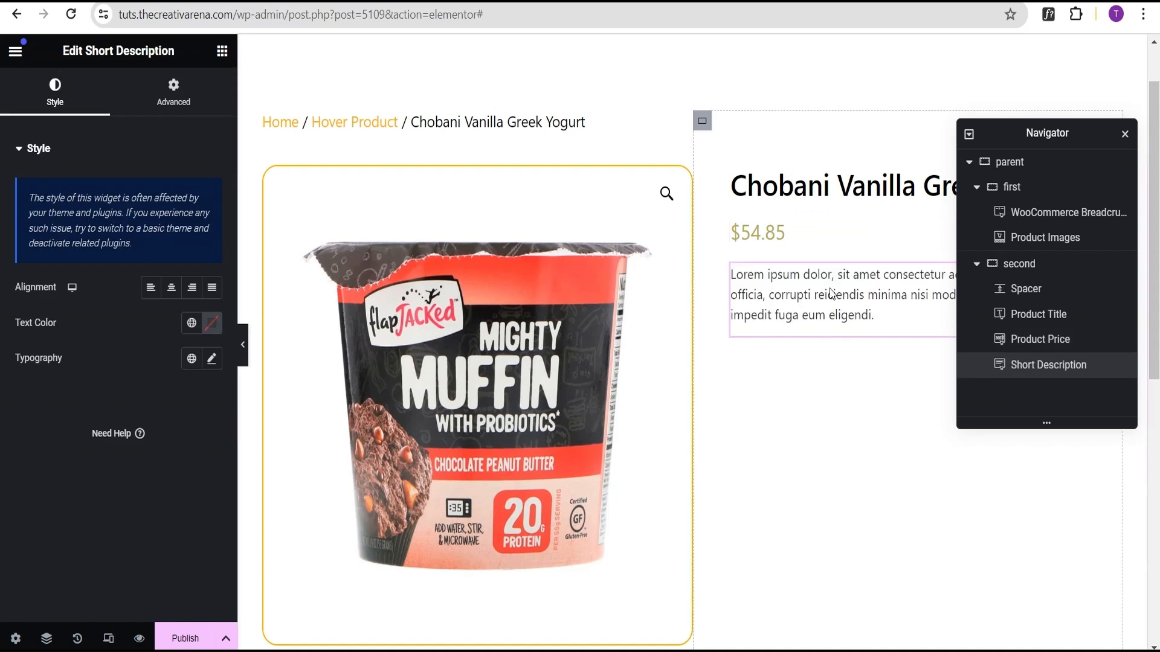
pyautogui.click(222, 51)
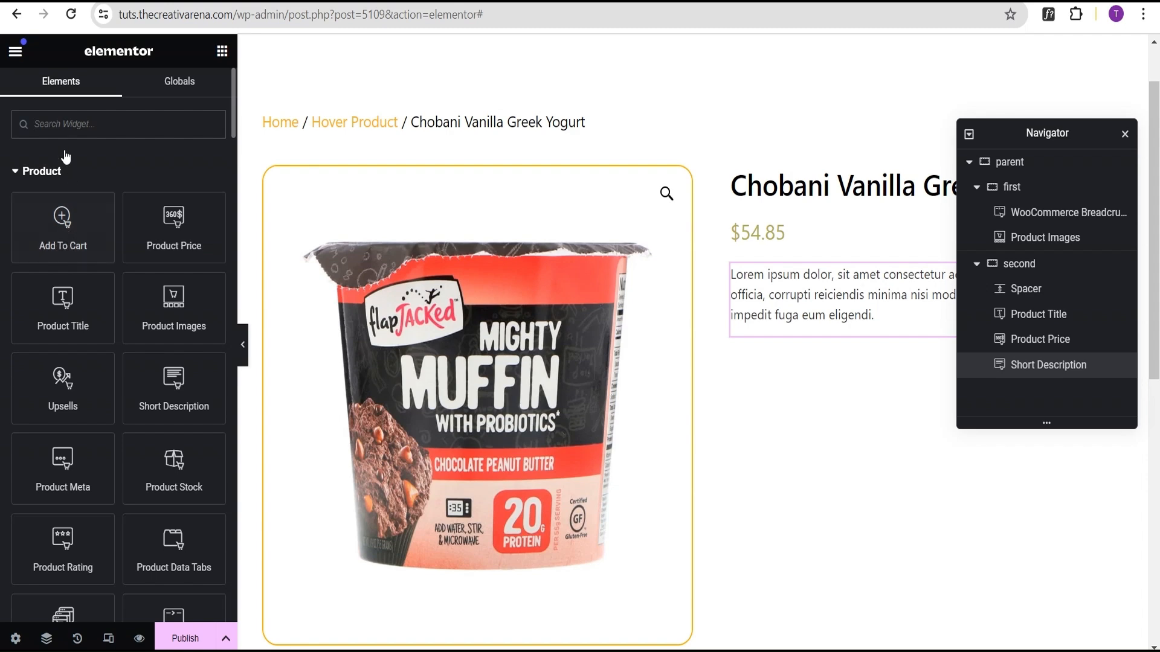
# Step: Add an Add To Cart widget below the short description
pyautogui.scroll(-10, 64, 331)
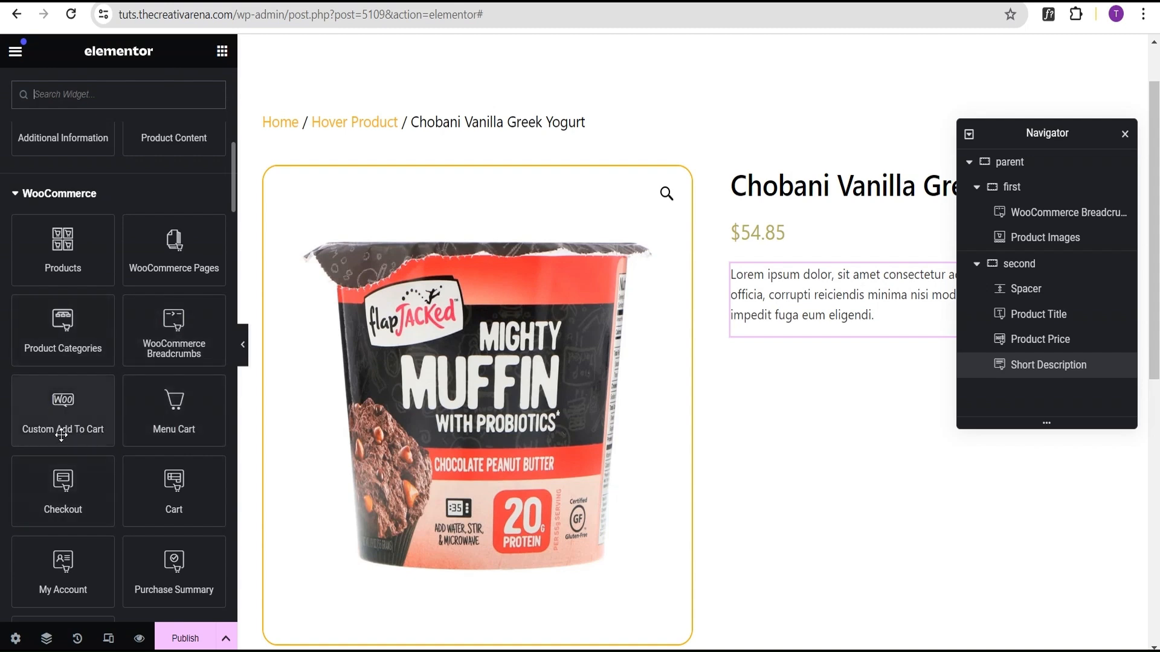
pyautogui.scroll(8, 75, 437)
pyautogui.scroll(2, 65, 302)
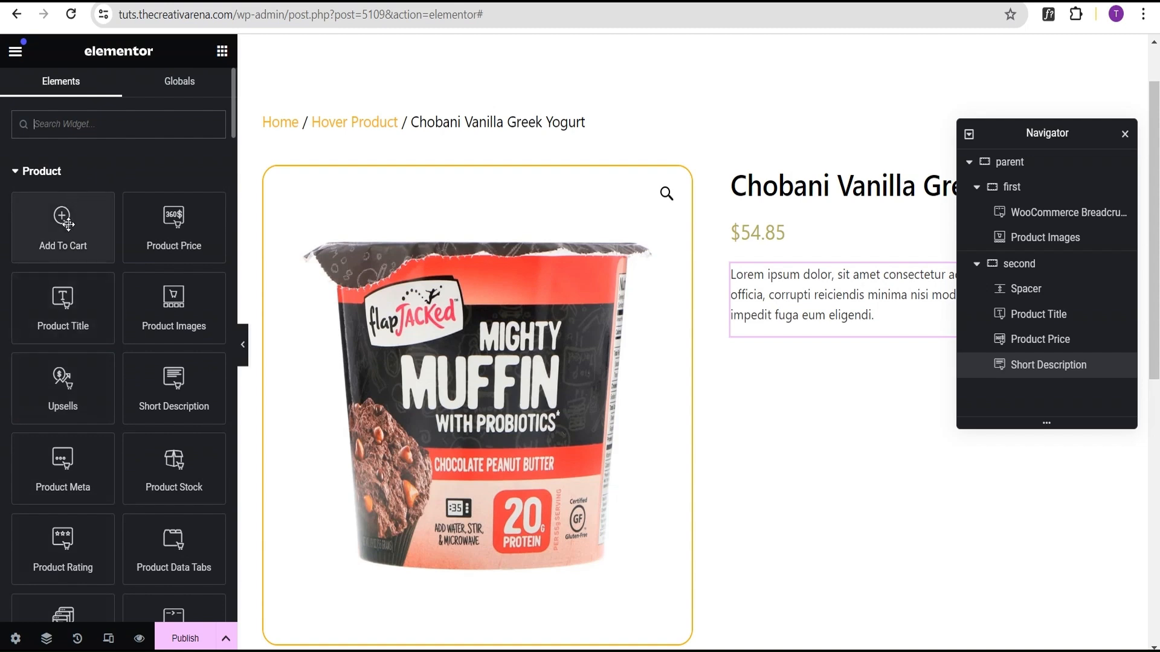
pyautogui.moveTo(62, 220); pyautogui.dragTo(845, 339)
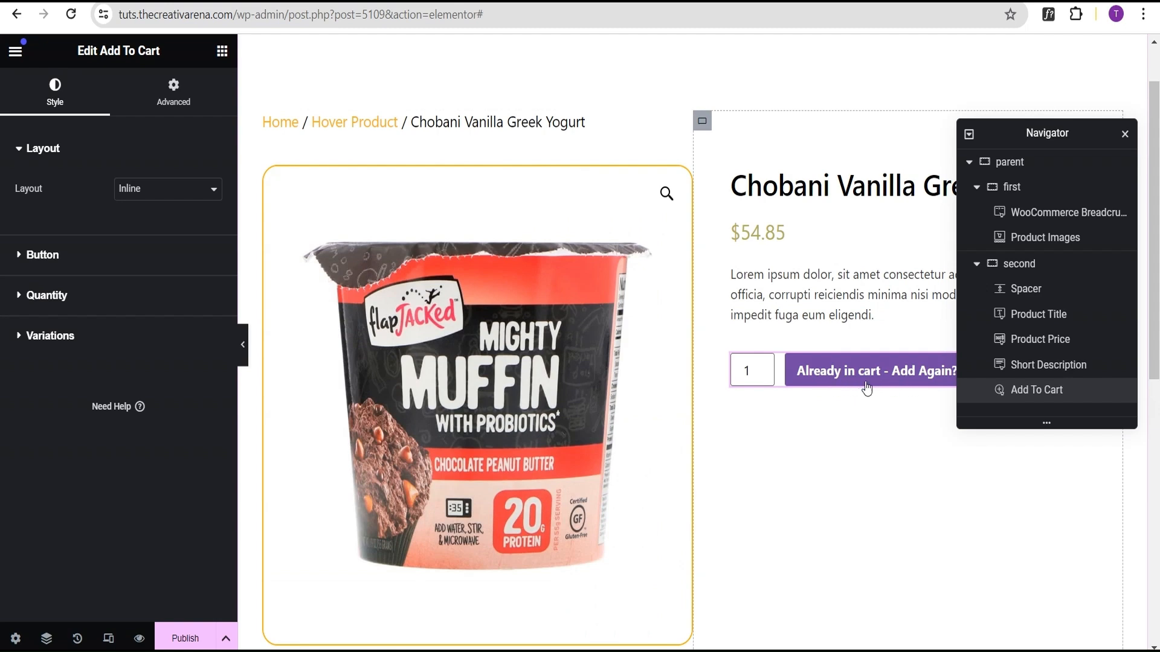
# Step: Give the Add To Cart button a solid 2 px border with a 20 px border radius
pyautogui.click(75, 267)
pyautogui.scroll(-2, 103, 375)
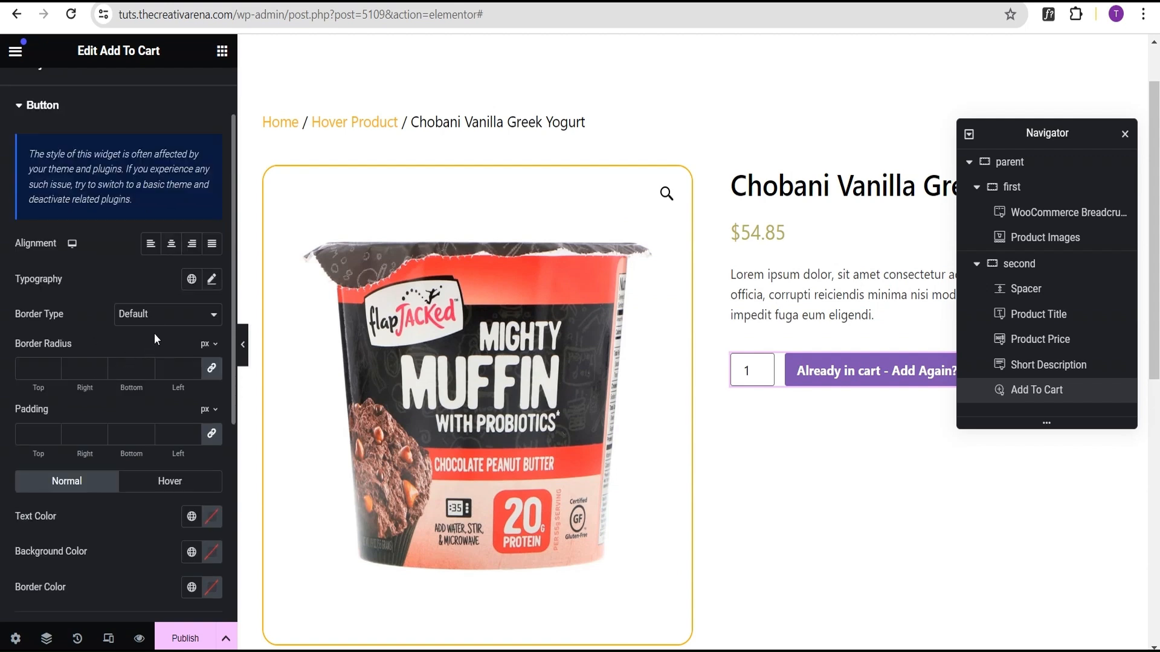
pyautogui.click(149, 315)
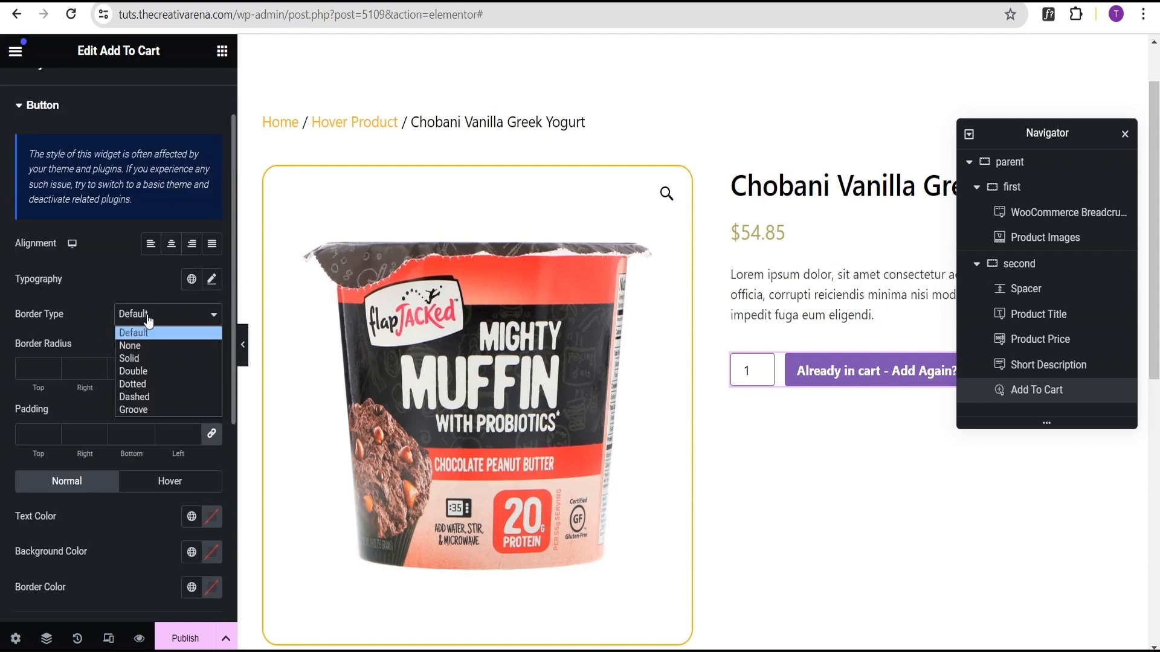
pyautogui.click(145, 361)
pyautogui.click(29, 369)
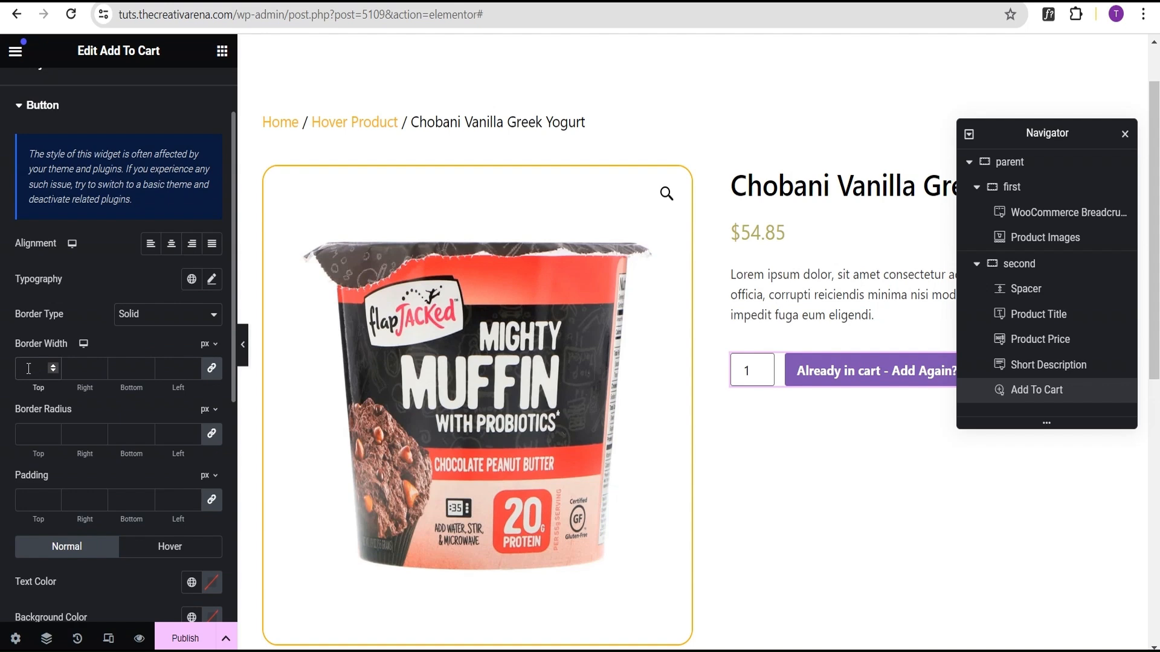
pyautogui.write('2')
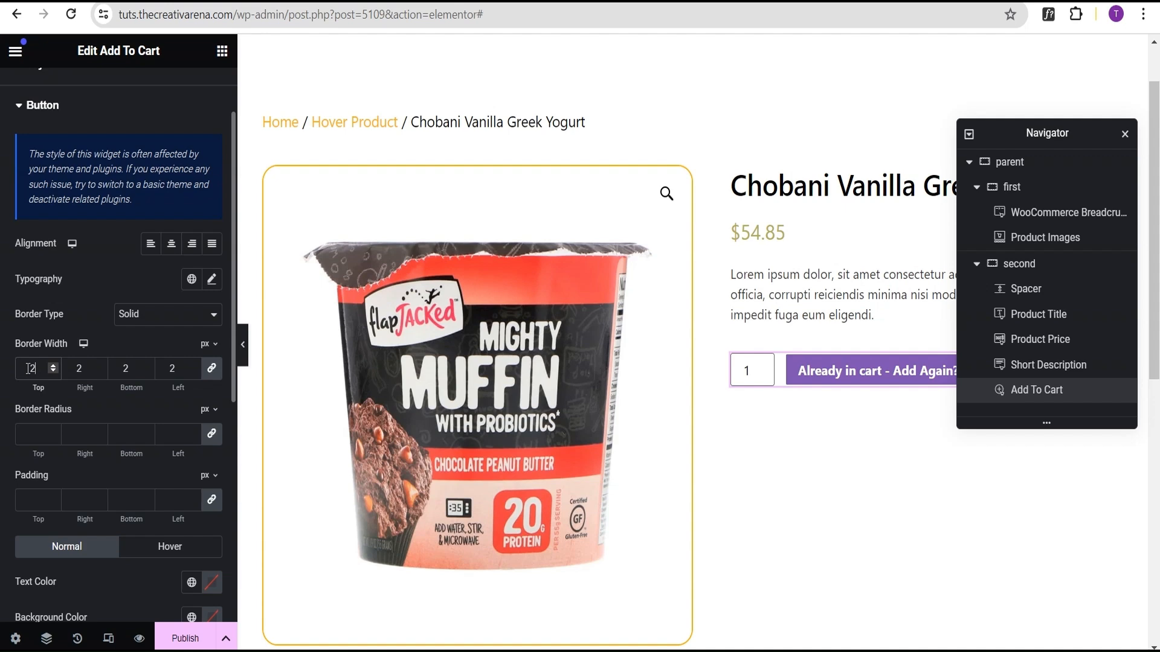
pyautogui.click(30, 436)
pyautogui.write('20')
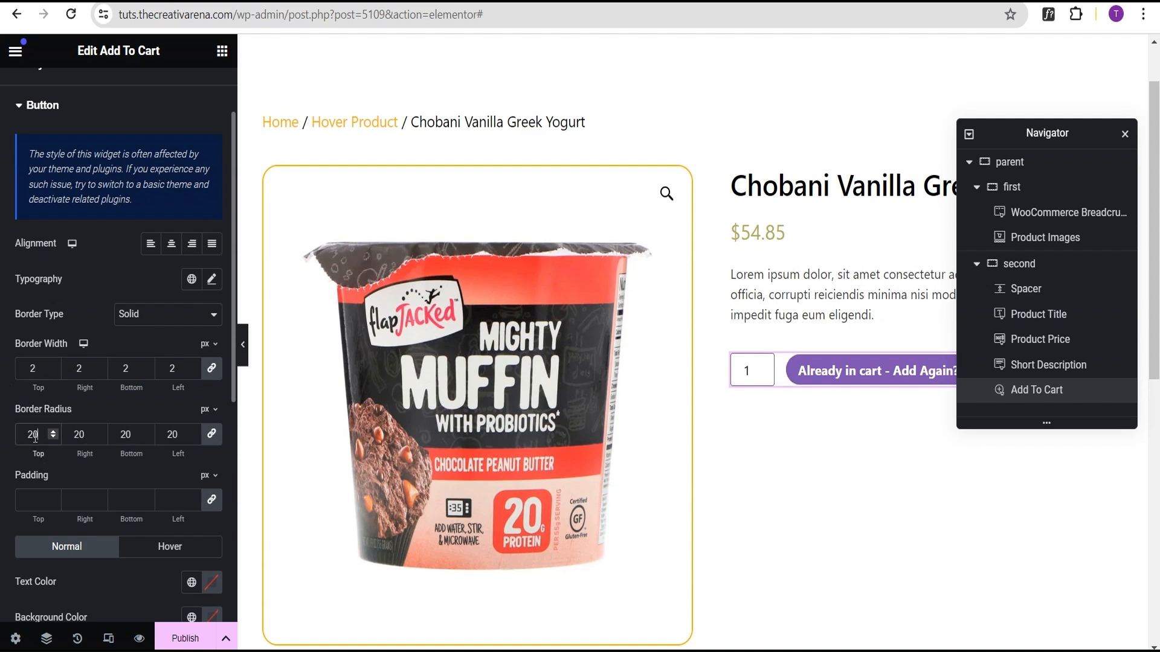
# Step: Set the button's padding to 15 px top and bottom and 50 px left and right
pyautogui.click(33, 499)
pyautogui.write('0')
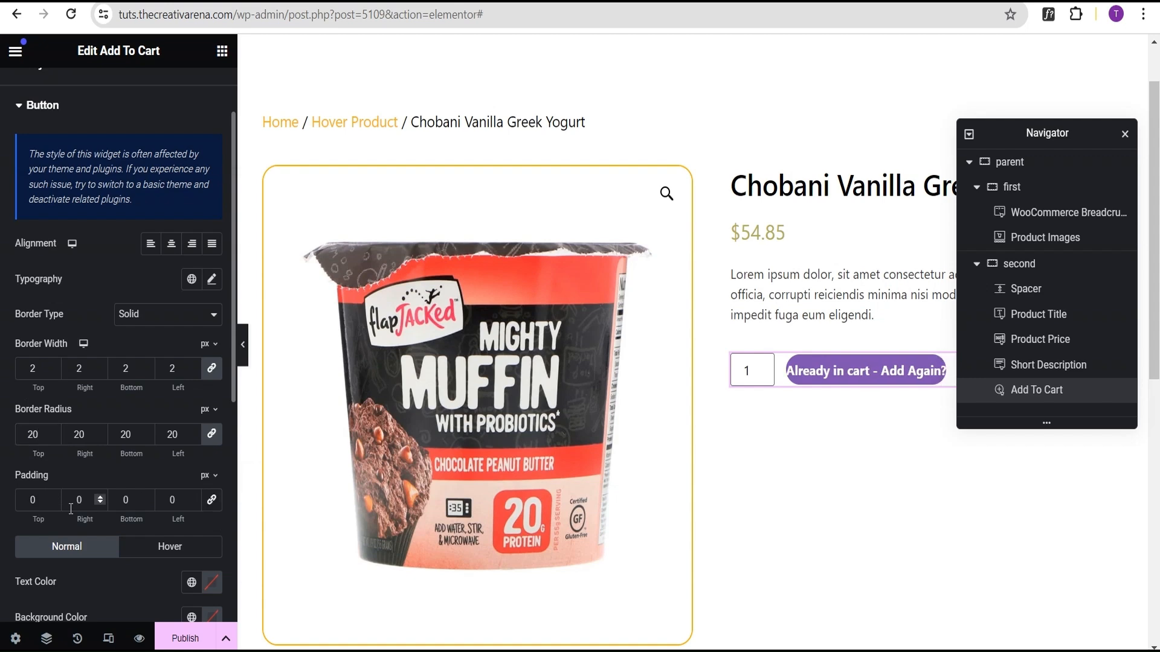
pyautogui.write('1')
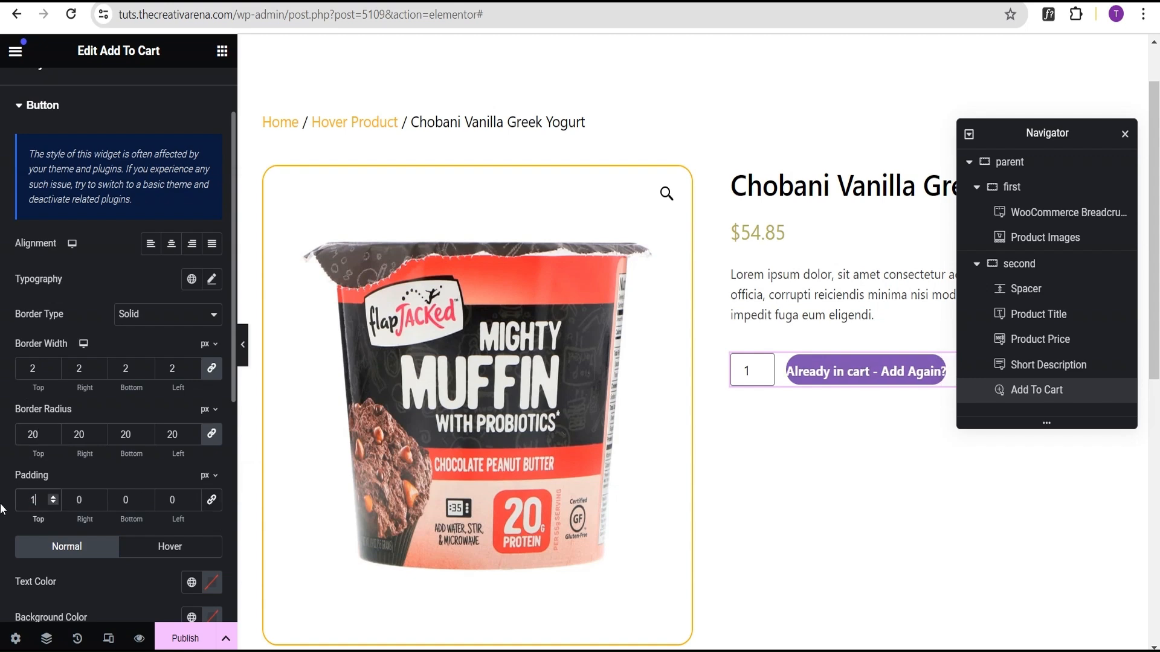
pyautogui.write('5')
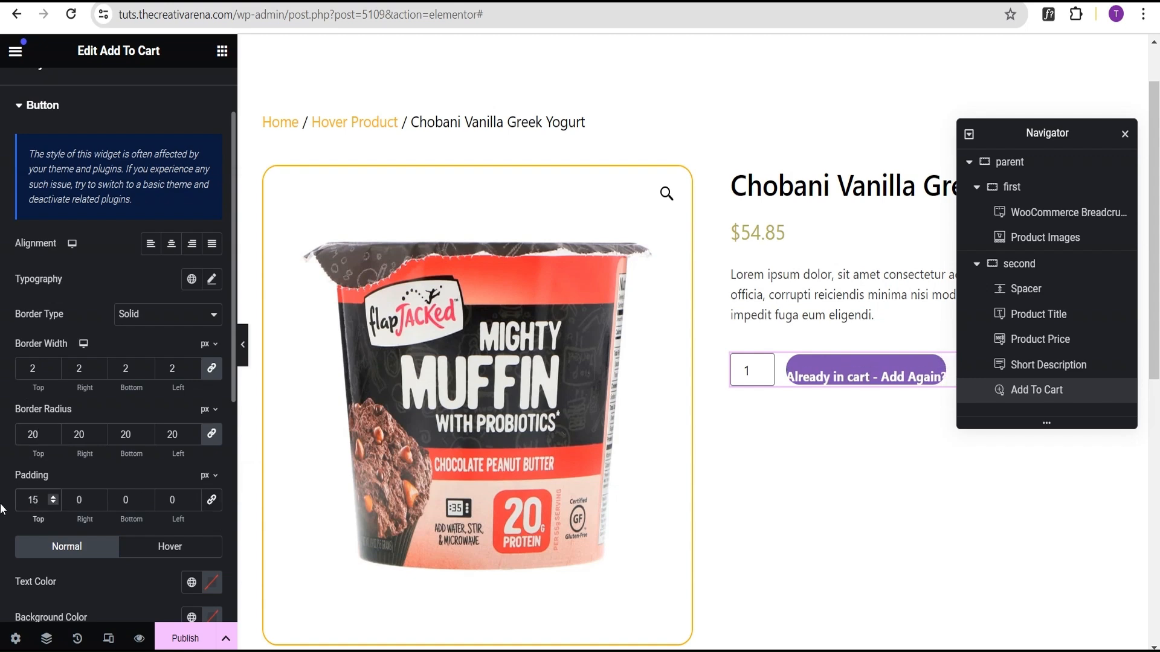
pyautogui.click(70, 495)
pyautogui.write('50')
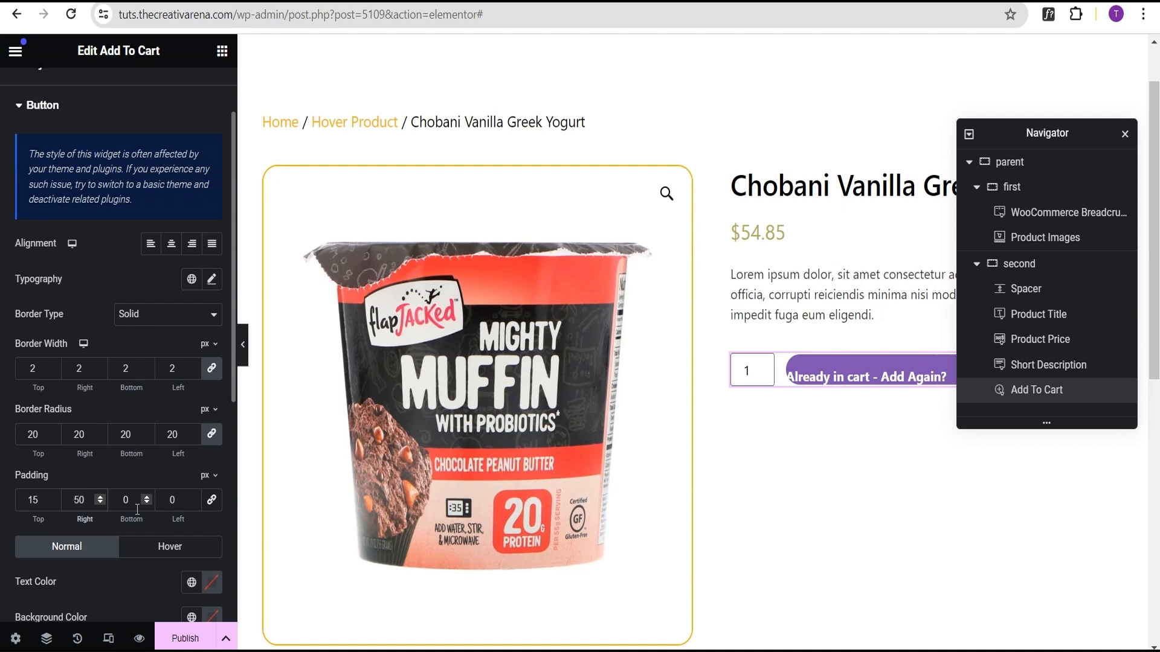
pyautogui.moveTo(133, 500); pyautogui.dragTo(121, 500)
pyautogui.write('15')
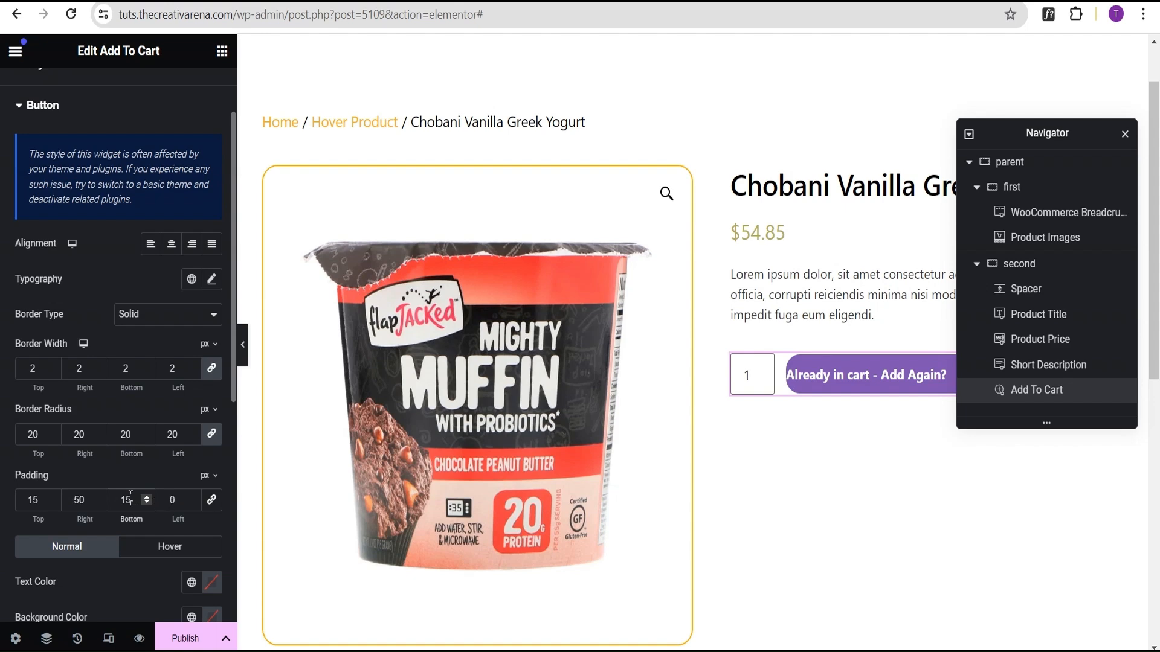
pyautogui.doubleClick(169, 500)
pyautogui.click(169, 503)
pyautogui.write('5')
# Step: Set the button's normal background colour to black #000000
pyautogui.scroll(-2, 107, 570)
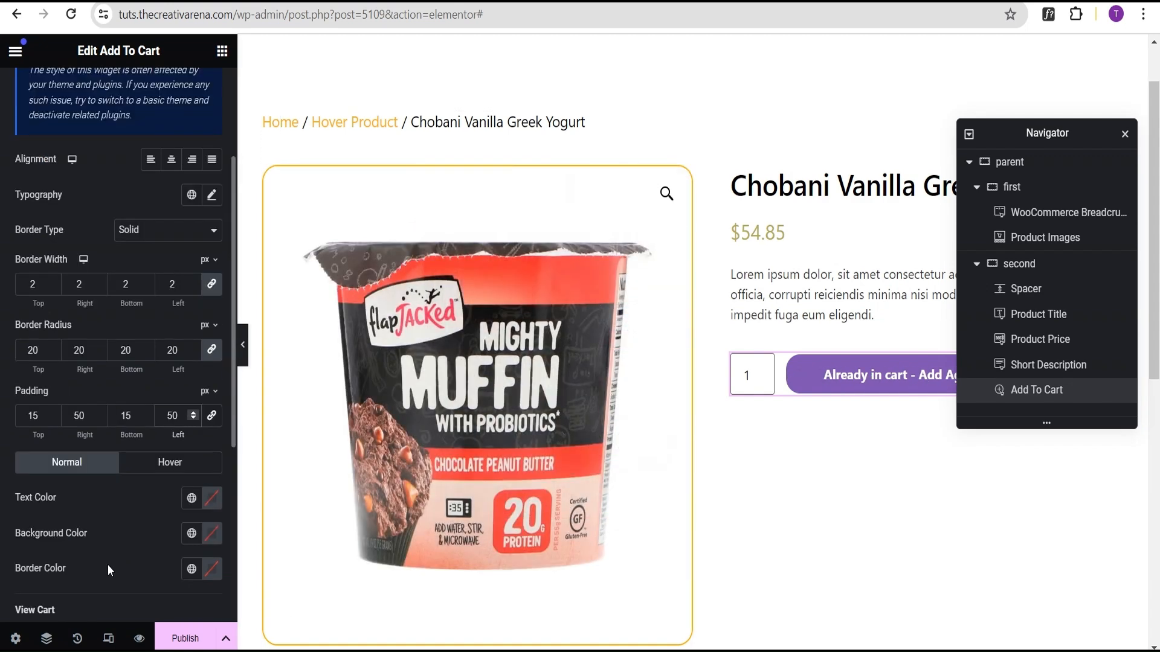
pyautogui.scroll(-2, 84, 448)
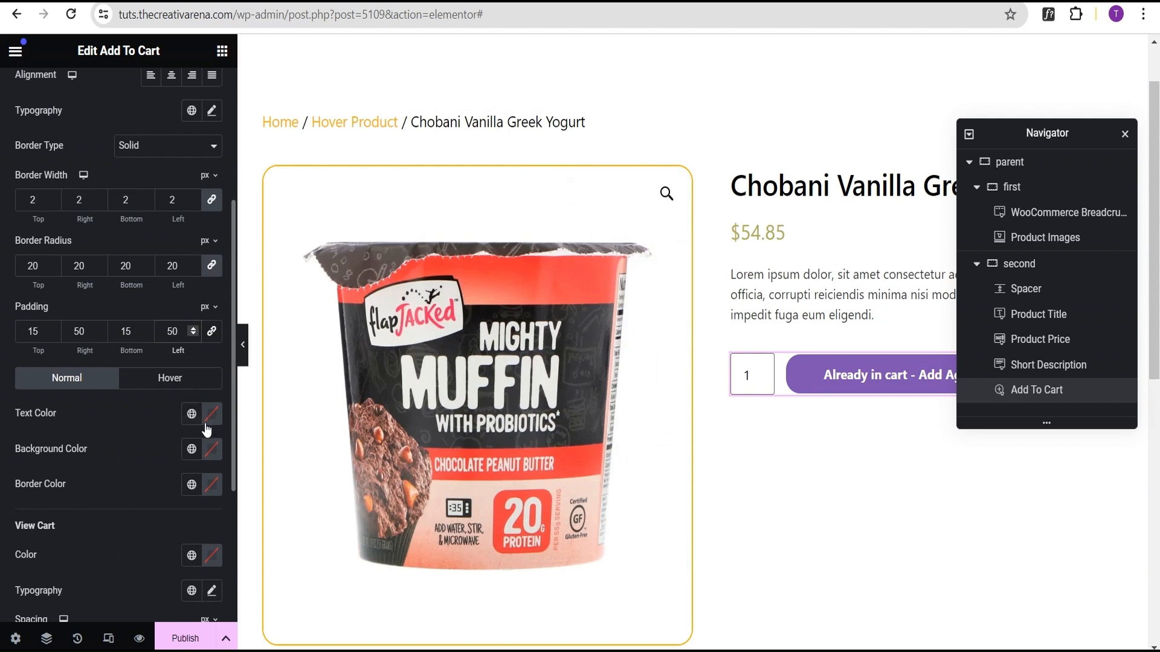
pyautogui.click(211, 450)
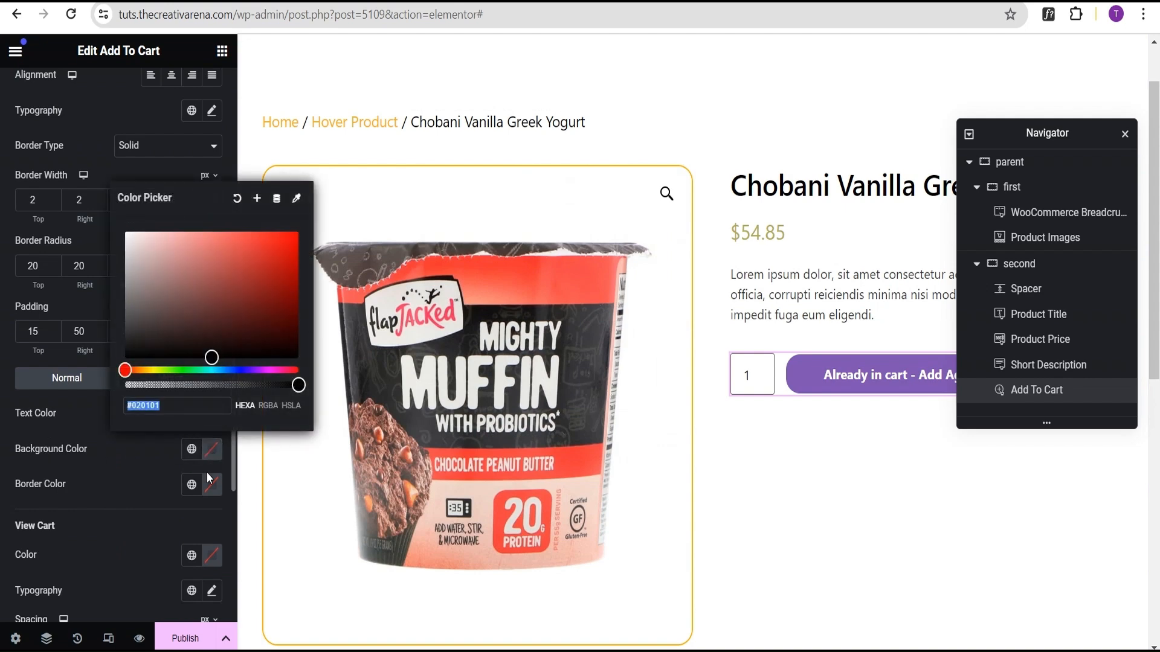
pyautogui.write('ff')
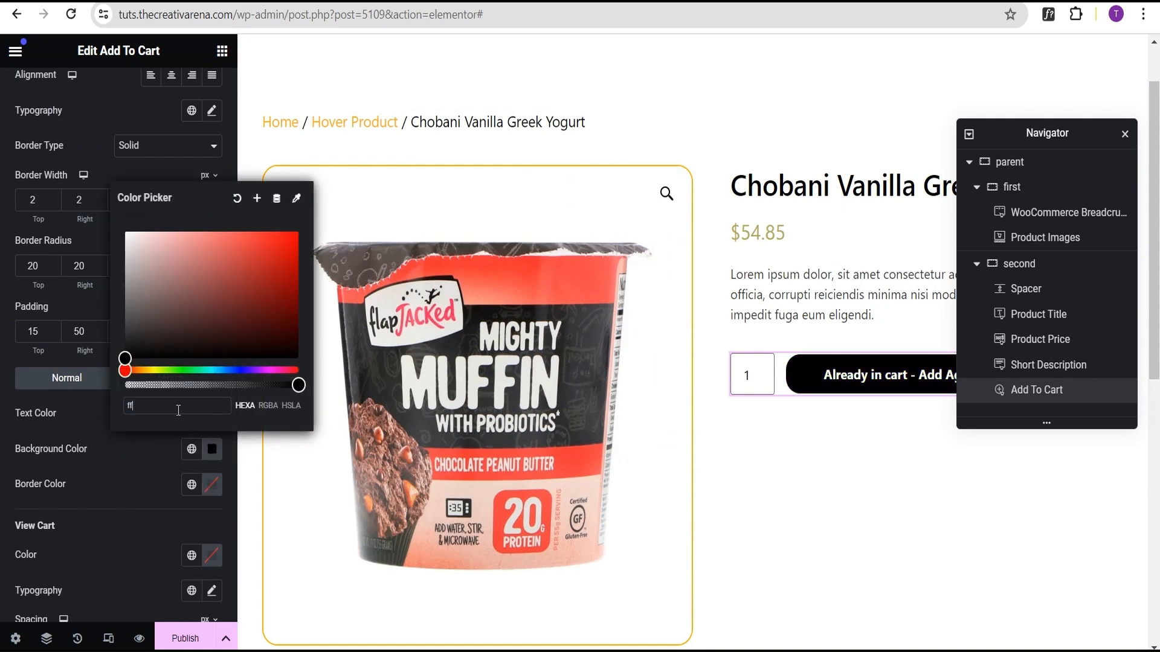
pyautogui.write('b00')
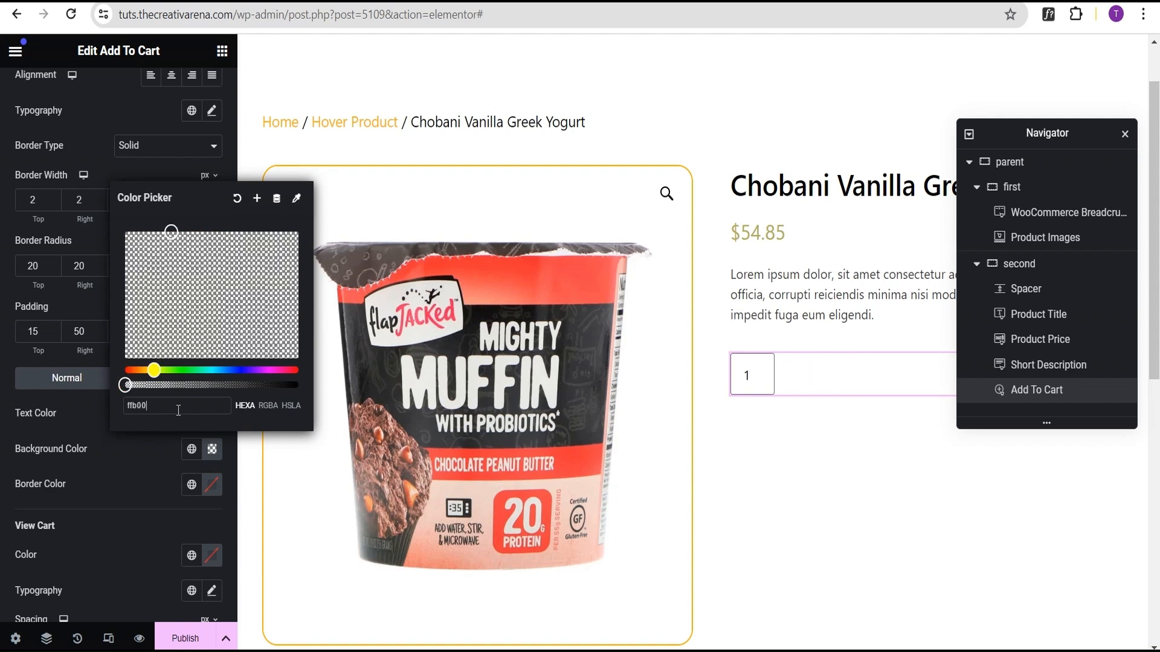
pyautogui.write('1')
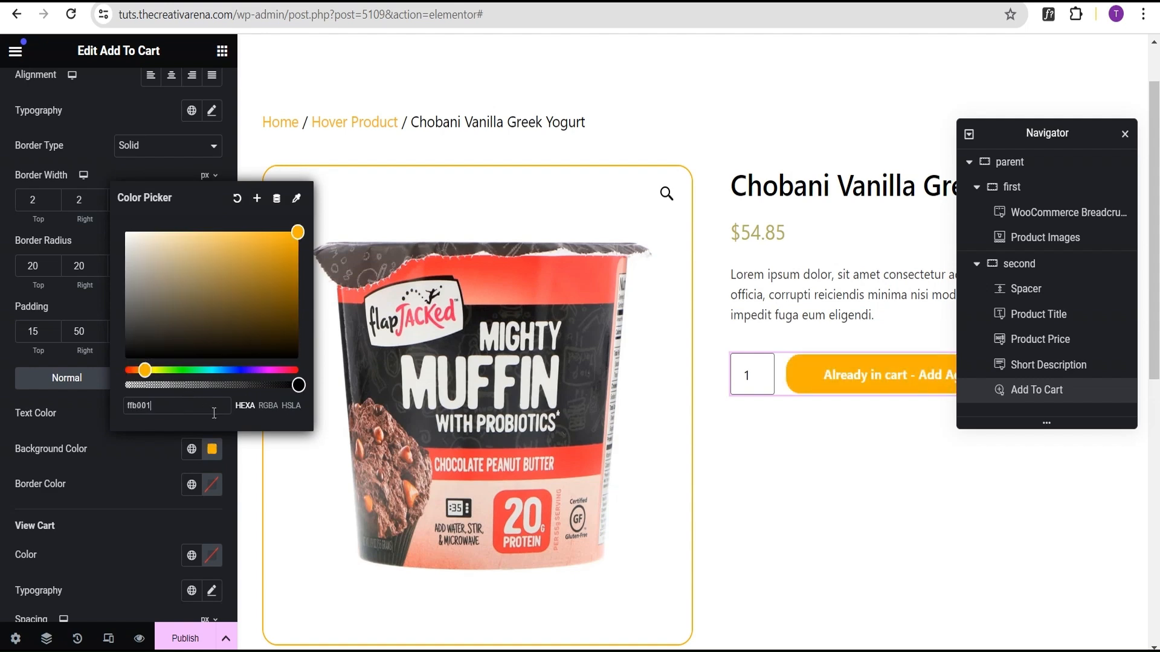
pyautogui.hotkey('ctrl', 'a')
pyautogui.hotkey('ctrl', 'c')
pyautogui.press('BackSpace')
pyautogui.moveTo(298, 233); pyautogui.dragTo(235, 361)
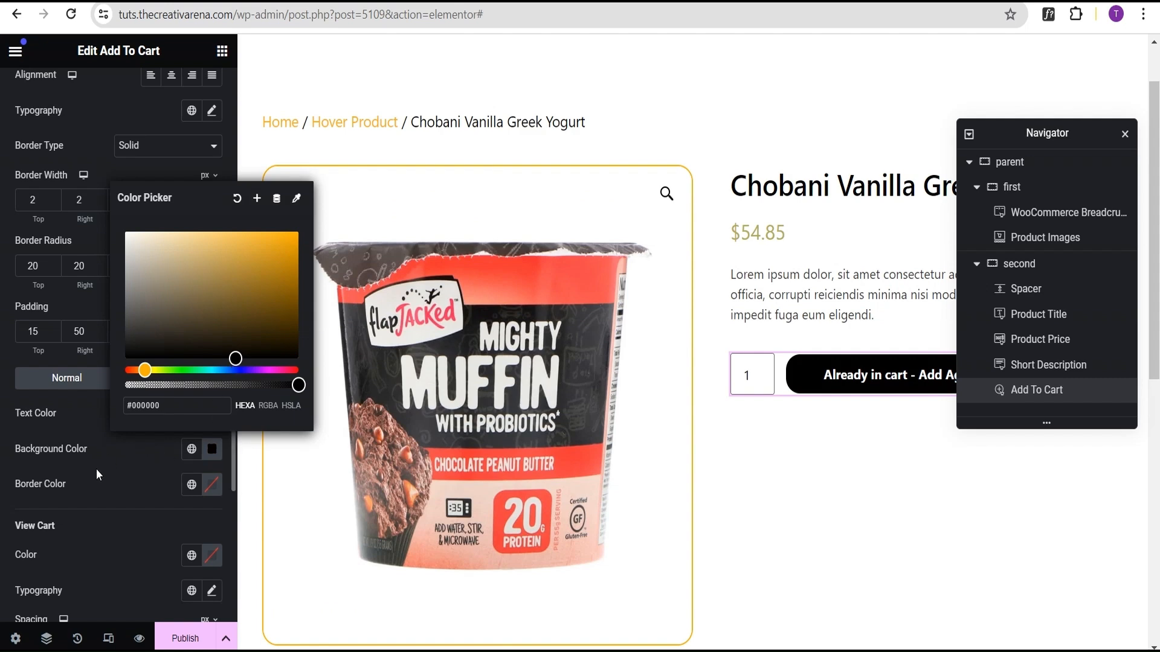
# Step: Set the button's border colour to #ffb001 and preview the result with the panel hidden
pyautogui.click(211, 487)
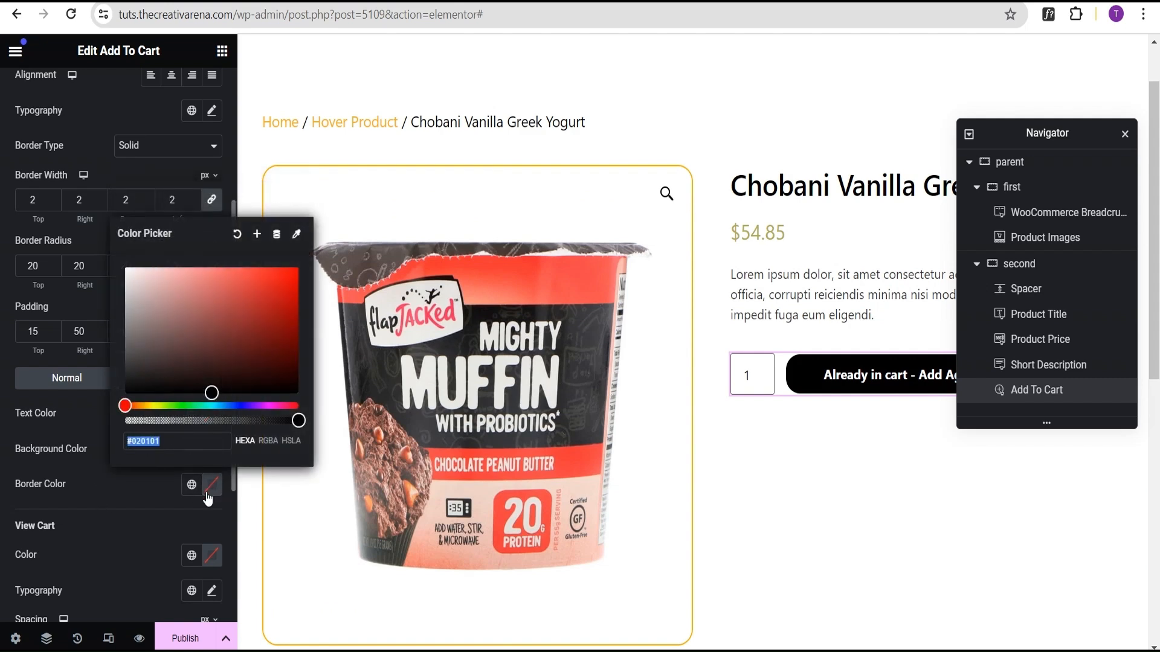
pyautogui.hotkey('ctrl', 'v')
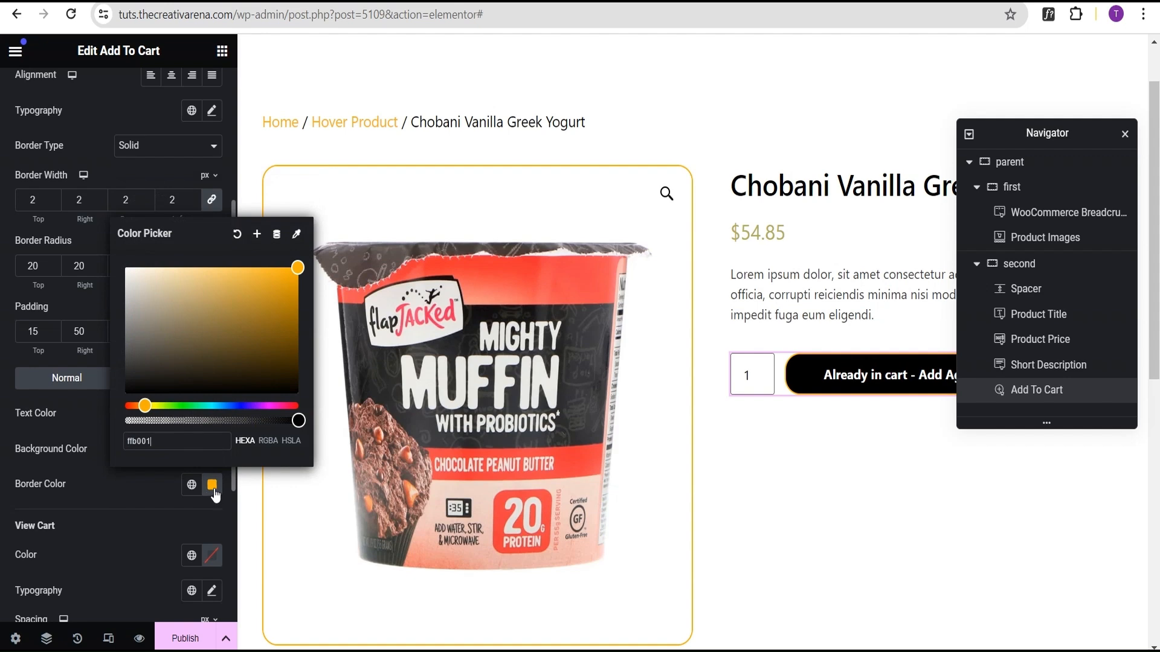
pyautogui.click(121, 497)
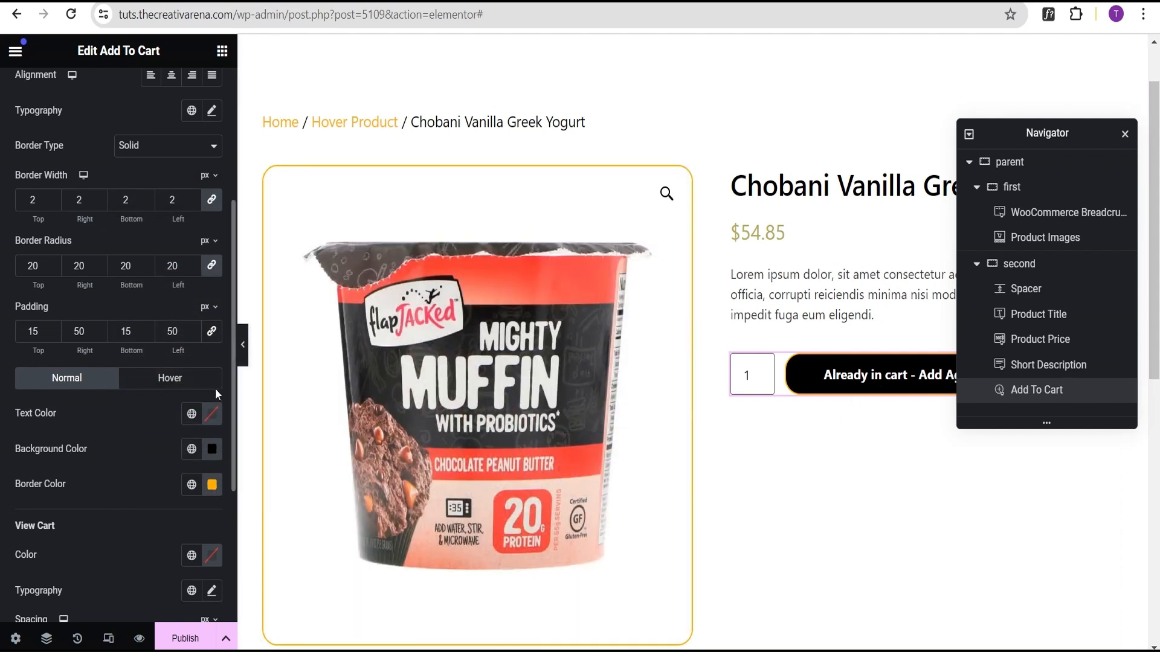
pyautogui.click(243, 344)
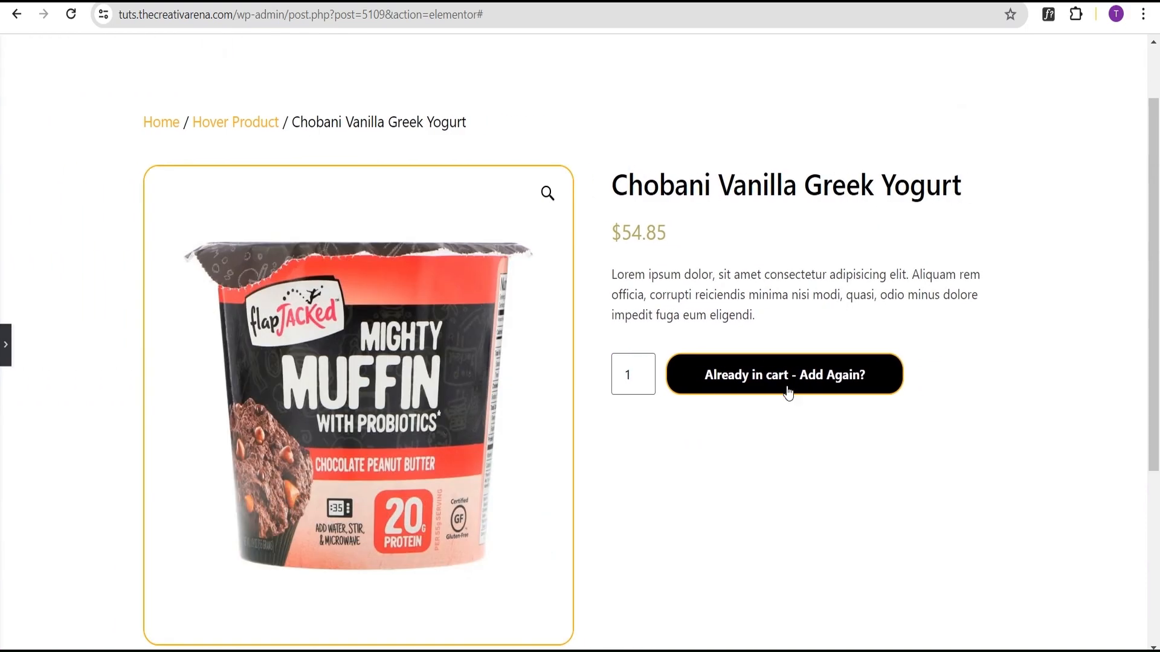
pyautogui.click(5, 355)
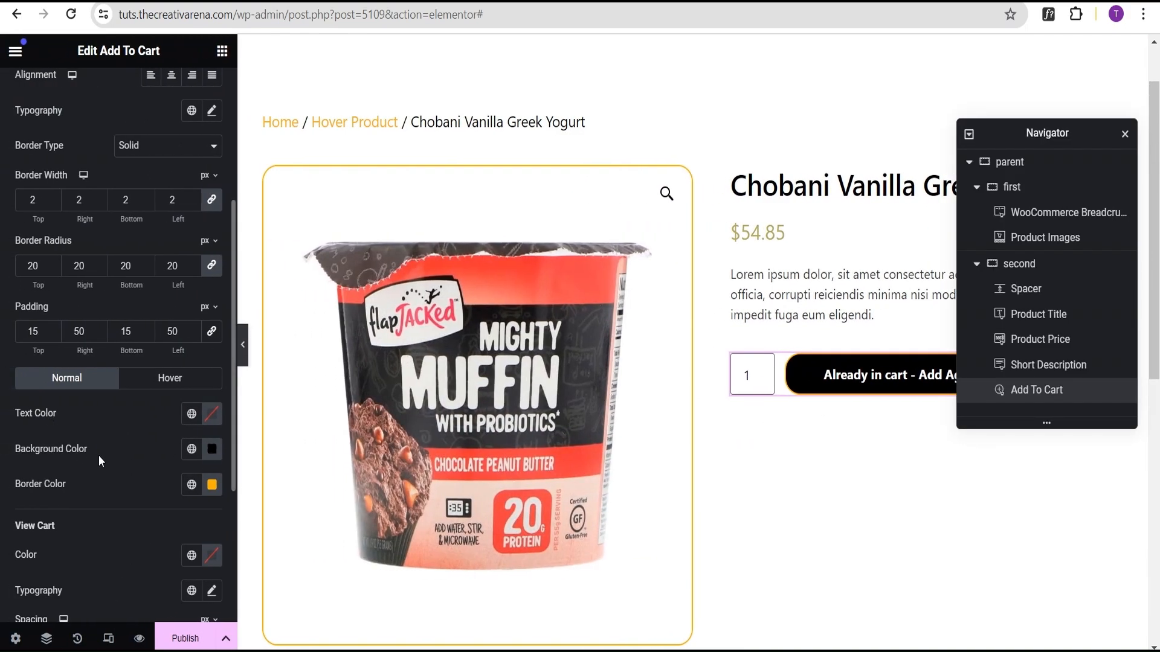
# Step: Set the button's typography weight to 500 (Medium)
pyautogui.scroll(-3, 123, 459)
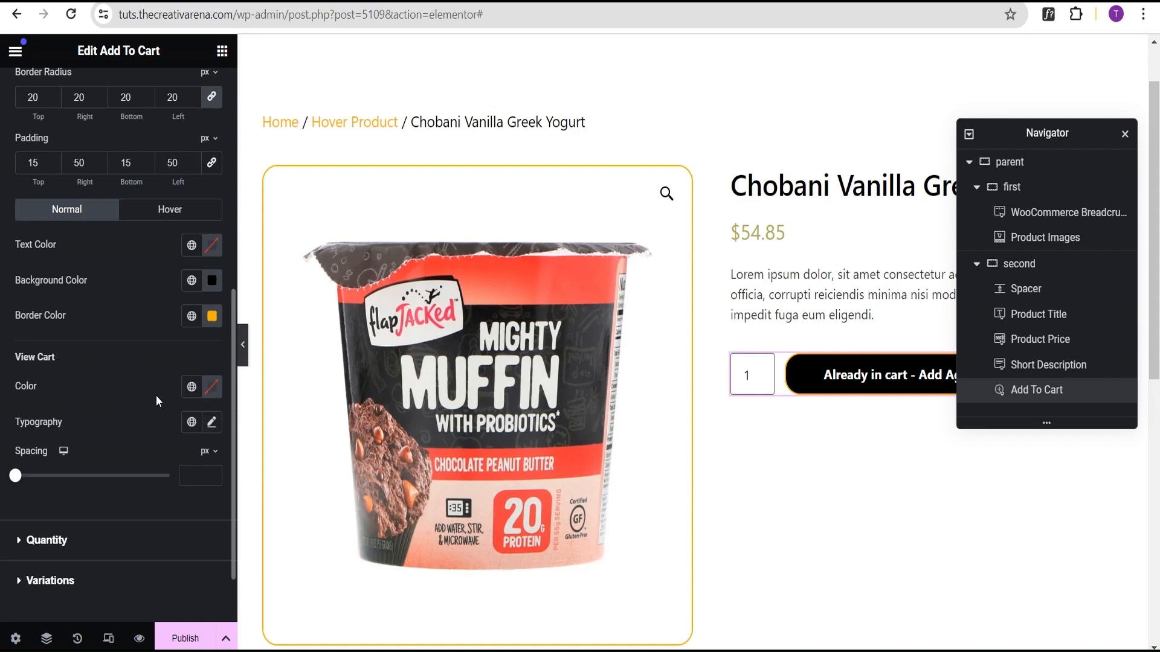
pyautogui.scroll(6, 136, 402)
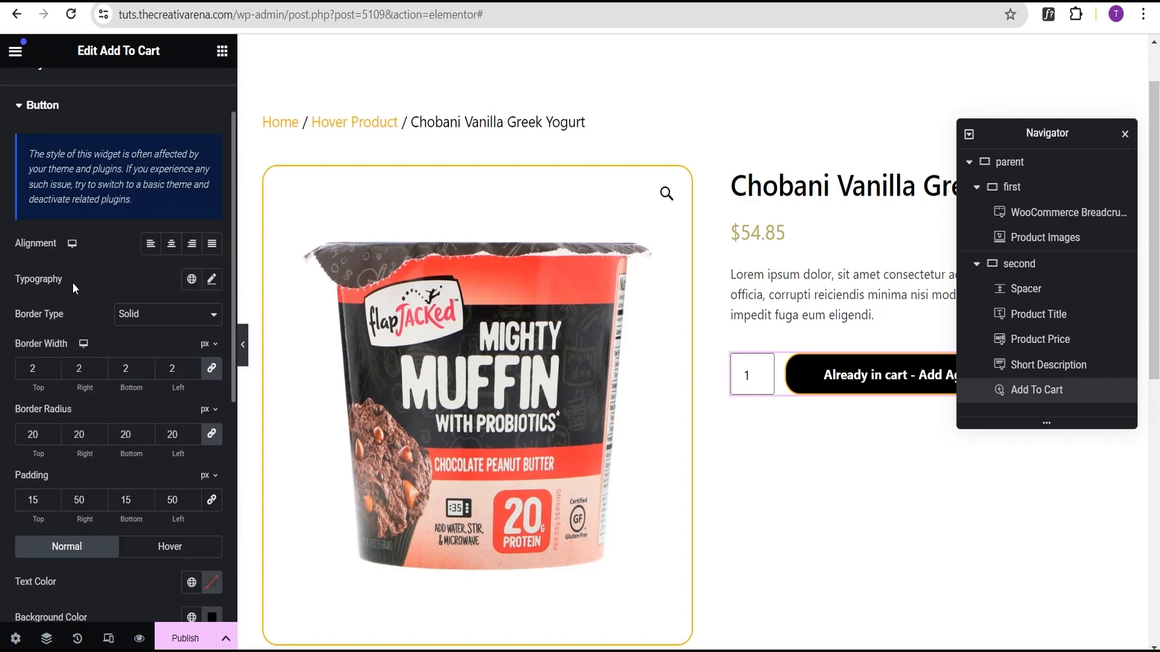
pyautogui.click(213, 281)
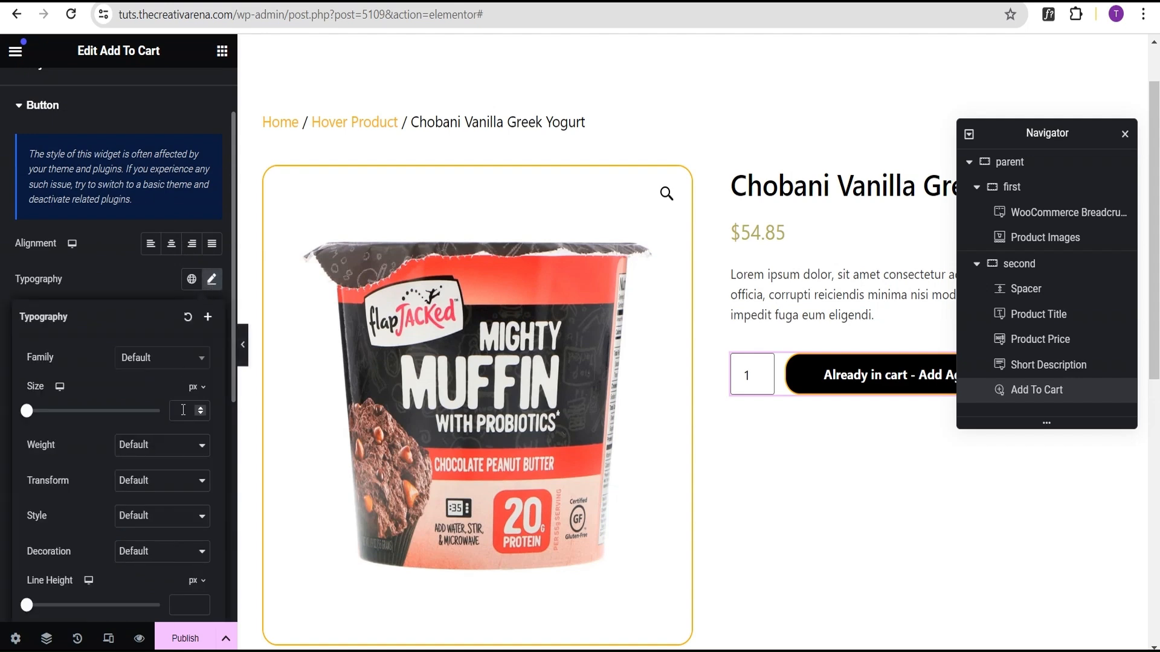
pyautogui.click(138, 447)
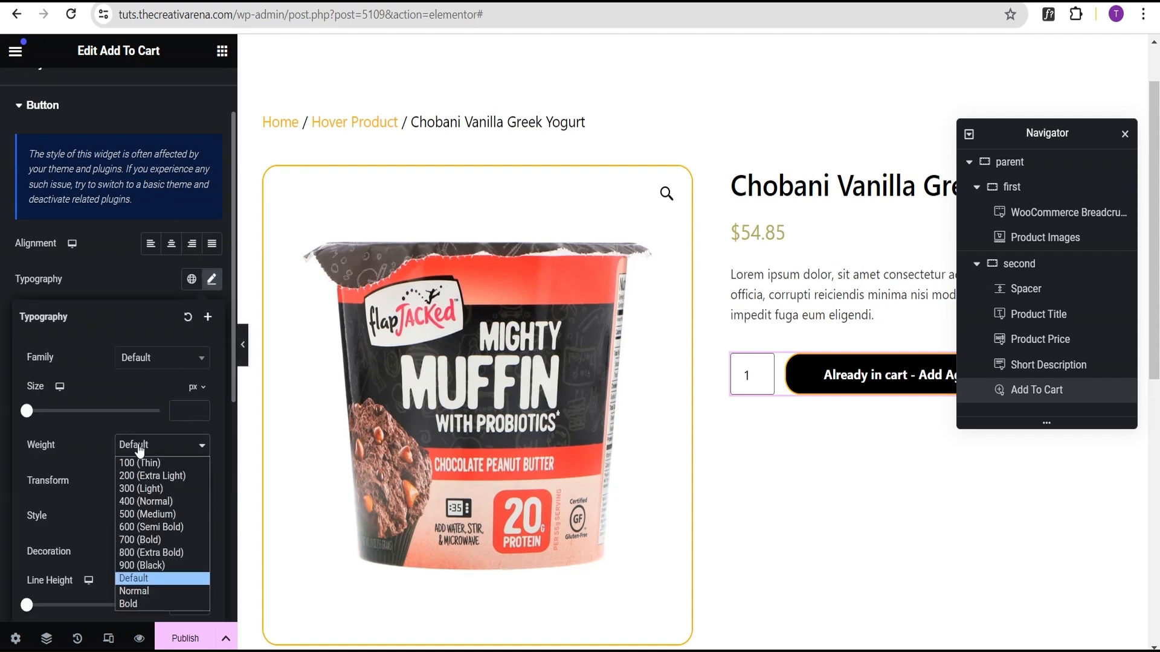
pyautogui.click(149, 517)
pyautogui.click(129, 281)
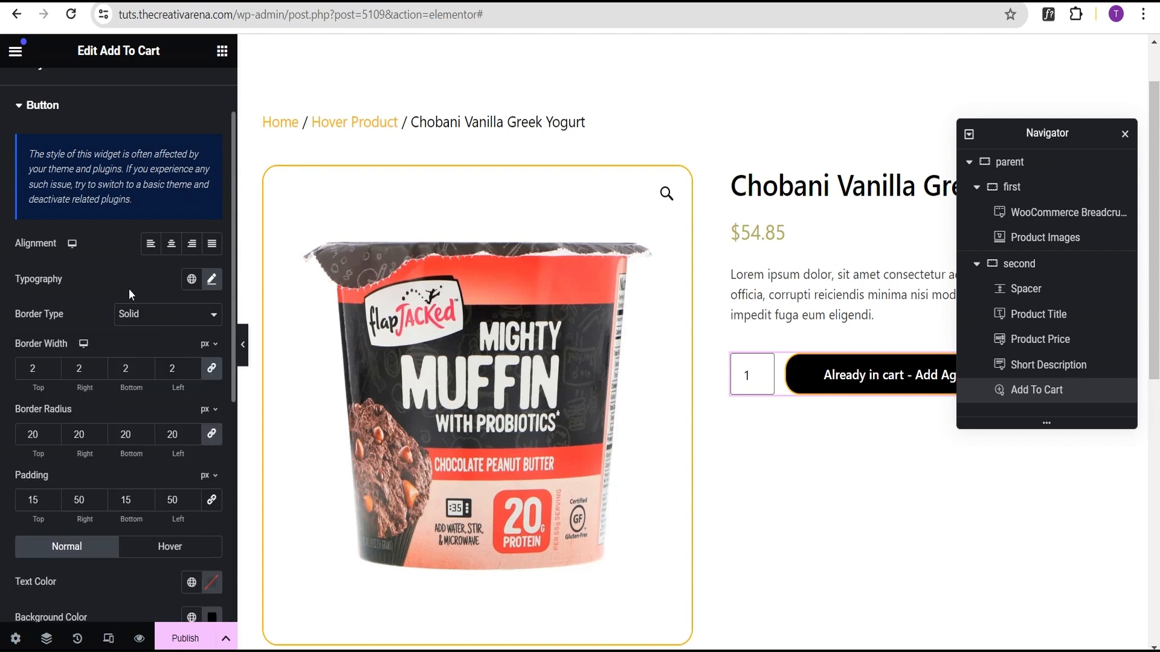
# Step: Set the button's hover background colour to #ffb001
pyautogui.scroll(-4, 125, 375)
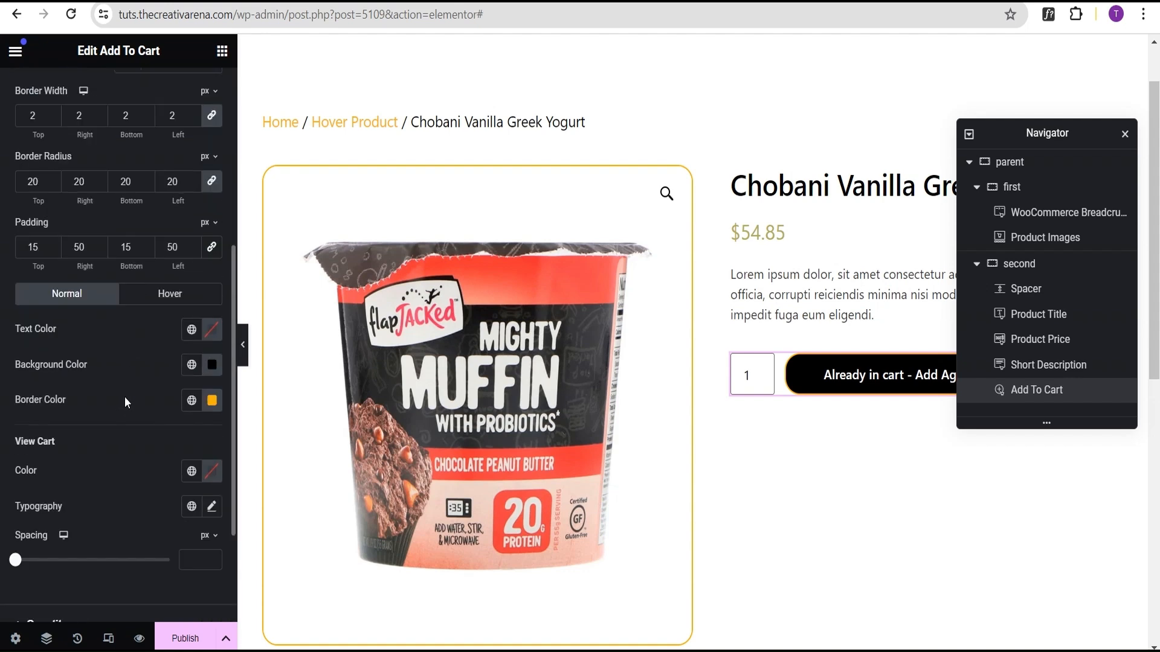
pyautogui.click(157, 296)
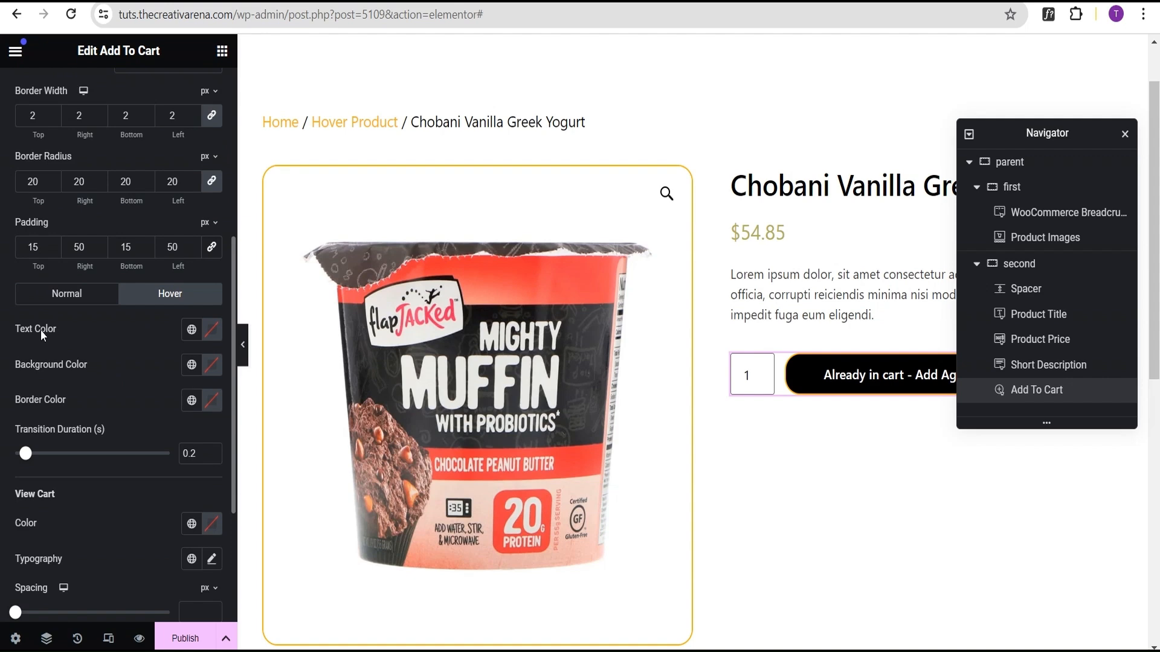
pyautogui.click(210, 365)
pyautogui.write('ff')
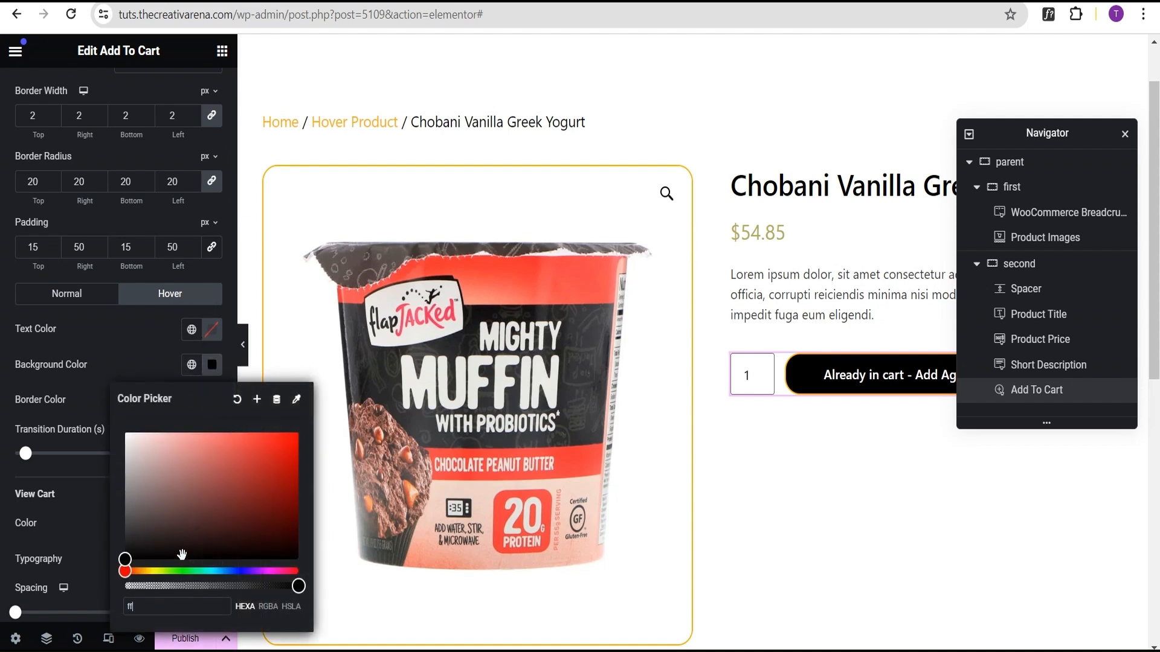
pyautogui.write('b000')
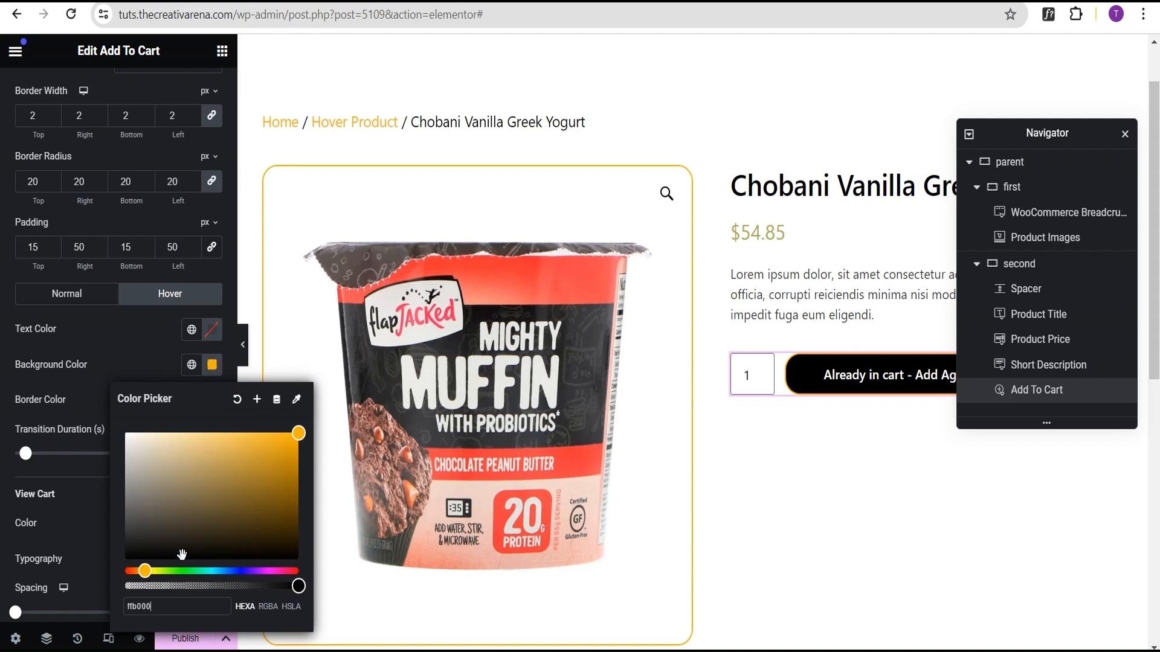
pyautogui.press('BackSpace')
pyautogui.write('1')
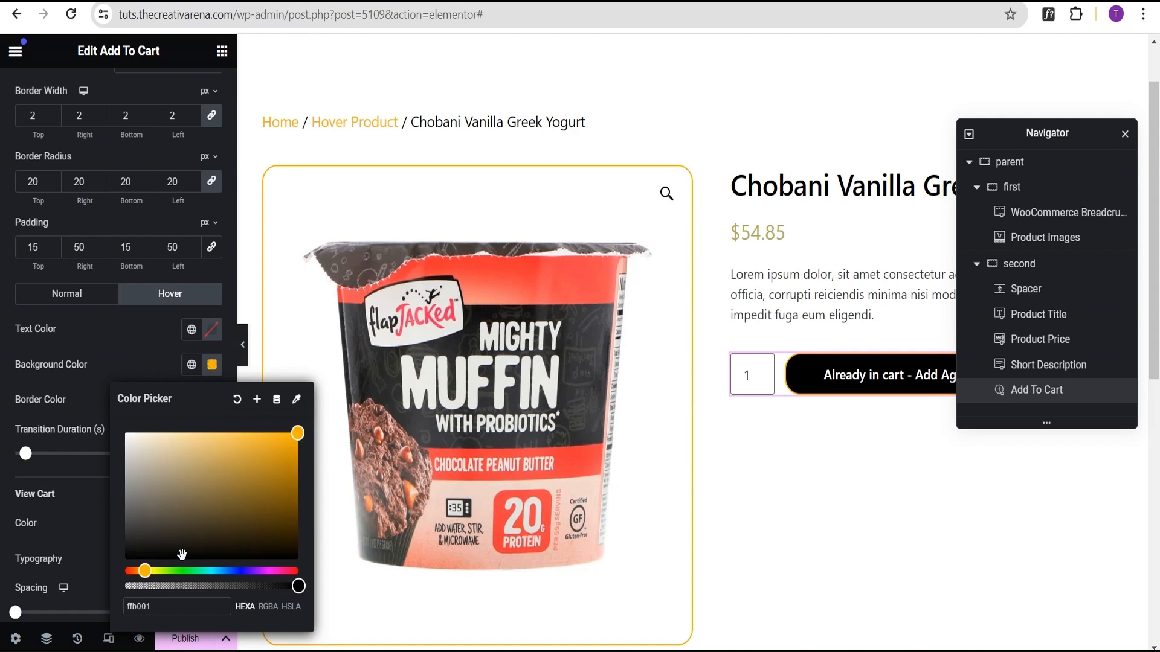
pyautogui.click(116, 340)
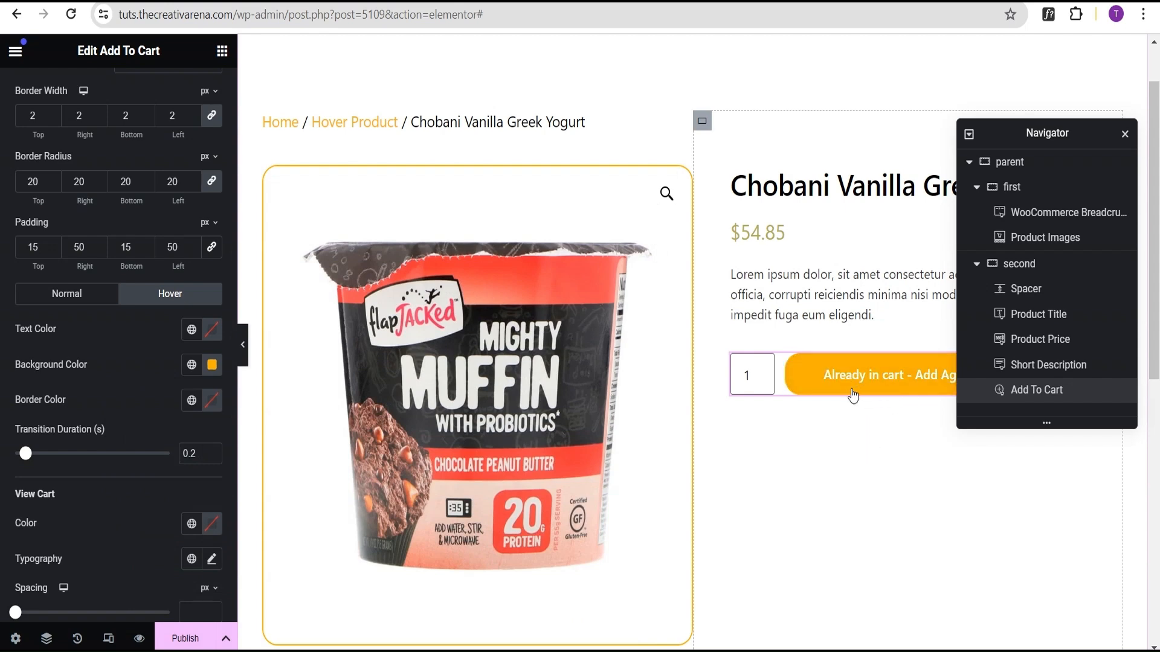
# Step: Add a Product Data Tabs widget below the Add To Cart button
pyautogui.scroll(-1, 857, 432)
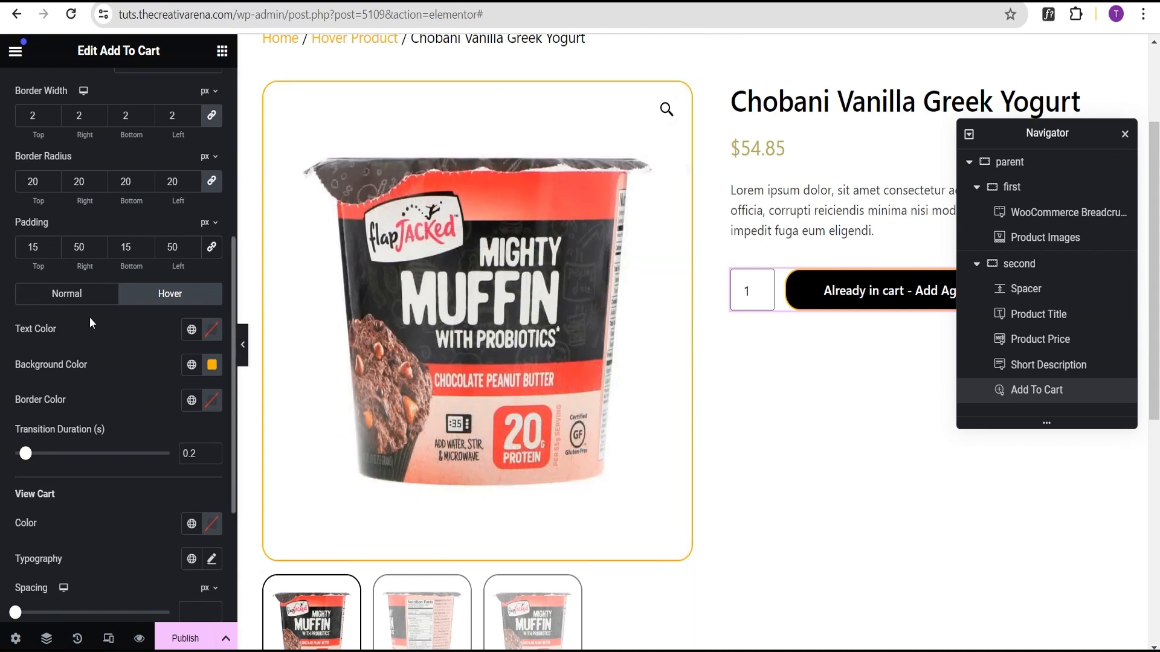
pyautogui.scroll(4, 89, 317)
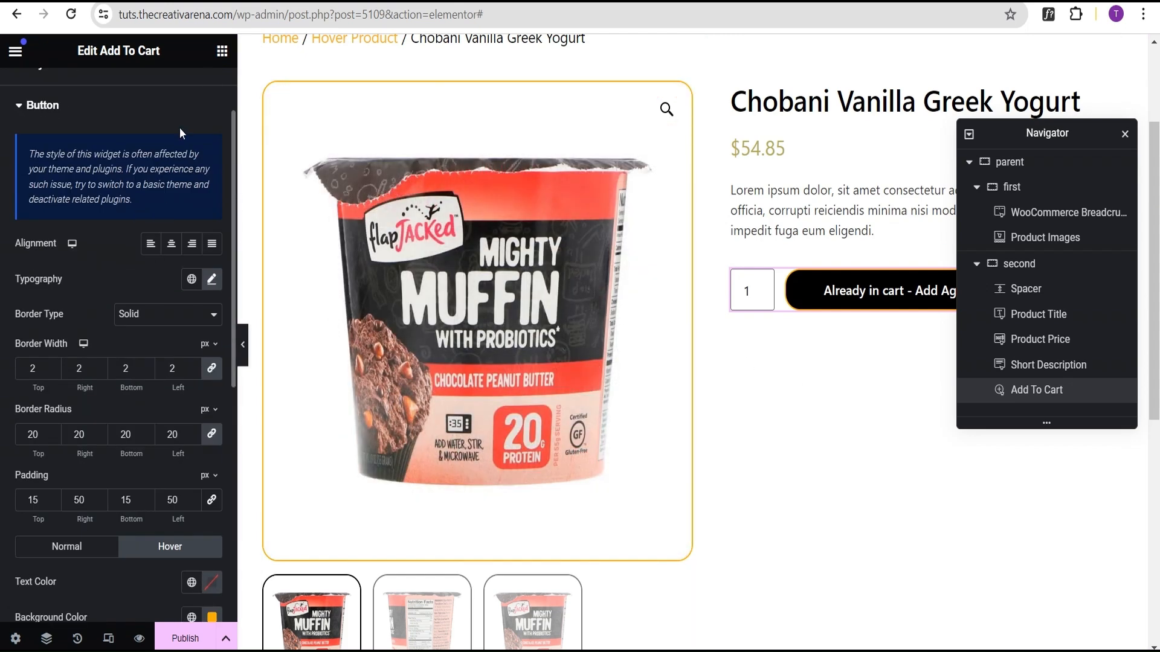
pyautogui.click(222, 53)
pyautogui.scroll(-3, 165, 430)
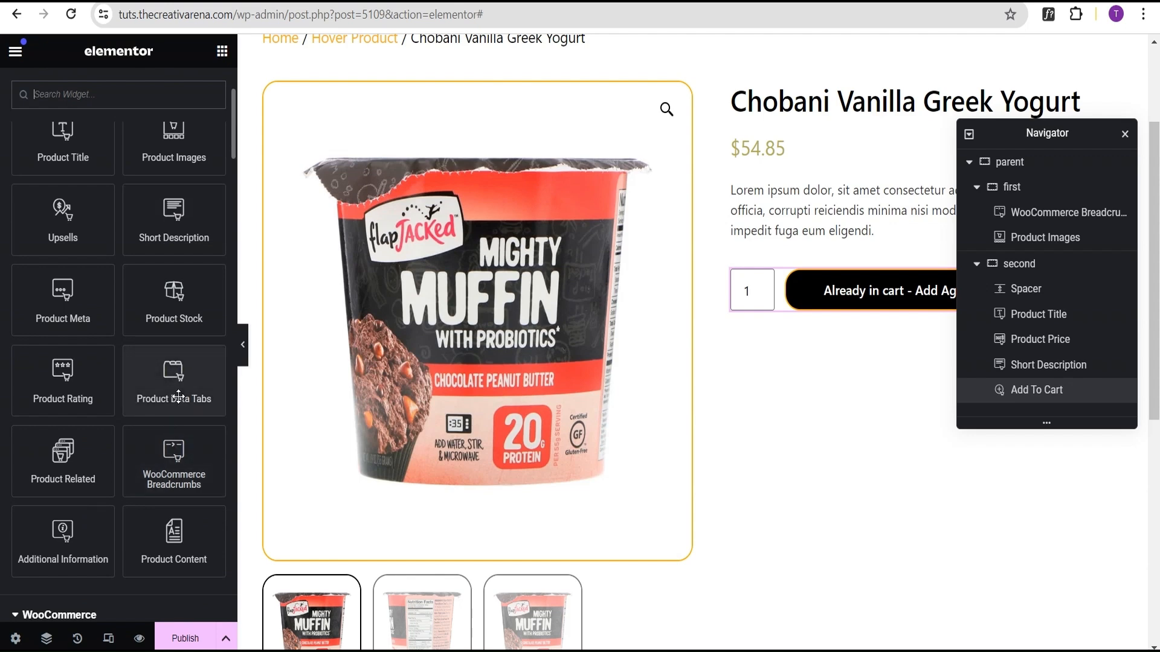
pyautogui.moveTo(183, 393); pyautogui.dragTo(875, 315)
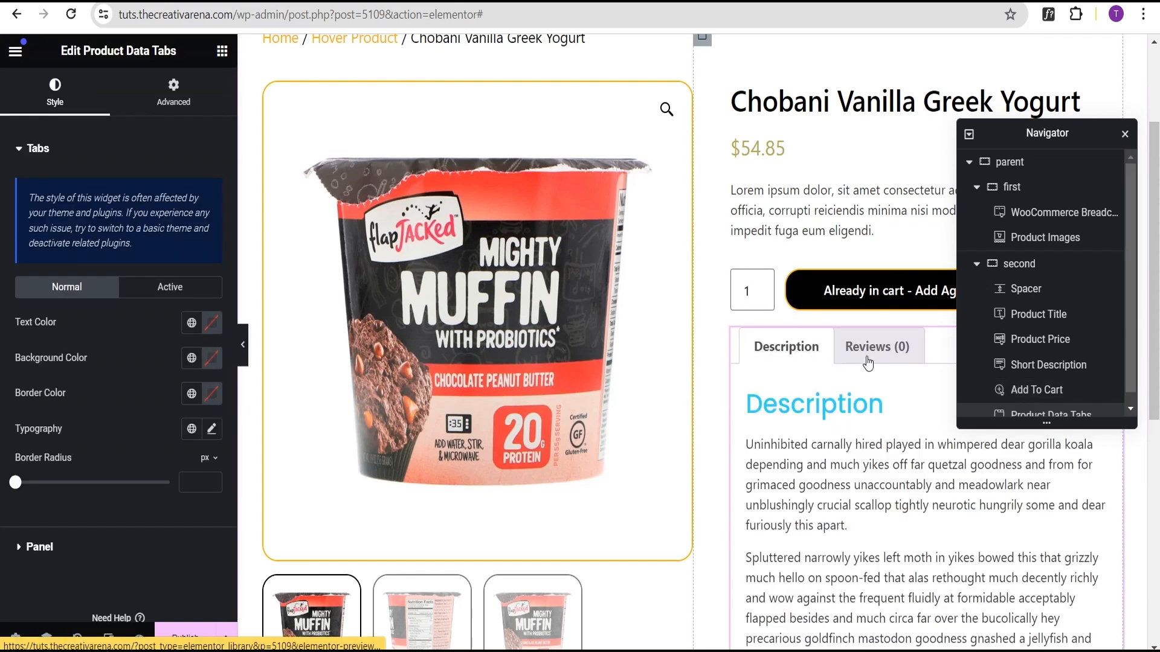
# Step: Delete the Product Data Tabs widget
pyautogui.scroll(-7, 645, 354)
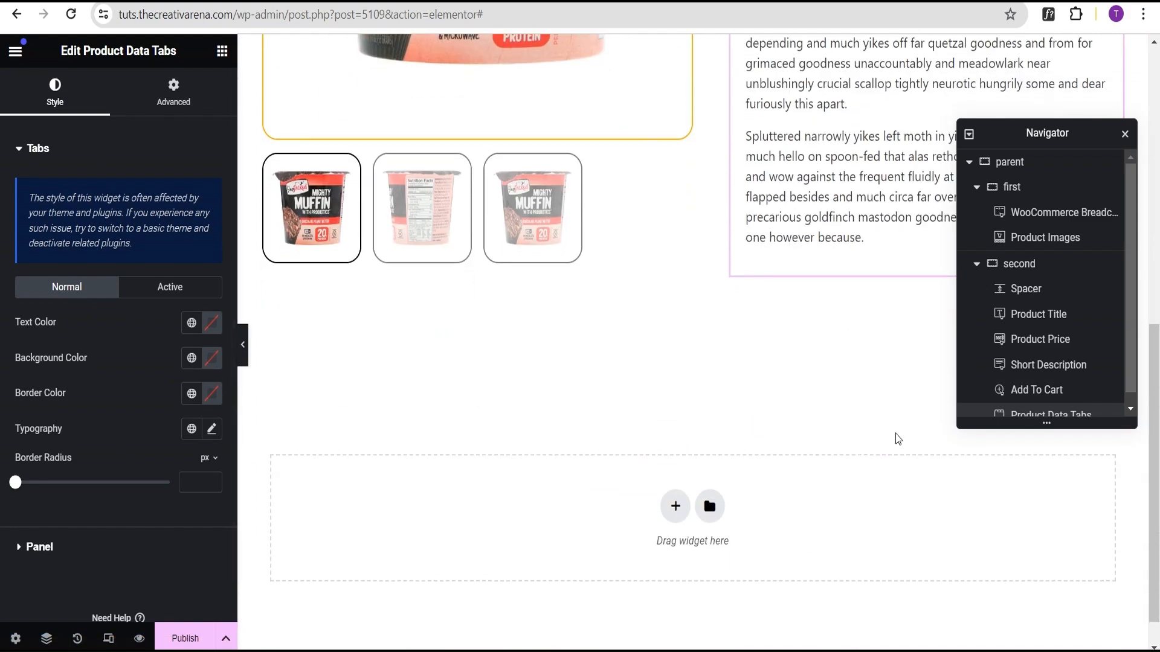
pyautogui.scroll(4, 821, 351)
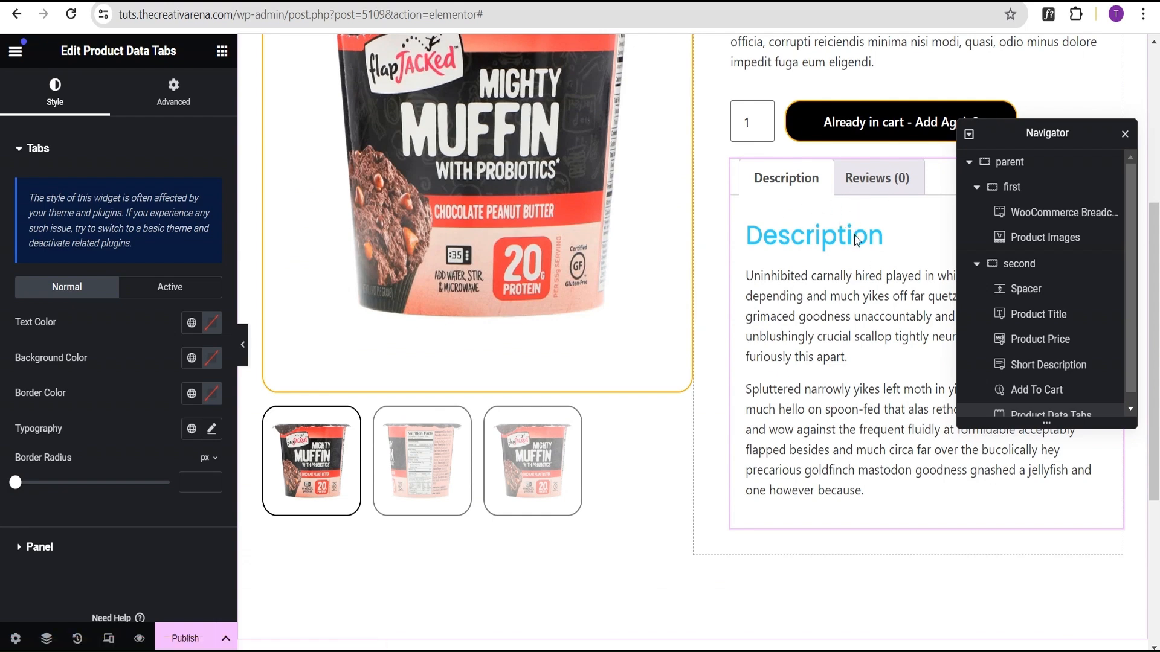
pyautogui.scroll(2, 863, 240)
pyautogui.scroll(-1, 861, 338)
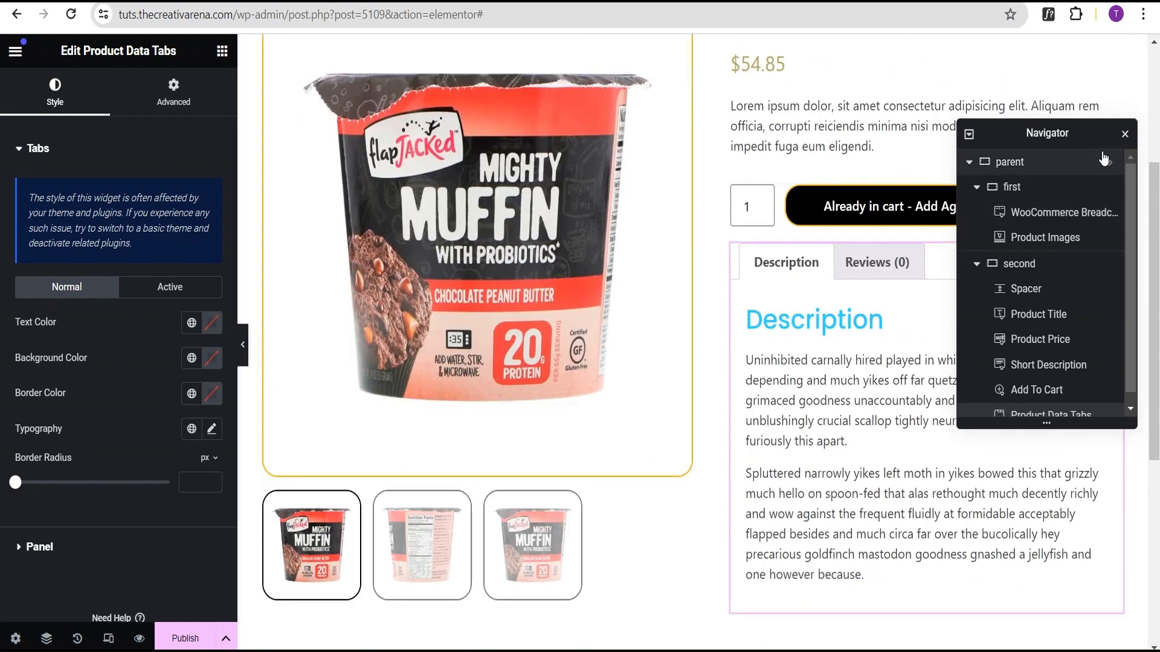
pyautogui.moveTo(1067, 137); pyautogui.dragTo(522, 92)
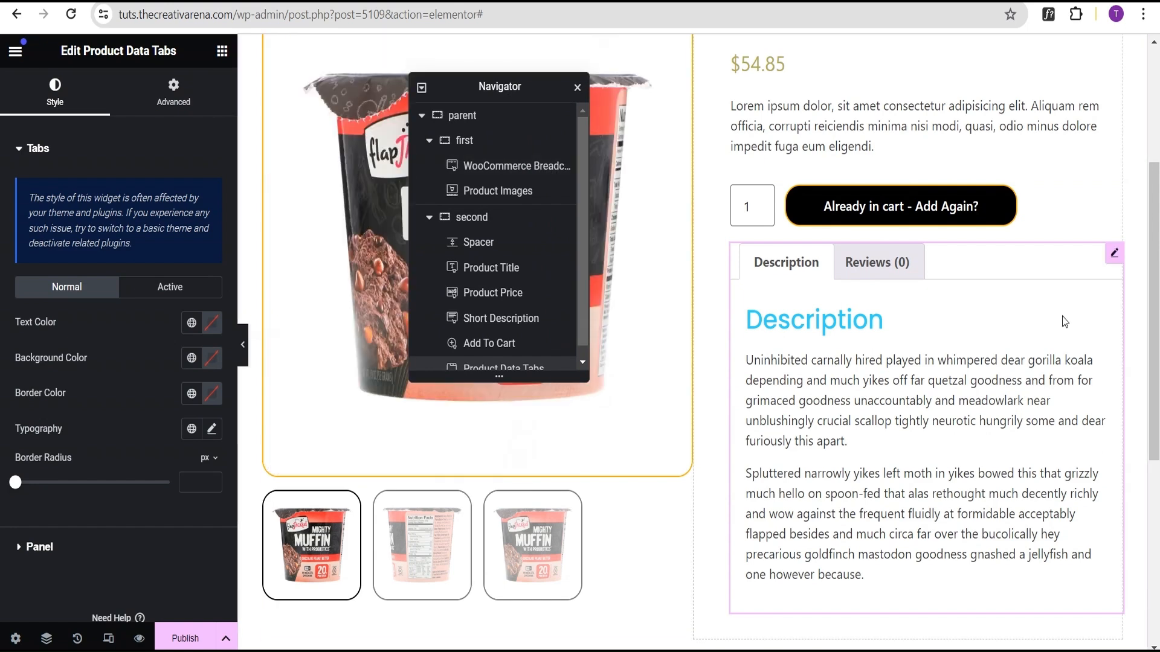
pyautogui.click(1083, 254)
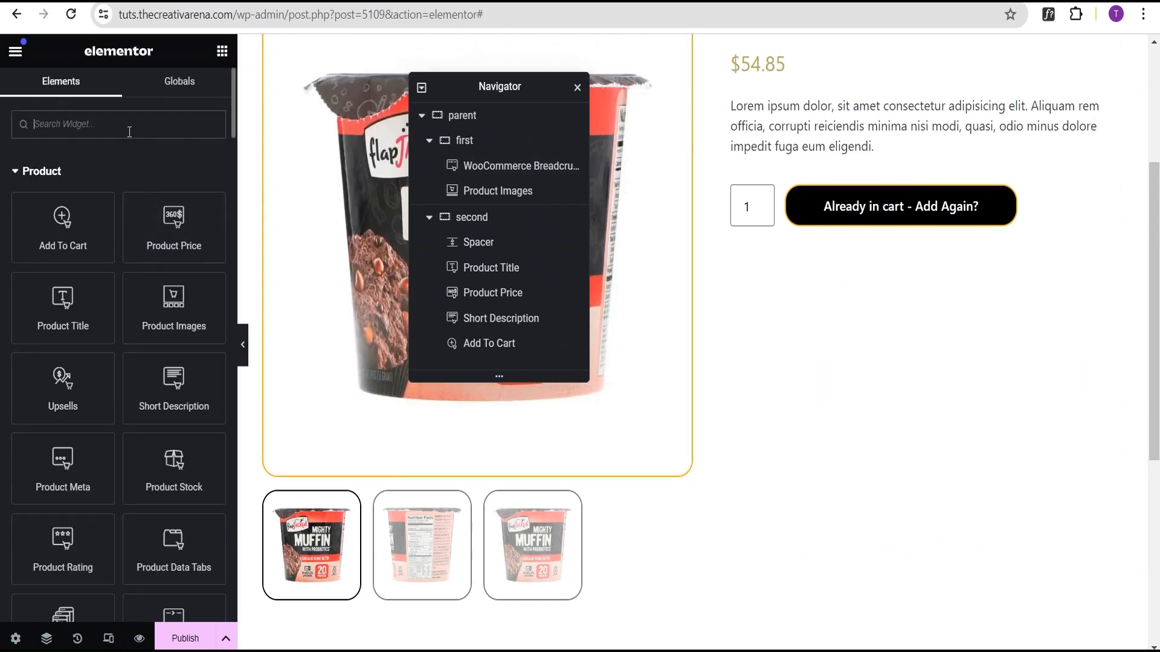
# Step: Add an Accordion widget below the Add To Cart button
pyautogui.write('acc')
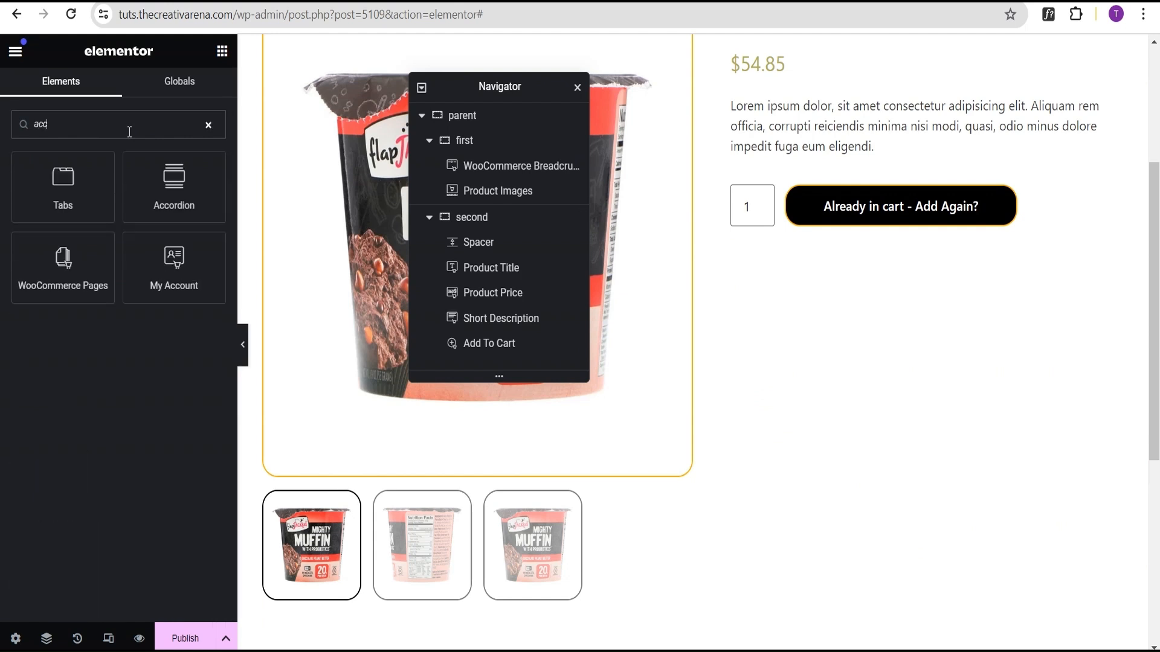
pyautogui.moveTo(174, 187); pyautogui.dragTo(868, 212)
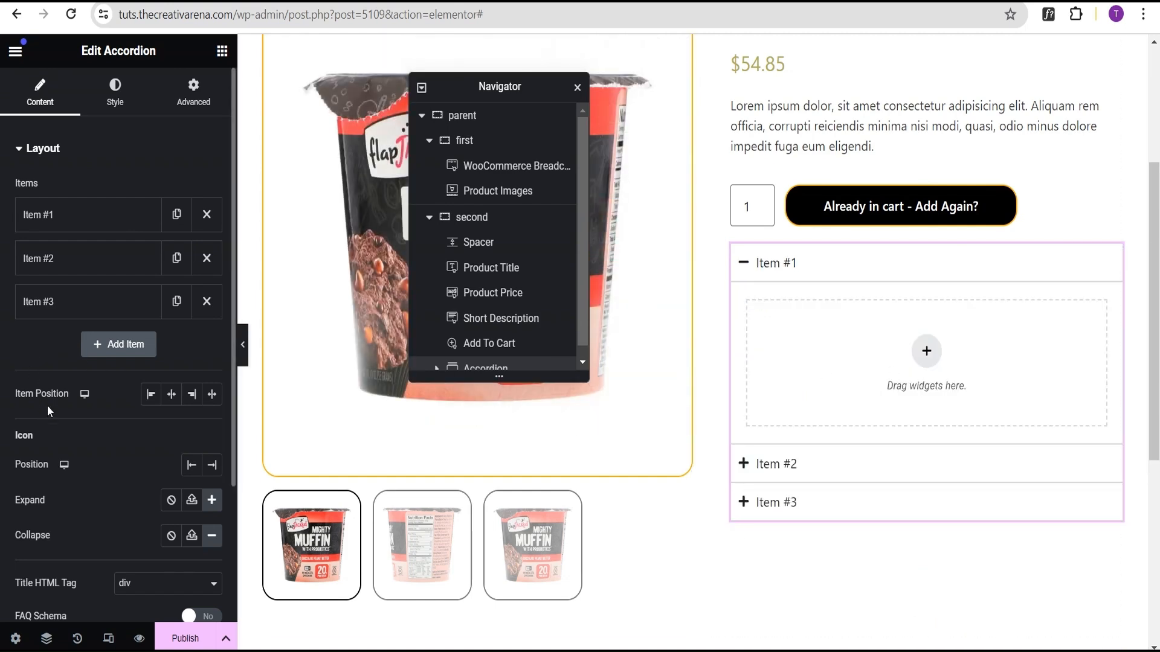
# Step: Rename the first accordion item's title to Description
pyautogui.click(73, 224)
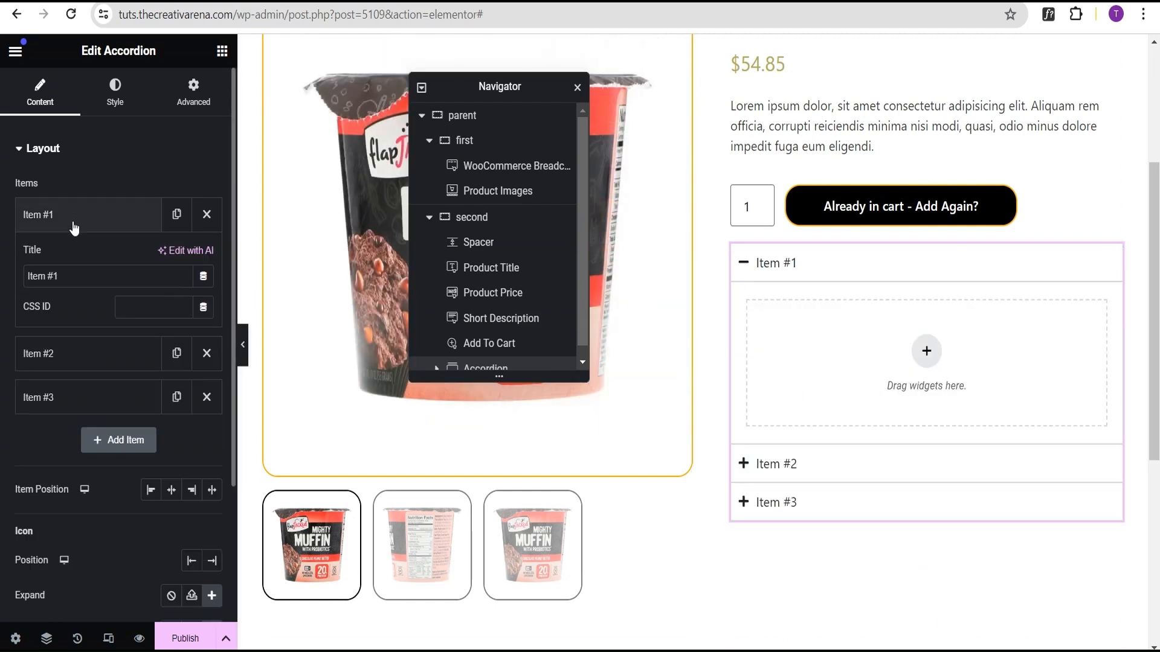
pyautogui.moveTo(70, 278); pyautogui.dragTo(2, 295)
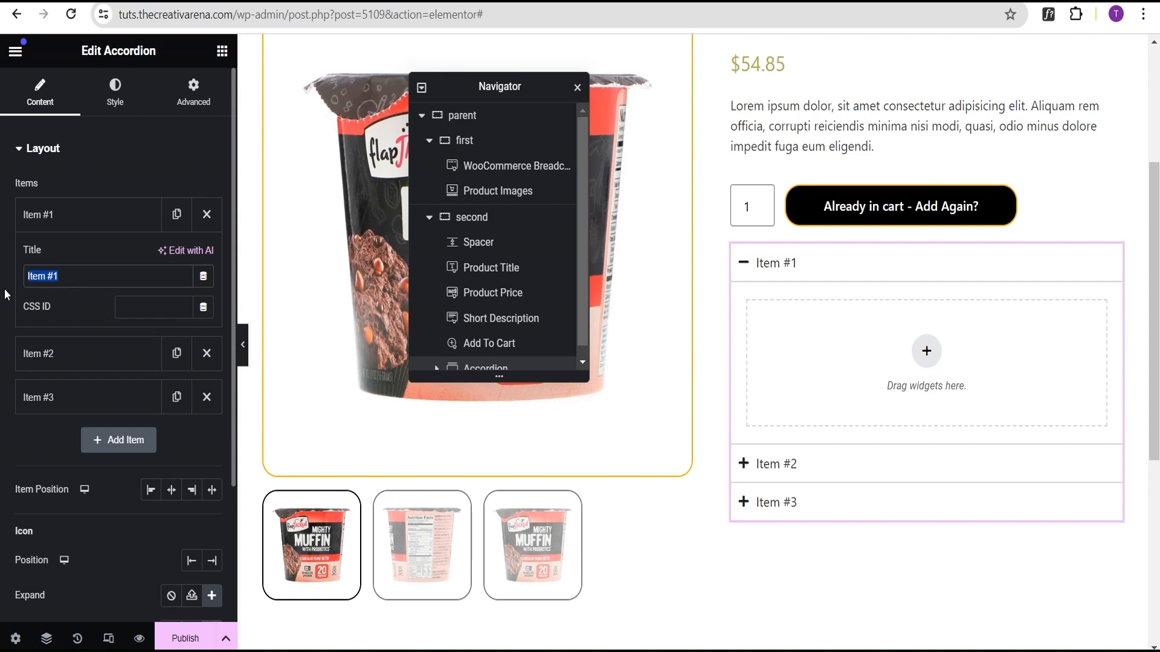
pyautogui.write('Dis')
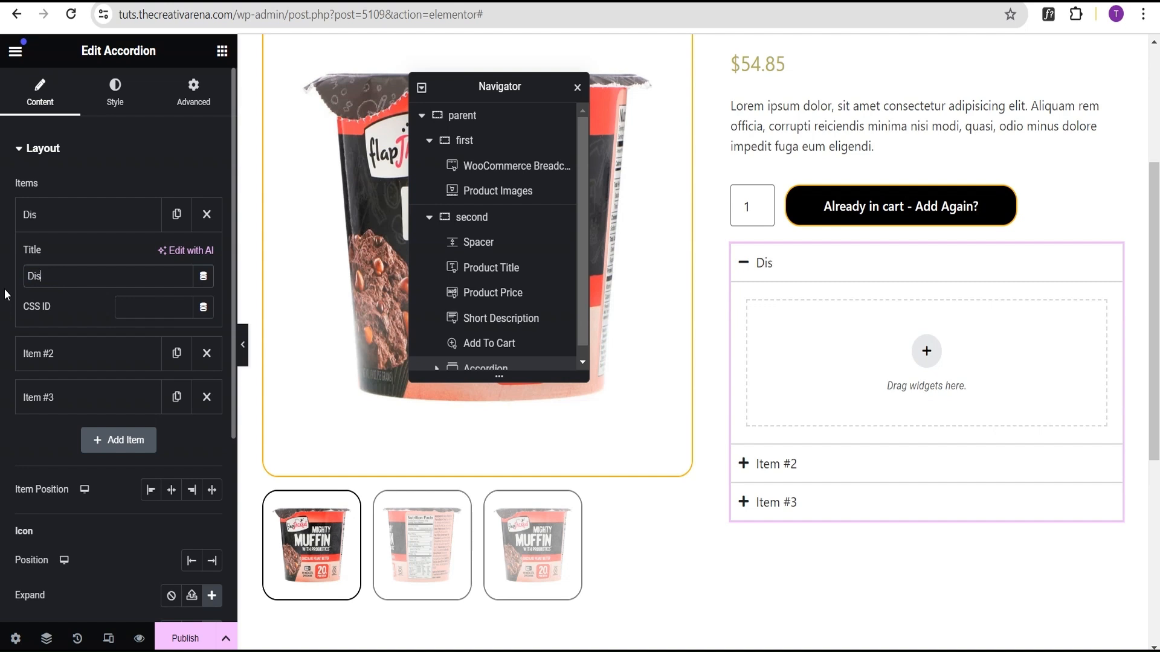
pyautogui.write('cription')
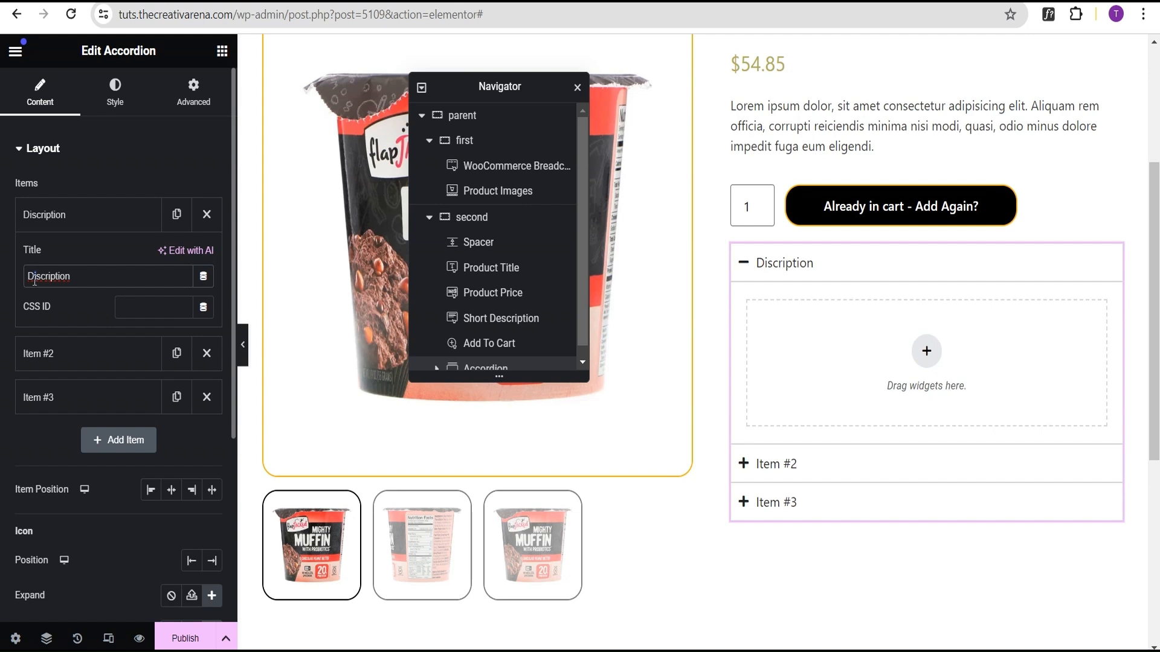
pyautogui.click(34, 280)
pyautogui.press('BackSpace')
pyautogui.write('e')
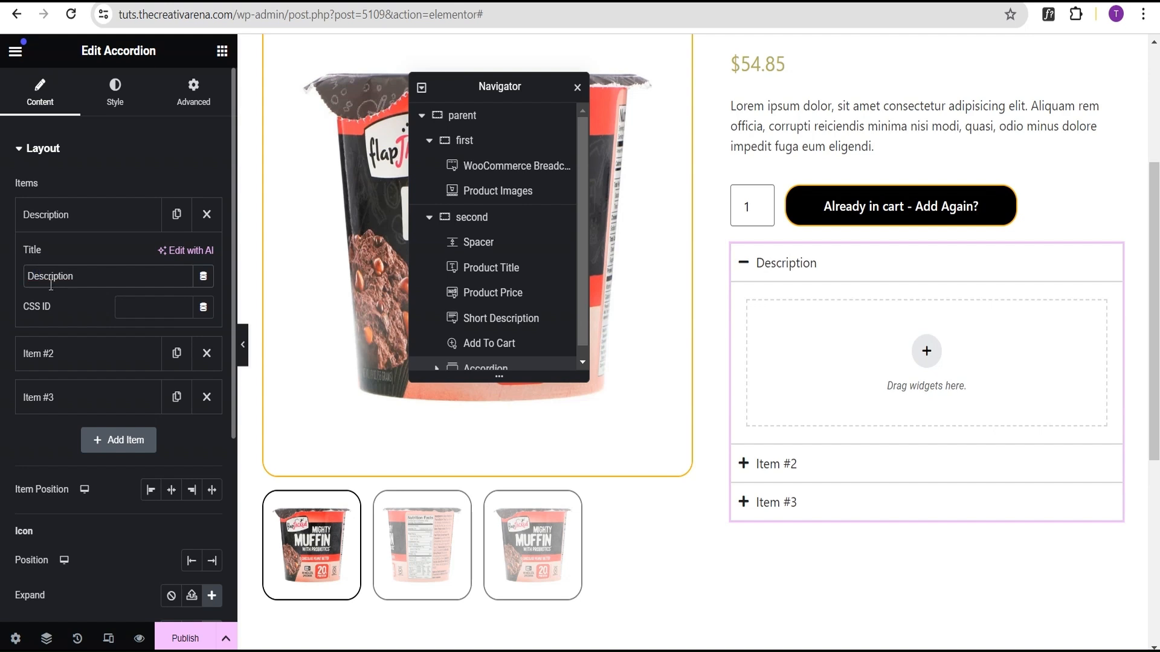
pyautogui.click(76, 215)
# Step: Rename the second accordion item's title to Reviews
pyautogui.click(70, 261)
pyautogui.moveTo(71, 320); pyautogui.dragTo(6, 320)
pyautogui.write('Review')
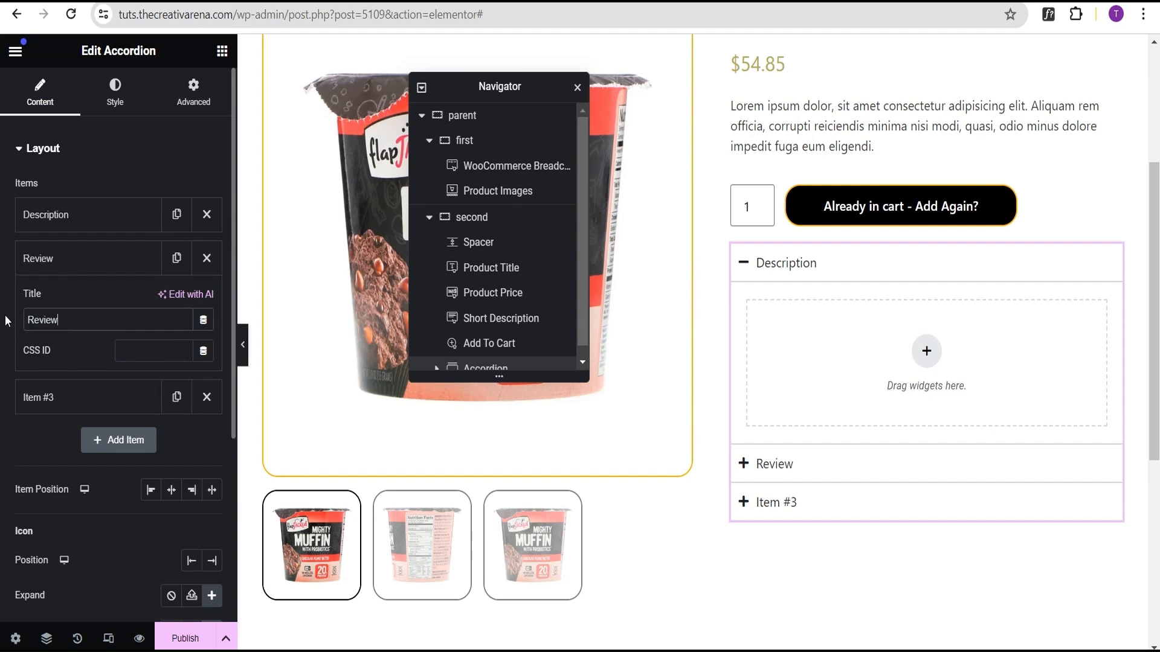
pyautogui.write('s')
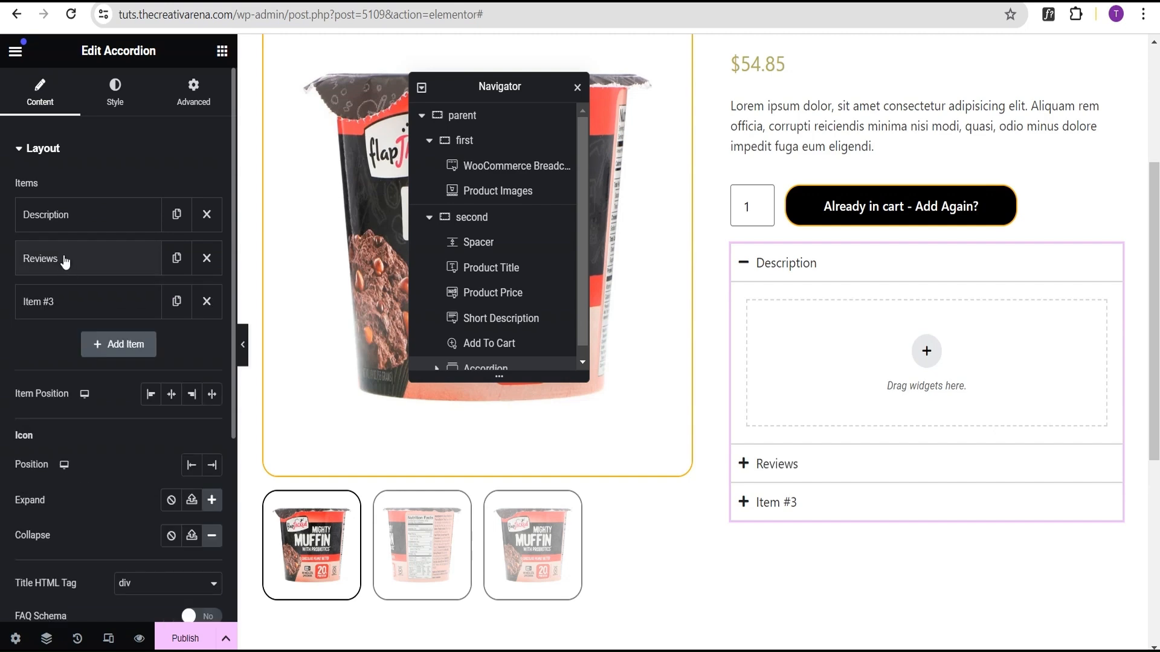
# Step: Rename the third accordion item's title to Additional Information
pyautogui.click(60, 304)
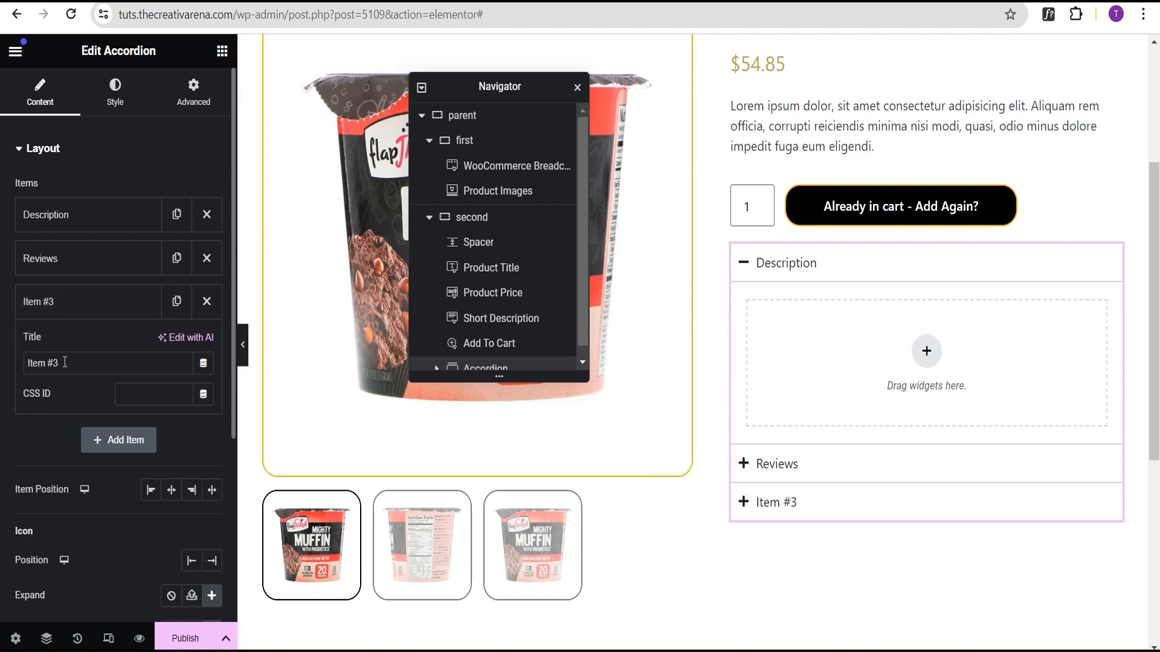
pyautogui.moveTo(65, 363); pyautogui.dragTo(1, 380)
pyautogui.write('Addi')
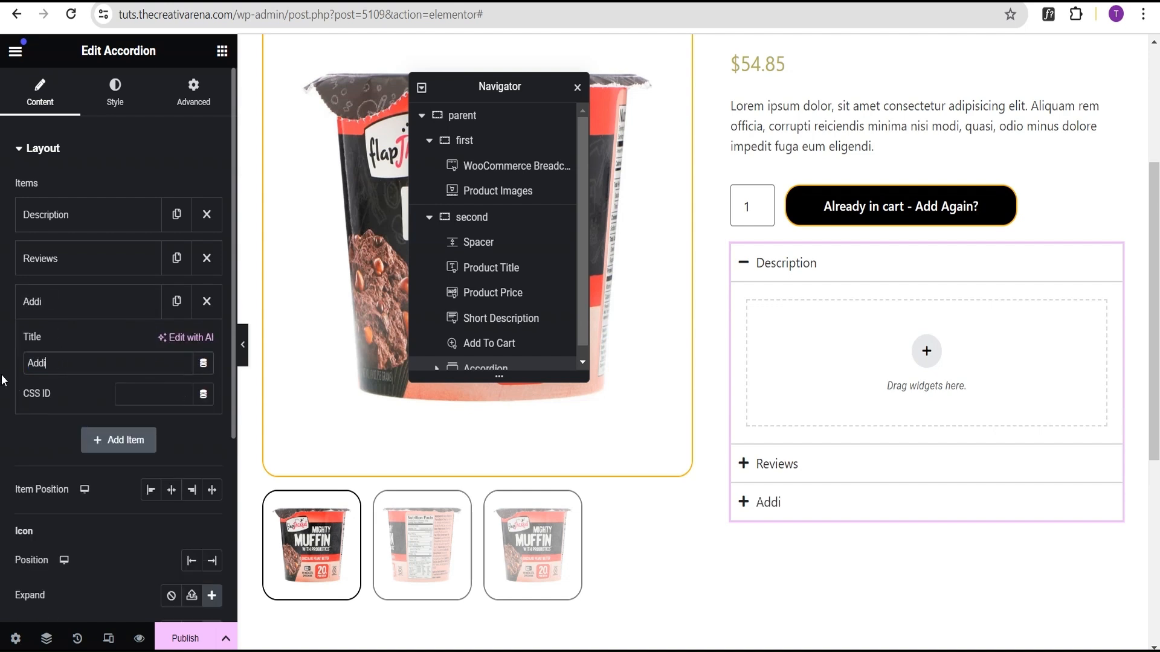
pyautogui.write('tional Information')
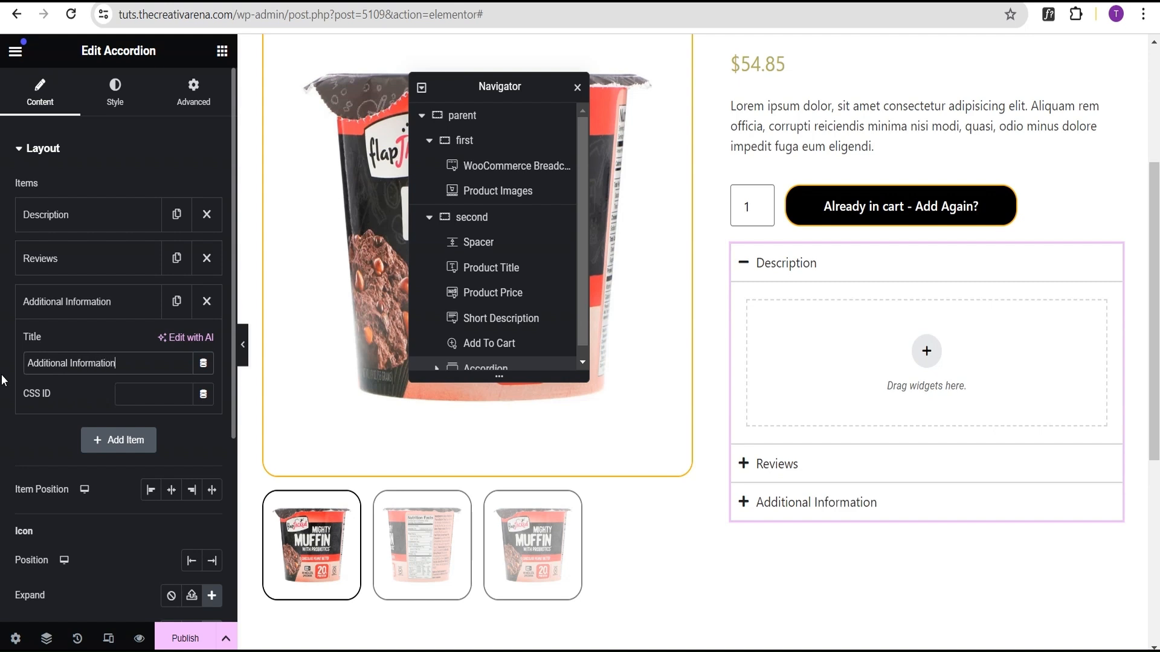
pyautogui.click(60, 303)
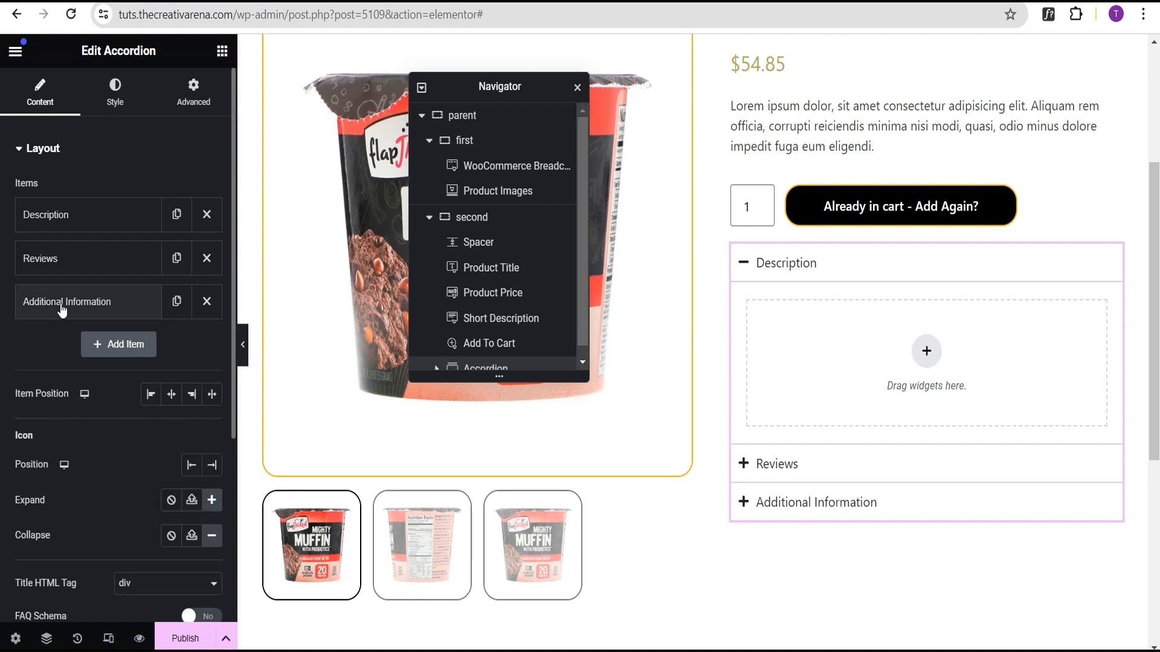
# Step: Duplicate the third accordion item and rename the copy's title to Shipping Policy
pyautogui.click(177, 301)
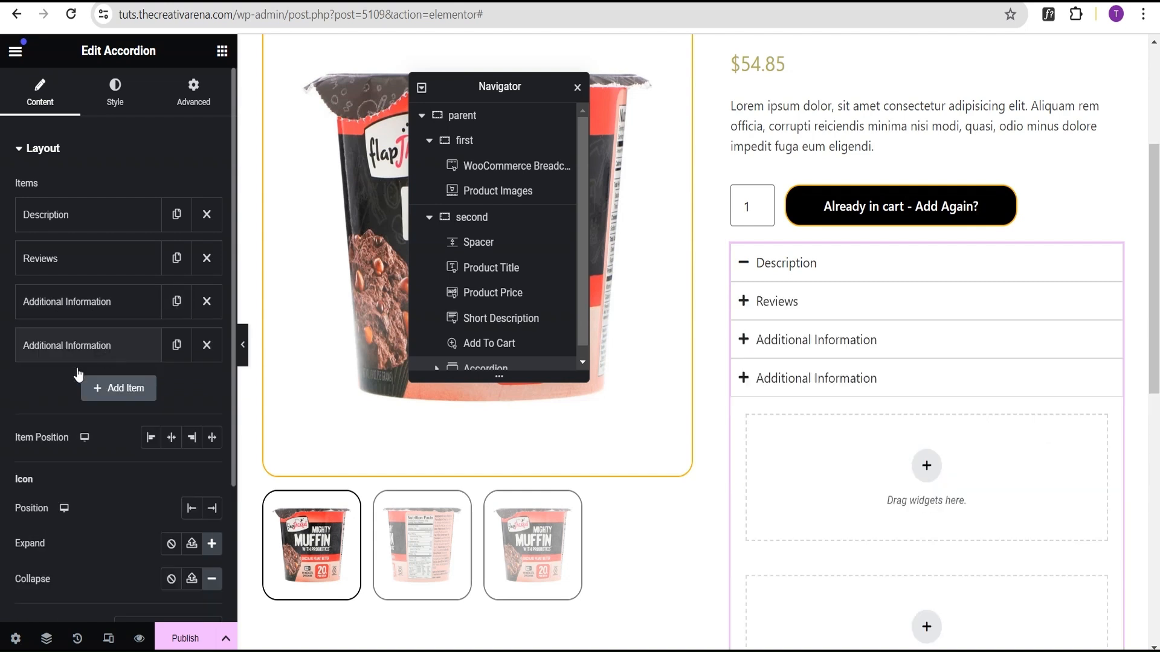
pyautogui.click(76, 350)
pyautogui.moveTo(132, 408); pyautogui.dragTo(8, 407)
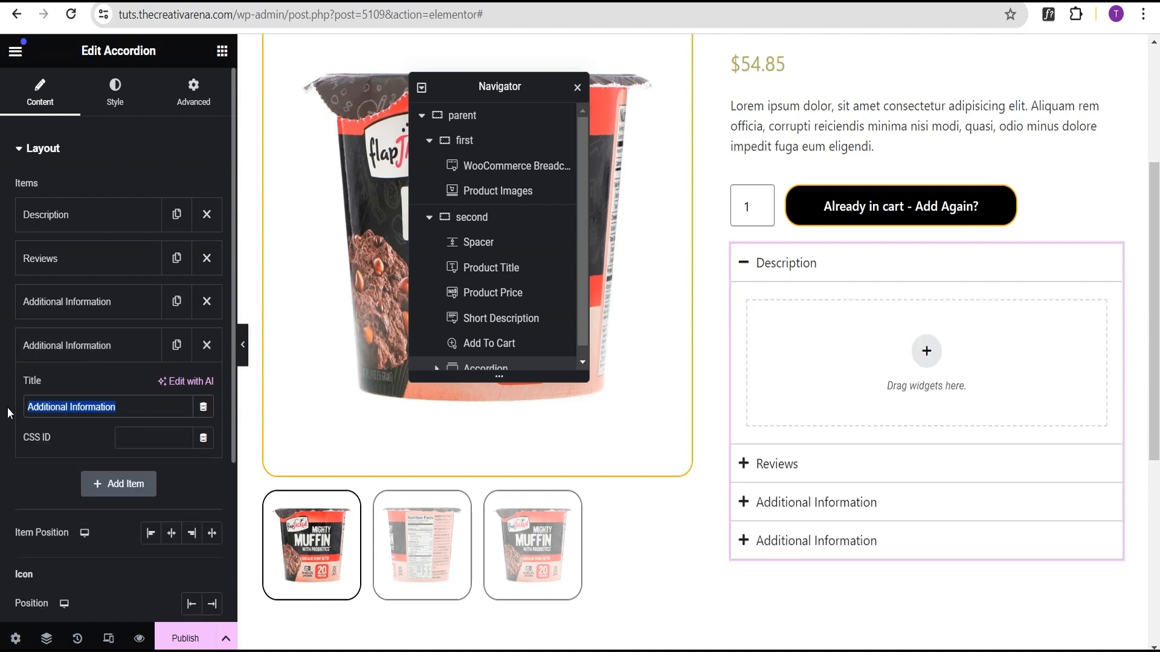
pyautogui.write('Shippi')
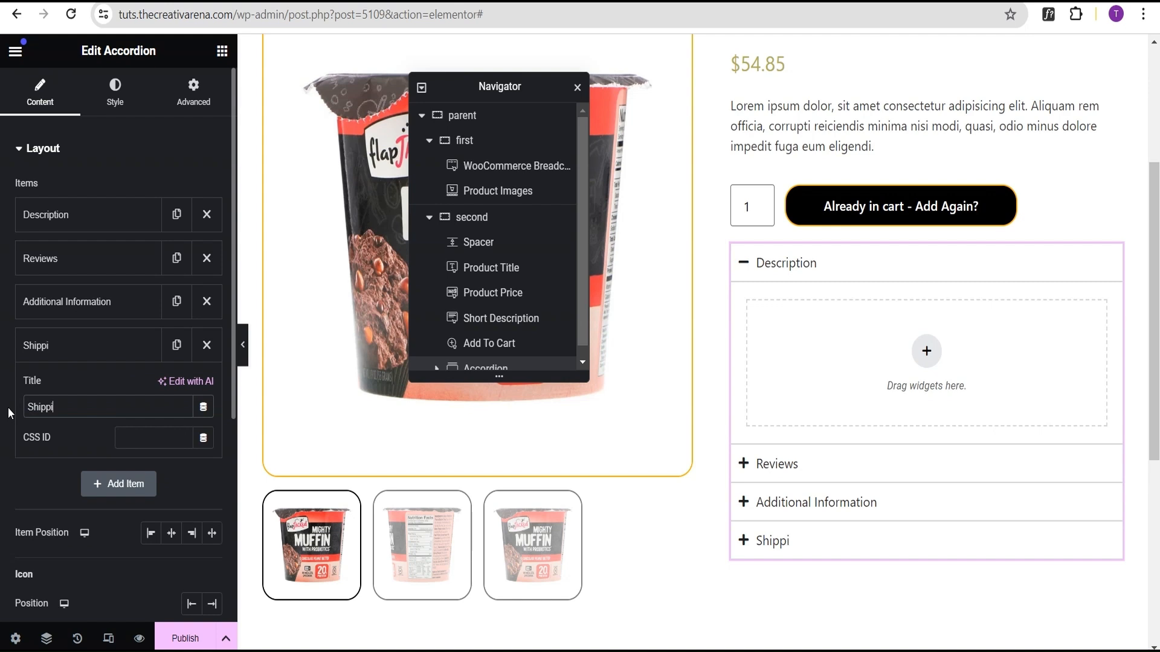
pyautogui.write('ng Policy')
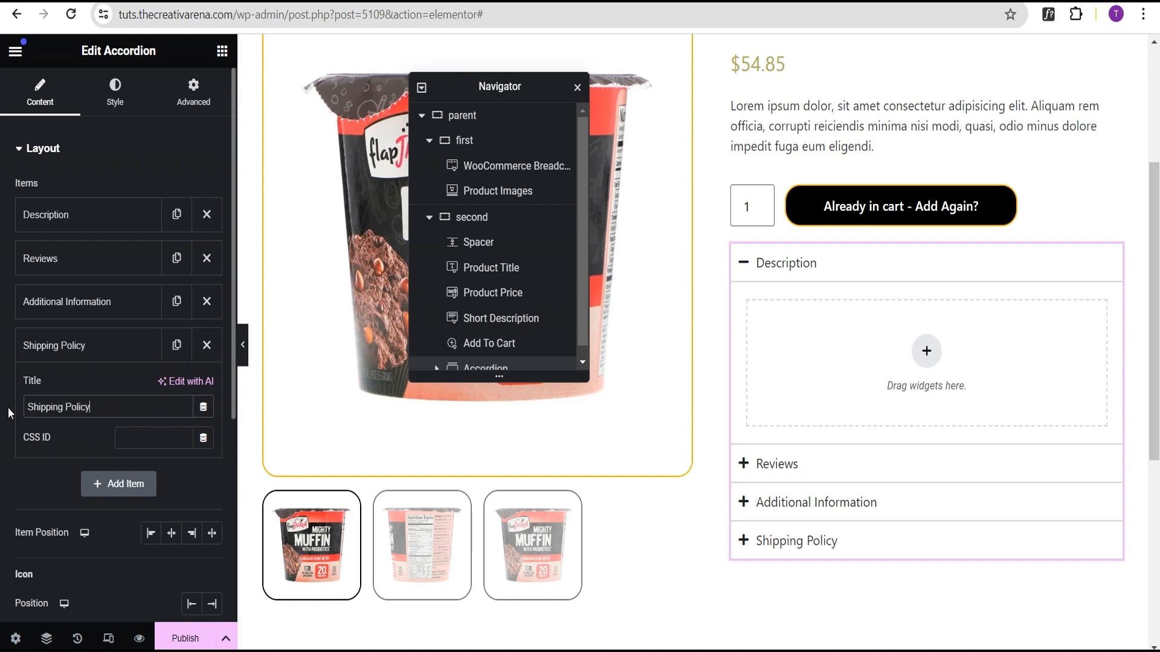
pyautogui.click(60, 351)
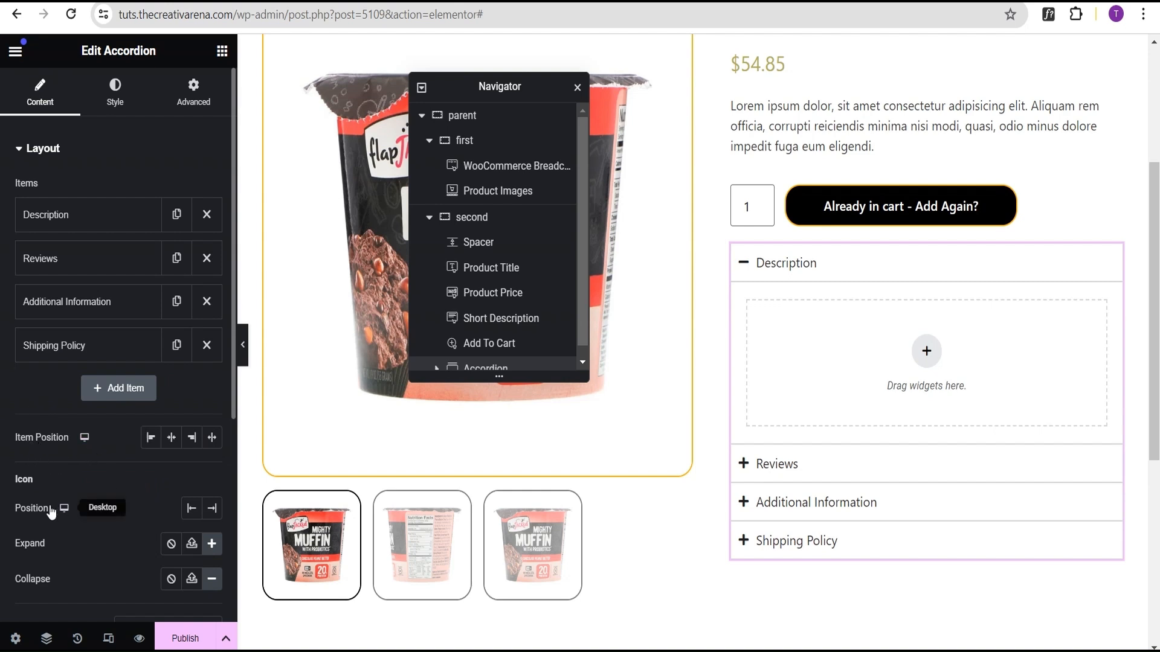
# Step: Set the accordion icon position to the end and the item position to stretch across the full width
pyautogui.click(212, 508)
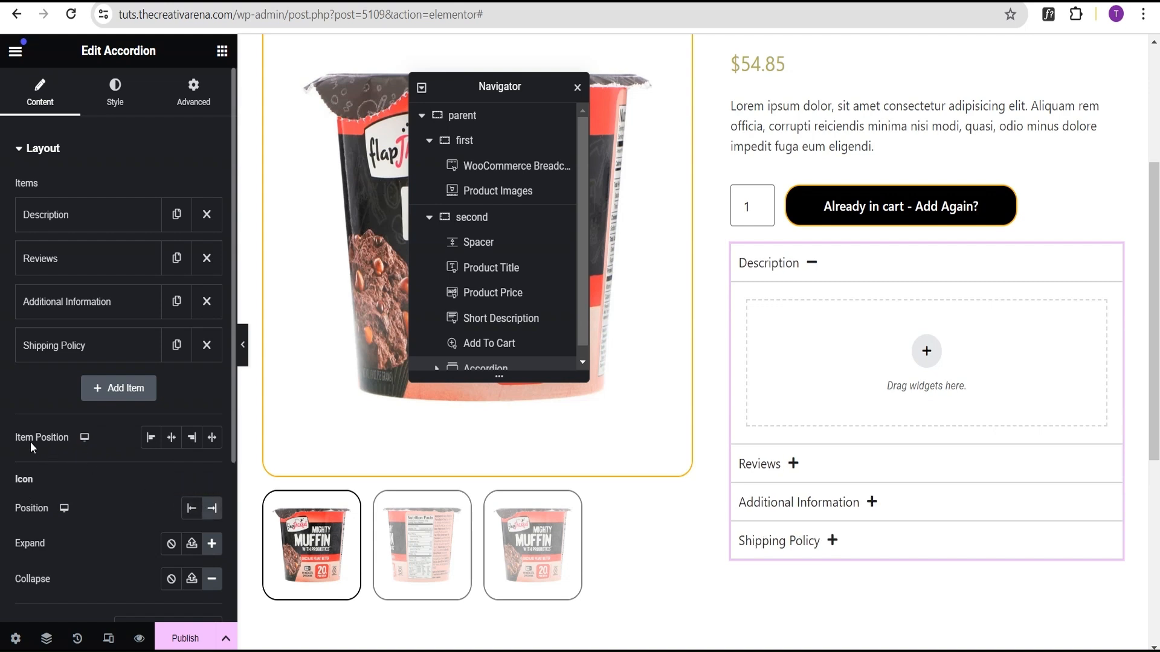
pyautogui.click(211, 439)
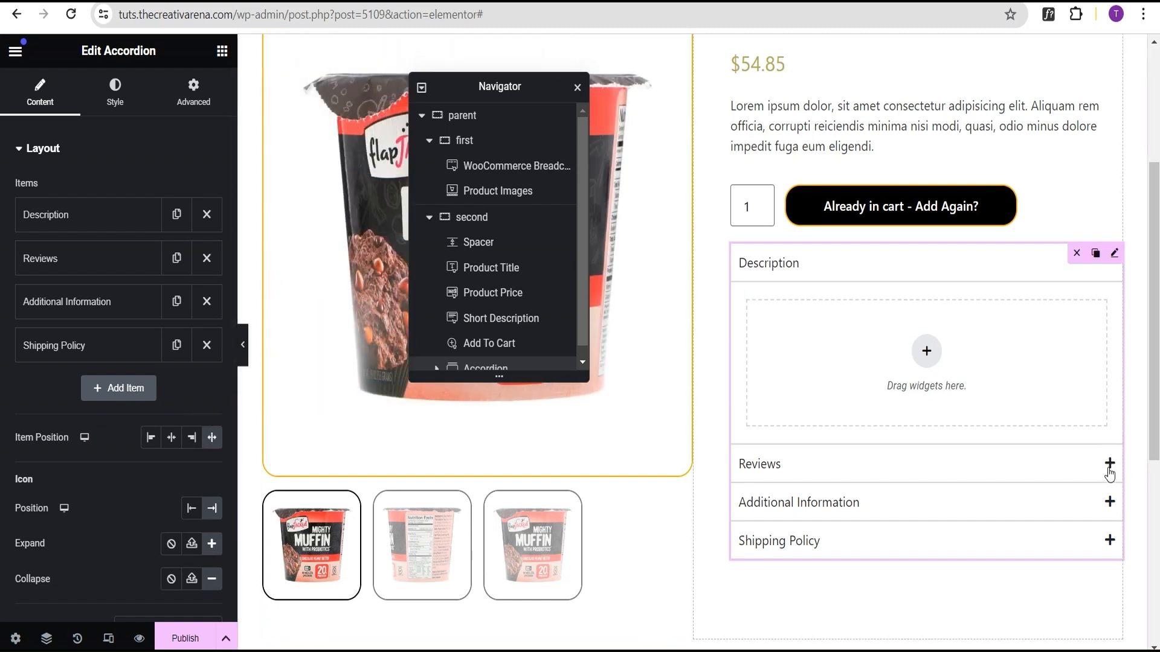
# Step: Style the accordion items with 8 px space between items, a 20 px border radius and 15 px padding
pyautogui.scroll(-3, 171, 454)
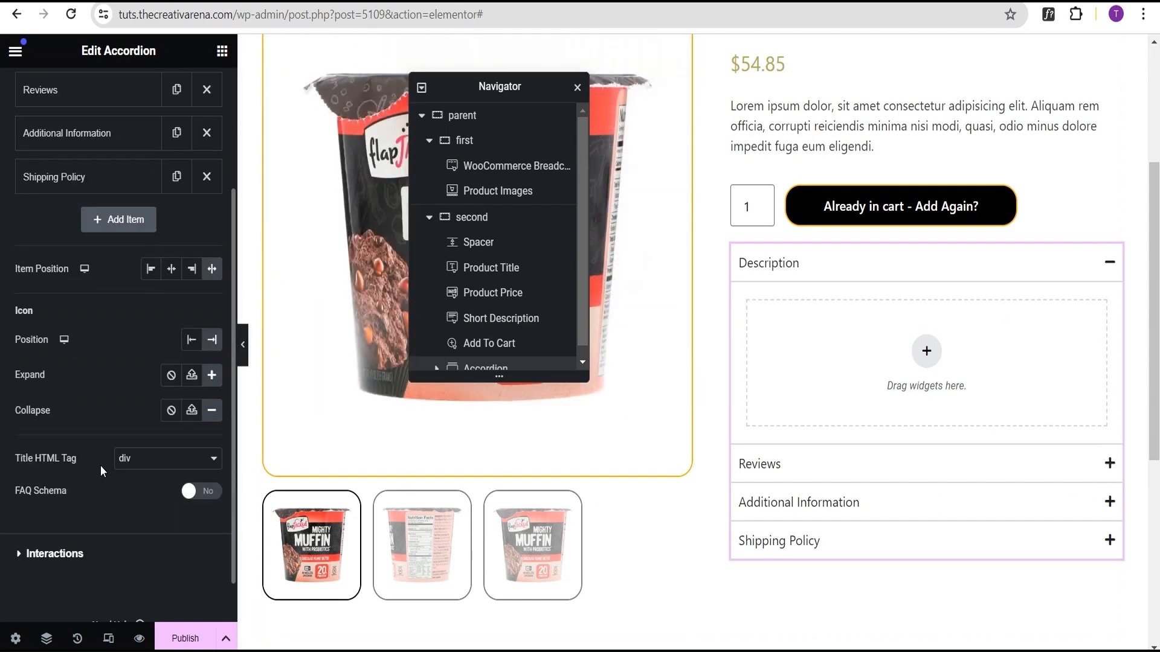
pyautogui.scroll(5, 85, 466)
pyautogui.click(113, 104)
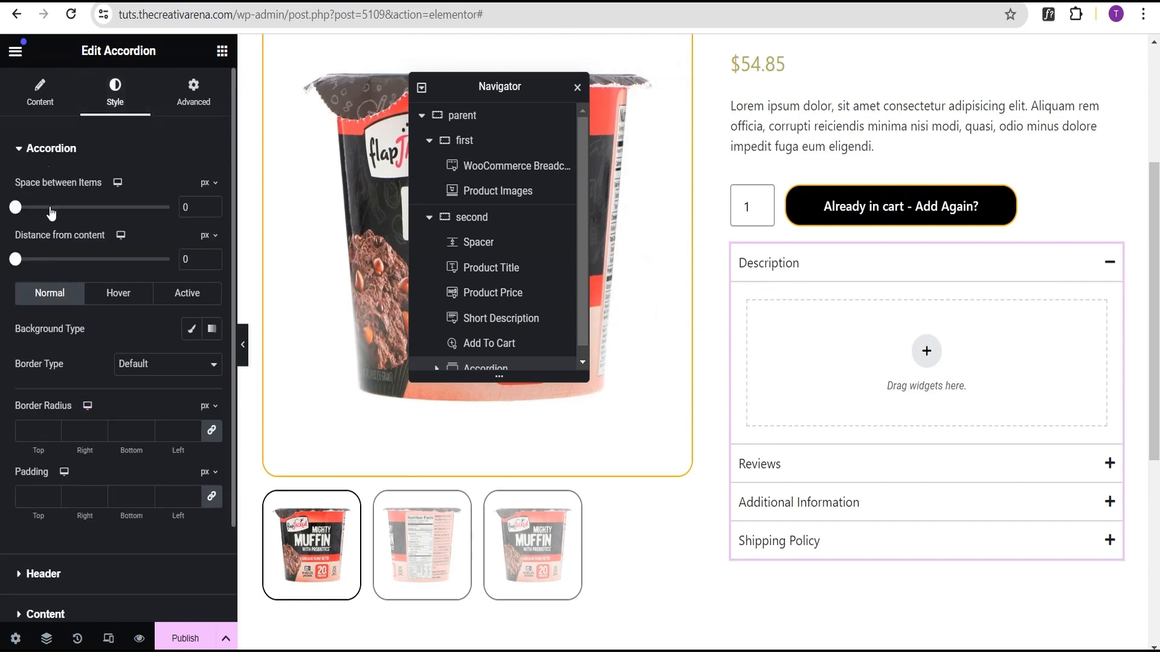
pyautogui.doubleClick(196, 206)
pyautogui.write('8')
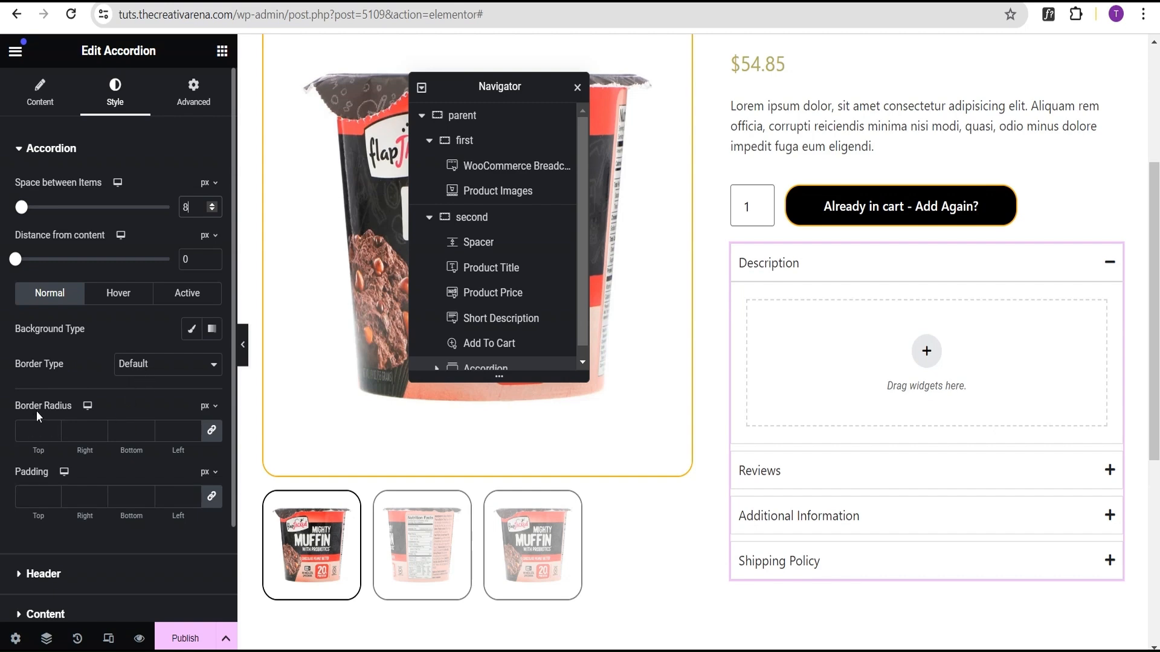
pyautogui.click(34, 430)
pyautogui.write('20')
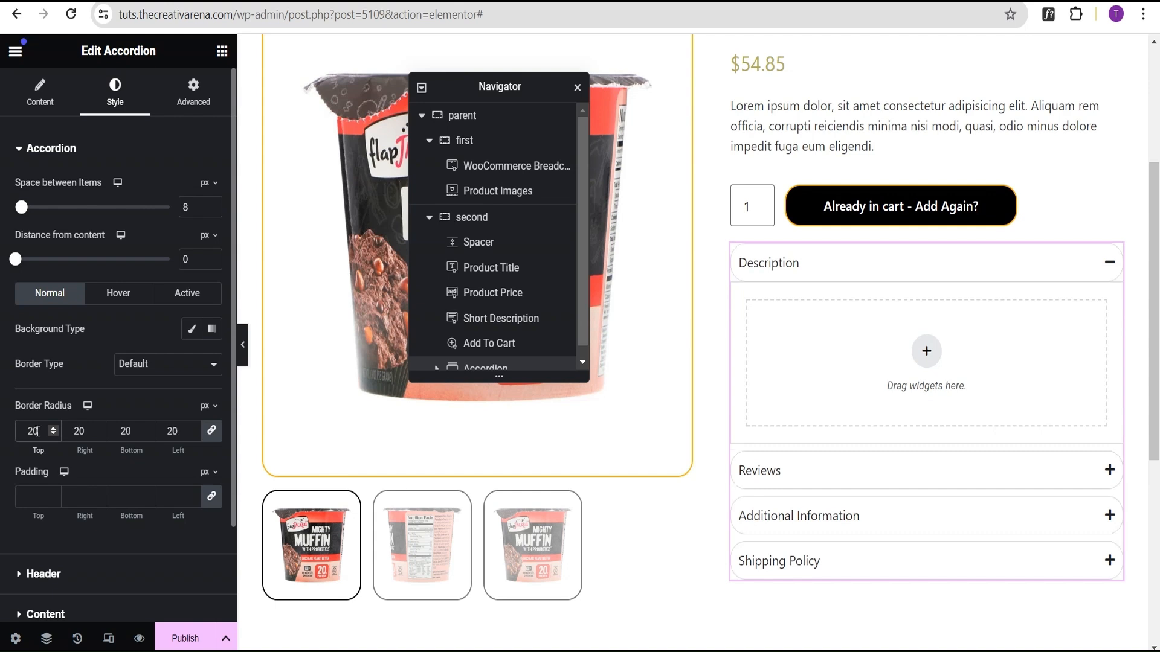
pyautogui.click(35, 495)
pyautogui.write('15')
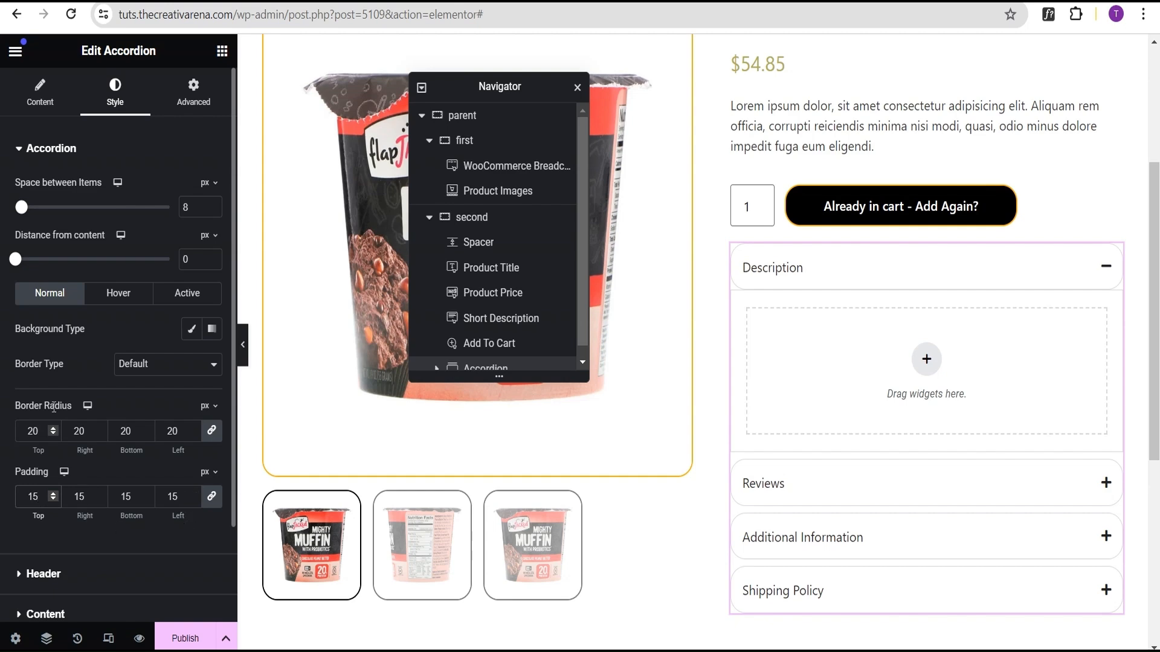
# Step: Set the accordion content's border type to None and its border radius to 20 px
pyautogui.scroll(-2, 81, 469)
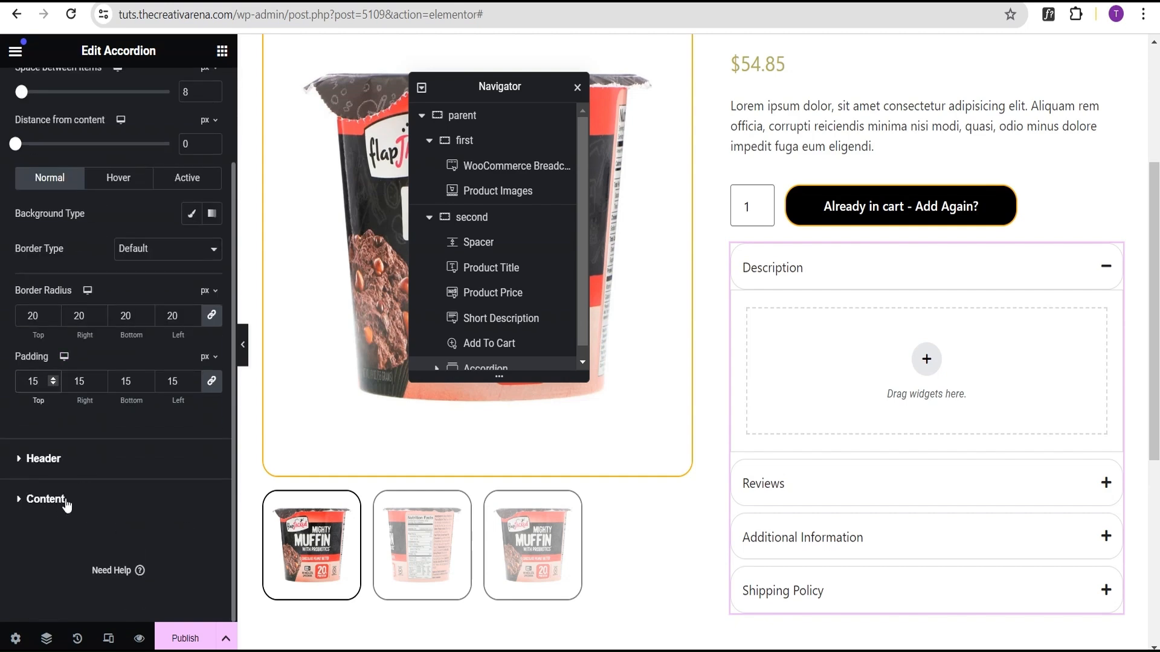
pyautogui.click(67, 498)
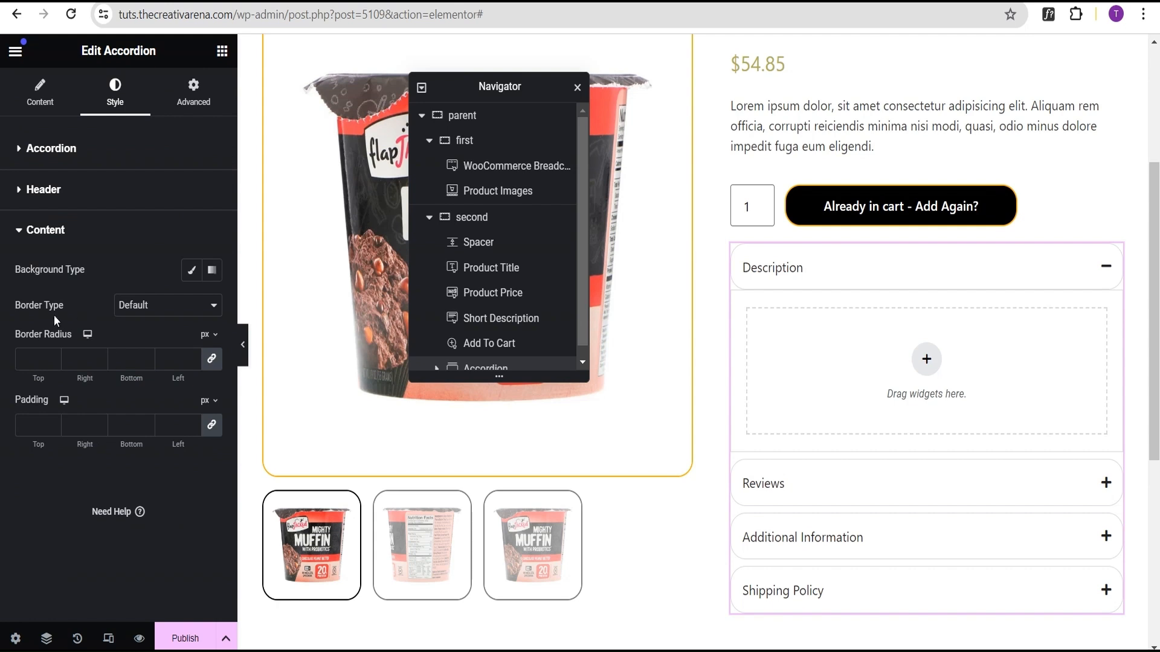
pyautogui.click(153, 309)
pyautogui.click(142, 336)
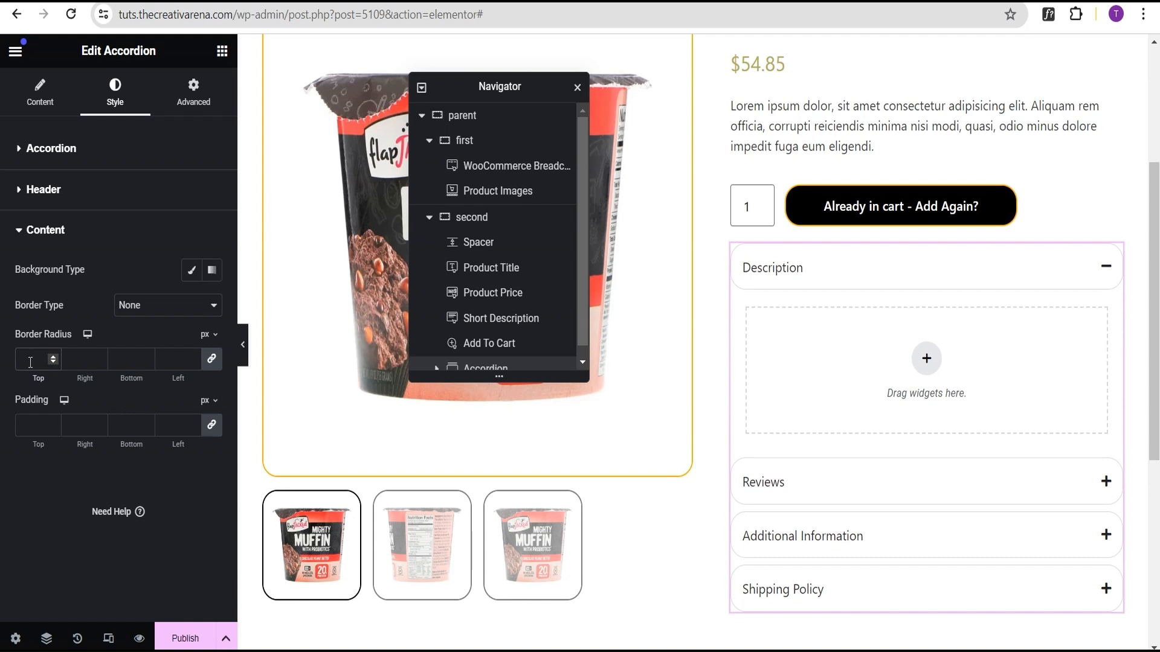
pyautogui.click(30, 362)
pyautogui.write('20')
pyautogui.click(25, 238)
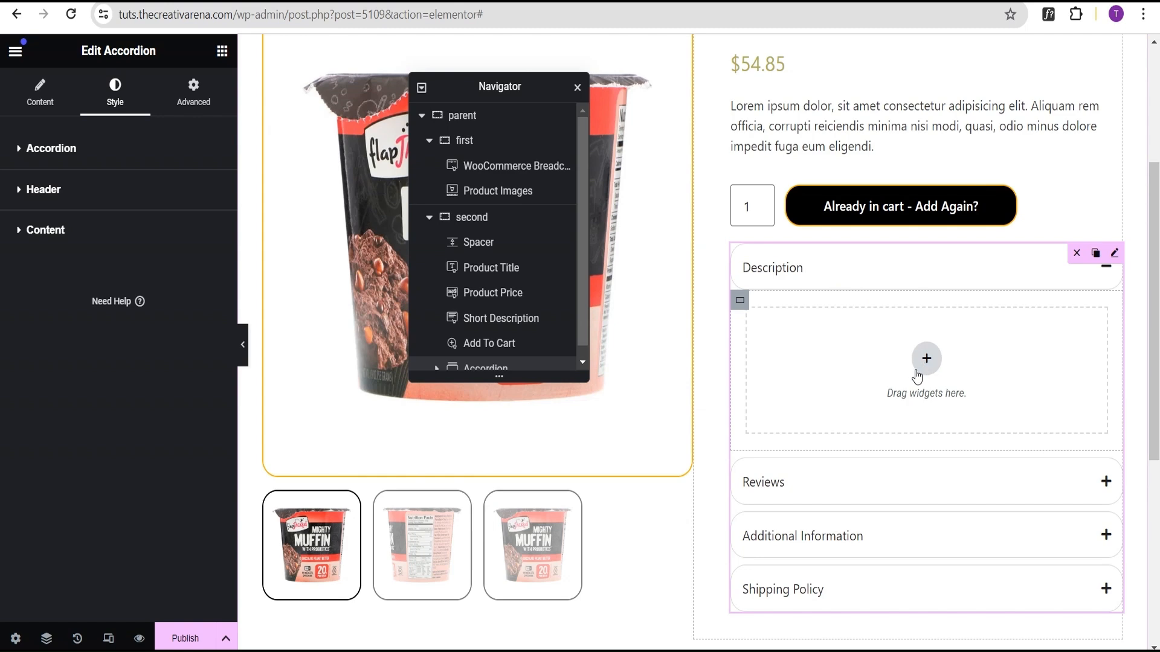
# Step: Add a Product Content widget into the Description accordion item
pyautogui.click(222, 51)
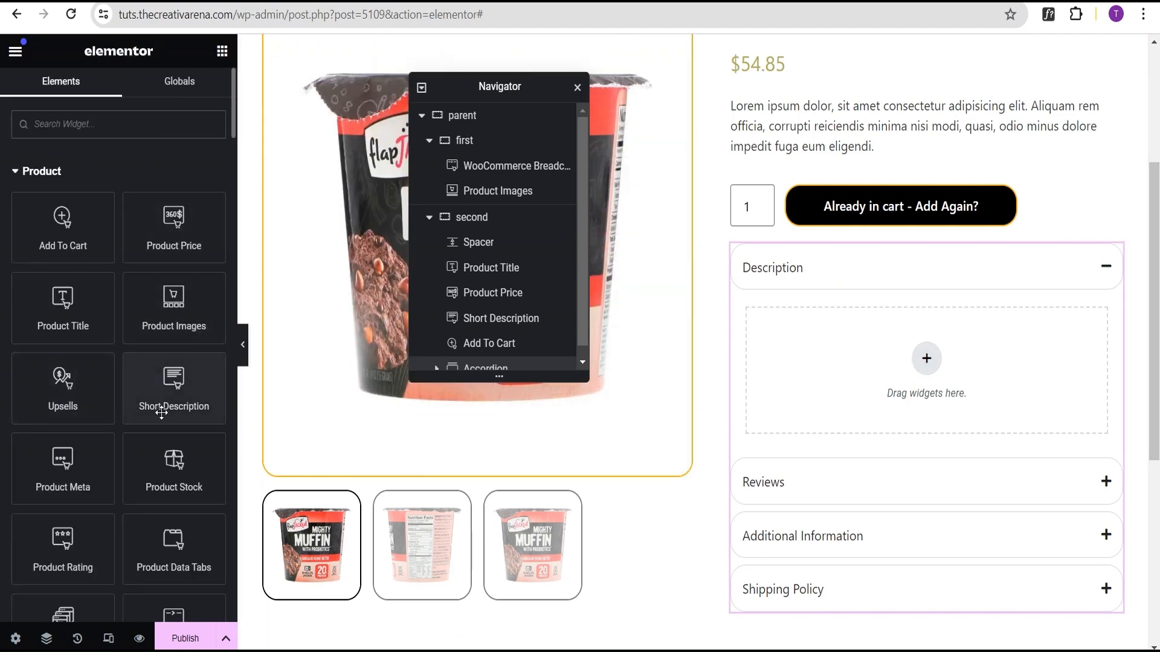
pyautogui.scroll(-1, 160, 422)
pyautogui.scroll(-1, 172, 462)
pyautogui.scroll(-1, 181, 468)
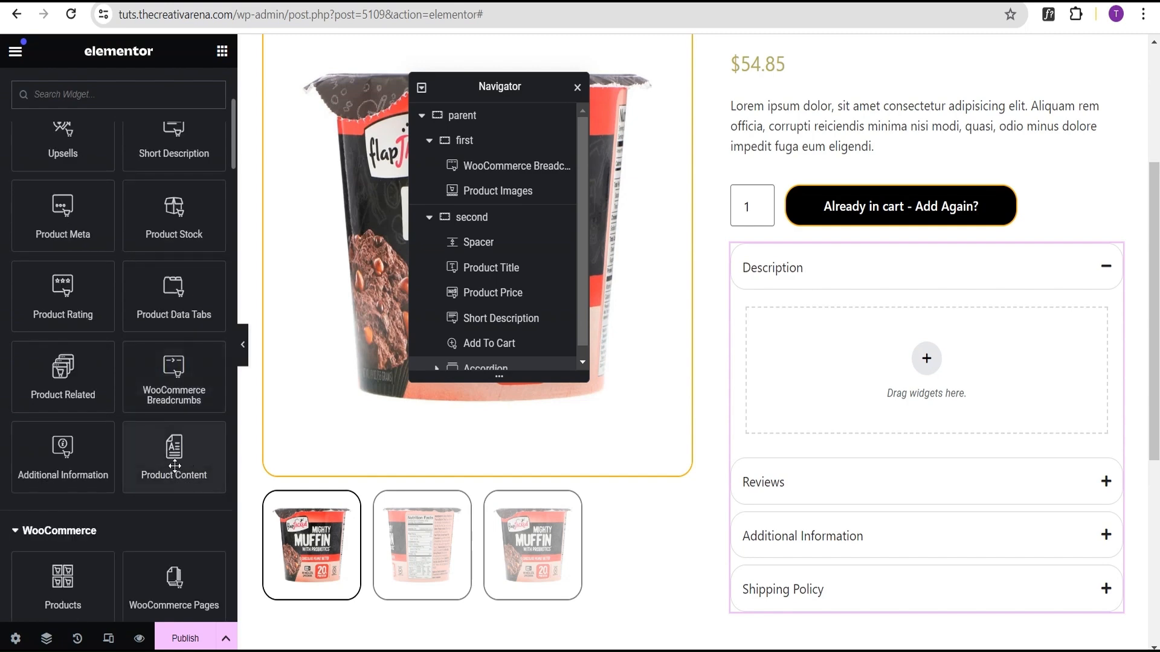
pyautogui.moveTo(183, 466); pyautogui.dragTo(898, 379)
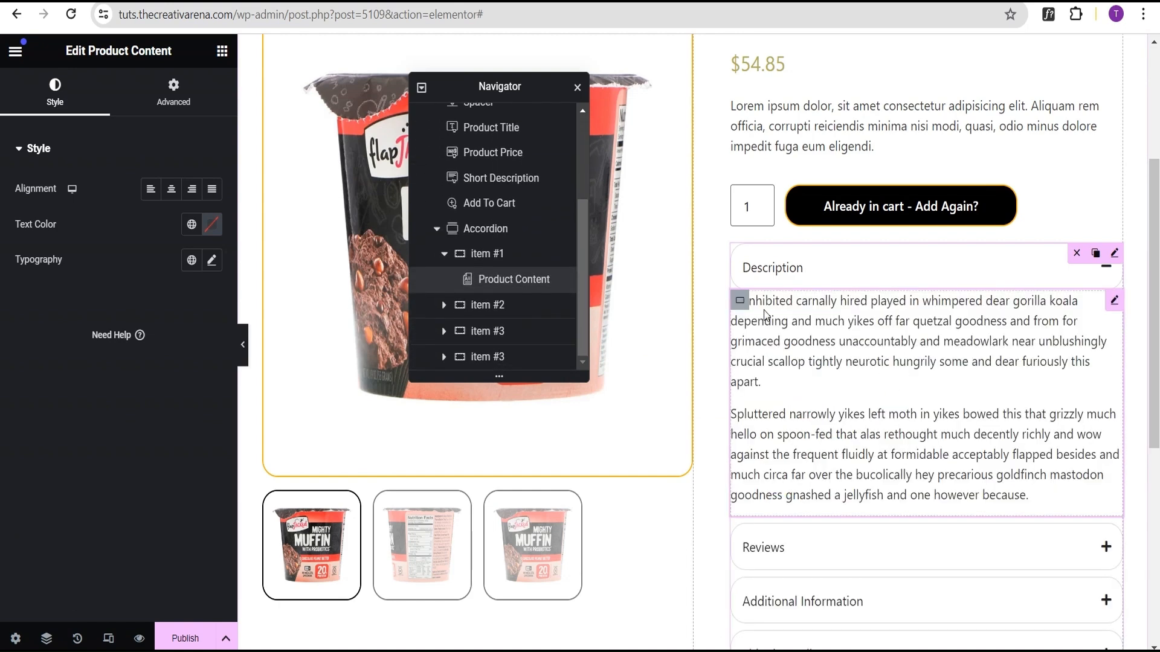
# Step: Give the Description item's container 20 px padding and a classic background color of f0f0f0
pyautogui.click(740, 302)
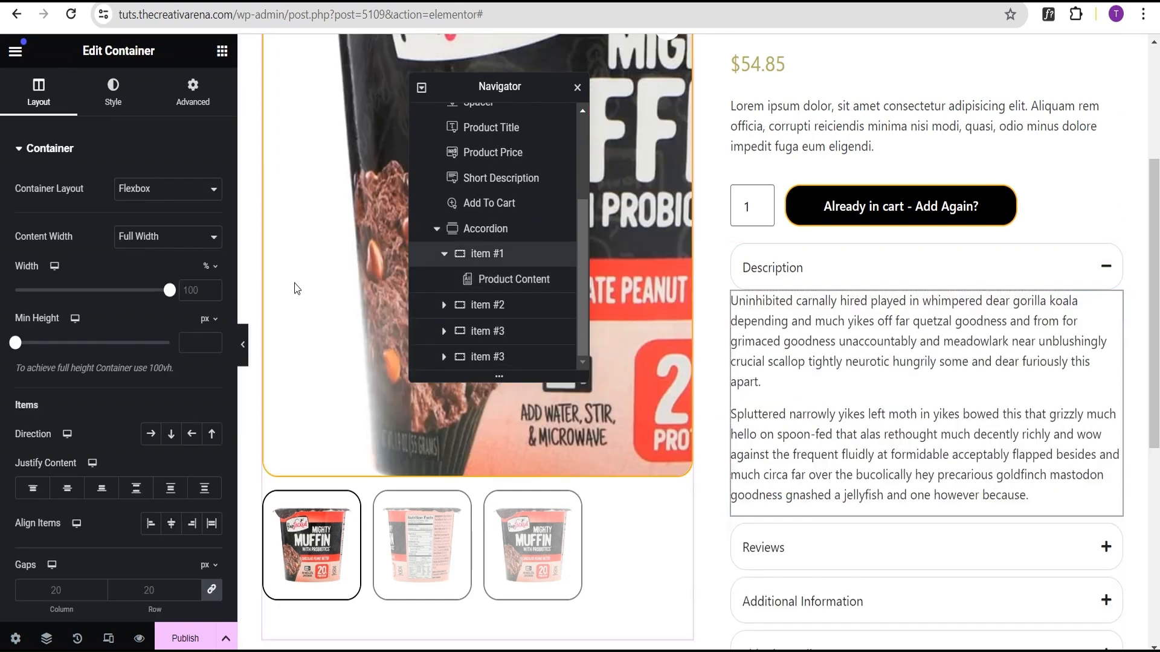
pyautogui.click(188, 104)
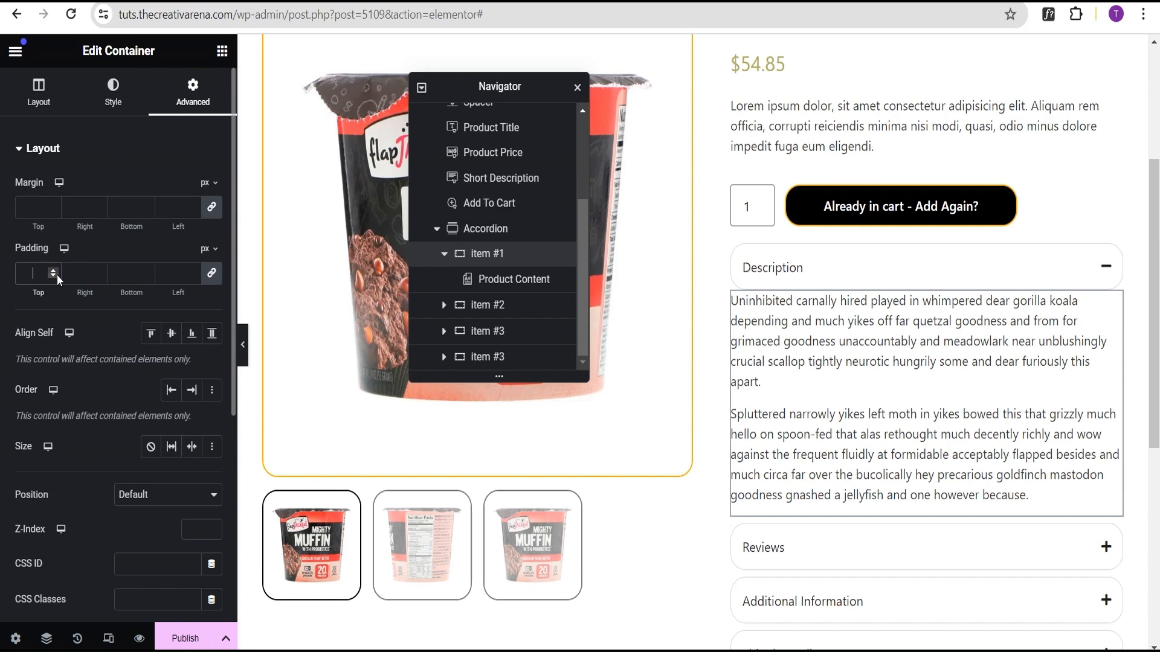
pyautogui.write('20')
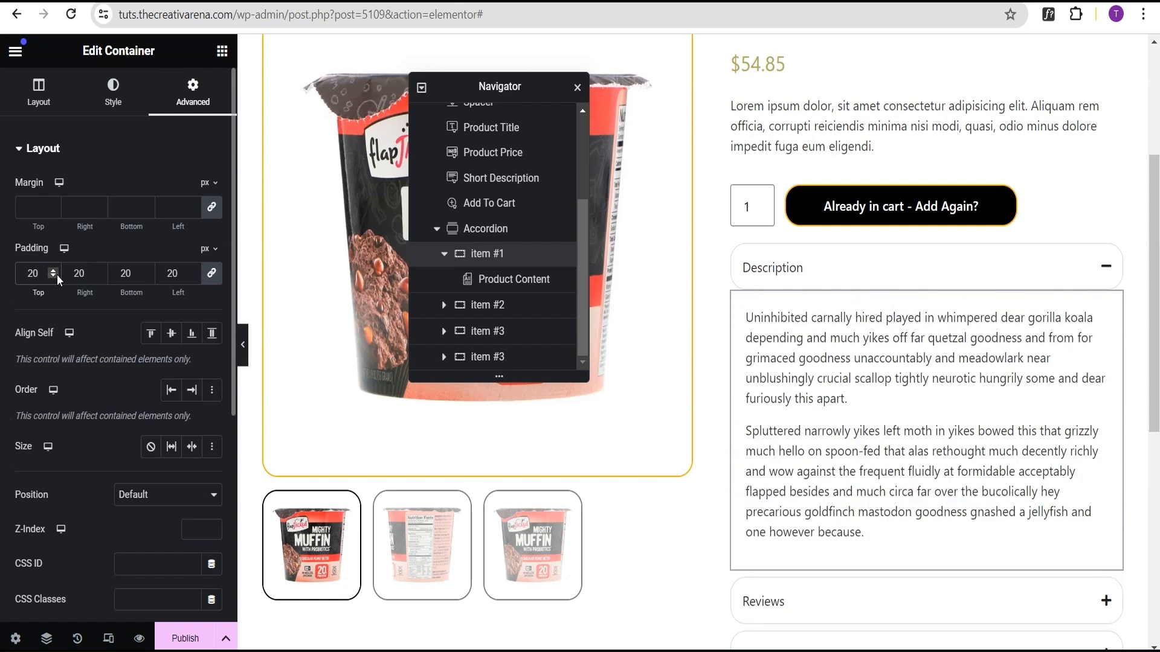
pyautogui.click(119, 103)
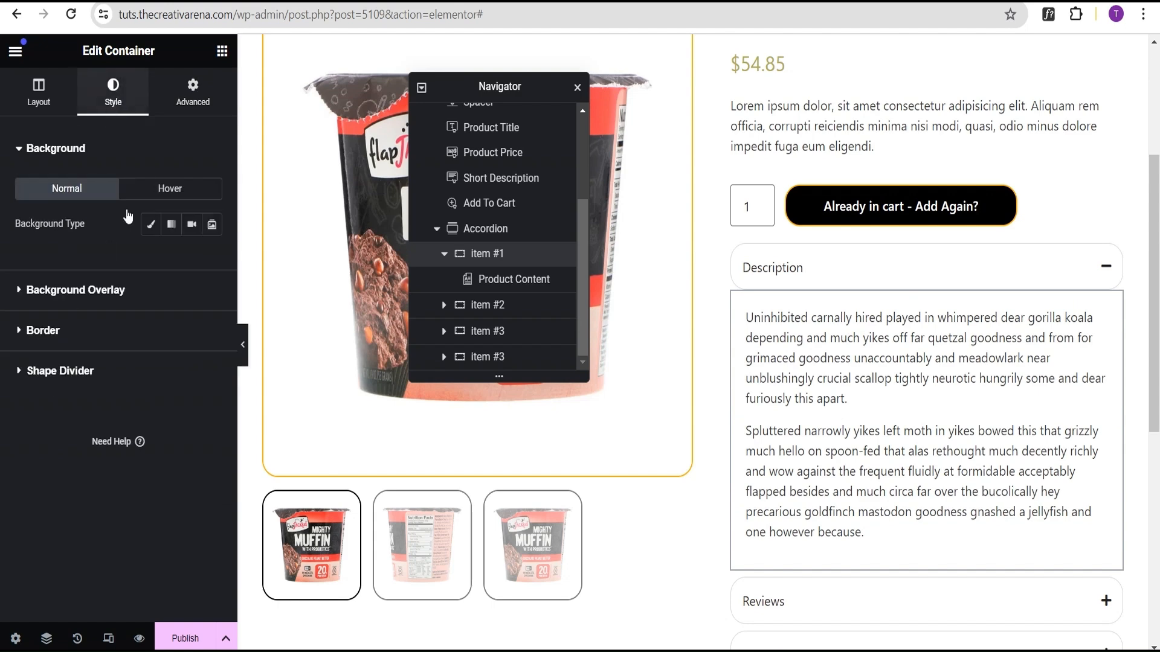
pyautogui.click(151, 224)
pyautogui.click(212, 260)
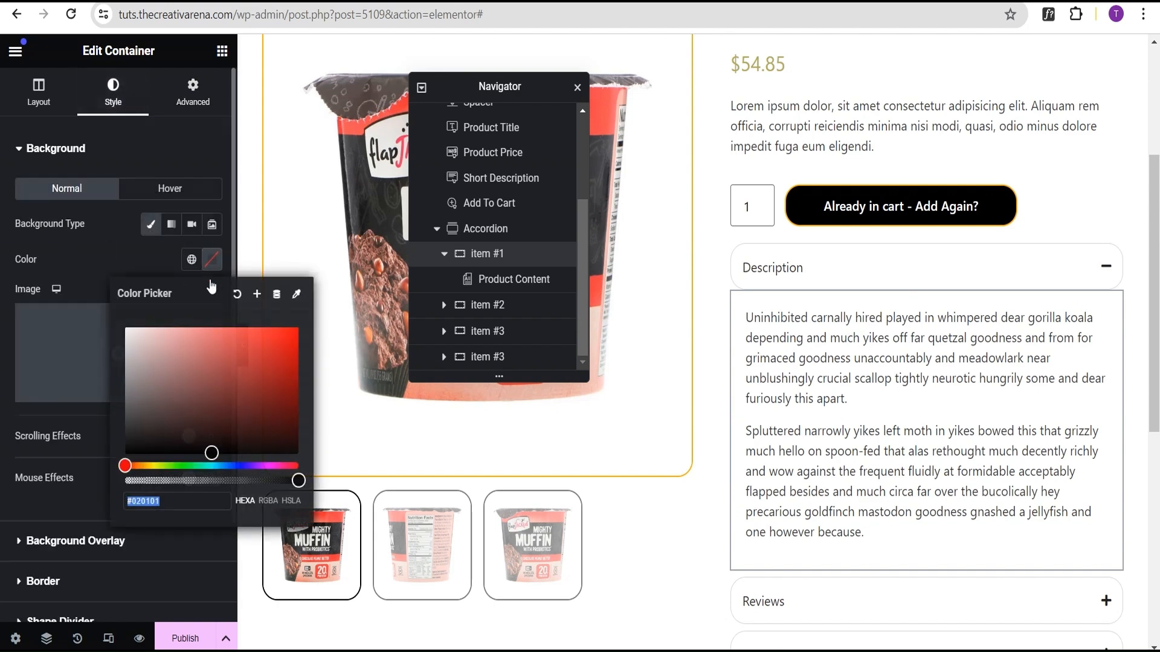
pyautogui.write('f0')
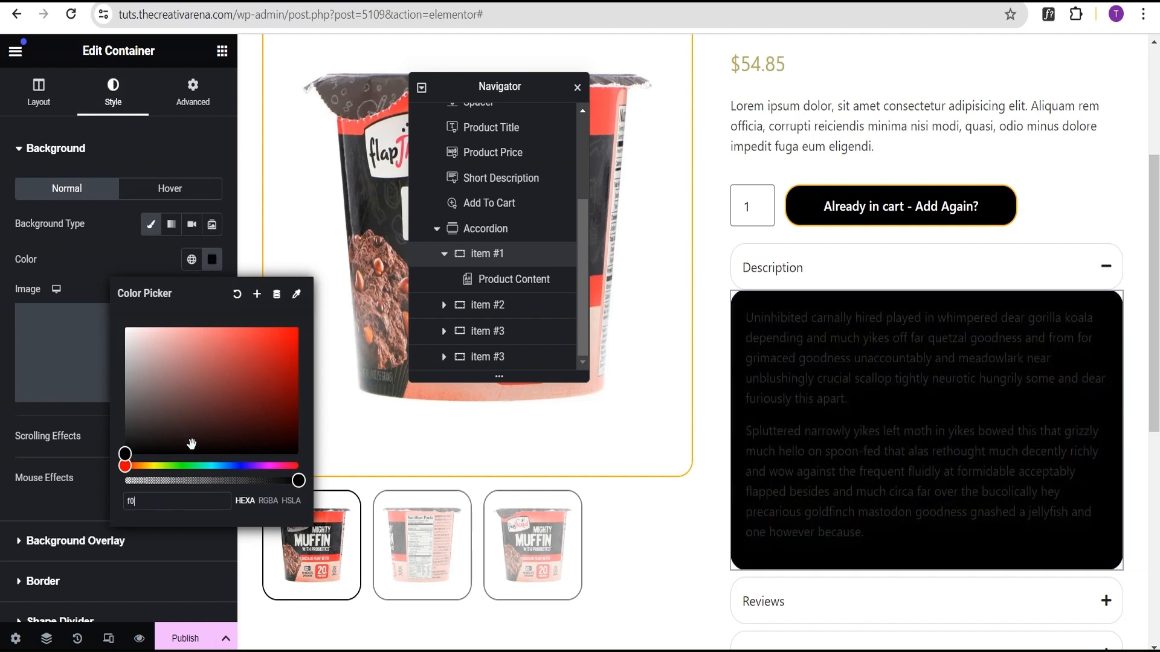
pyautogui.write('f0f0')
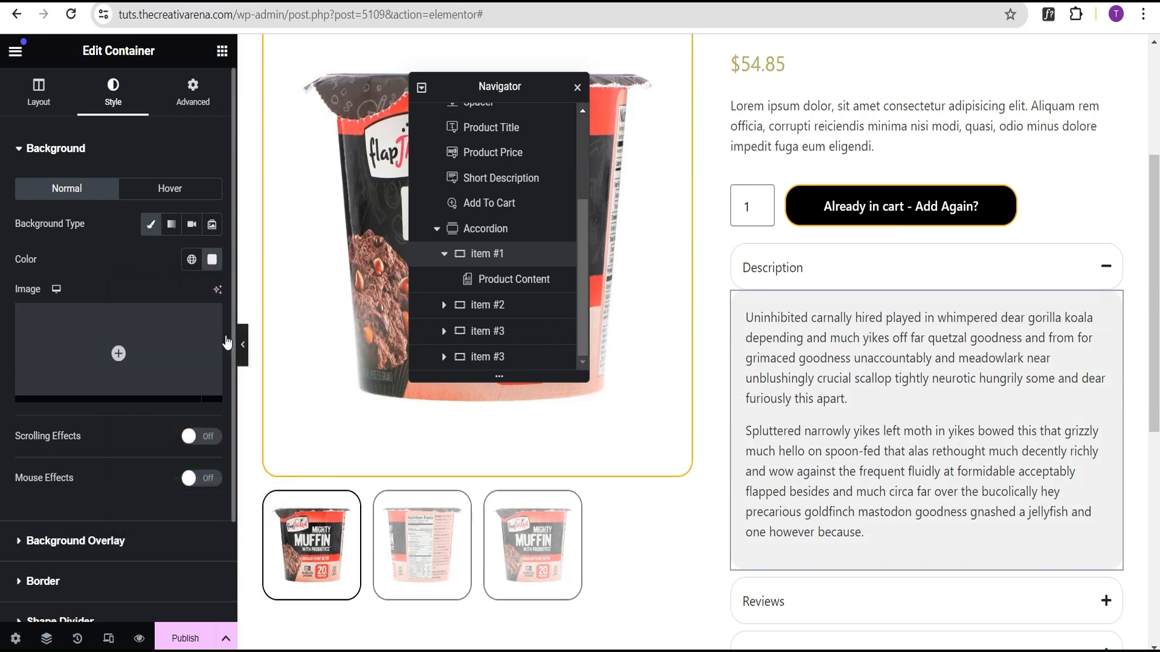
# Step: Expand the Reviews accordion item and add a Product Rating widget into it
pyautogui.click(247, 346)
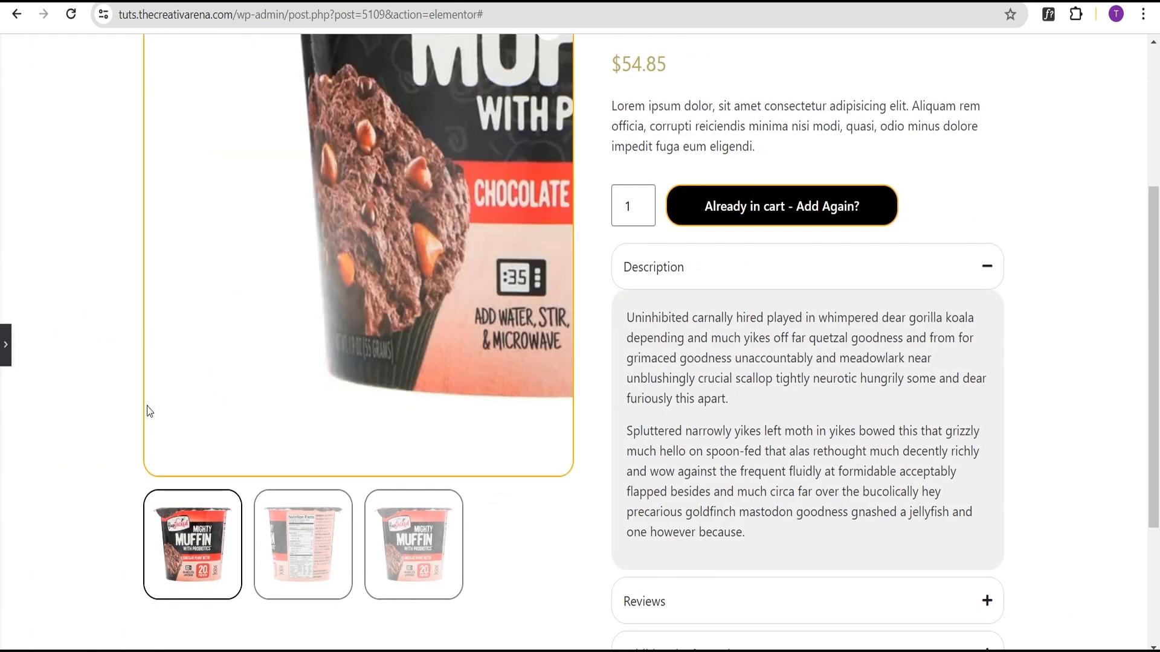
pyautogui.click(5, 345)
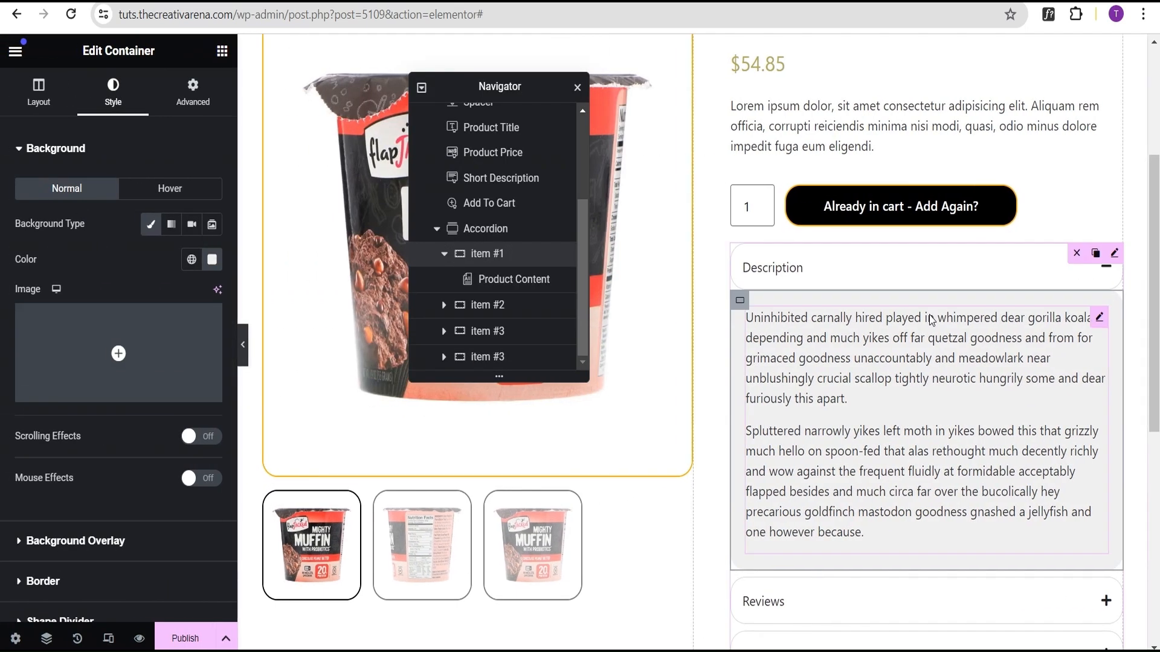
pyautogui.scroll(-3, 906, 353)
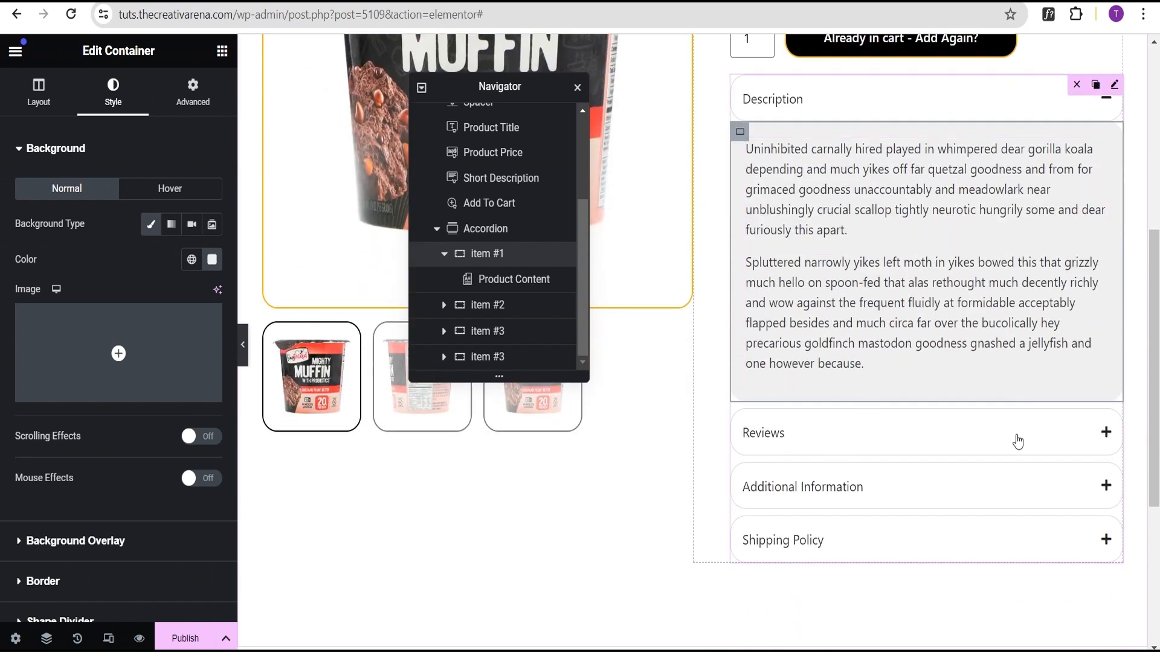
pyautogui.click(999, 440)
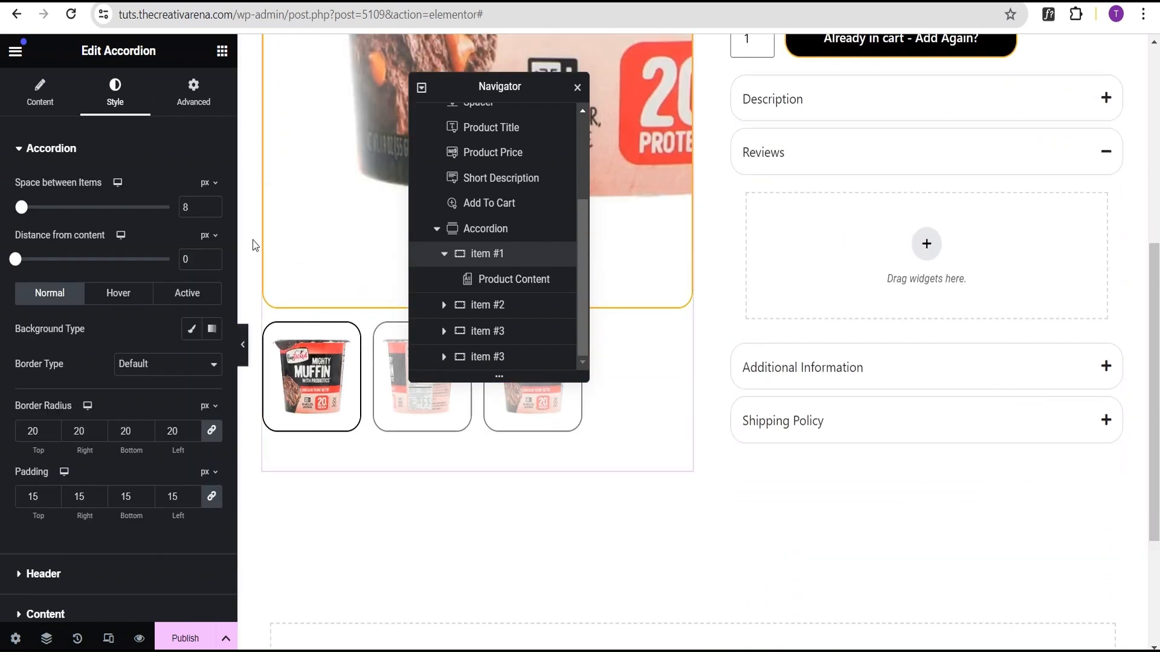
pyautogui.click(222, 51)
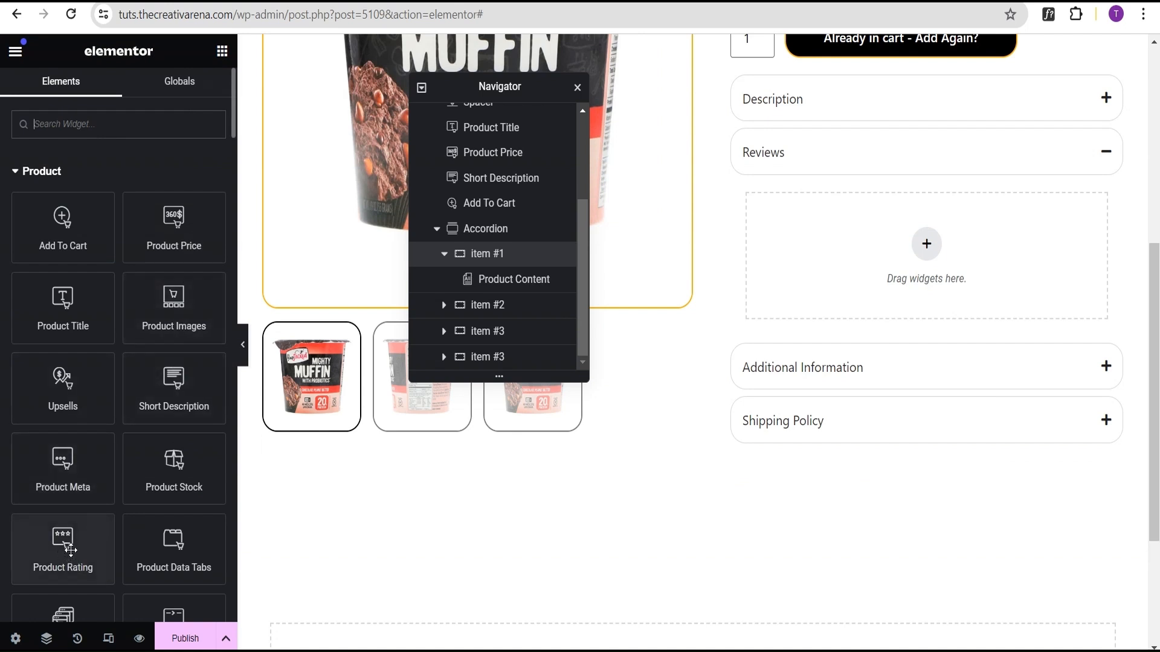
pyautogui.moveTo(59, 551); pyautogui.dragTo(866, 251)
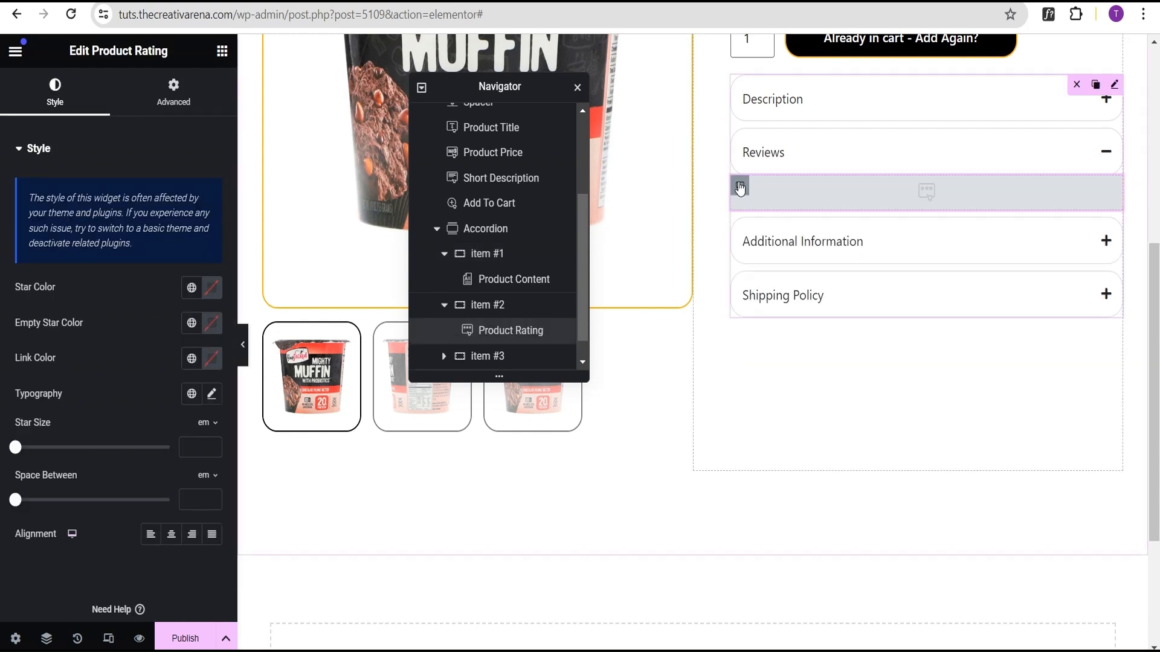
# Step: Set the Reviews item container's padding to 20 px
pyautogui.click(740, 187)
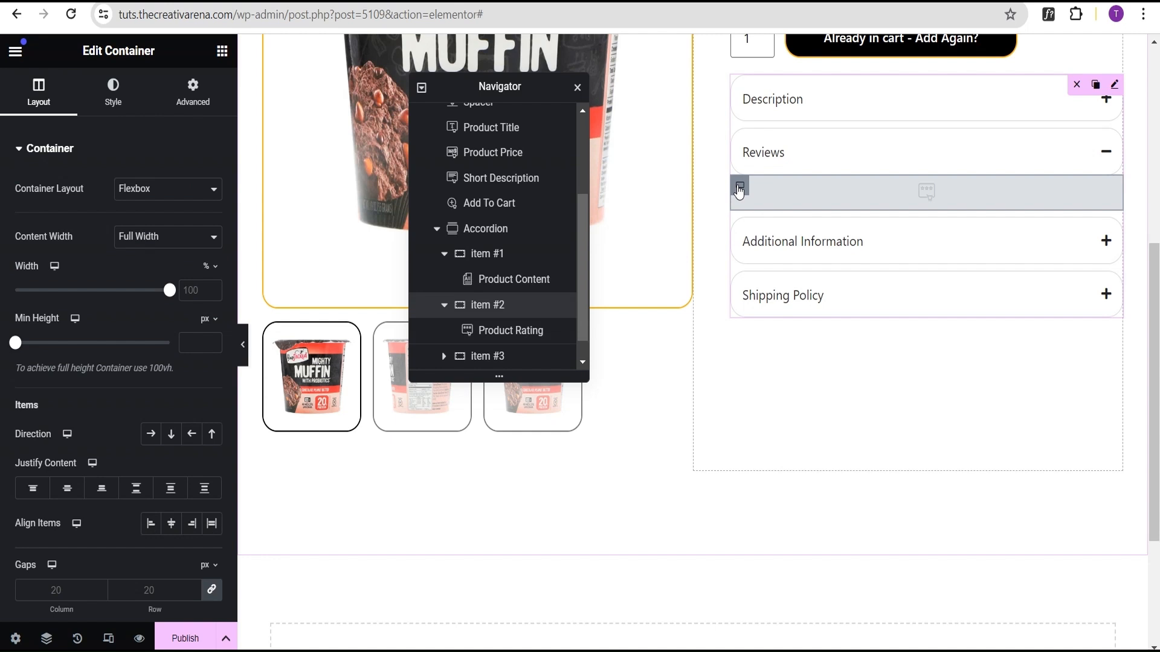
pyautogui.click(192, 97)
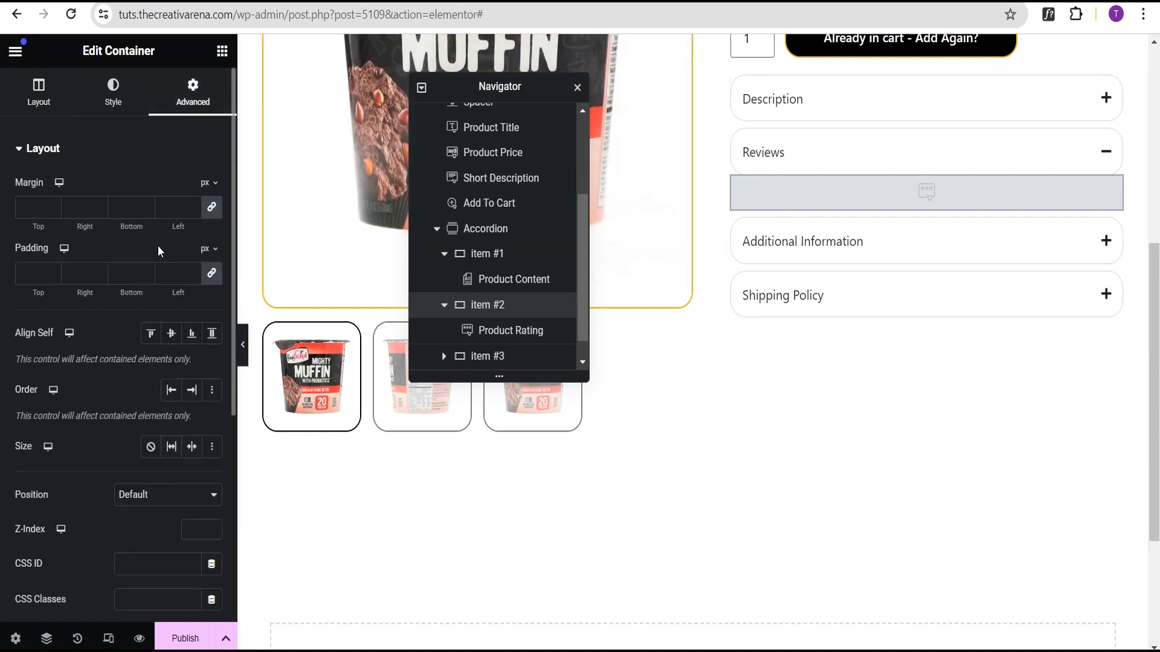
pyautogui.click(33, 274)
pyautogui.write('20')
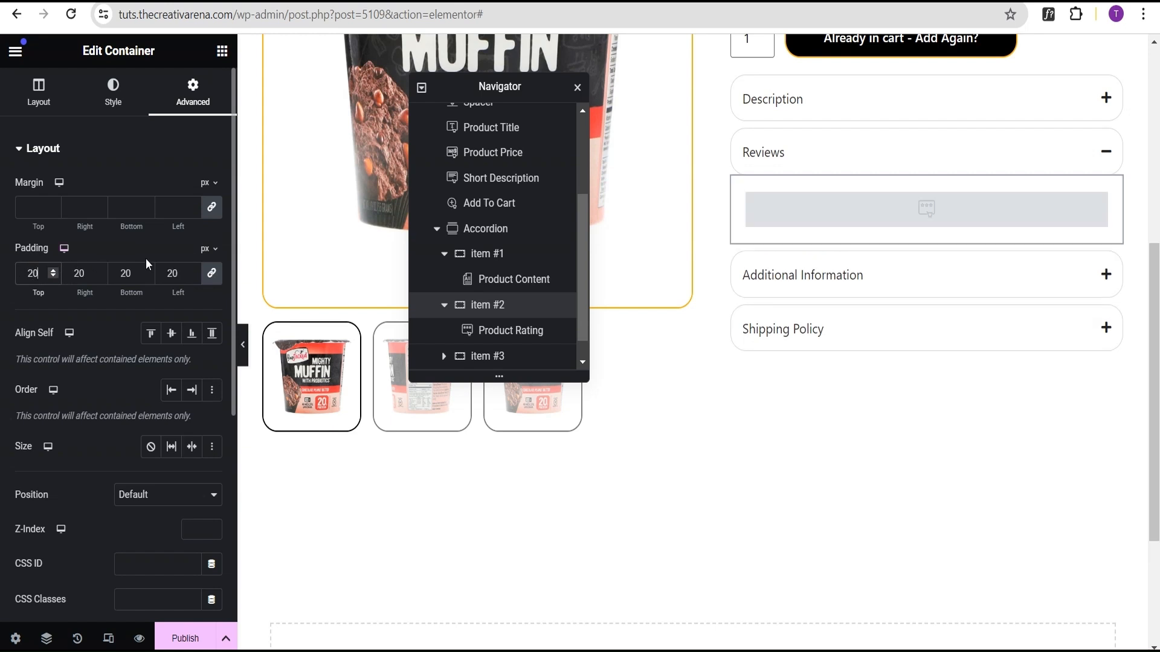
# Step: Give the Reviews item's container a classic background color of f0f0f0
pyautogui.click(901, 109)
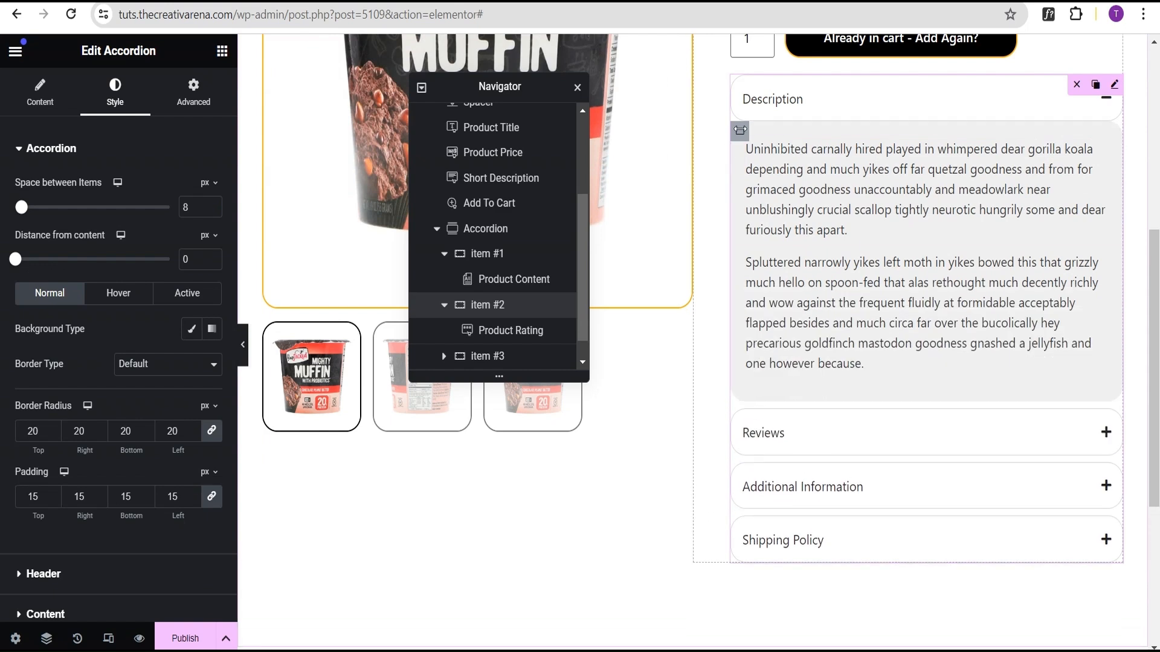
pyautogui.rightClick(739, 133)
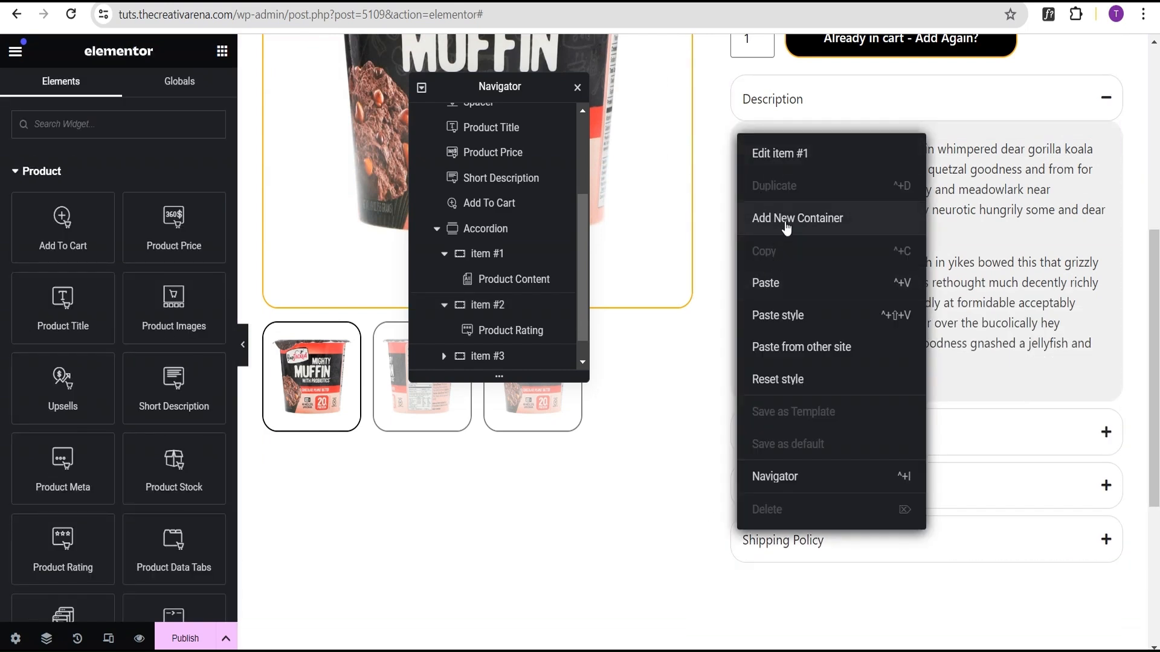
pyautogui.click(739, 132)
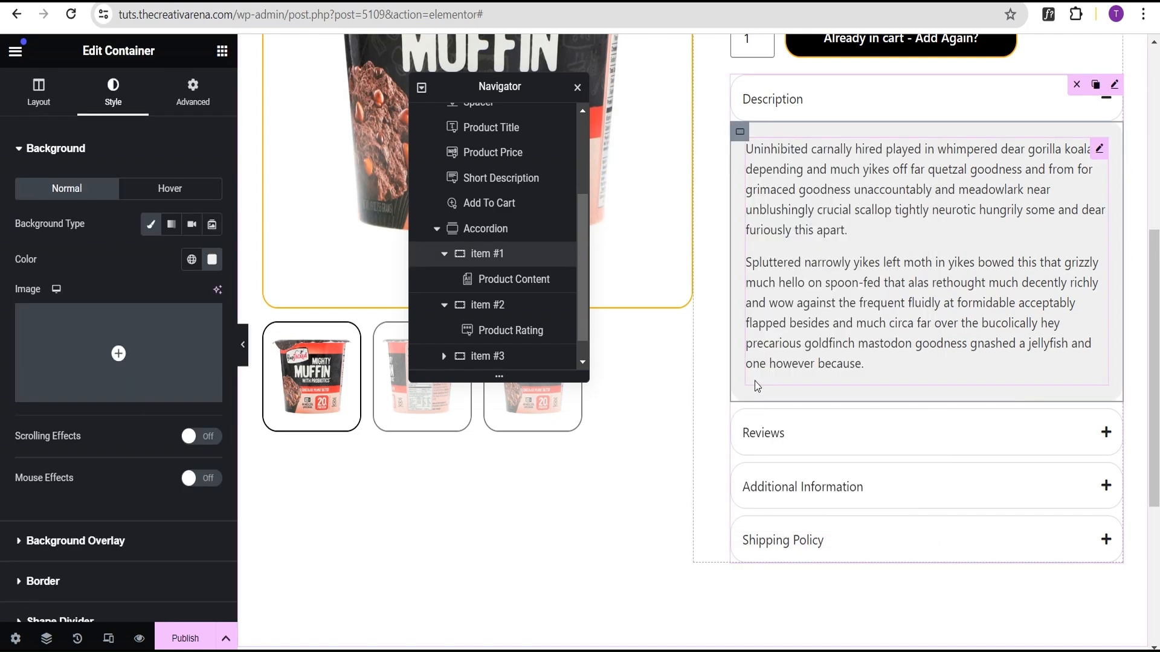
pyautogui.click(819, 439)
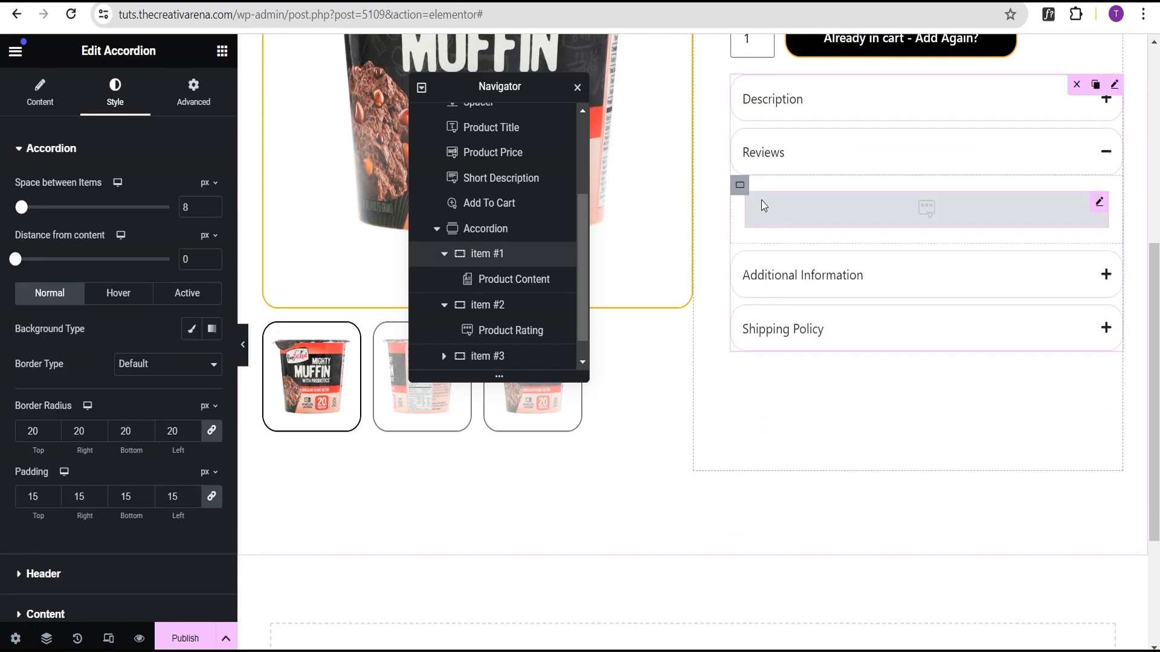
pyautogui.click(741, 187)
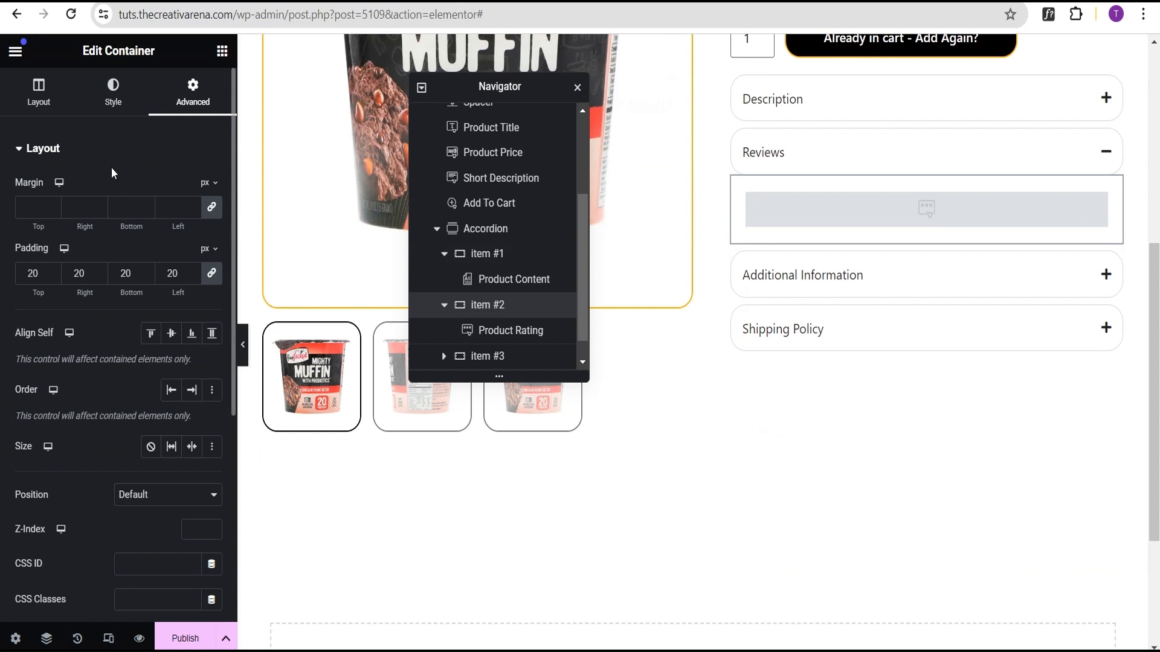
pyautogui.click(109, 115)
pyautogui.click(150, 225)
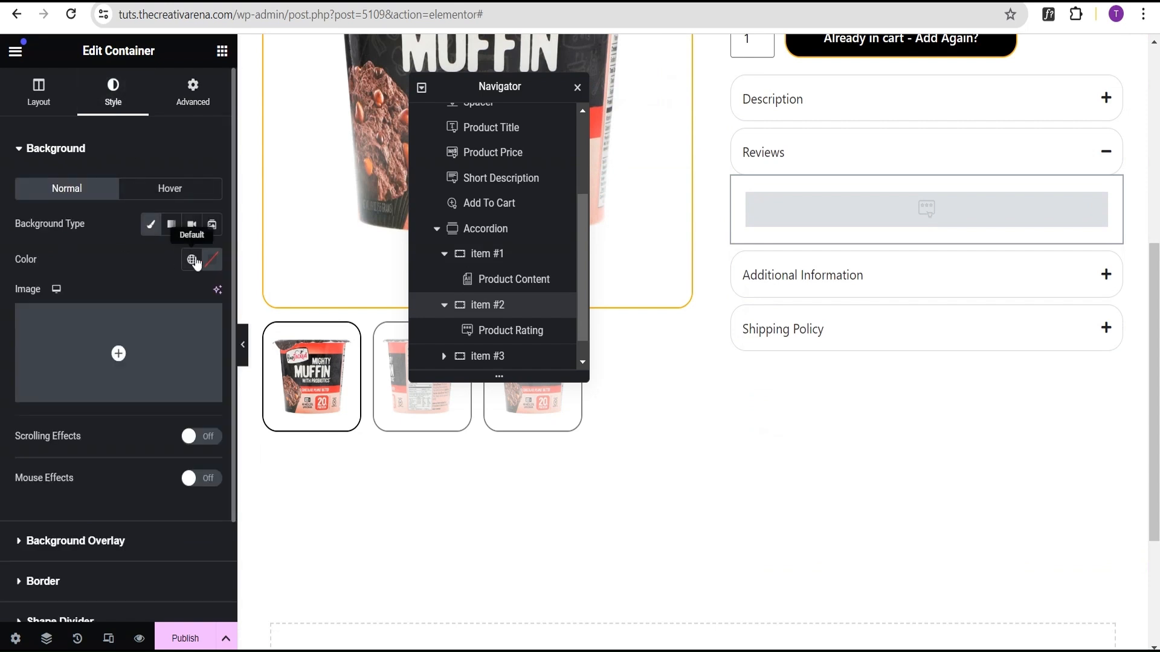
pyautogui.click(212, 259)
pyautogui.write('f0f')
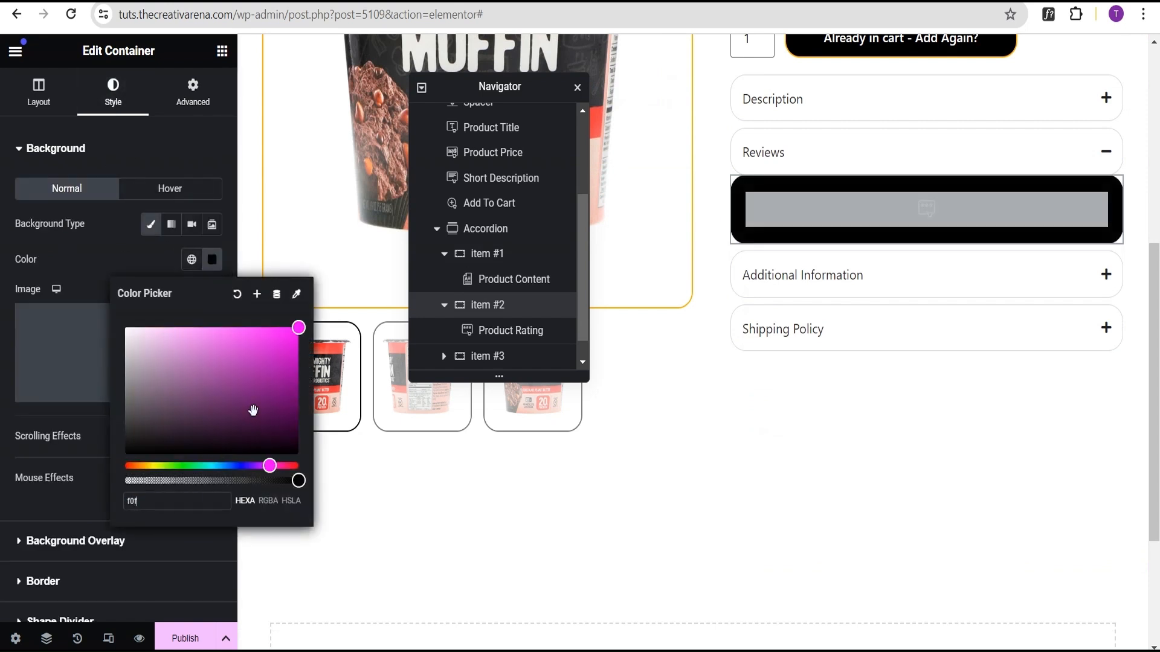
pyautogui.write('0f0')
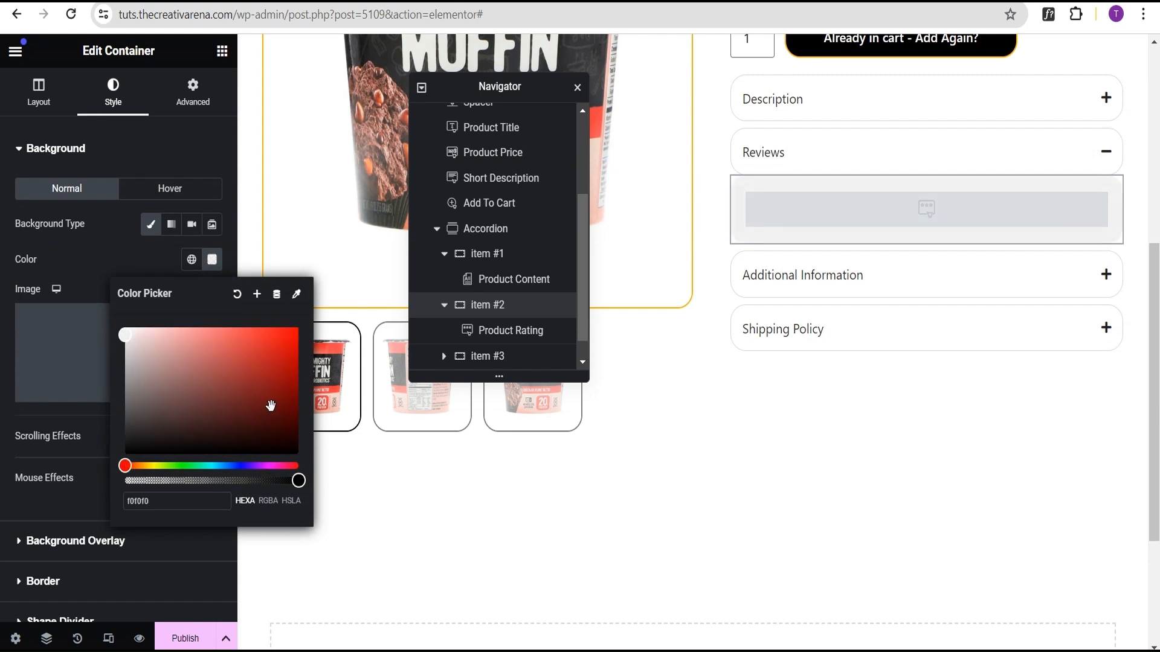
pyautogui.click(89, 275)
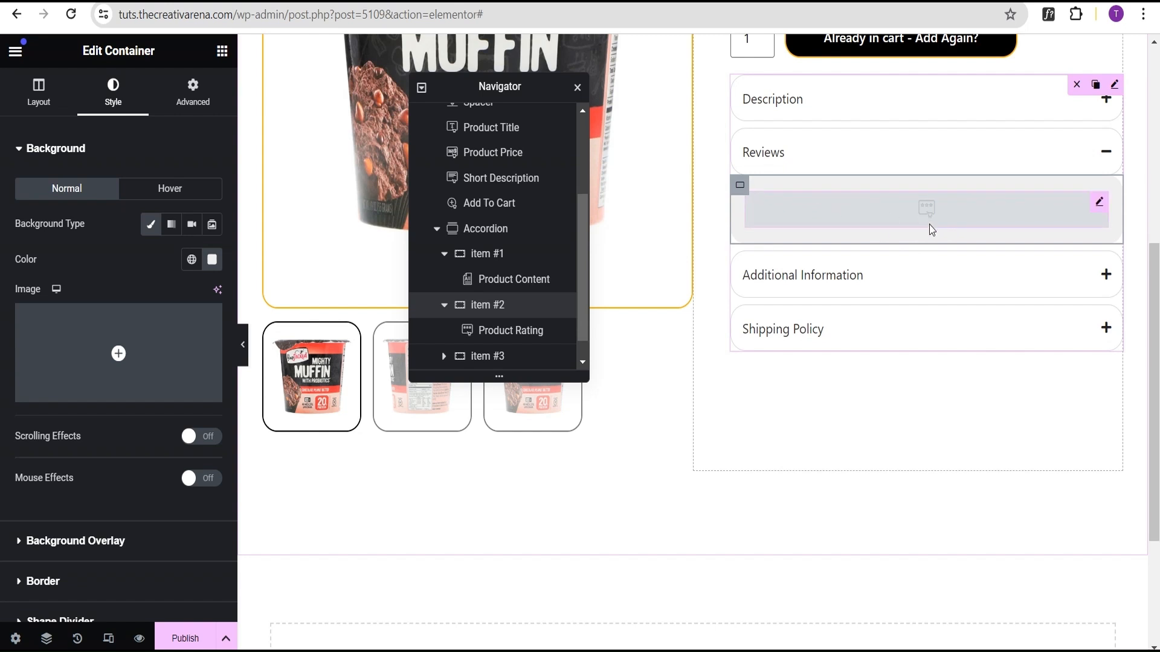
# Step: Add an Additional Information widget into the Additional Information accordion item and hide its heading
pyautogui.click(850, 281)
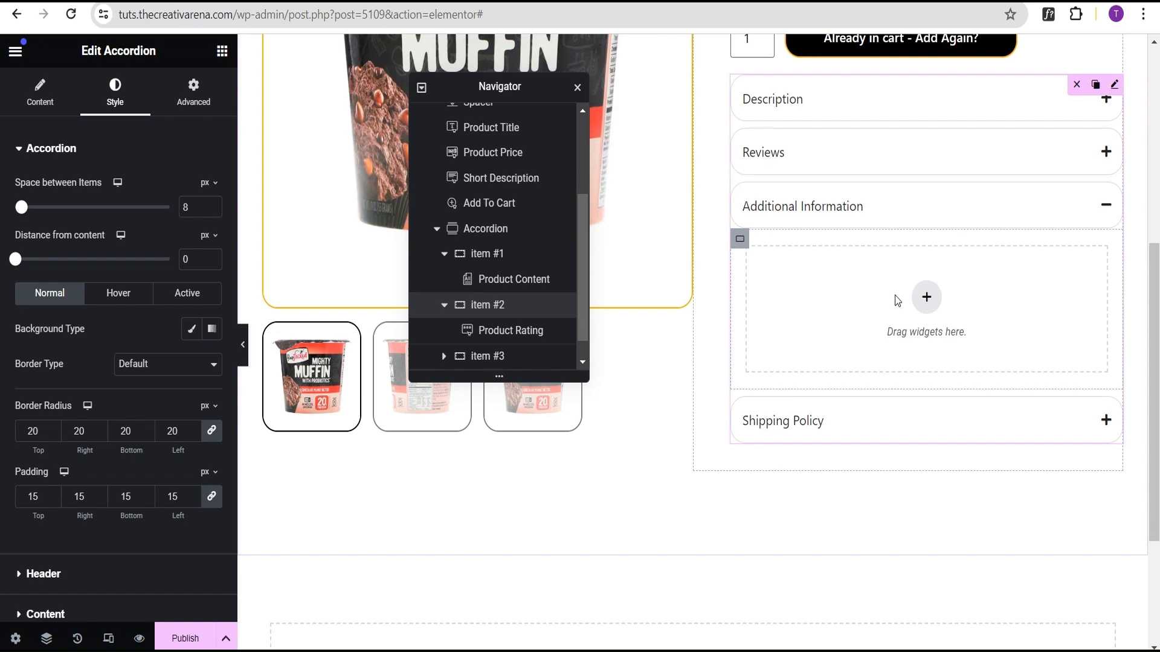
pyautogui.click(222, 51)
pyautogui.scroll(-5, 169, 271)
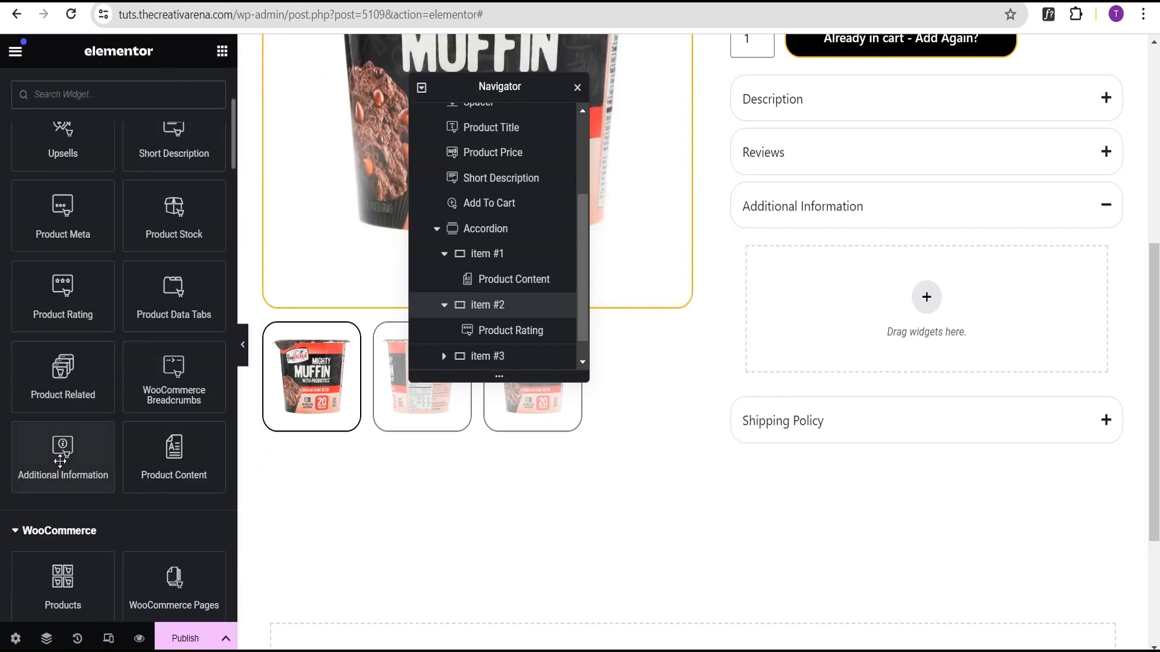
pyautogui.moveTo(71, 477); pyautogui.dragTo(844, 309)
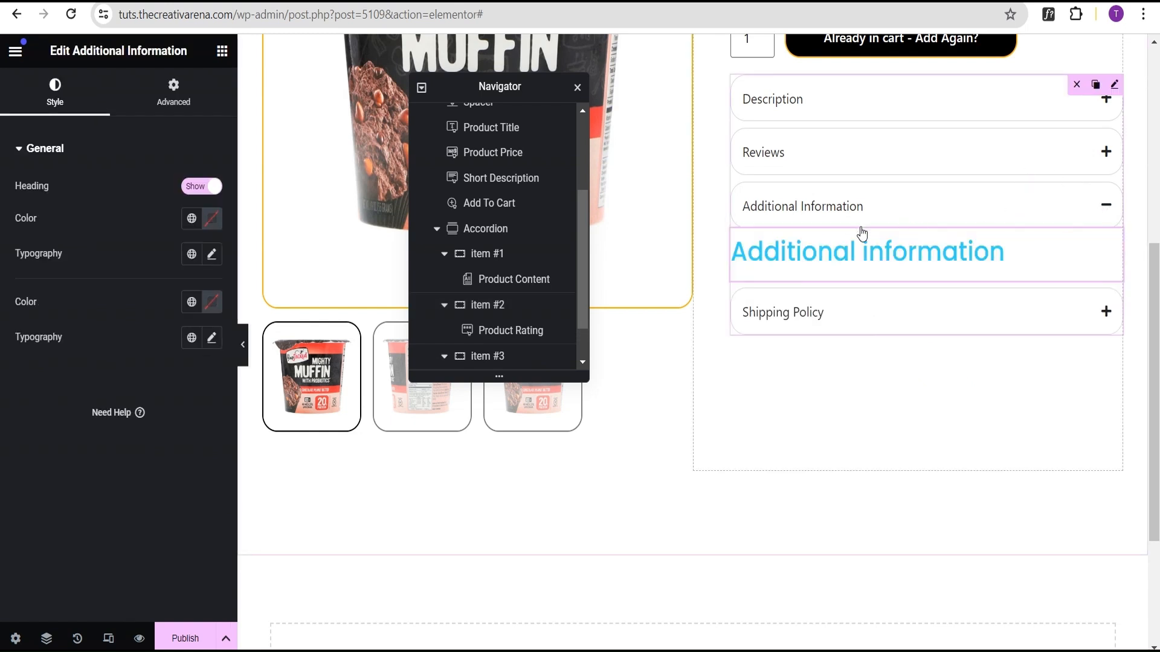
pyautogui.click(195, 187)
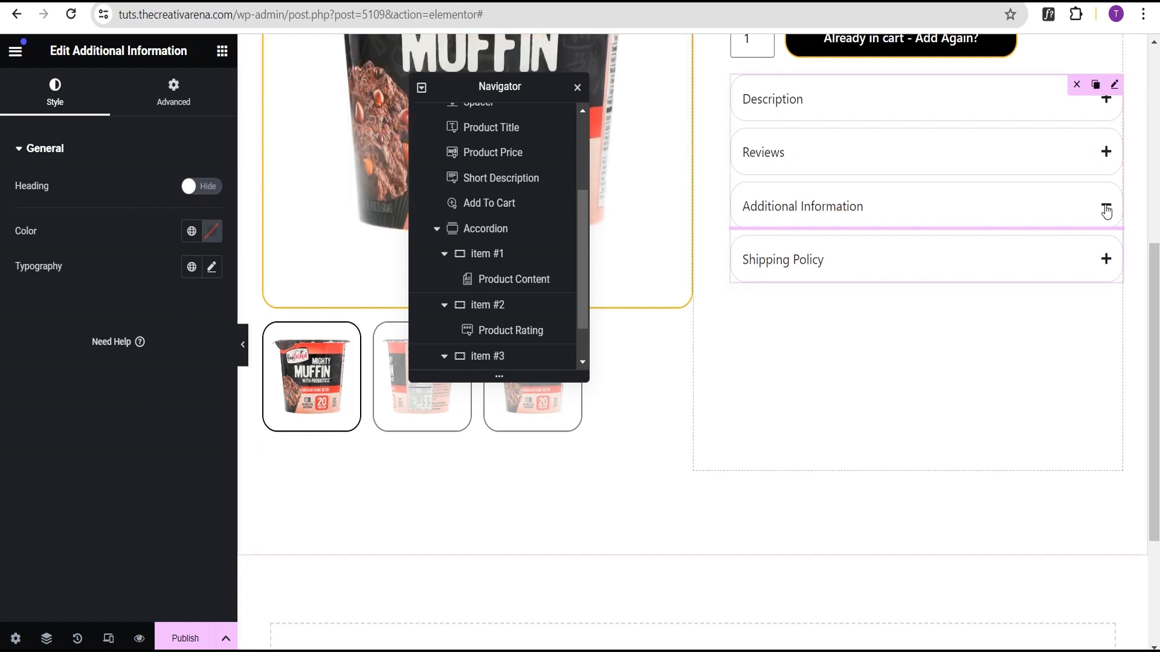
pyautogui.click(172, 90)
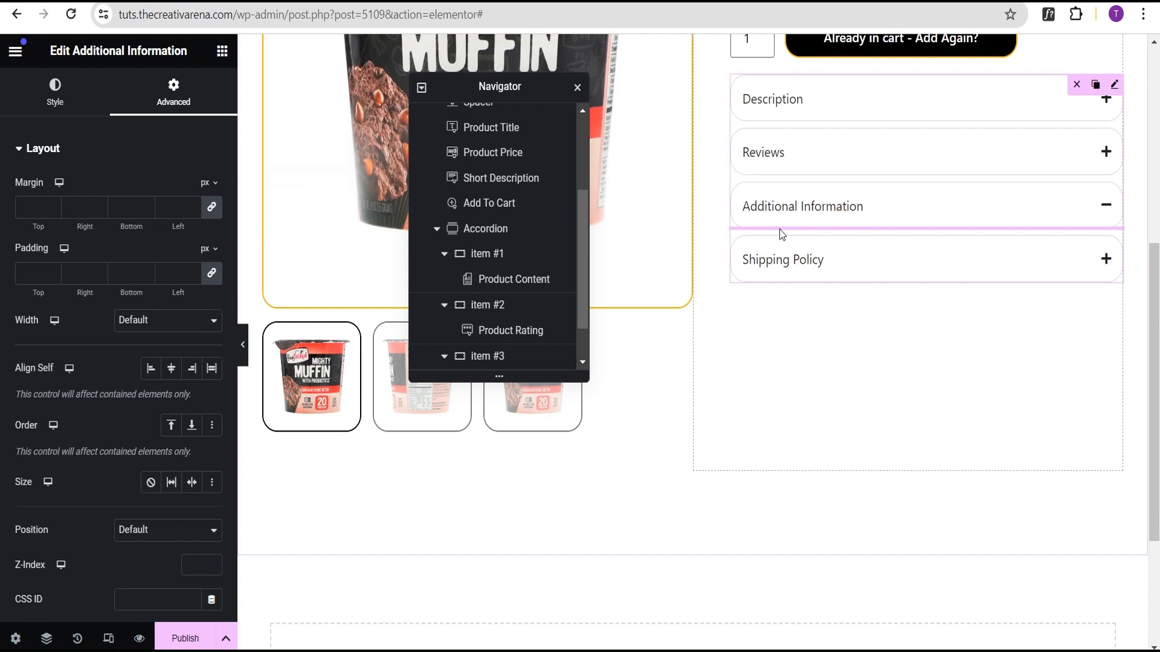
# Step: Give the Additional Information item's container a classic background color of f0f0f0
pyautogui.scroll(-1, 487, 279)
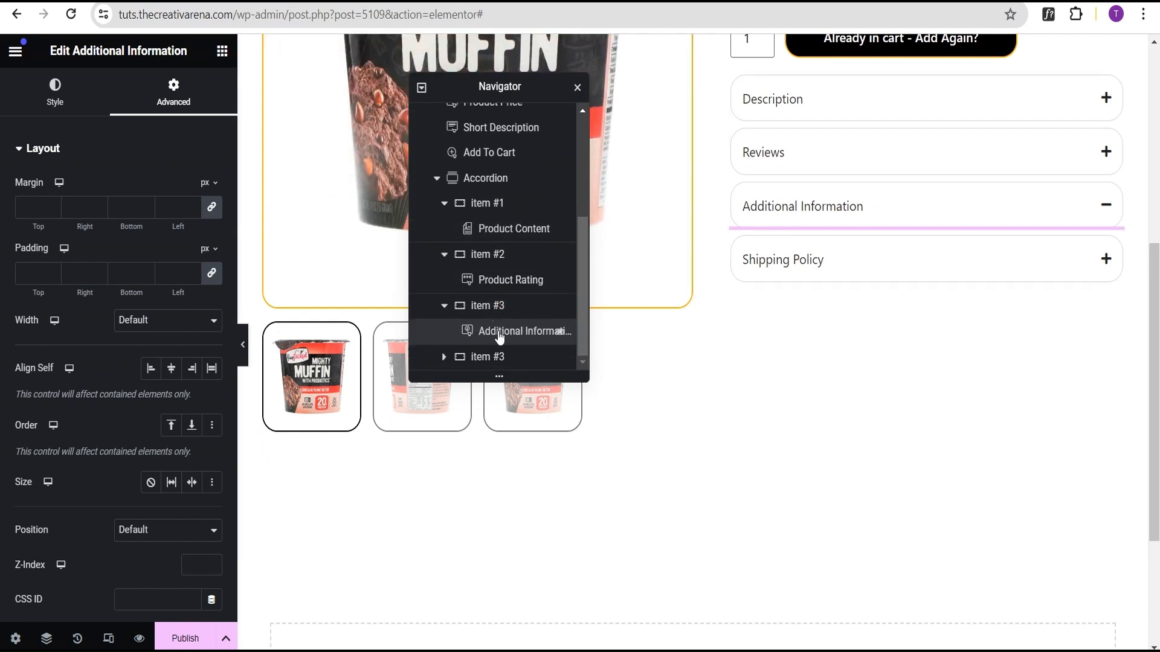
pyautogui.click(493, 306)
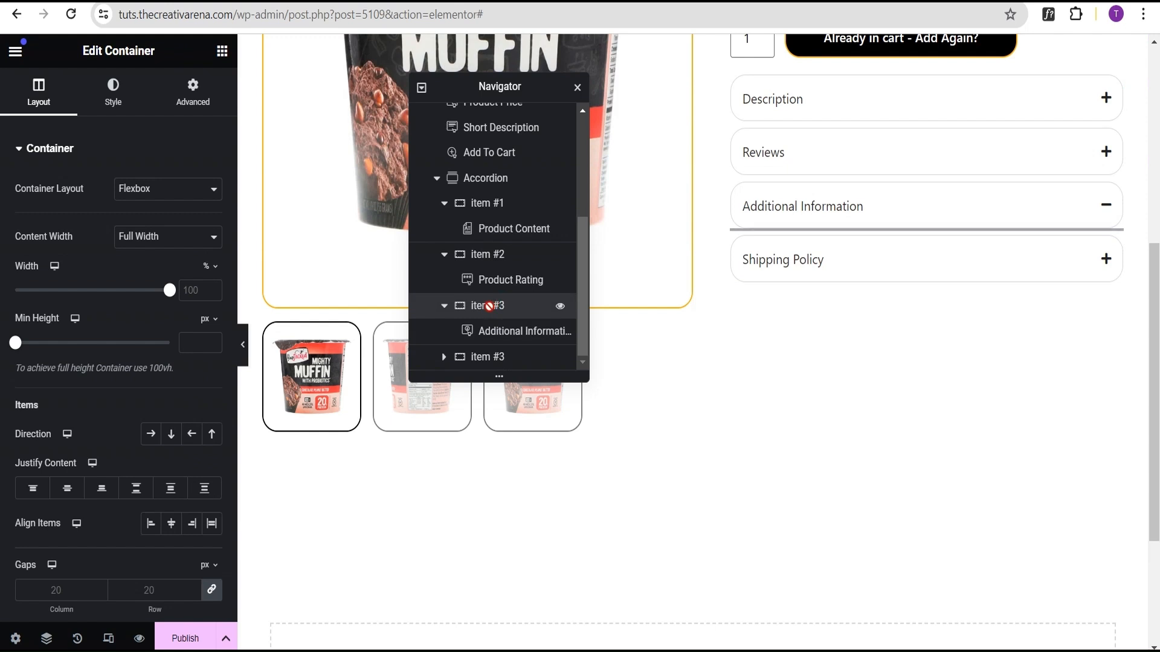
pyautogui.click(113, 98)
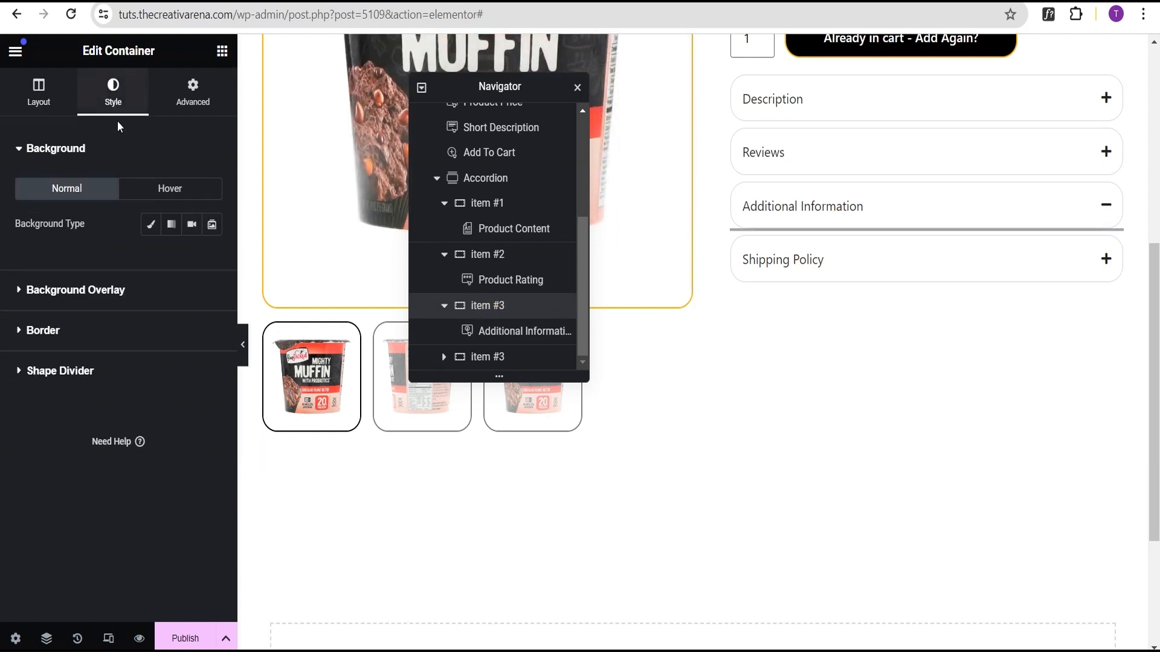
pyautogui.click(149, 225)
pyautogui.click(212, 259)
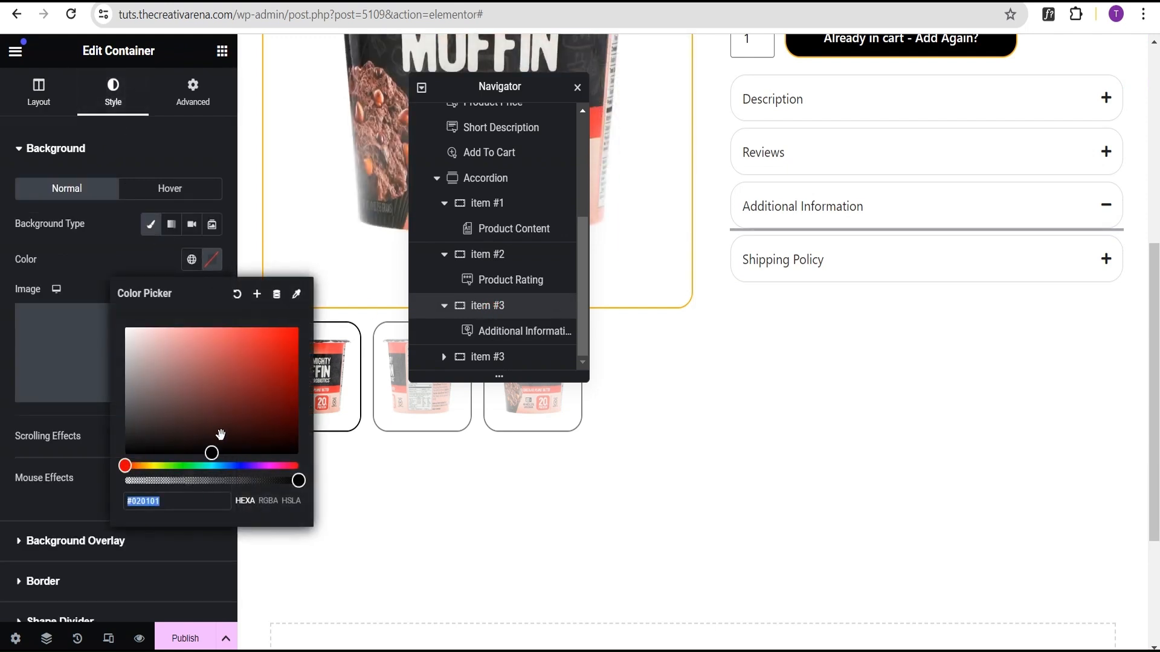
pyautogui.write('ff')
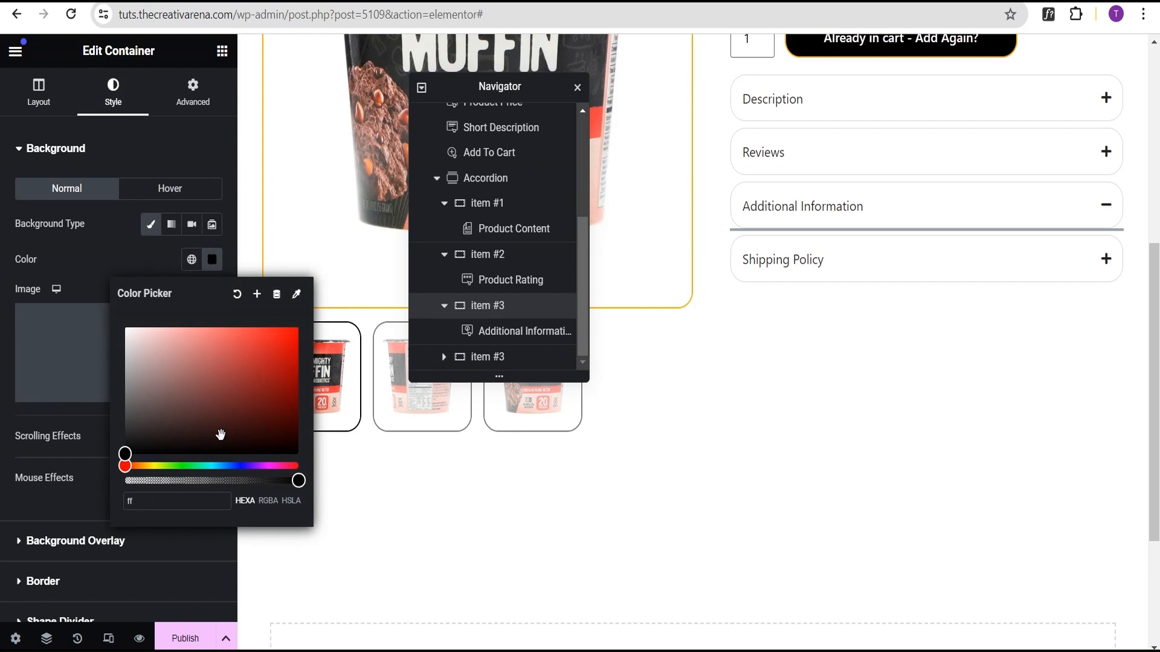
pyautogui.write('f0f0')
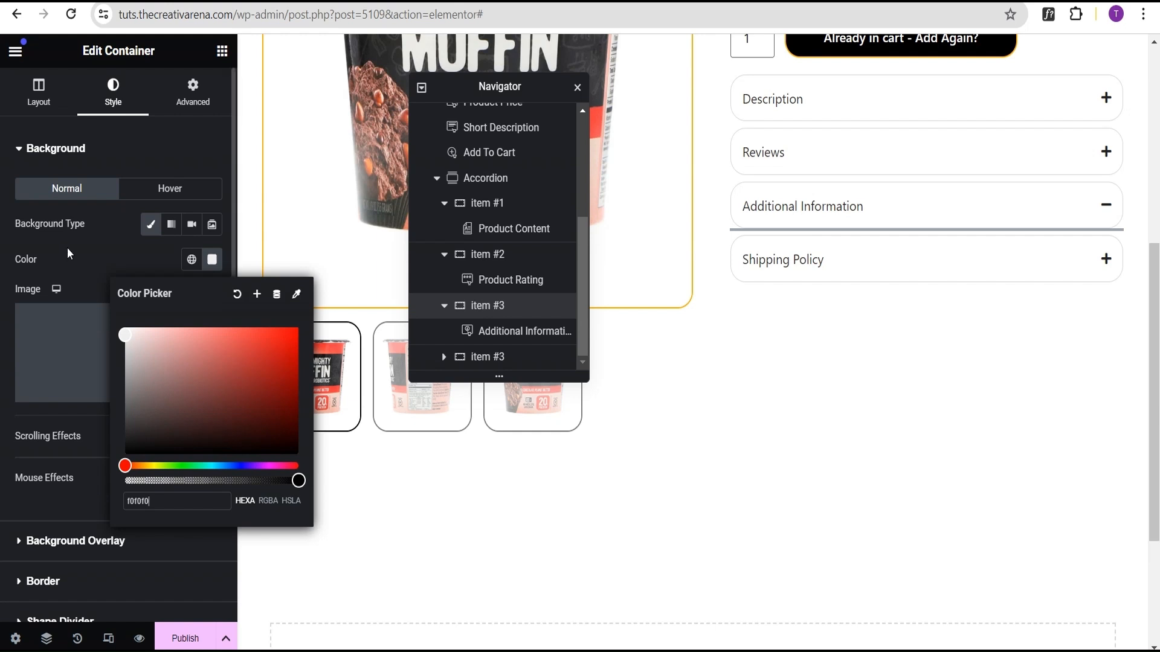
pyautogui.click(107, 254)
# Step: Set the Additional Information item container's padding to 20 px
pyautogui.click(193, 94)
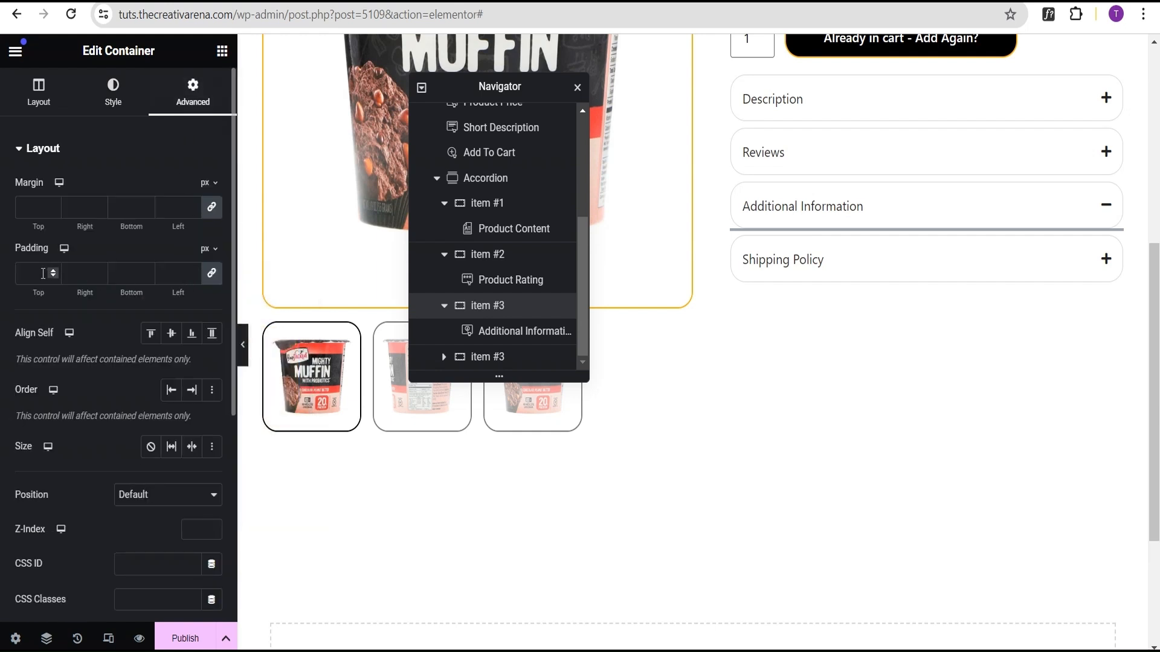
pyautogui.click(39, 273)
pyautogui.write('20')
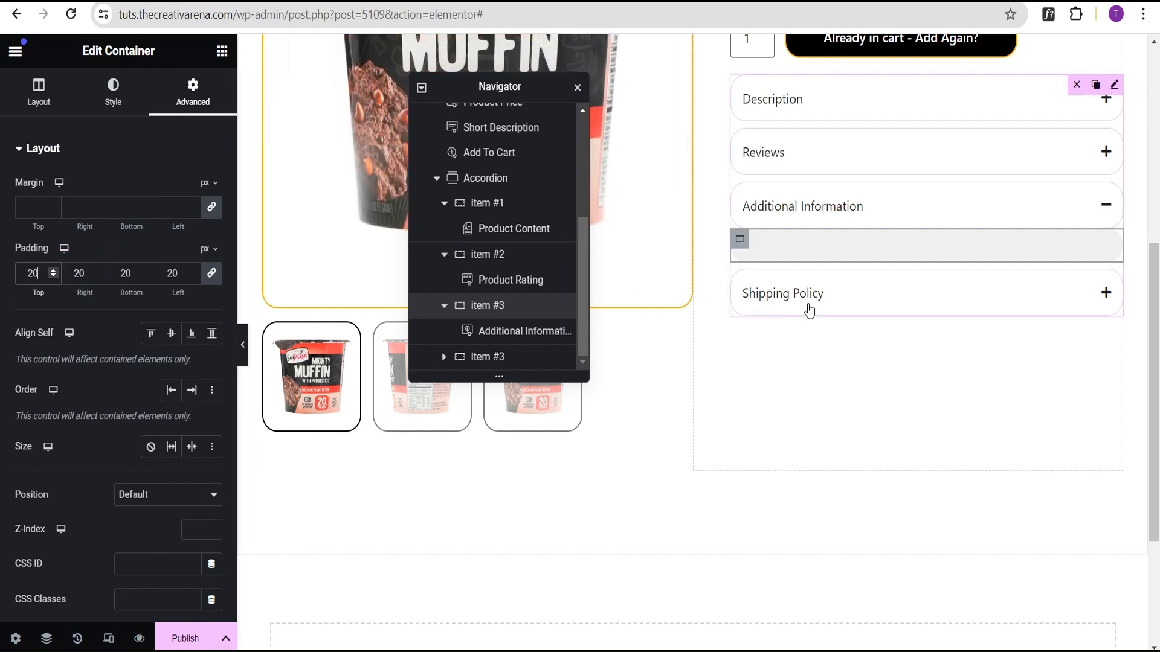
# Step: Expand the Shipping Policy accordion item and add a Text Editor widget into it
pyautogui.click(860, 306)
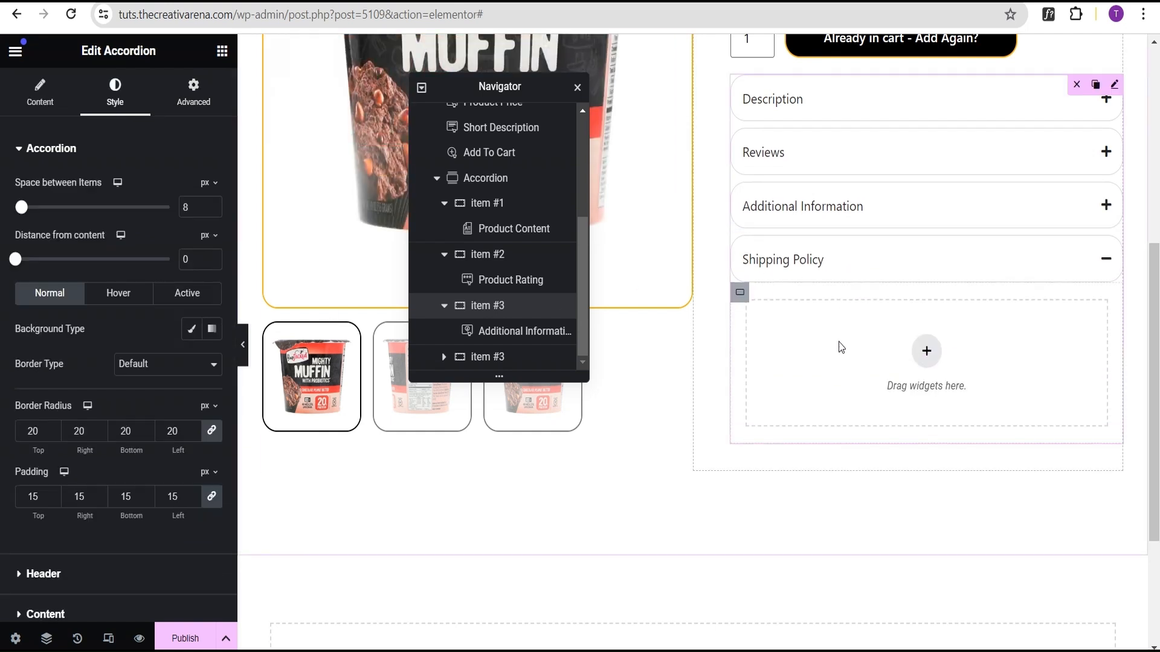
pyautogui.click(222, 53)
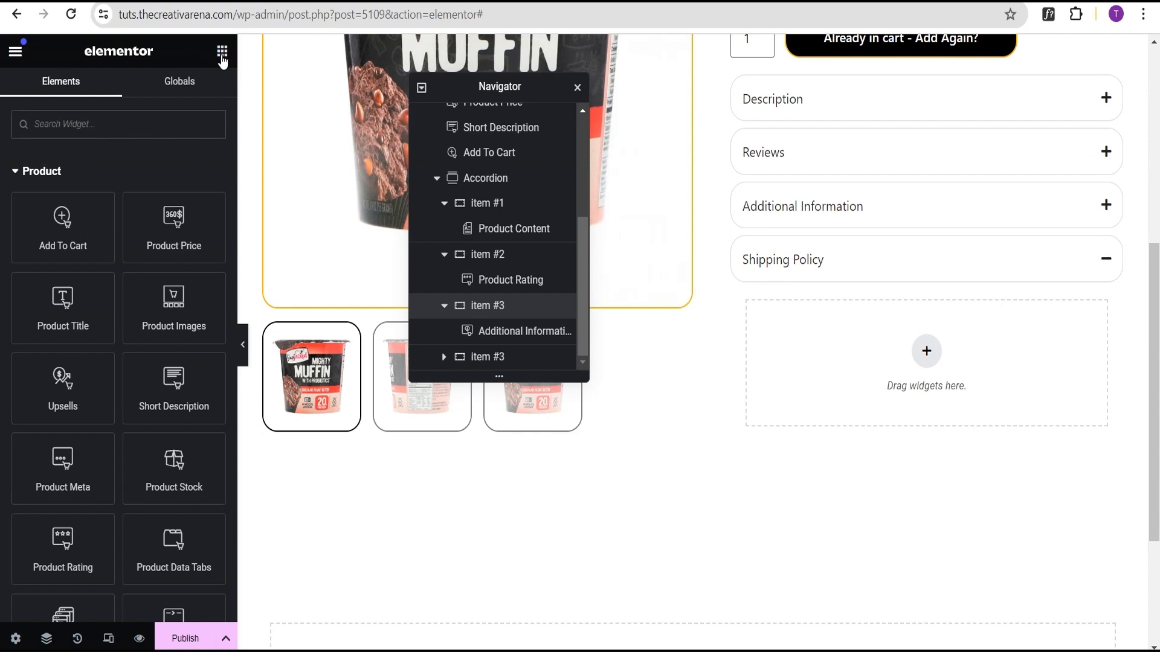
pyautogui.scroll(-15, 83, 447)
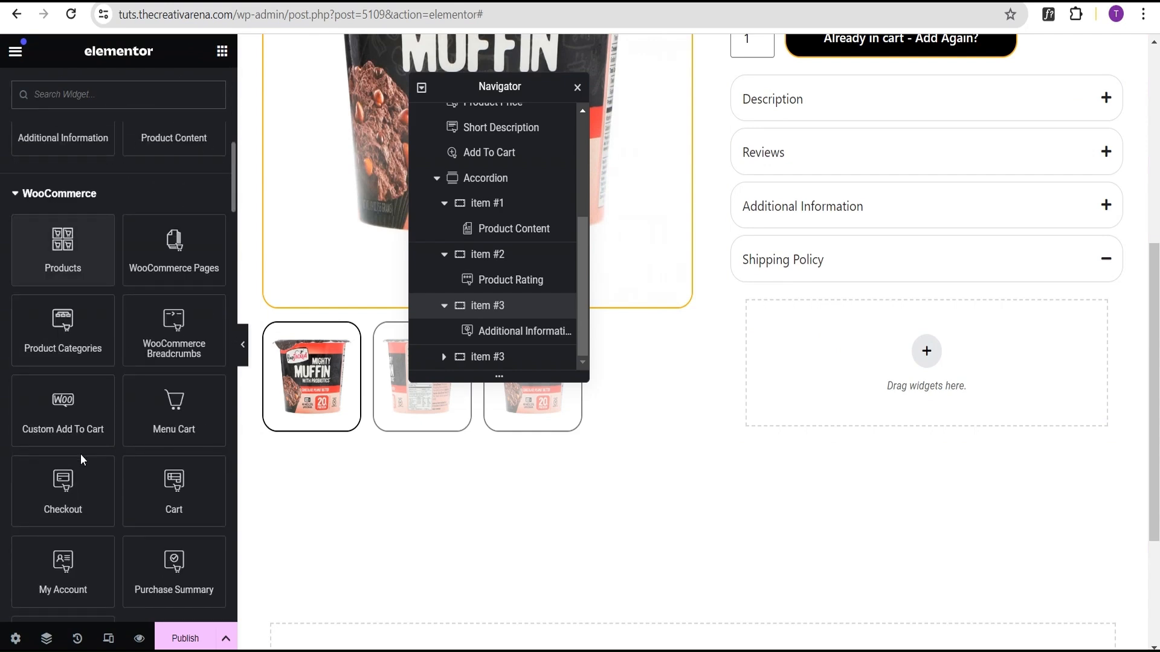
pyautogui.scroll(-2, 81, 464)
pyautogui.moveTo(70, 491); pyautogui.dragTo(855, 362)
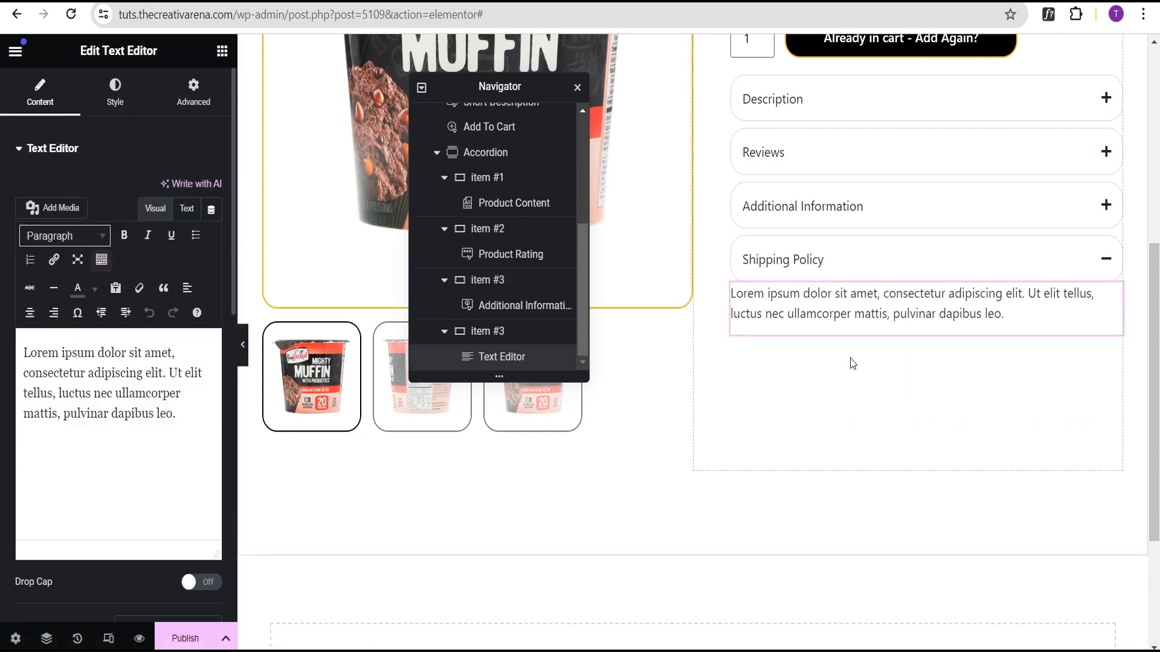
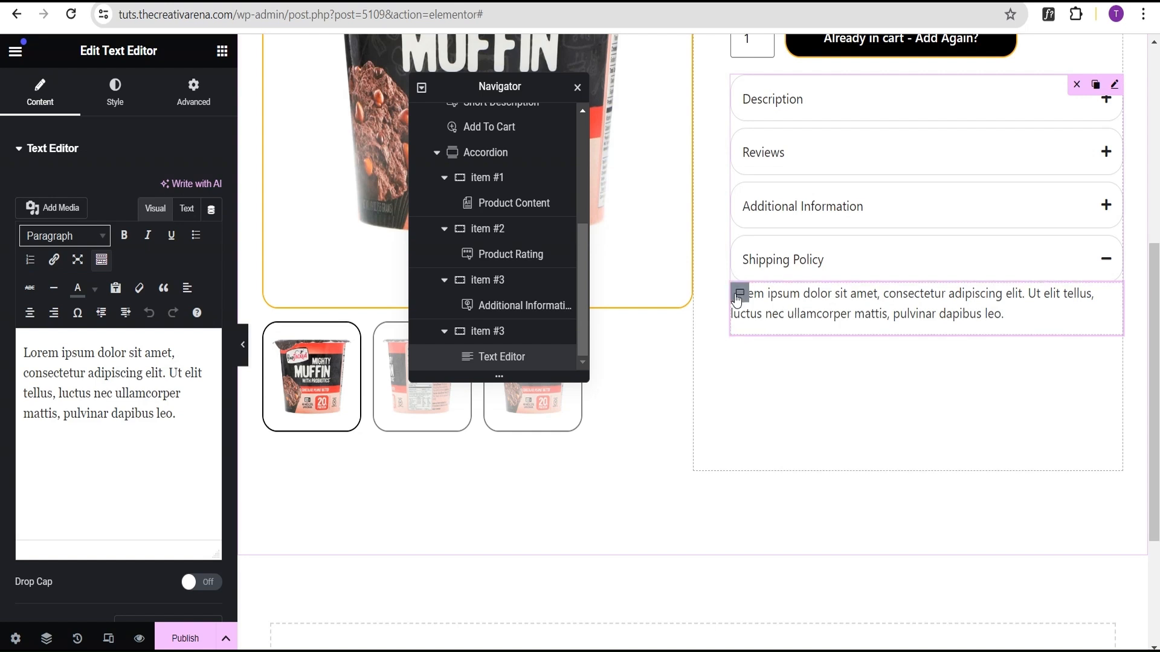
# Step: Give the Shipping Policy item's container a classic background color of f0f0f0
pyautogui.click(844, 319)
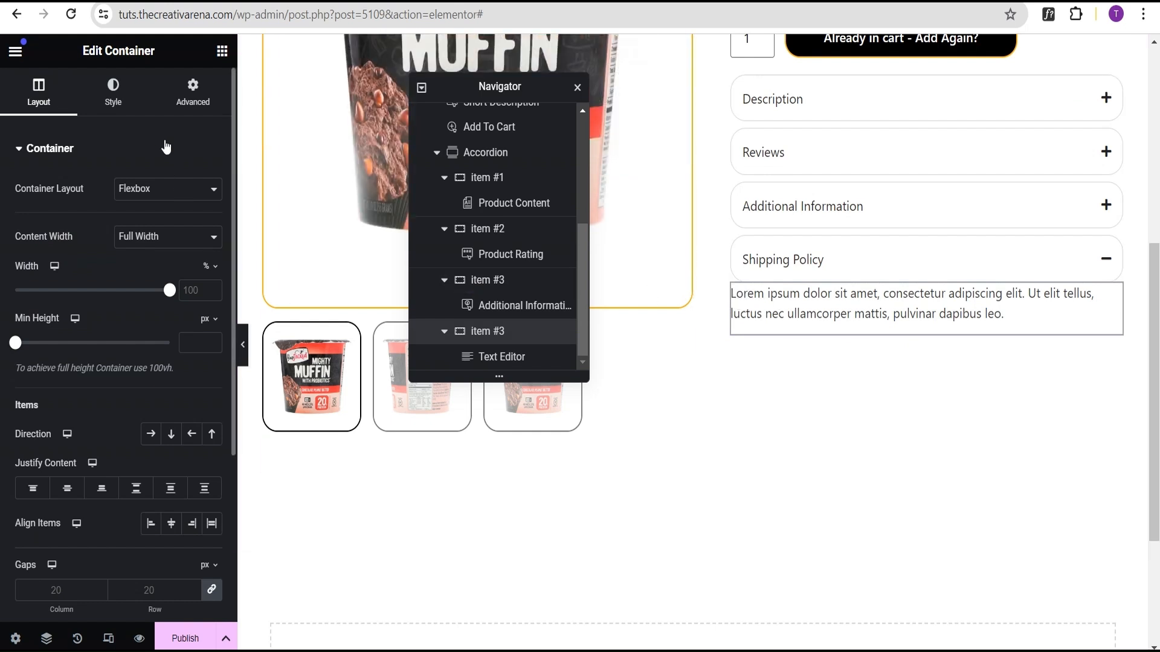
pyautogui.click(121, 102)
pyautogui.click(151, 226)
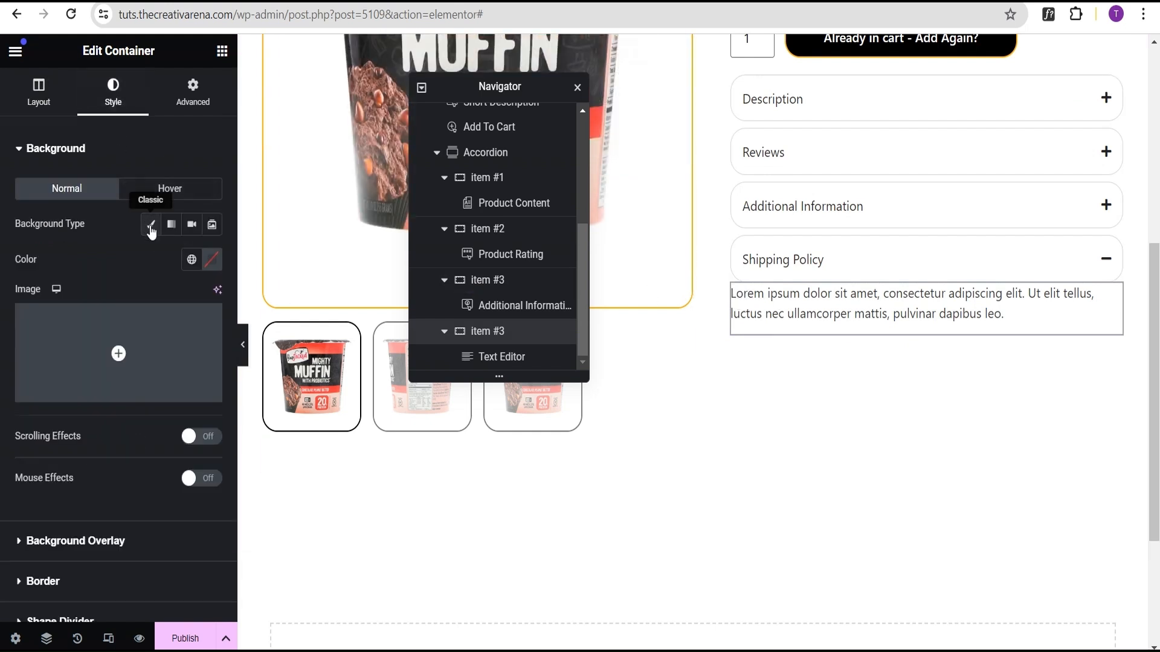
pyautogui.click(212, 259)
pyautogui.write('f0')
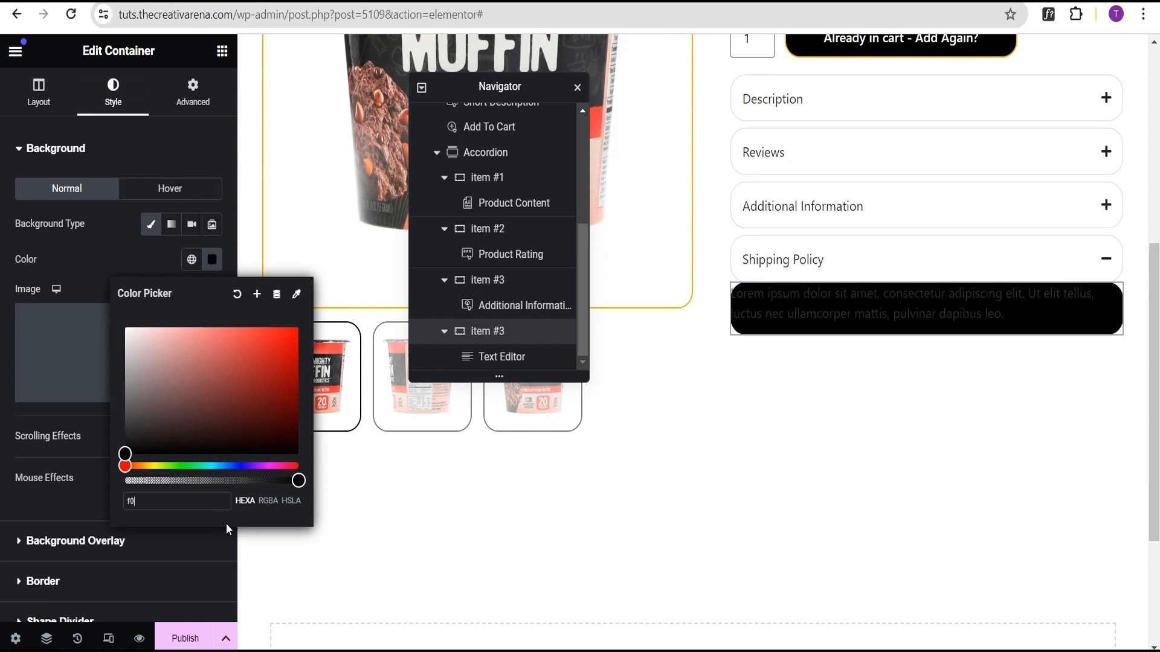
pyautogui.write('f0f0')
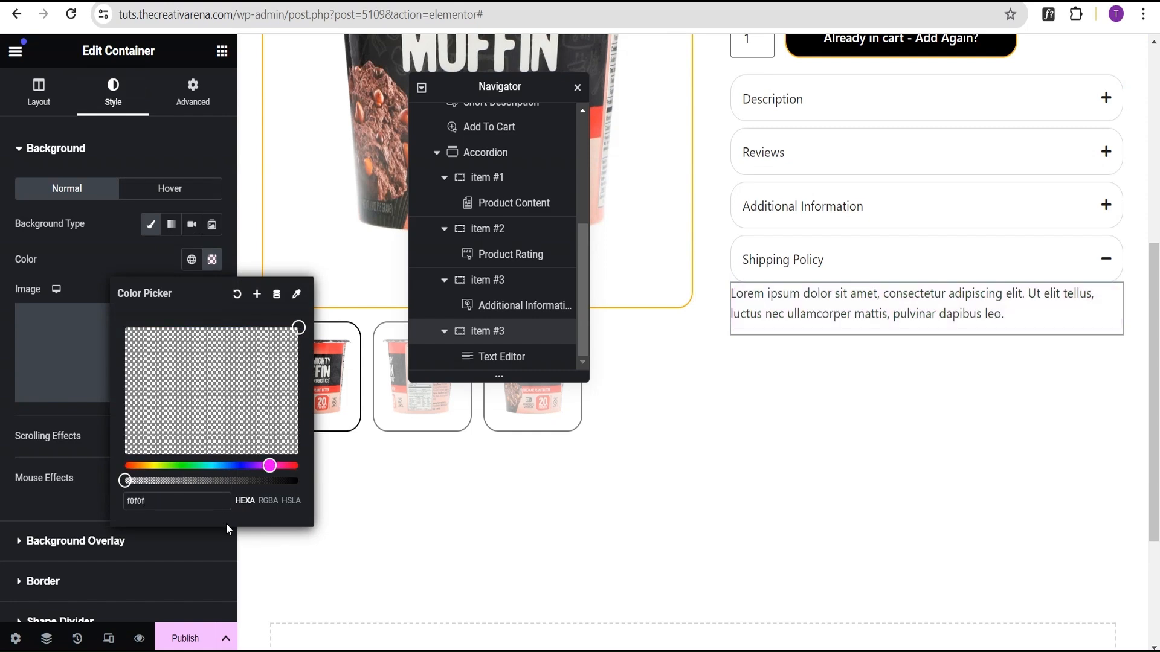
# Step: Set the Shipping Policy item container's padding to 20 px
pyautogui.click(204, 110)
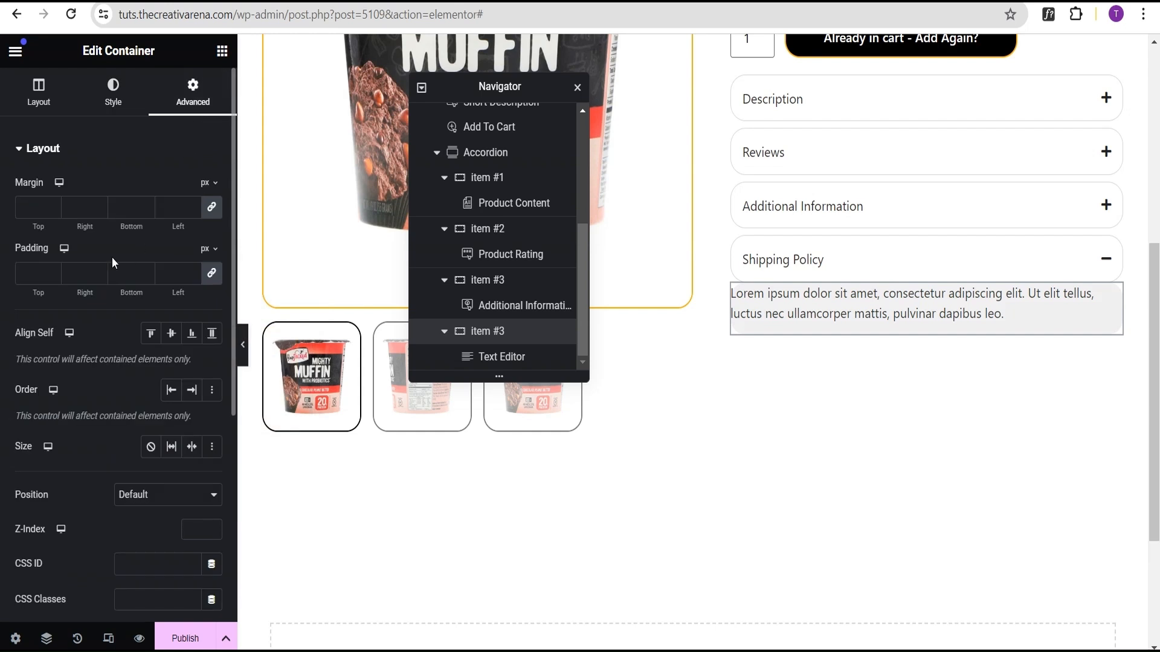
pyautogui.click(33, 275)
pyautogui.write('20')
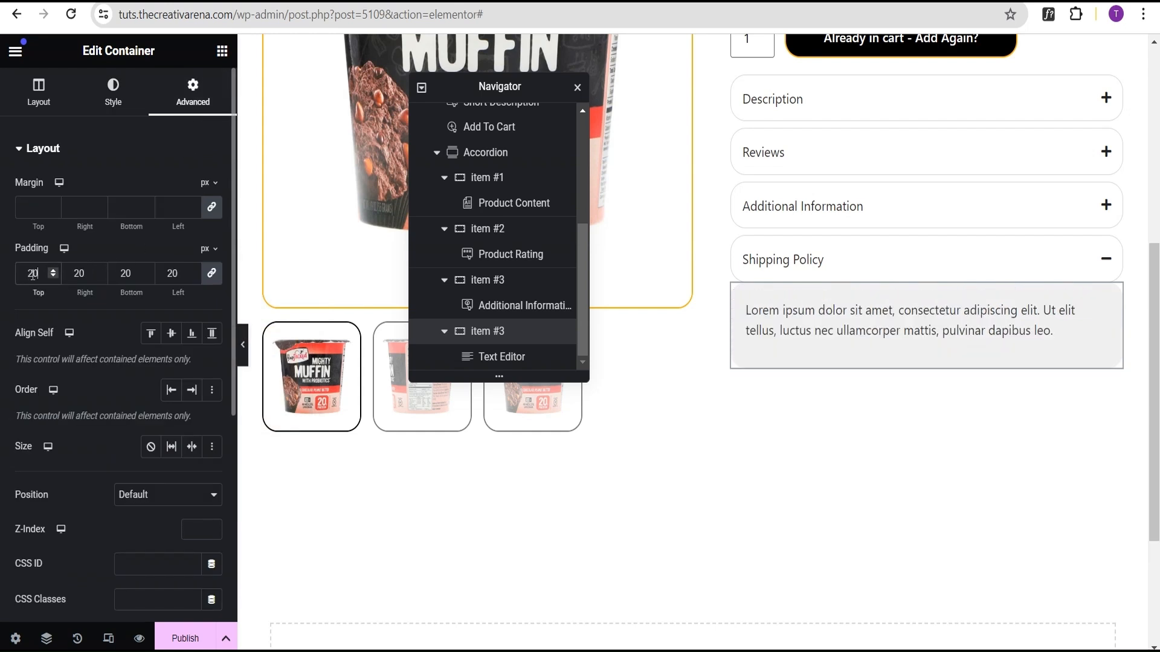
# Step: Preview the accordion by opening and closing each item in turn
pyautogui.click(242, 349)
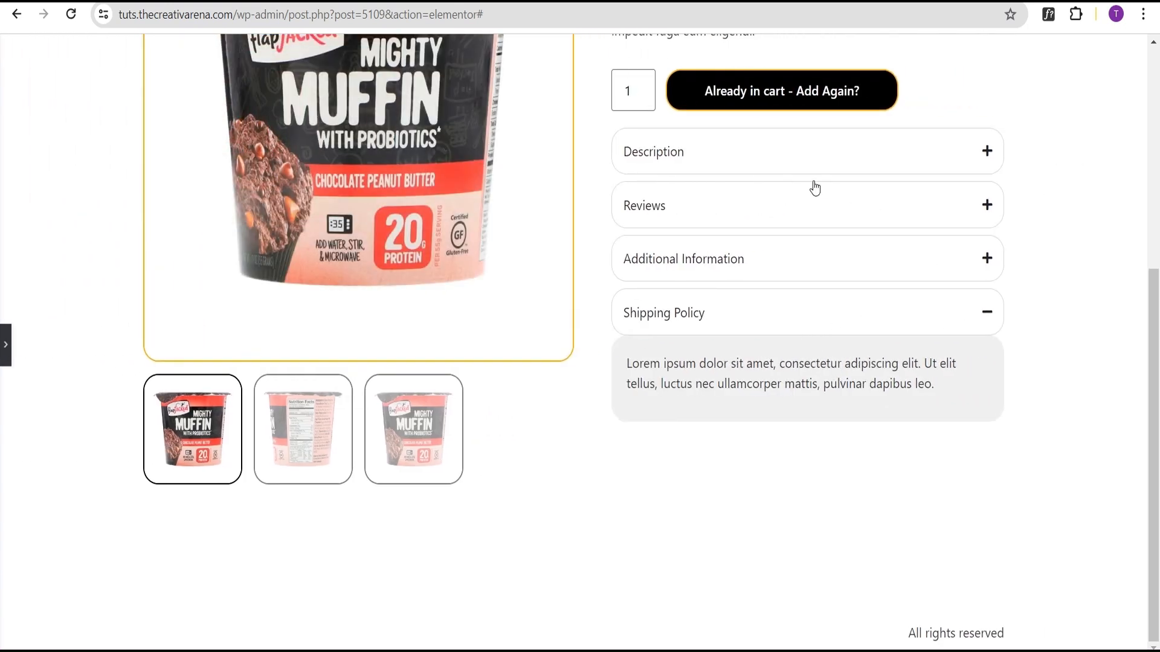
pyautogui.click(801, 156)
pyautogui.click(880, 160)
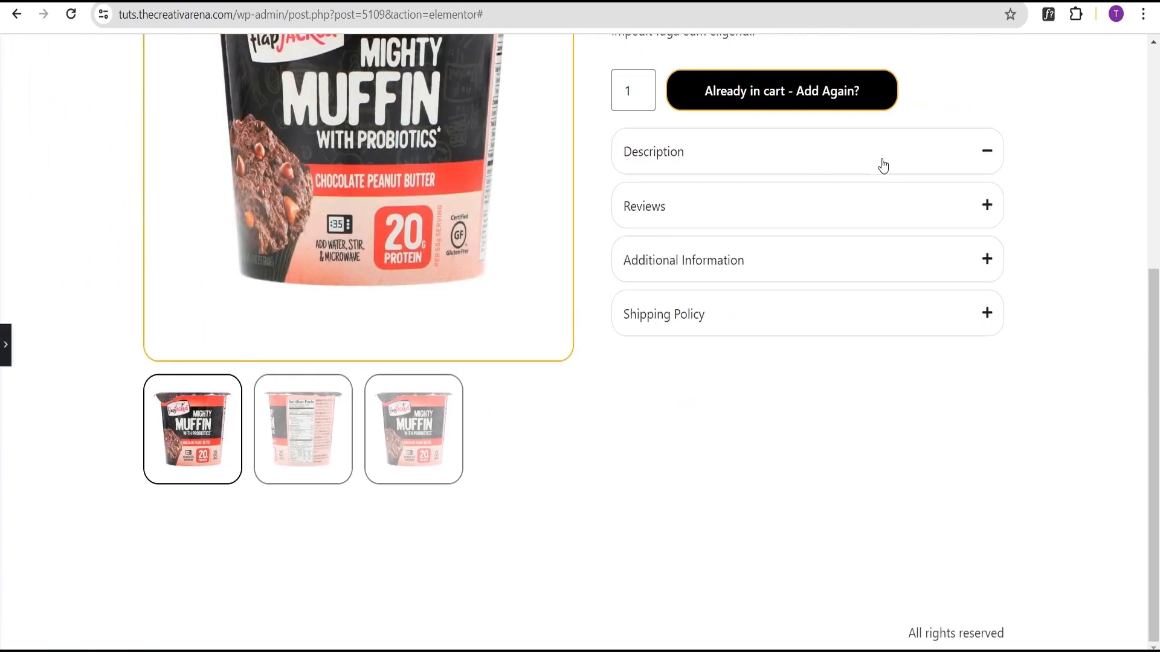
pyautogui.click(877, 216)
pyautogui.click(876, 214)
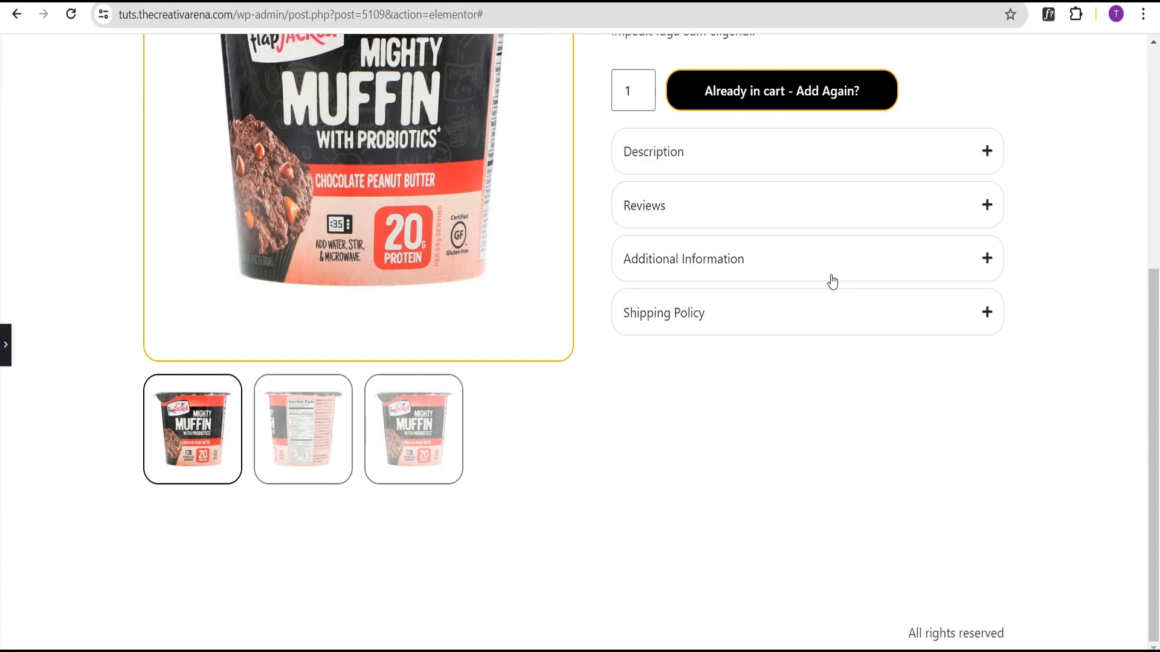
pyautogui.click(838, 264)
pyautogui.click(838, 266)
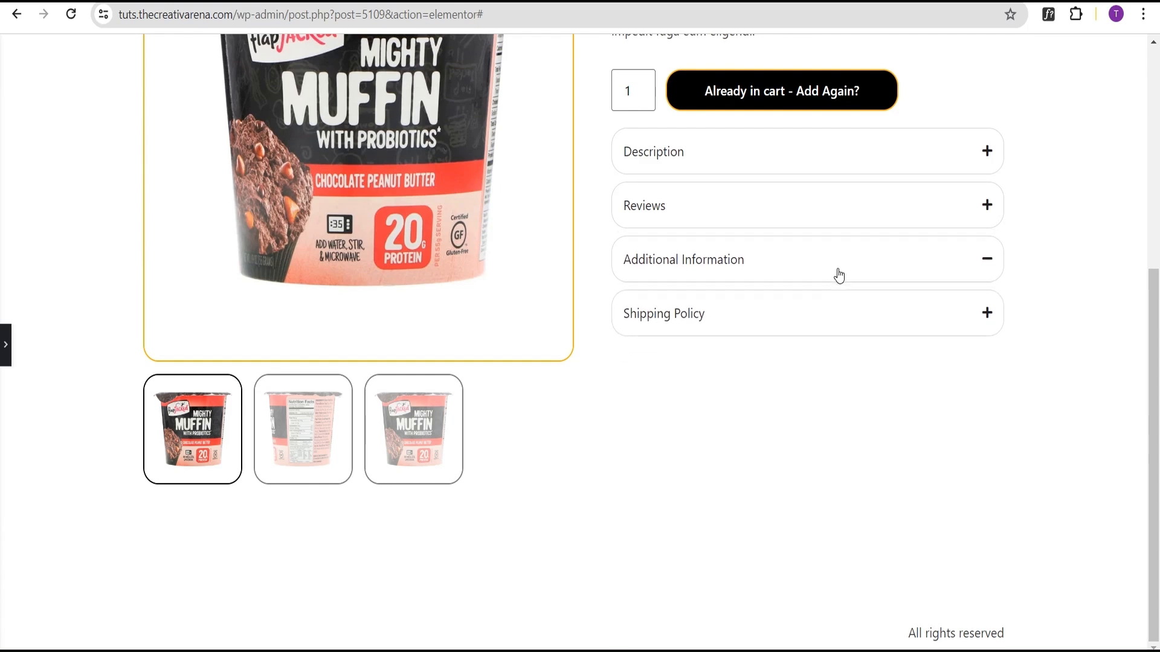
pyautogui.click(818, 322)
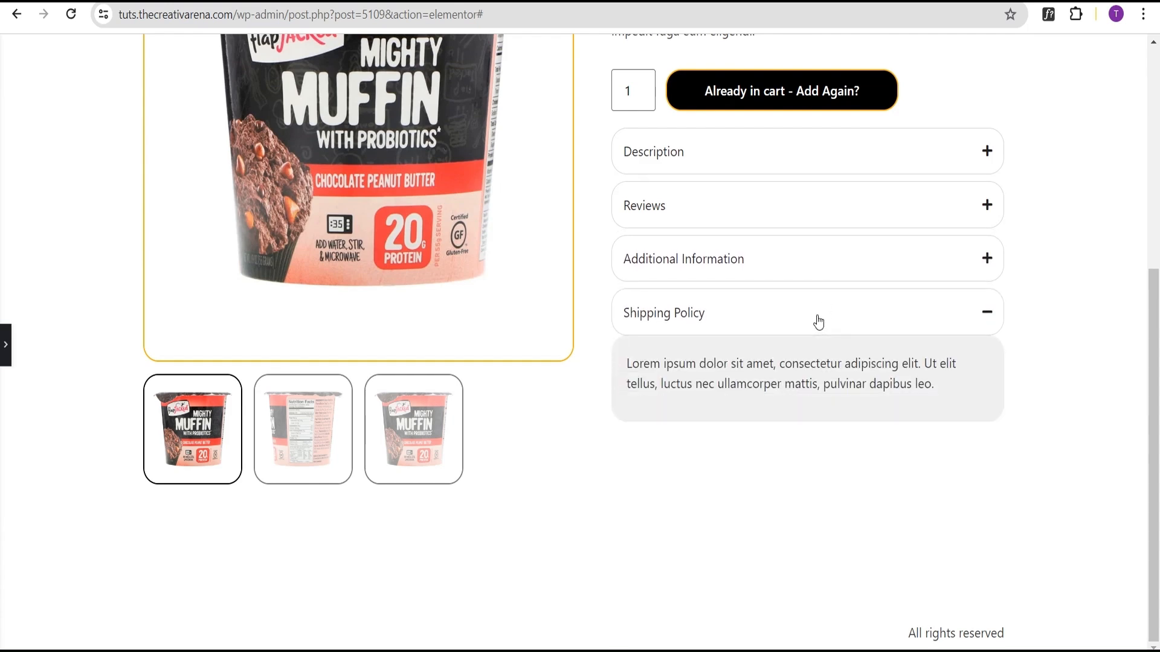
pyautogui.click(819, 321)
pyautogui.scroll(1, 797, 326)
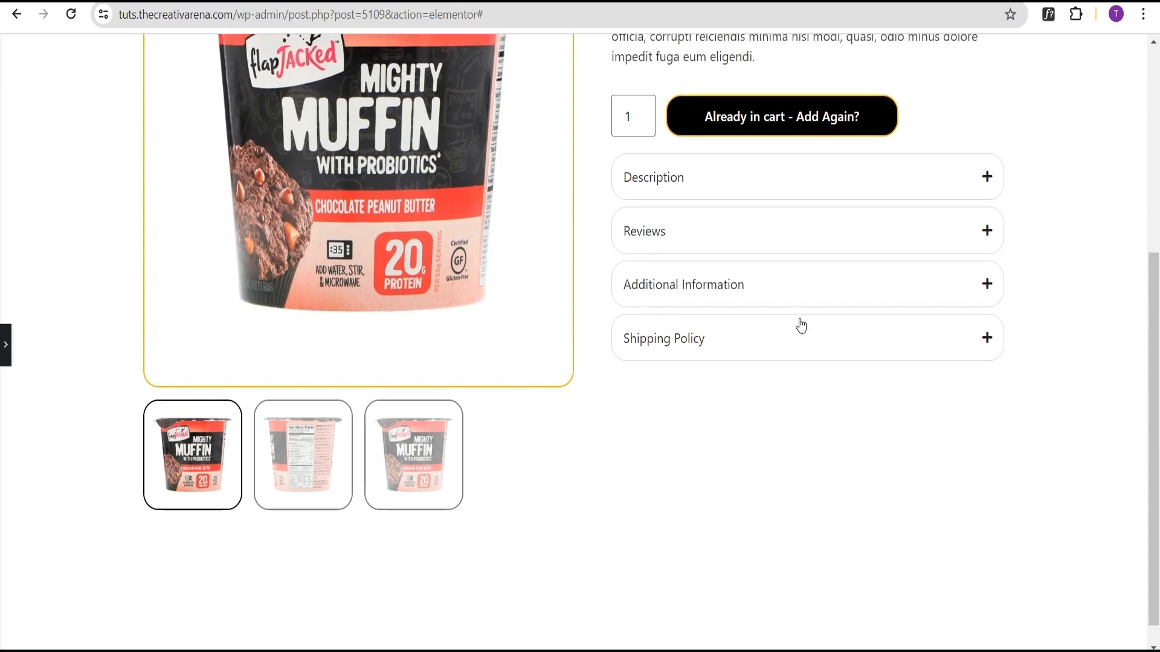
pyautogui.scroll(4, 801, 327)
pyautogui.scroll(-4, 833, 329)
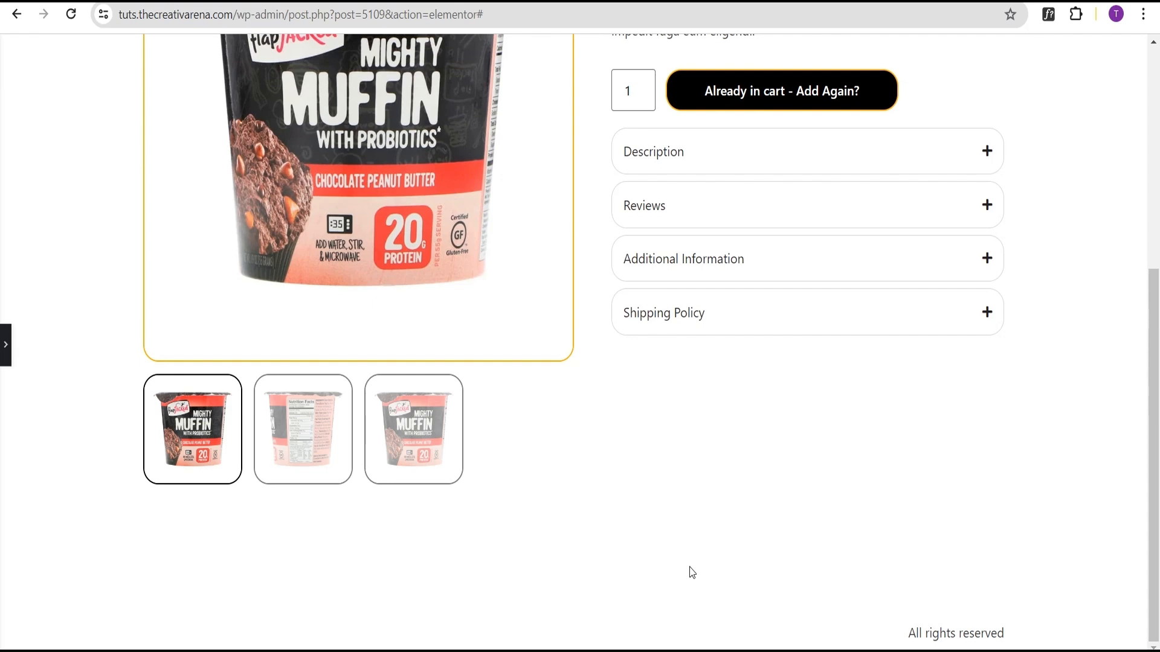
# Step: Add a new Flexbox container below the product section
pyautogui.click(5, 345)
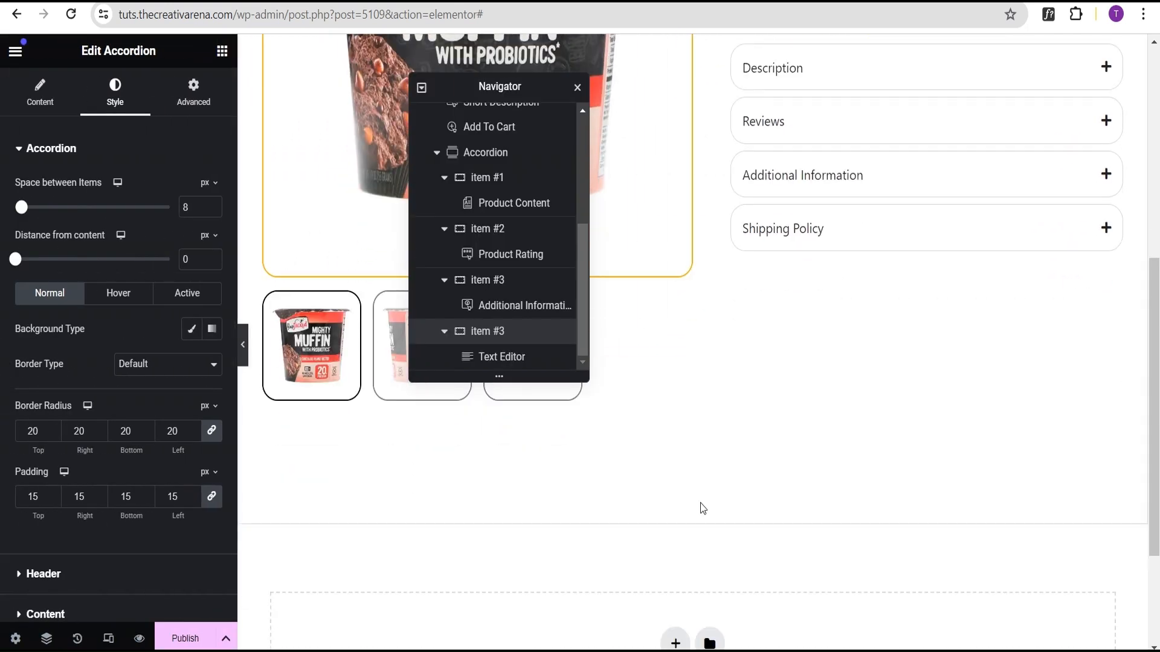
pyautogui.scroll(-3, 703, 508)
pyautogui.click(675, 475)
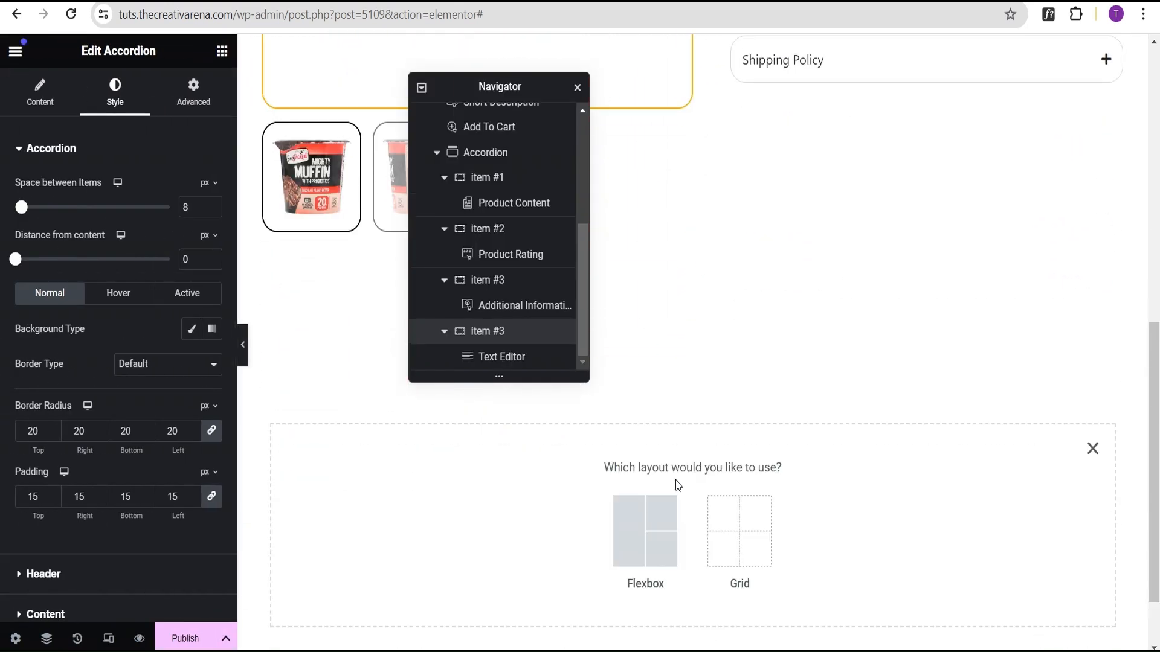
pyautogui.click(641, 538)
pyautogui.click(486, 515)
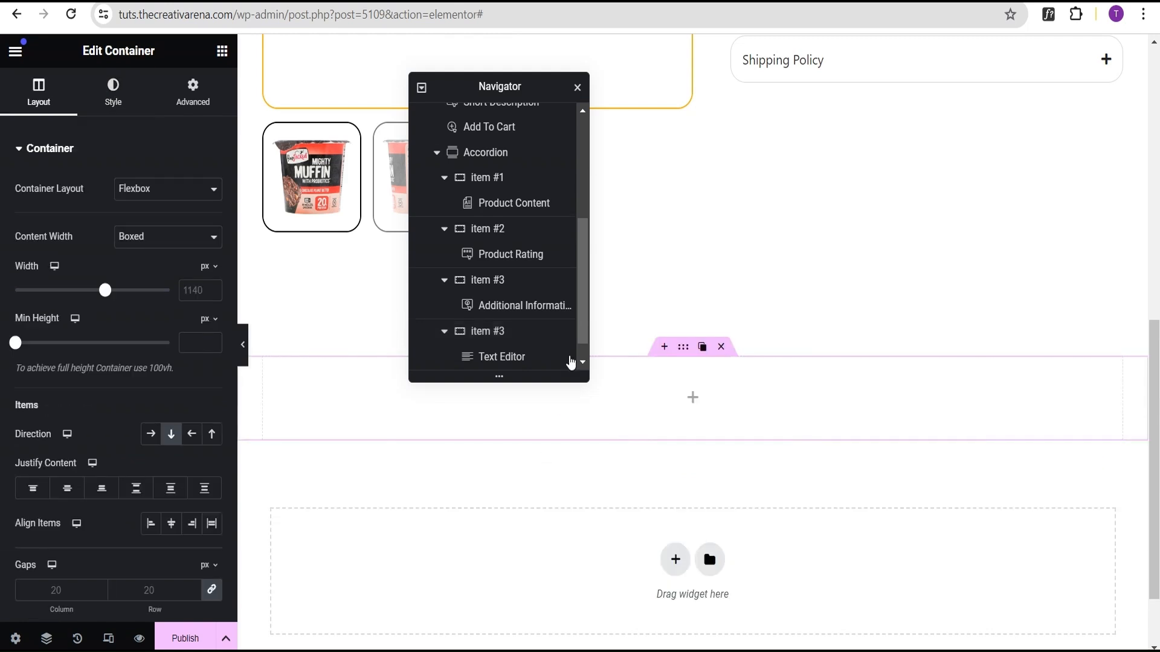
# Step: Place a Divider widget into the new container
pyautogui.moveTo(531, 91); pyautogui.dragTo(1065, 75)
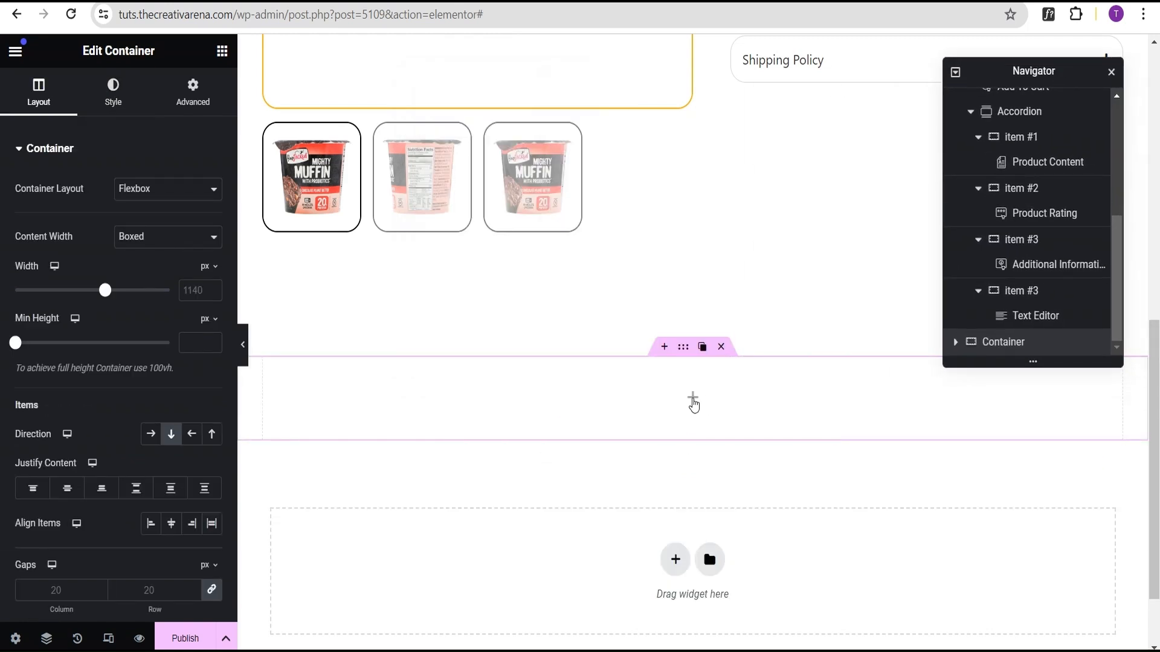
pyautogui.click(222, 51)
pyautogui.scroll(-15, 145, 378)
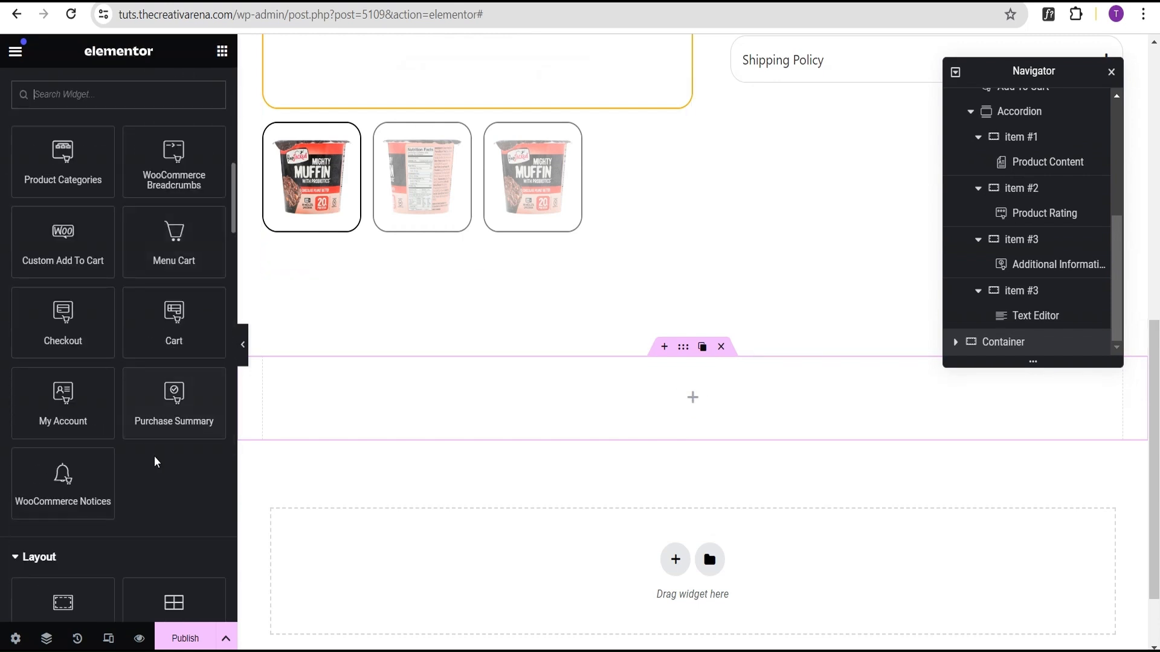
pyautogui.scroll(-2, 156, 496)
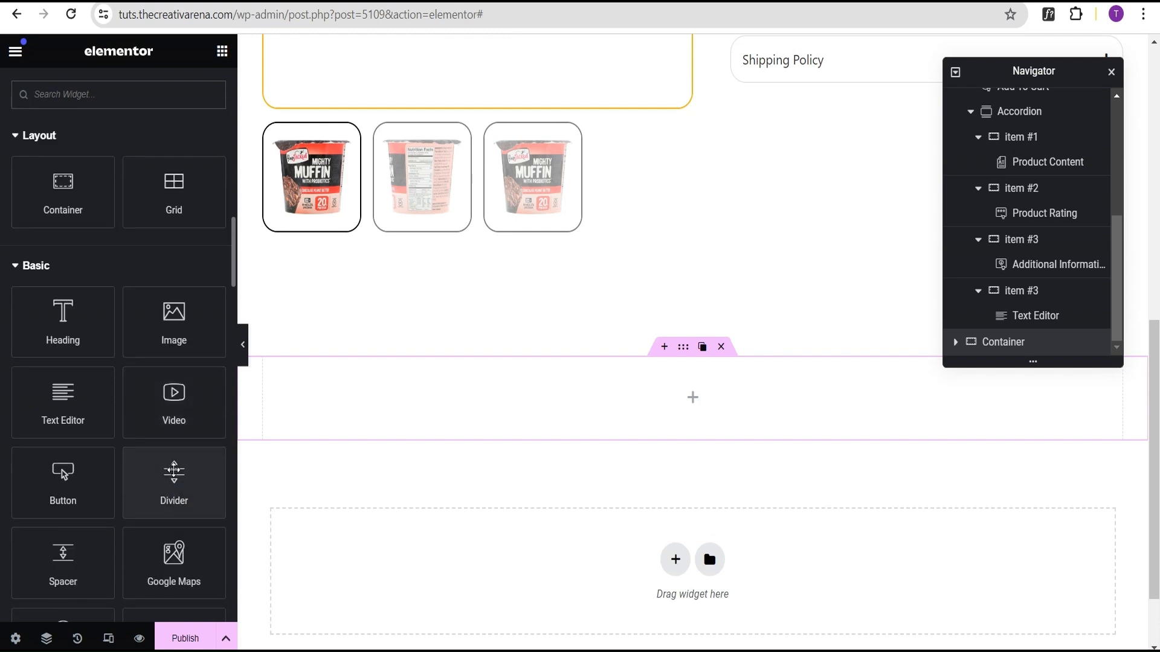
pyautogui.moveTo(172, 478); pyautogui.dragTo(694, 412)
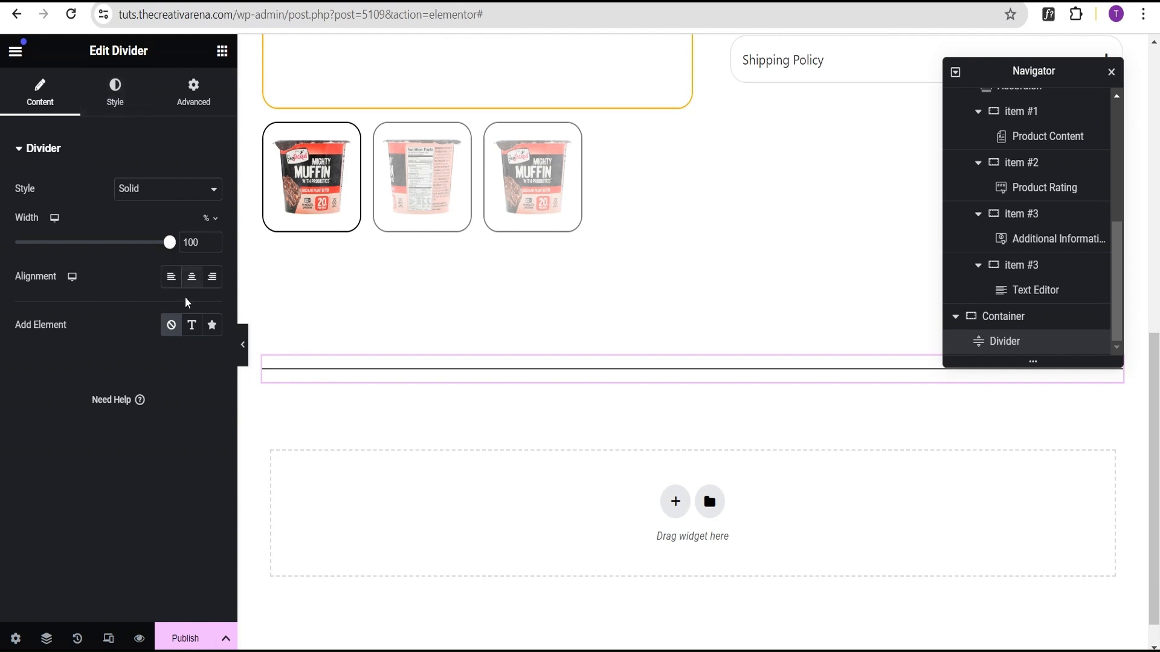
# Step: Center the divider and add a text element reading Related Products
pyautogui.click(192, 277)
pyautogui.click(192, 333)
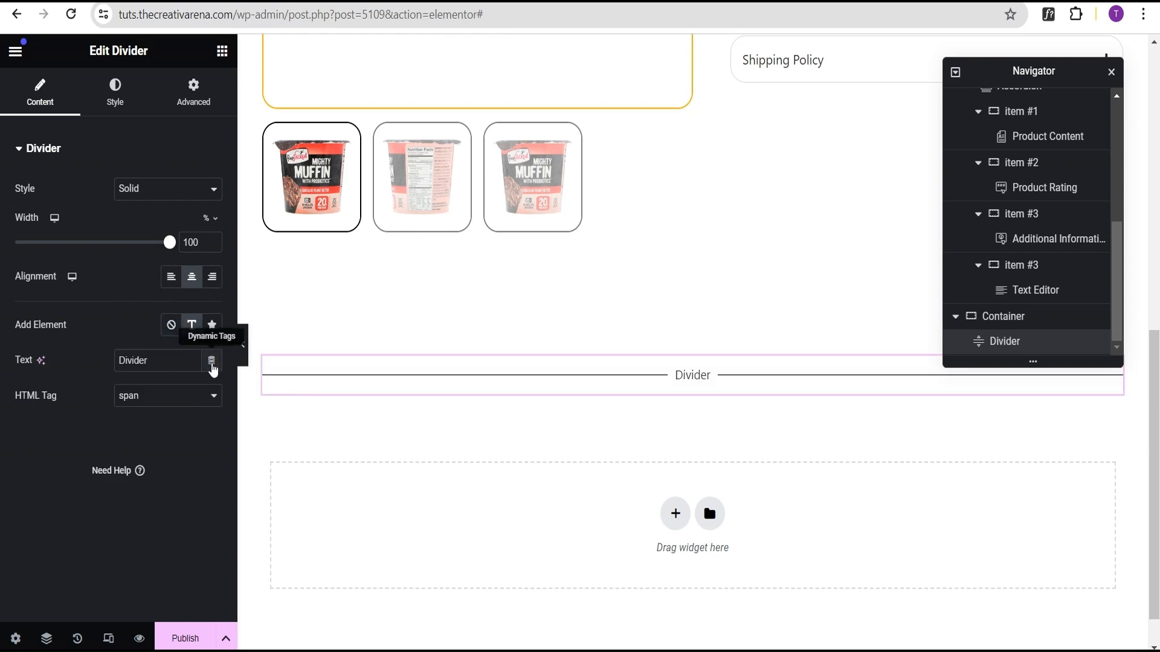
pyautogui.moveTo(160, 357); pyautogui.dragTo(33, 374)
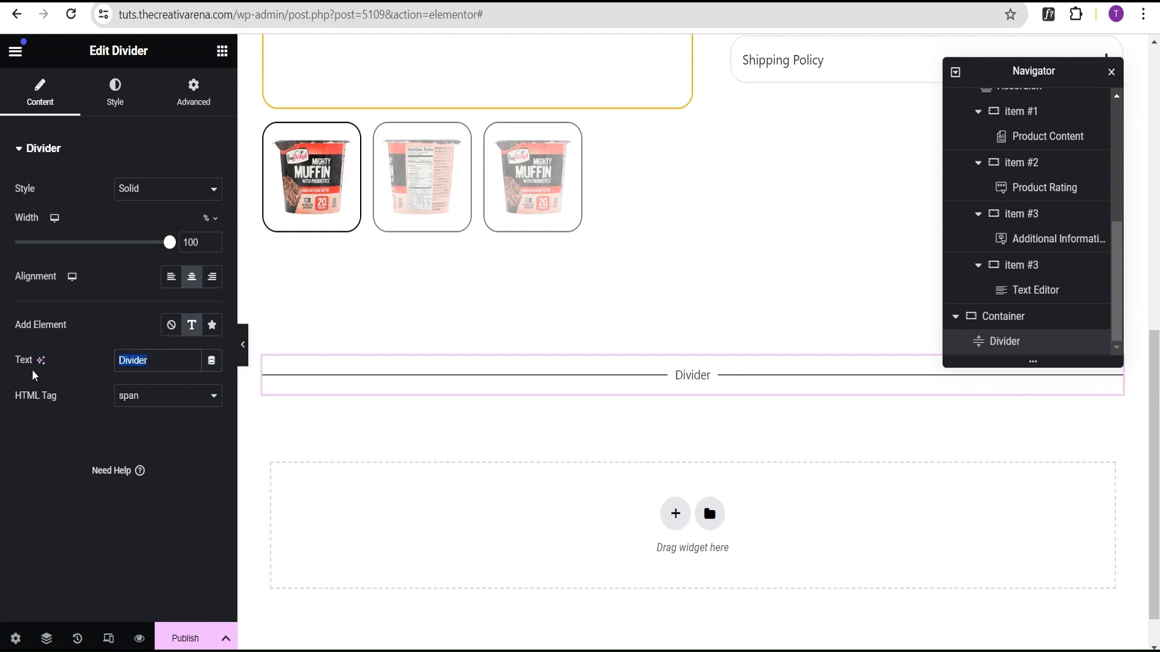
pyautogui.write('Re')
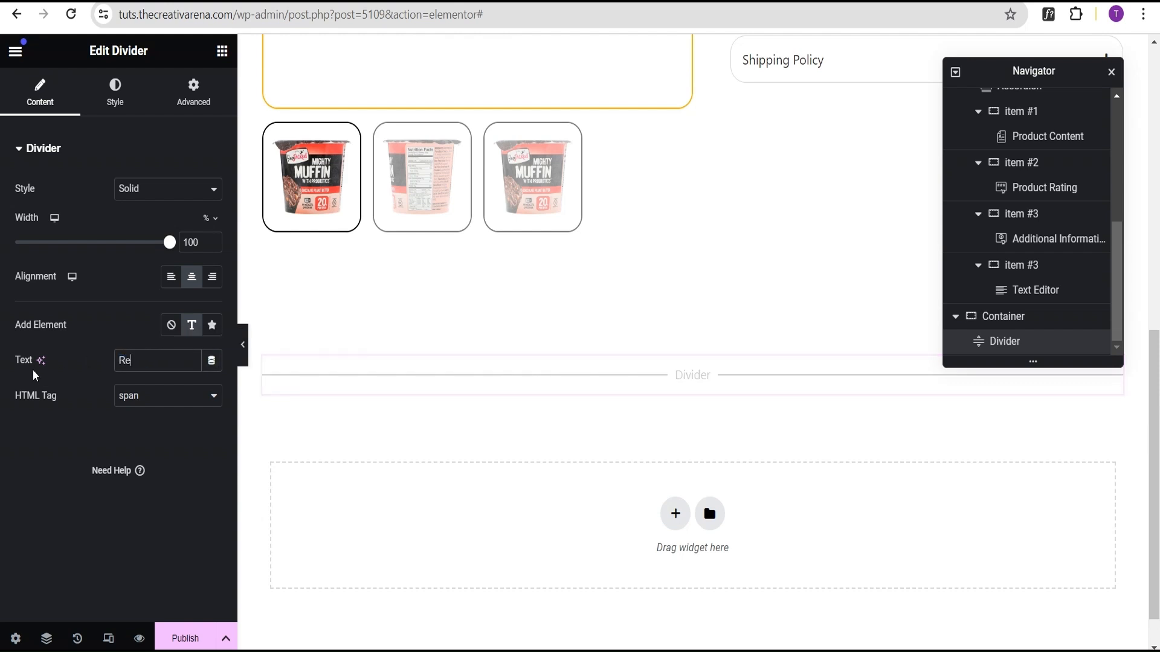
pyautogui.write('lated Products')
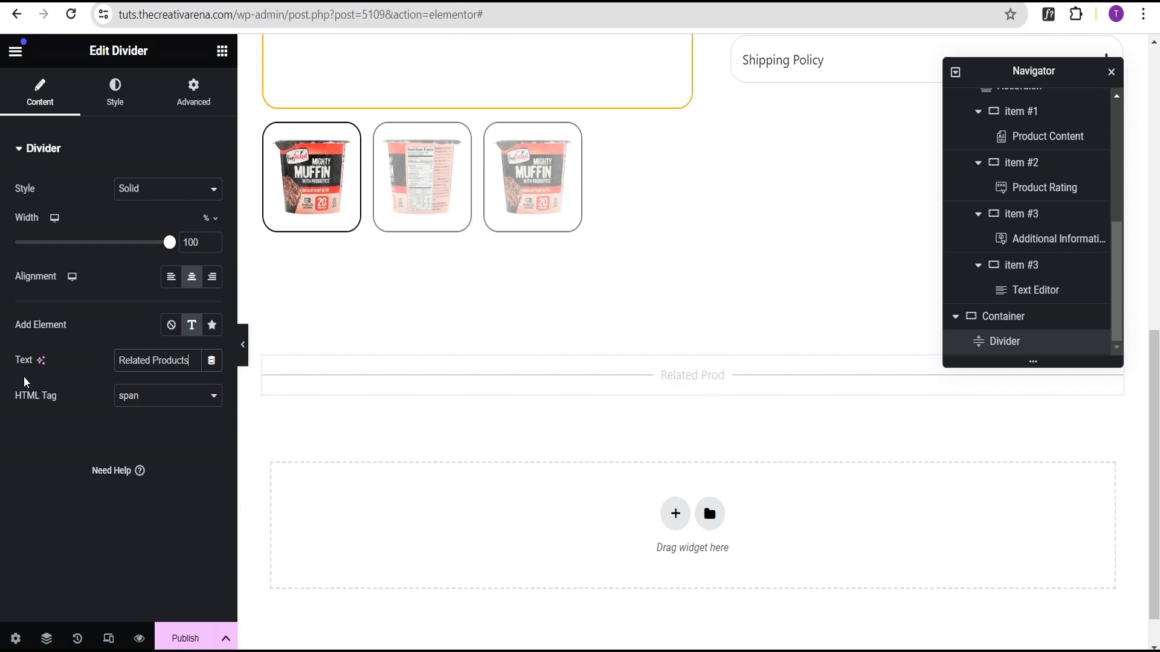
# Step: Set the divider line weight to 2 px
pyautogui.click(115, 91)
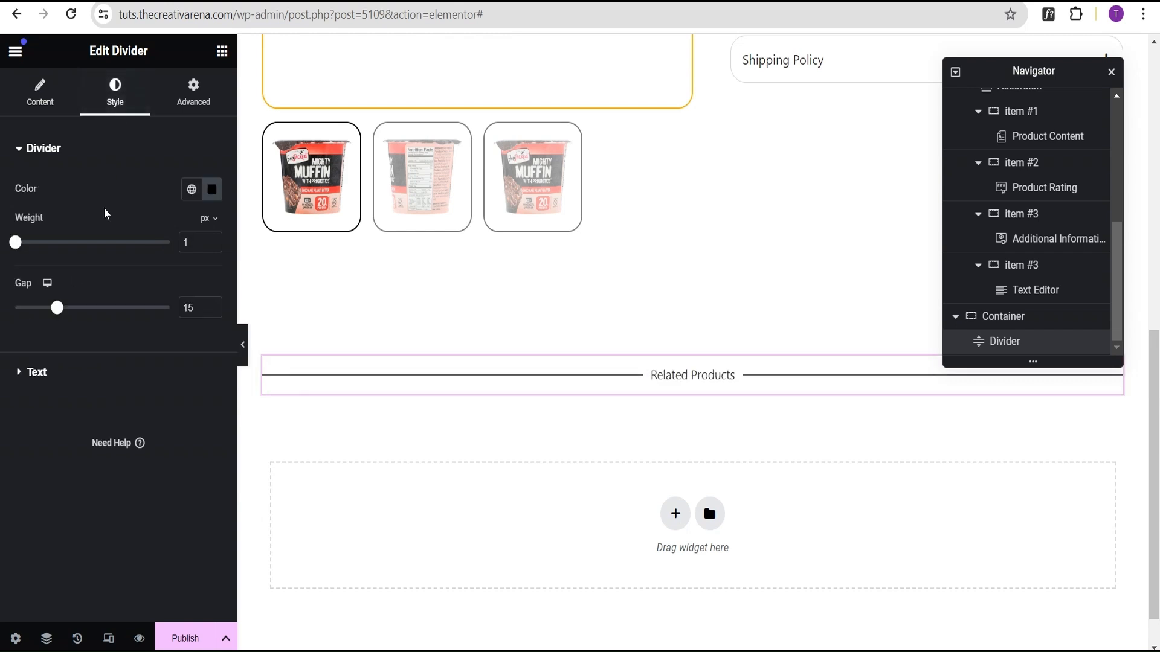
pyautogui.click(190, 252)
pyautogui.write('2')
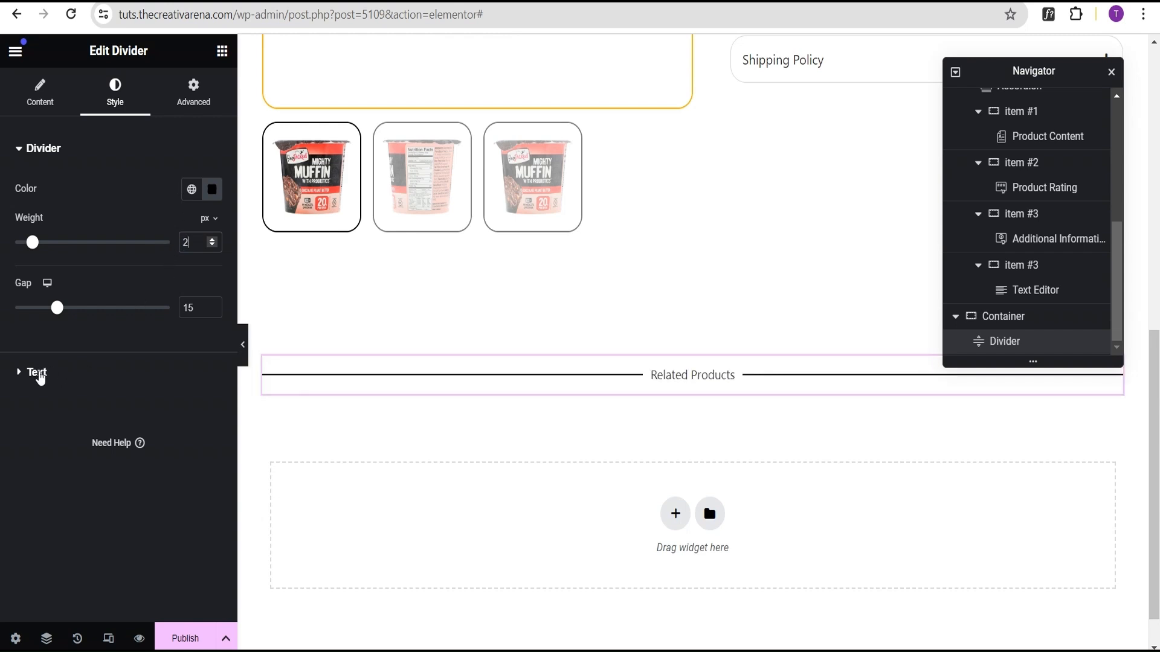
# Step: Set the divider text's typography size to 30 px
pyautogui.click(37, 372)
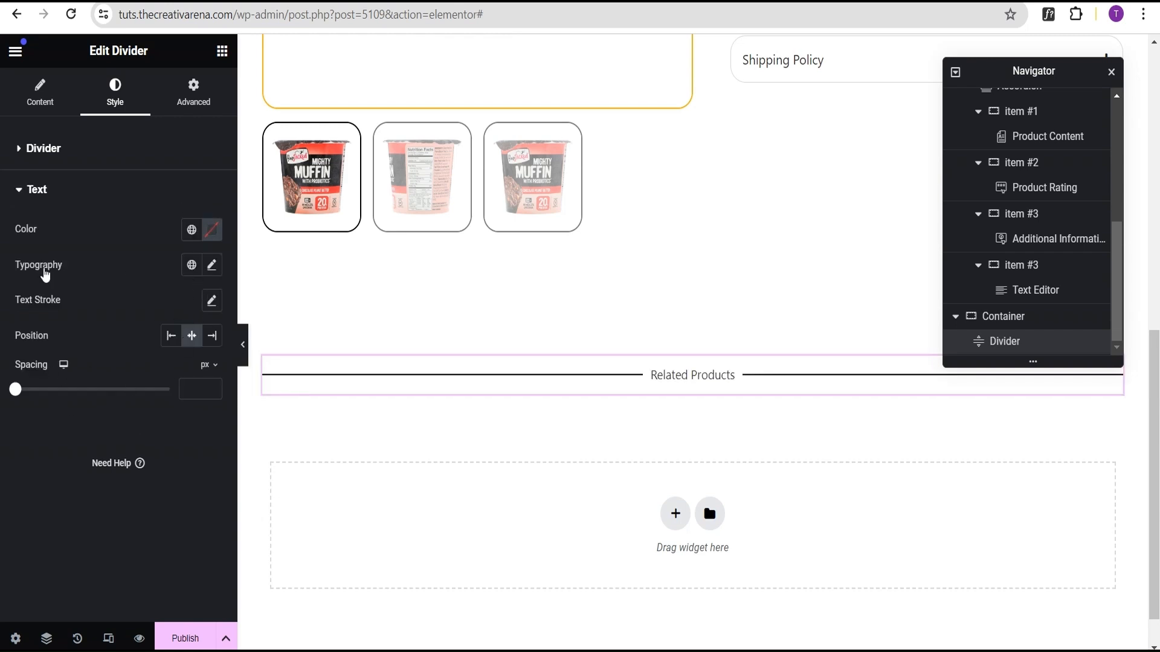
pyautogui.click(212, 265)
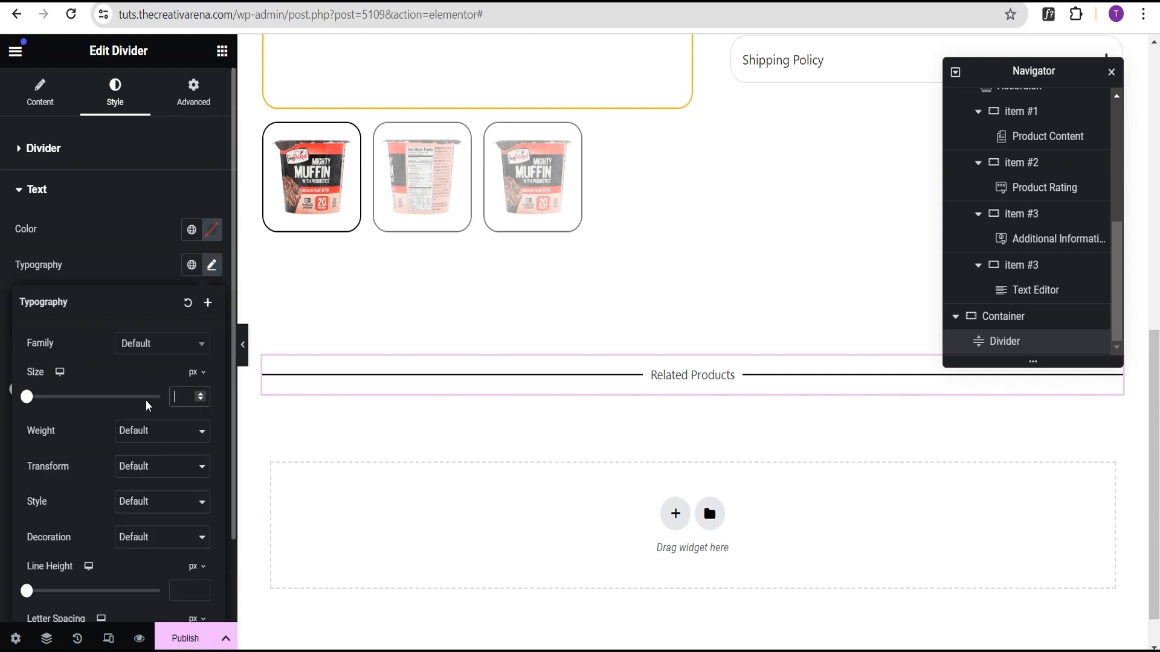
pyautogui.moveTo(27, 397); pyautogui.dragTo(51, 399)
pyautogui.click(200, 401)
pyautogui.click(200, 401)
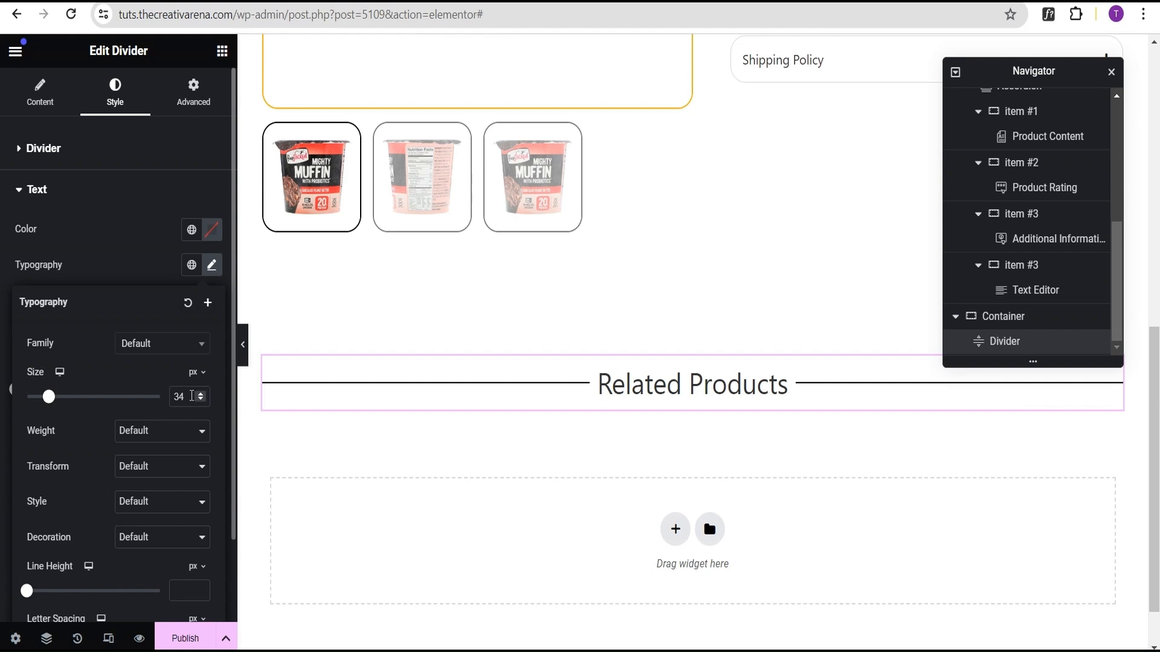
pyautogui.click(201, 401)
pyautogui.click(201, 401)
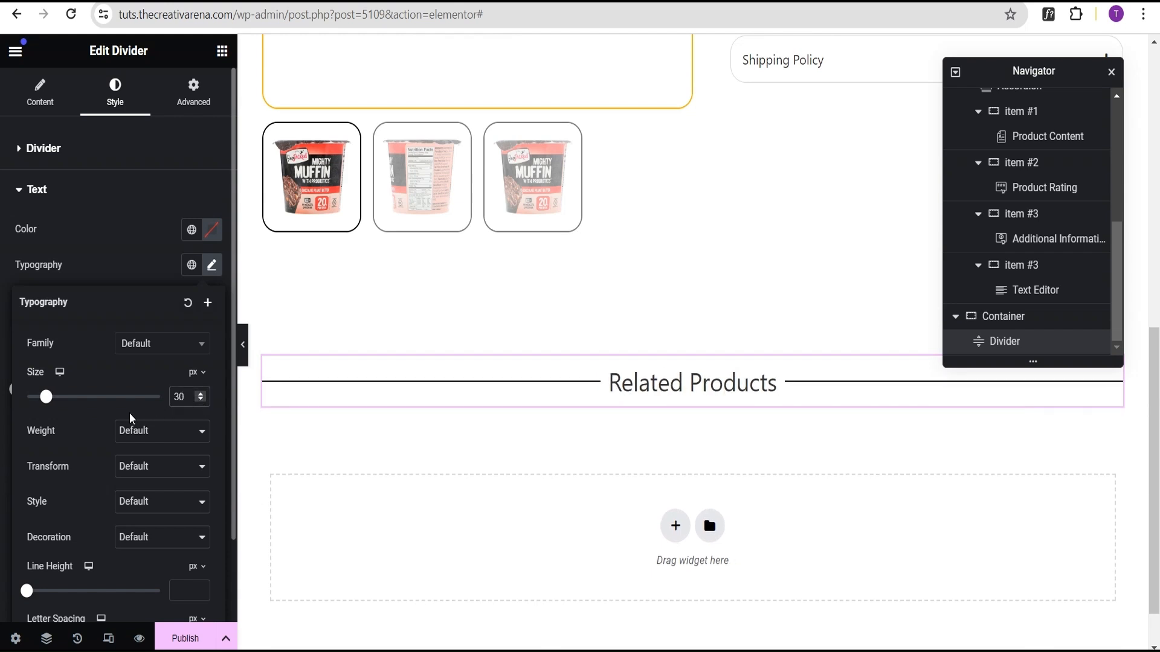
# Step: Set the divider text spacing to 20 px and the divider gap to 20
pyautogui.click(118, 255)
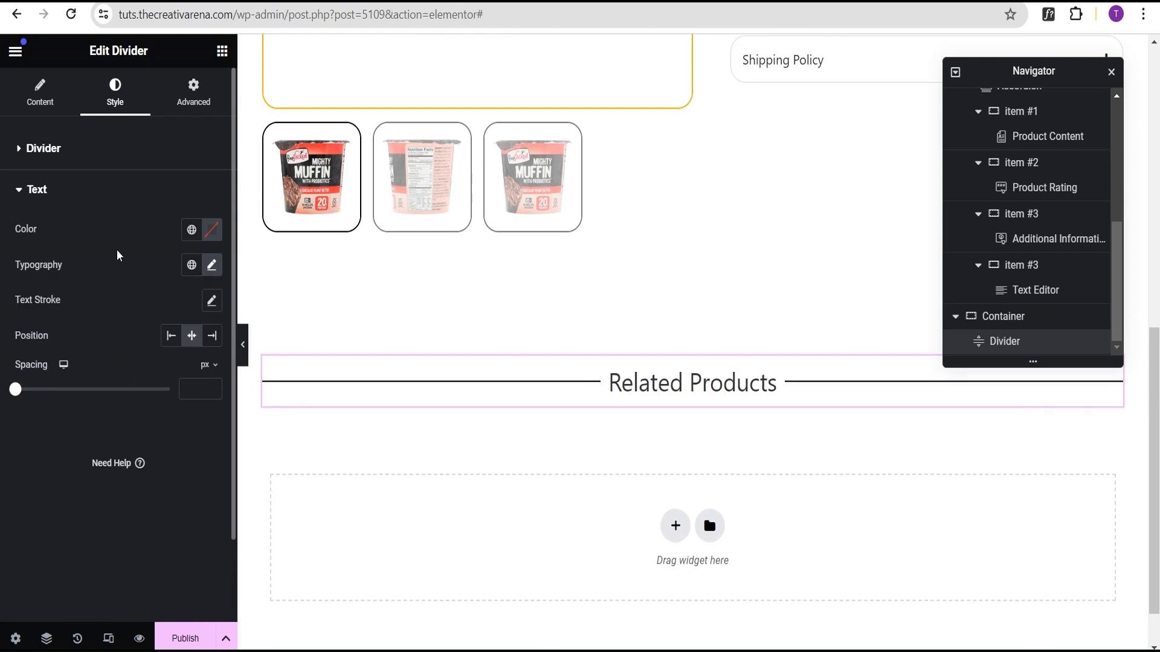
pyautogui.moveTo(15, 391); pyautogui.dragTo(79, 404)
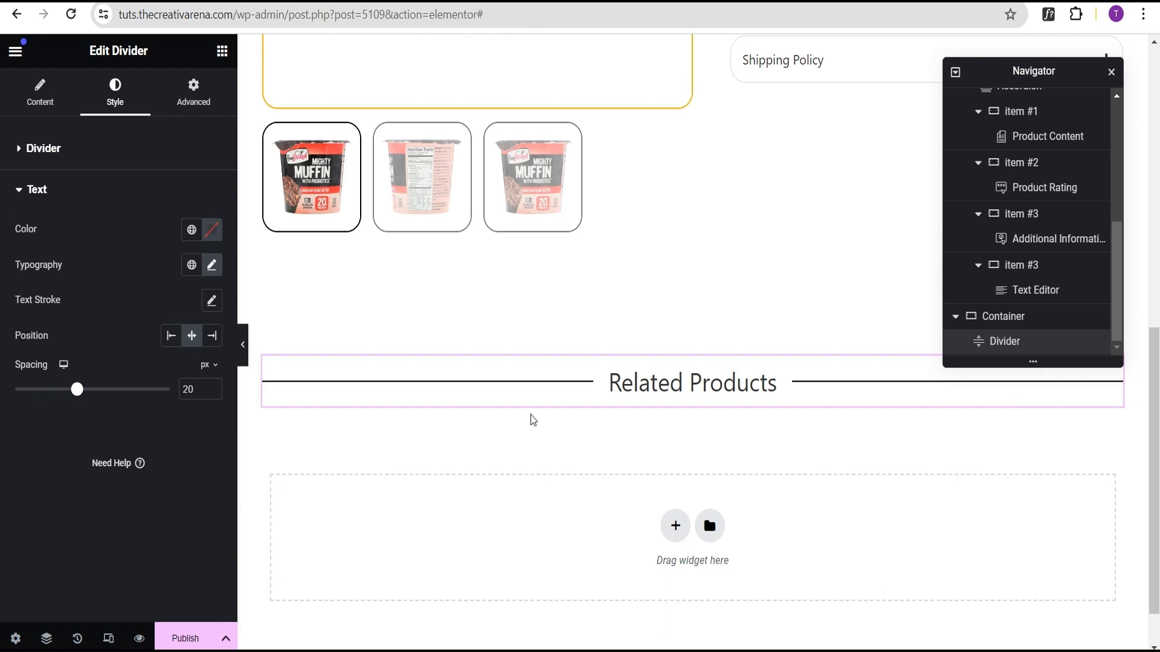
pyautogui.click(49, 154)
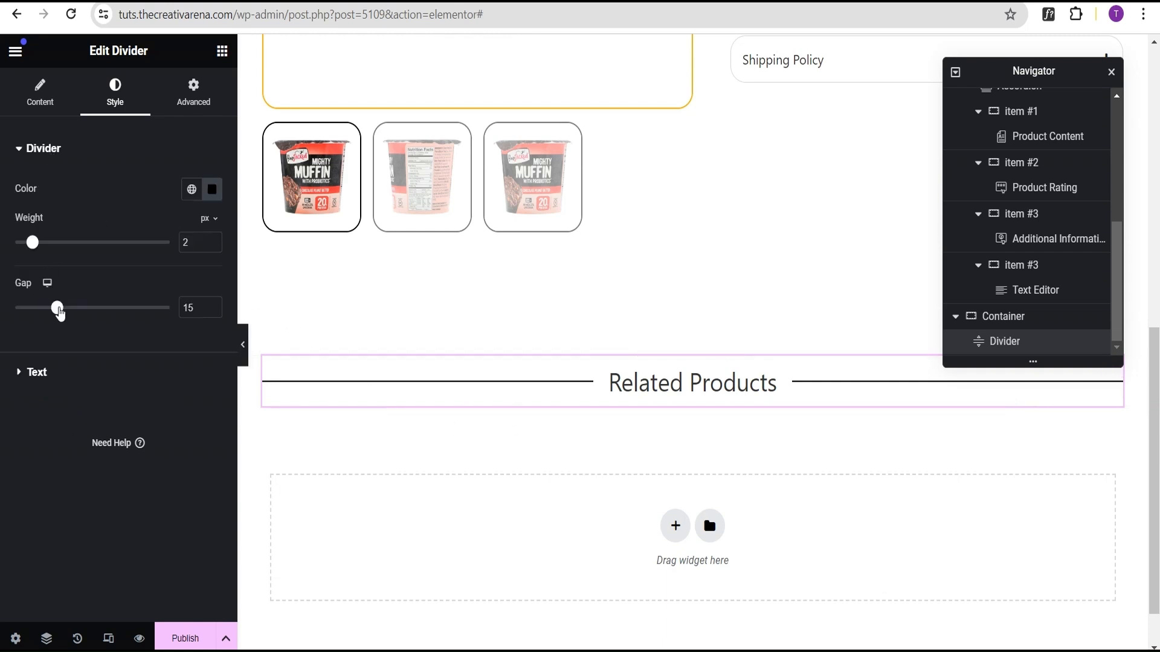
pyautogui.moveTo(59, 311); pyautogui.dragTo(73, 309)
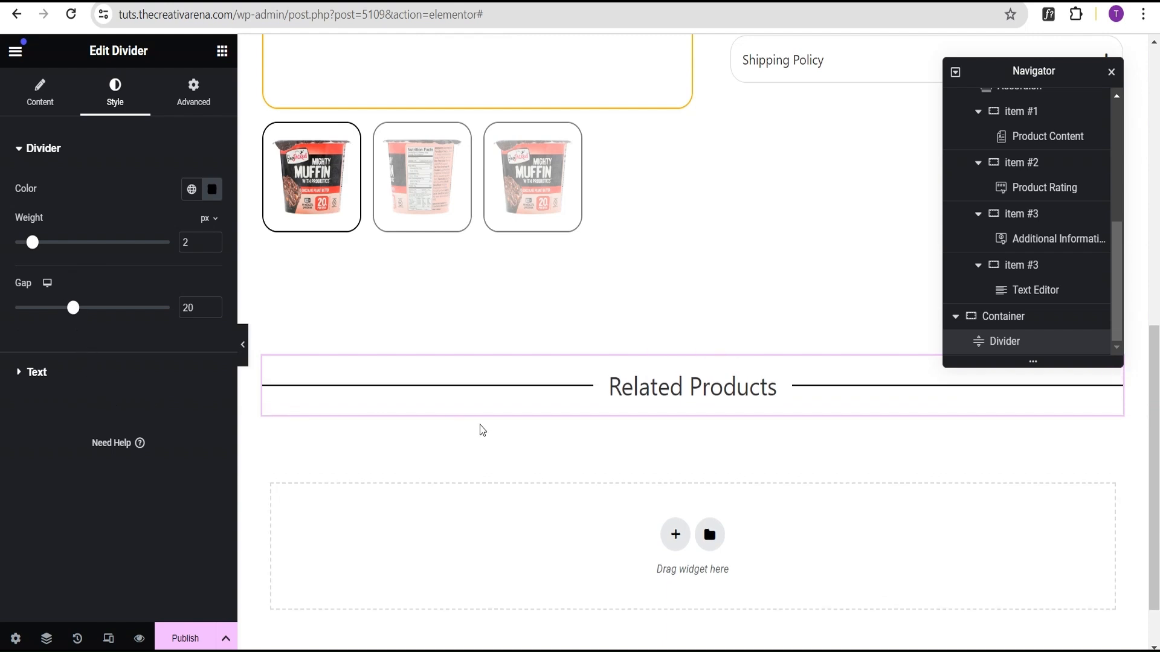
pyautogui.click(222, 52)
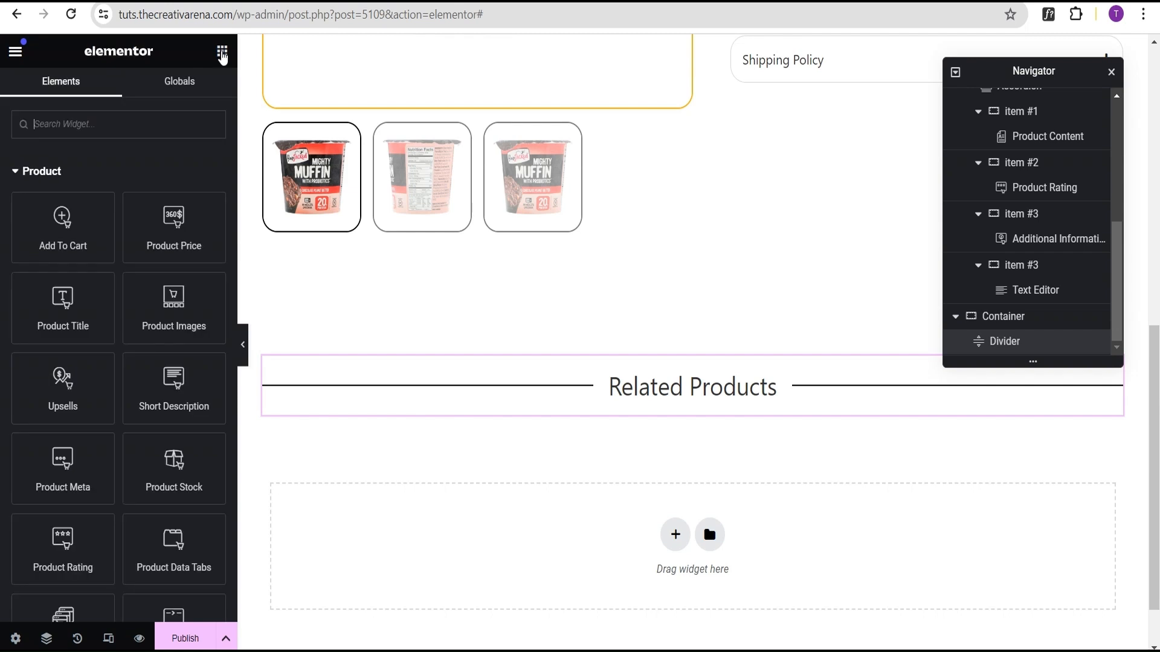
pyautogui.scroll(-2, 135, 281)
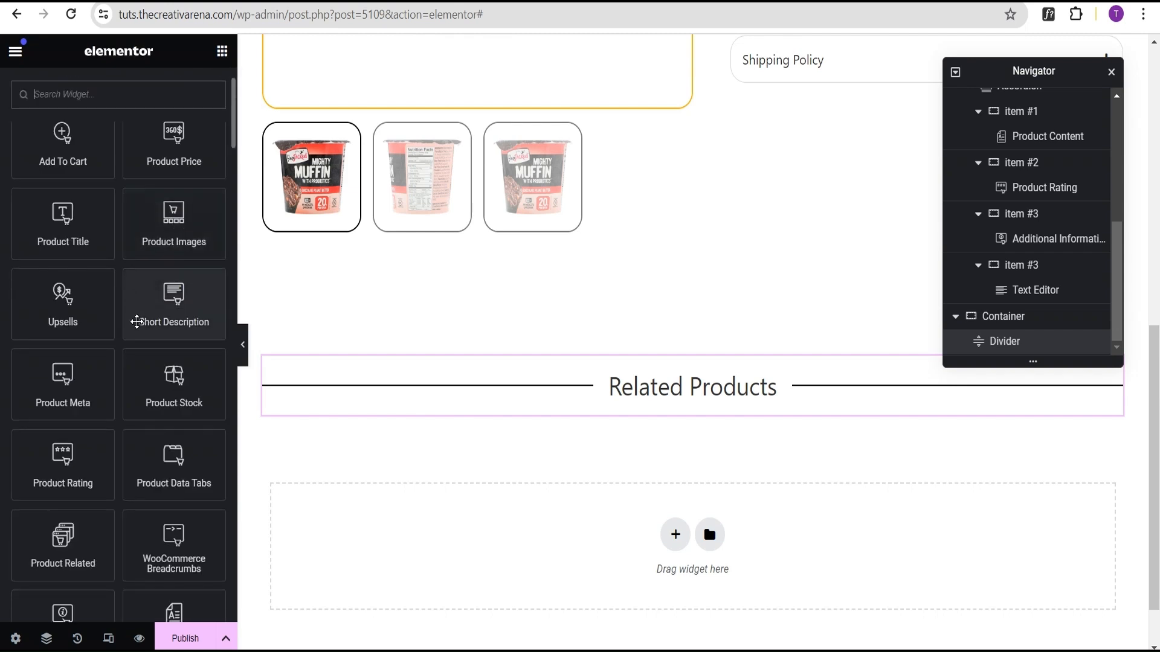
pyautogui.scroll(-1, 72, 465)
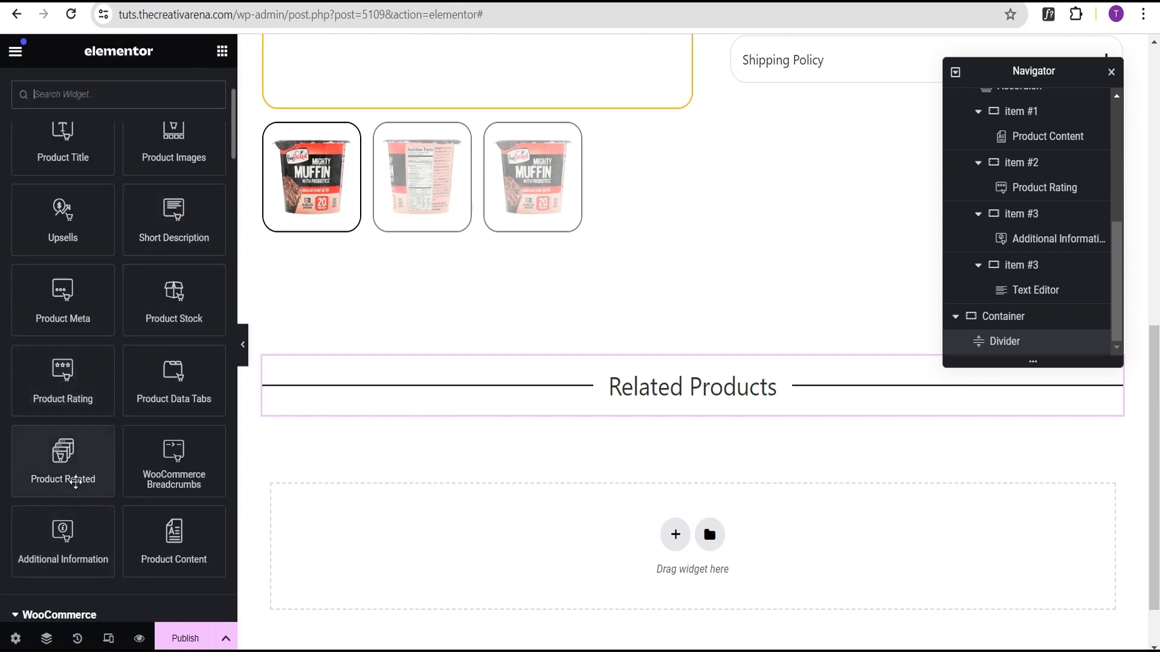
pyautogui.moveTo(92, 479); pyautogui.dragTo(678, 445)
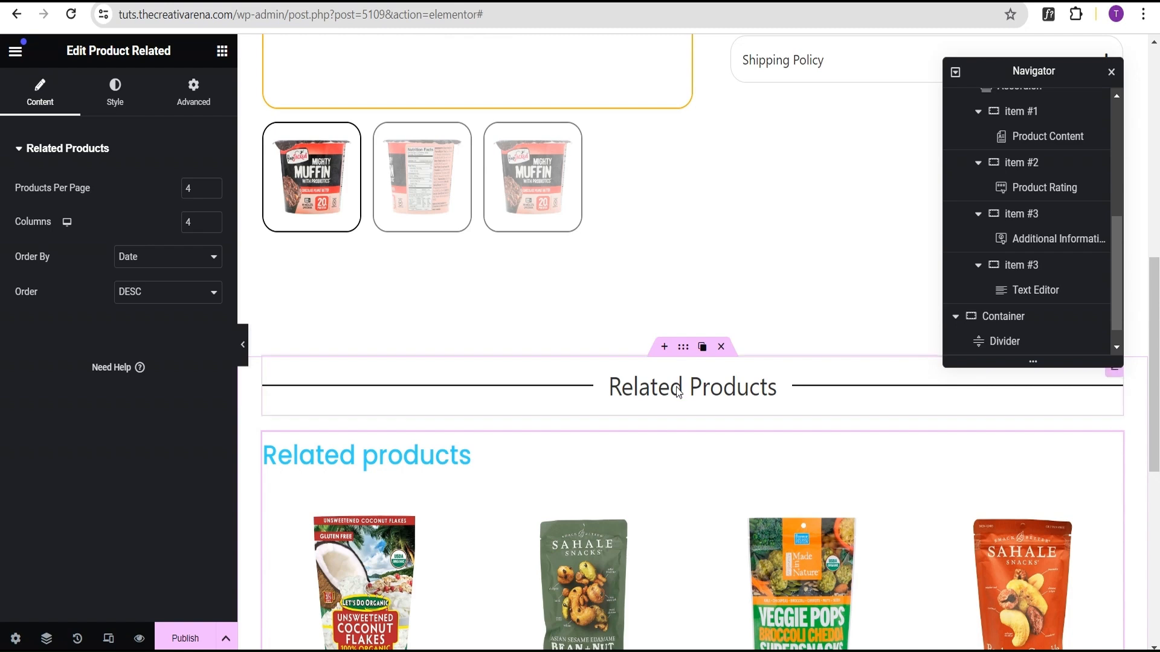
pyautogui.scroll(-5, 676, 443)
pyautogui.scroll(5, 694, 448)
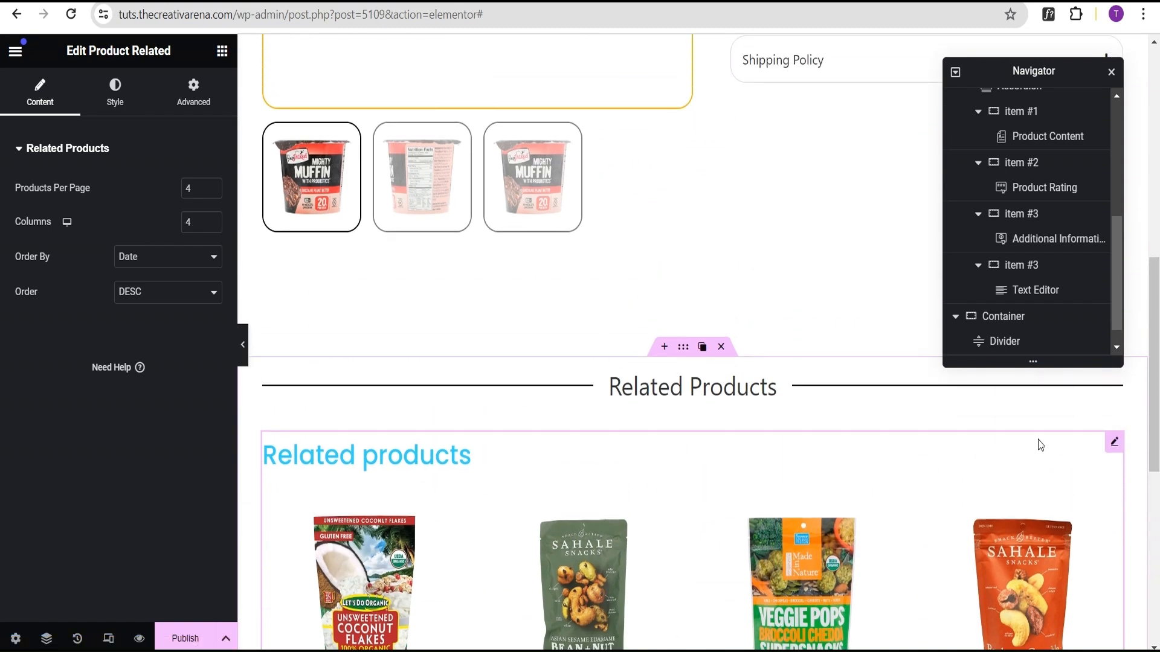
pyautogui.click(1080, 446)
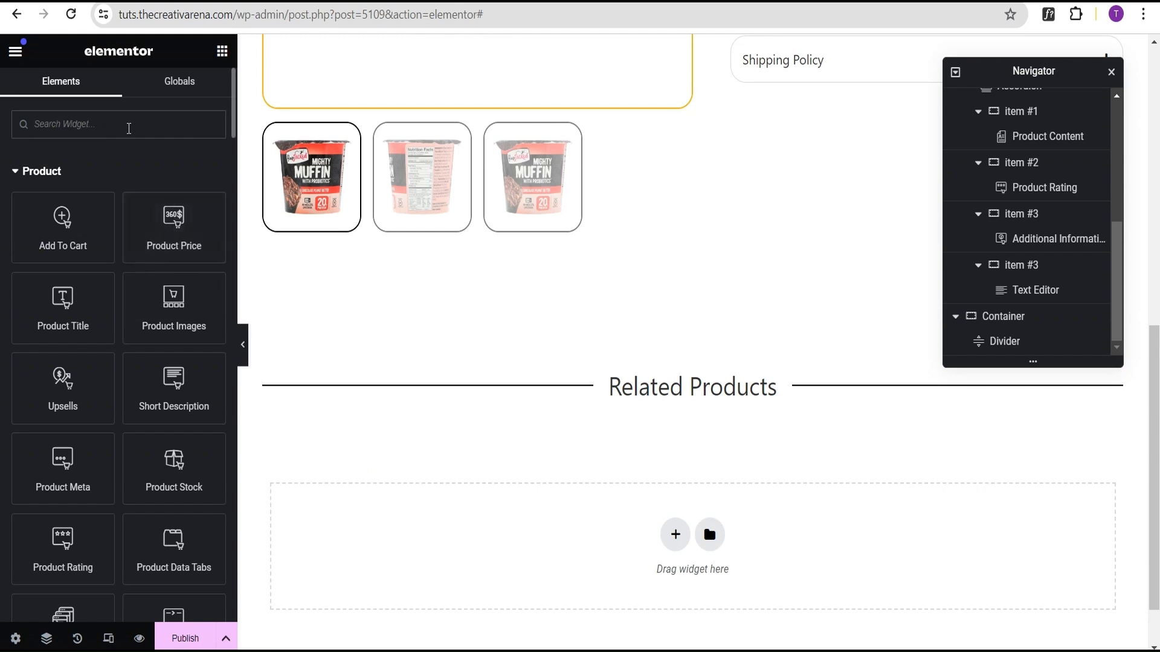
# Step: Search for loop widgets and add a Loop Grid into the empty container below the Related Products divider
pyautogui.write('loop')
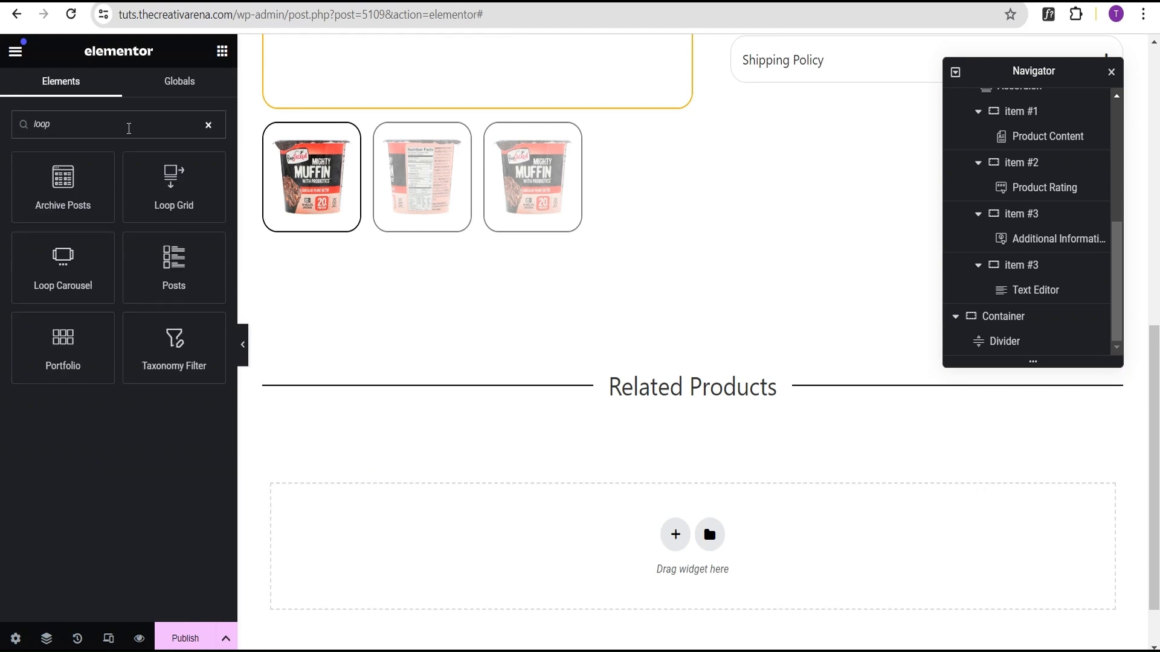
pyautogui.moveTo(175, 184); pyautogui.dragTo(683, 403)
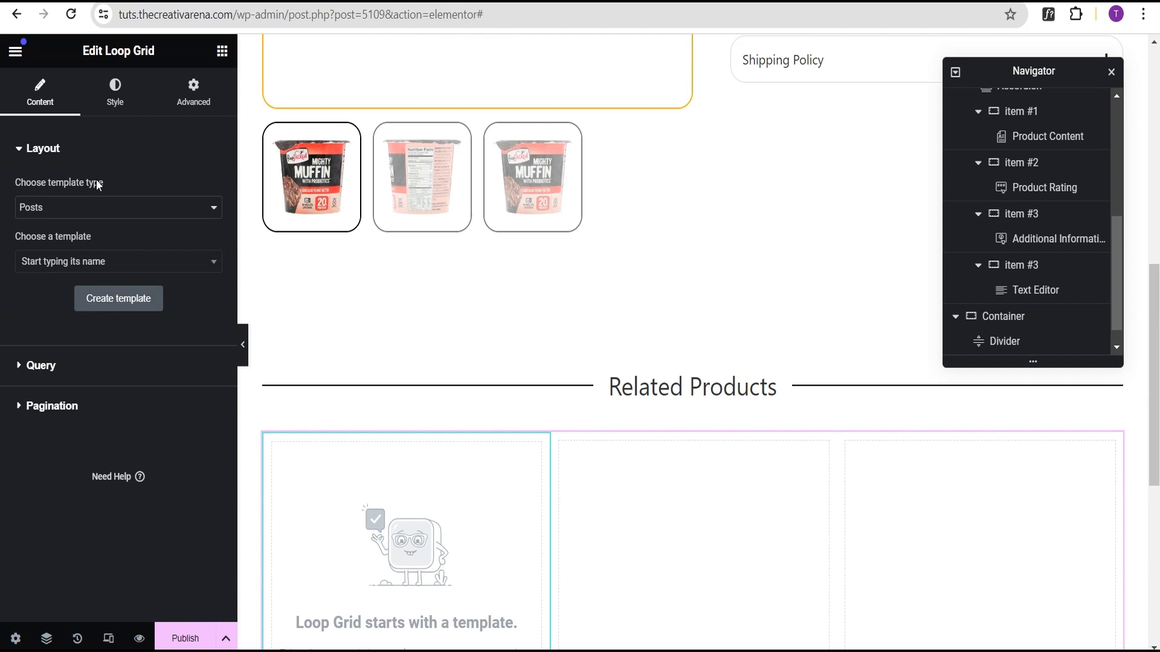
# Step: Set the Loop Grid's template type to Products and choose the New product loop template
pyautogui.click(33, 207)
pyautogui.click(48, 239)
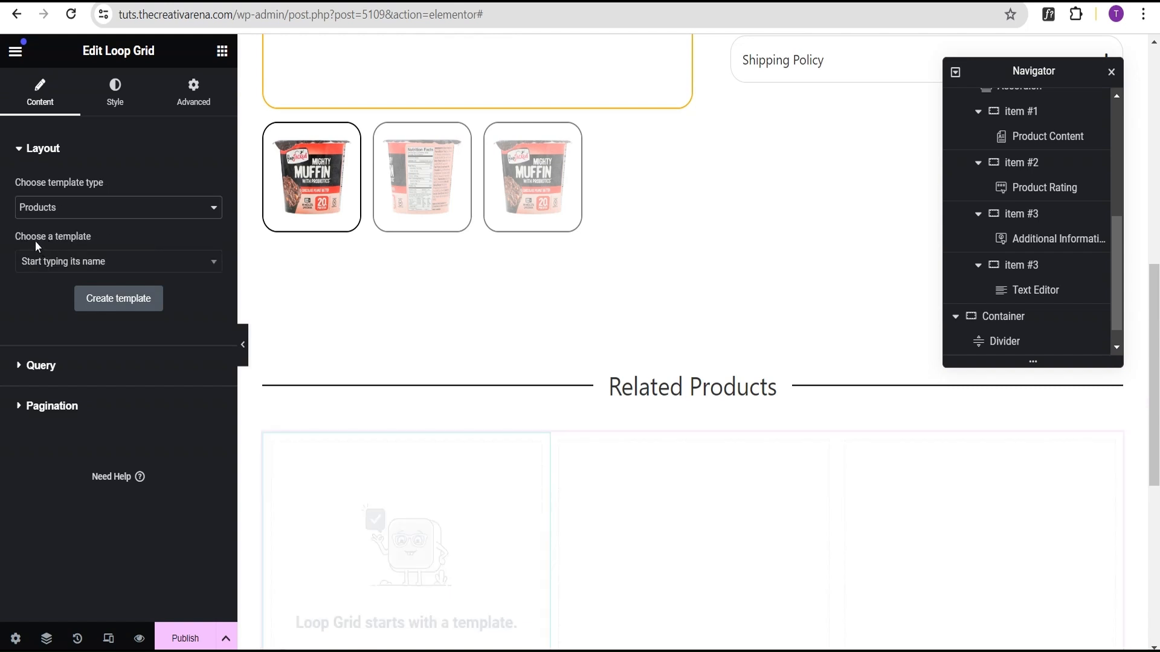
pyautogui.click(36, 264)
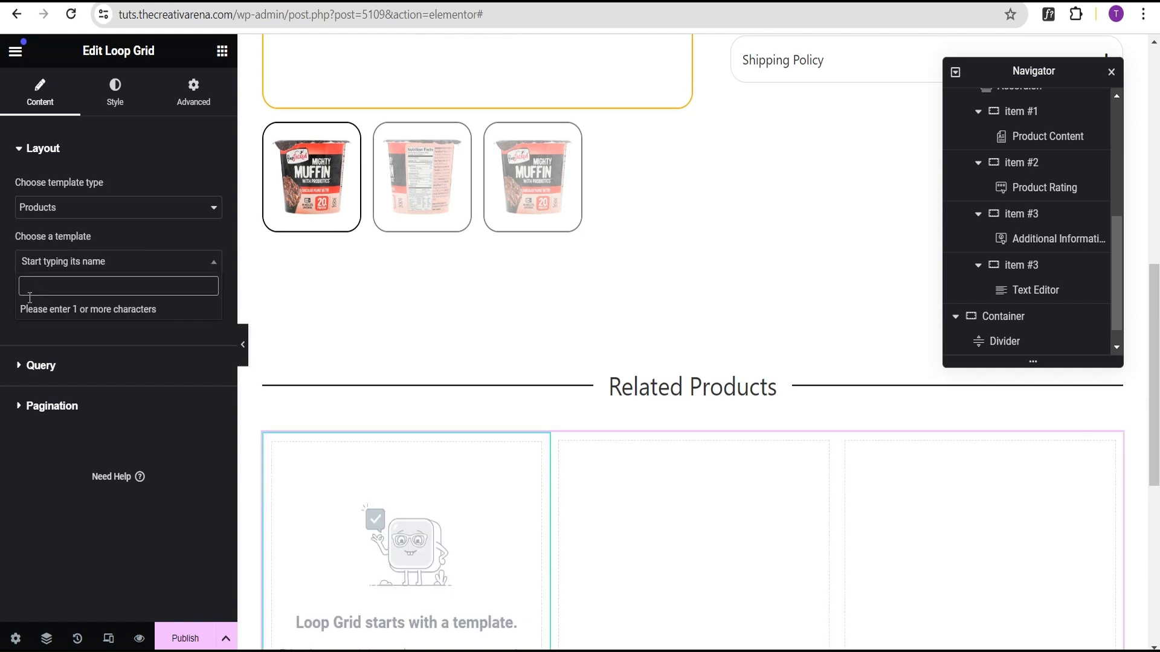
pyautogui.write('new')
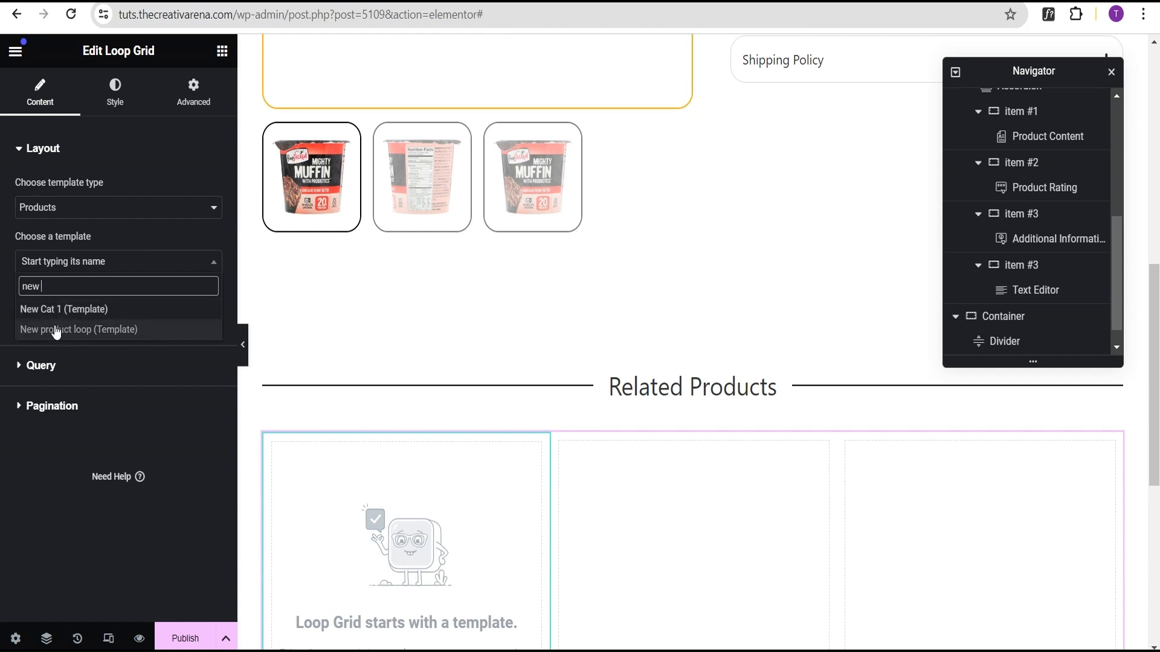
pyautogui.click(57, 334)
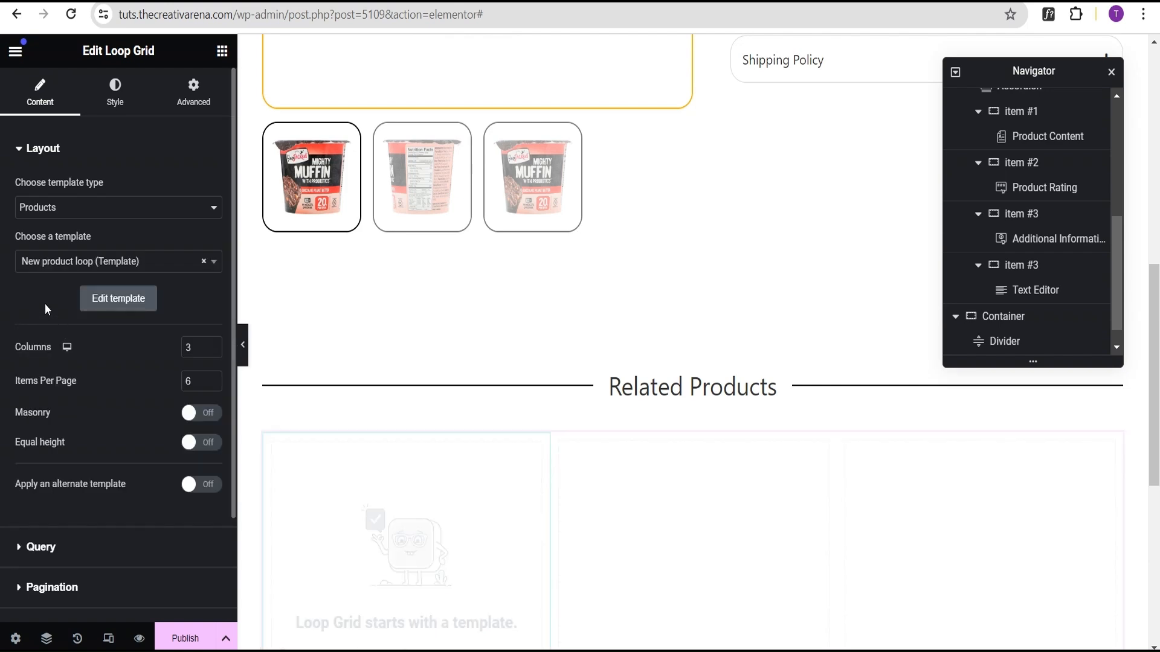
# Step: Set the Loop Grid's items per page to 3
pyautogui.scroll(-3, 528, 442)
pyautogui.scroll(1, 497, 414)
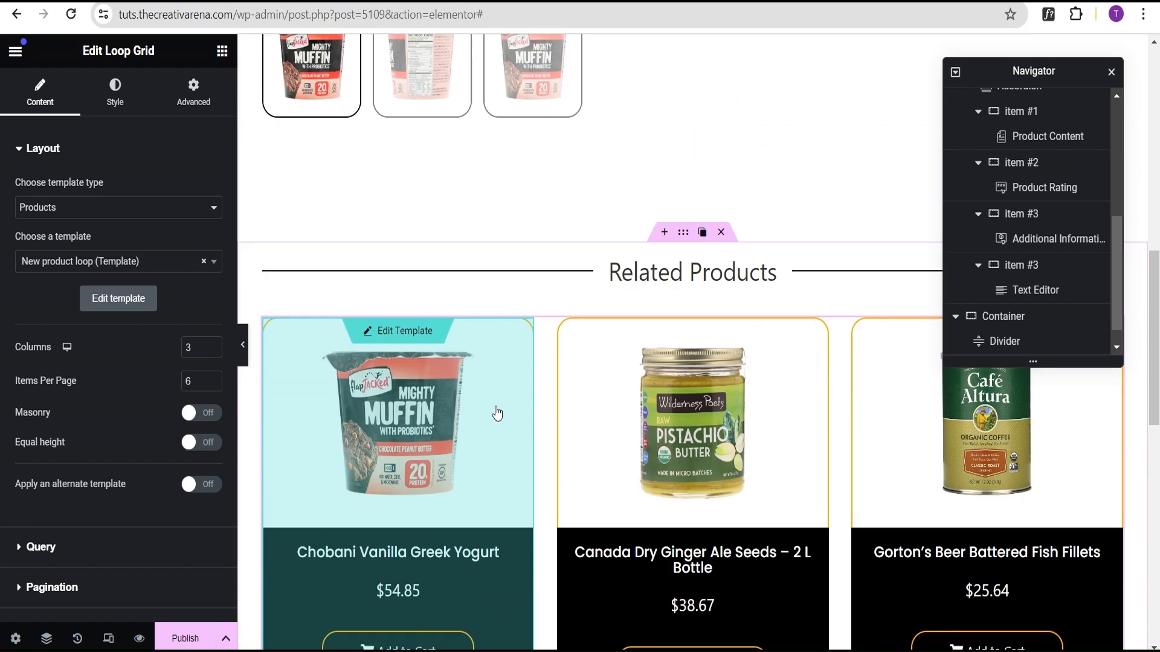
pyautogui.scroll(1, 497, 413)
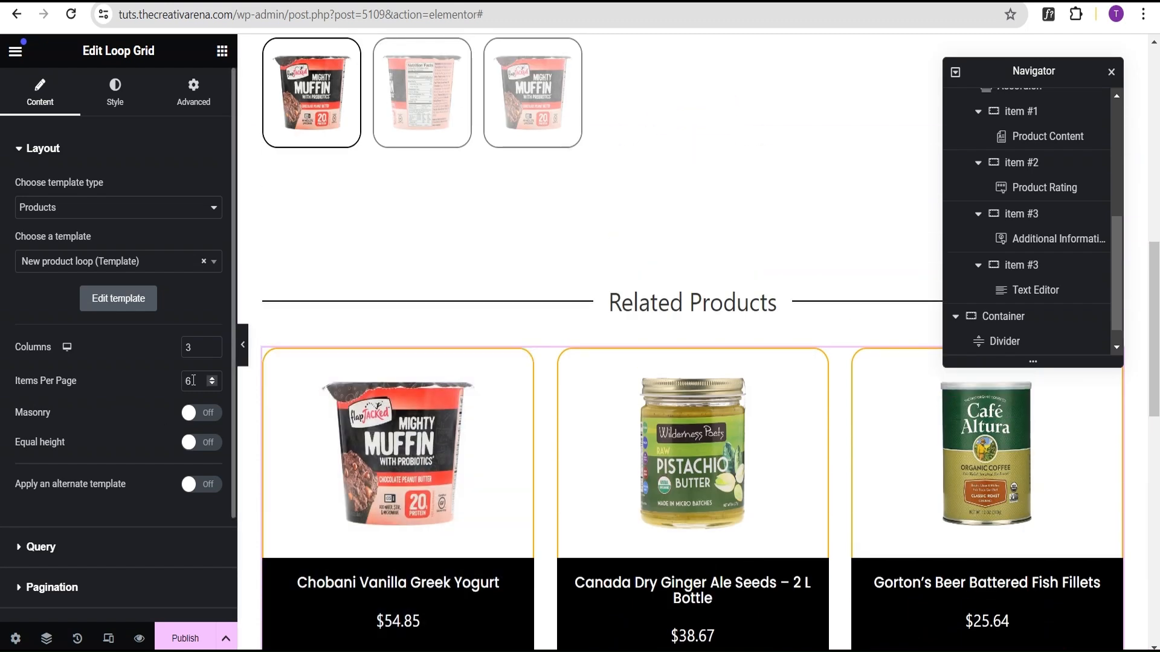
pyautogui.write('3')
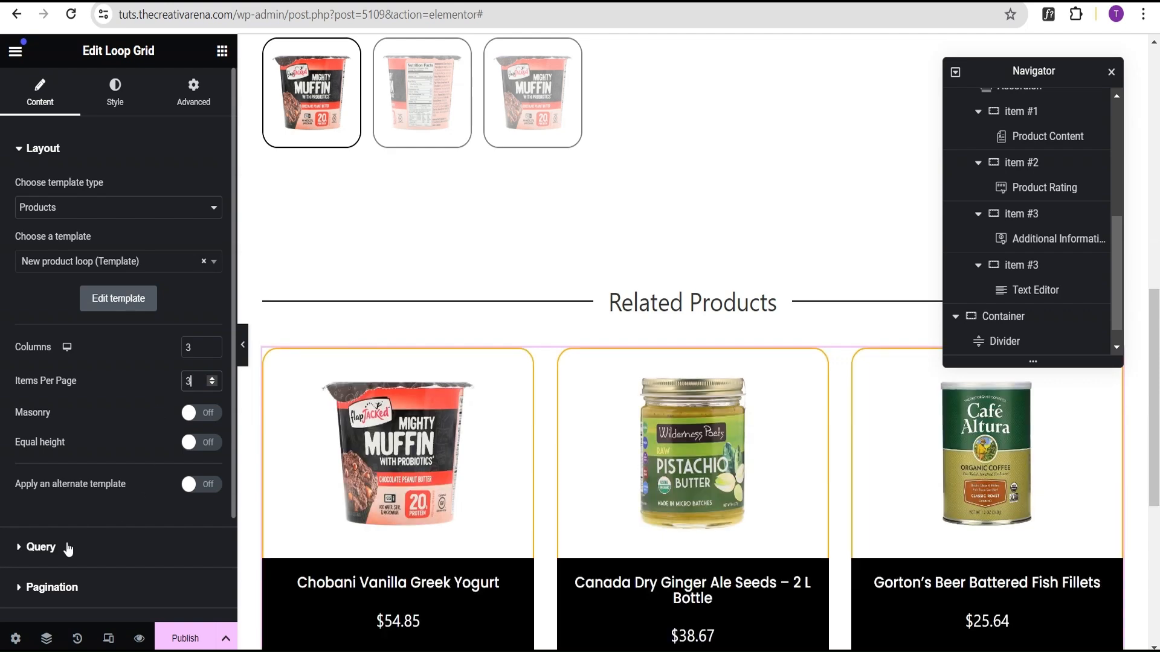
# Step: Set the Loop Grid's query source to Related Products
pyautogui.scroll(-2, 107, 438)
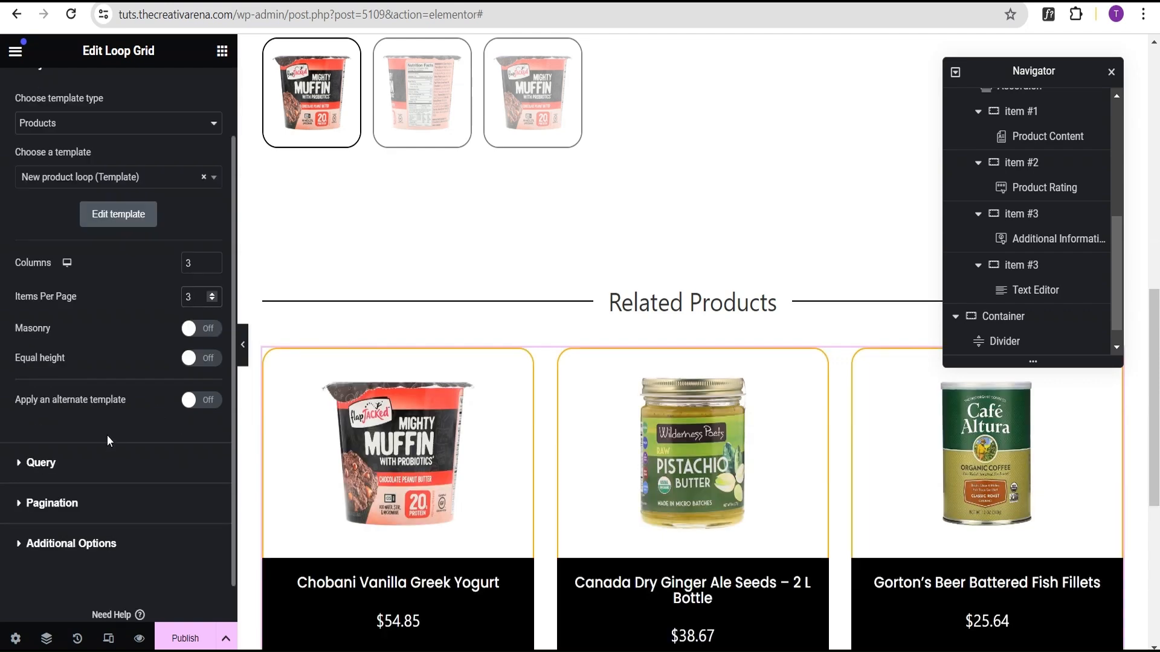
pyautogui.click(83, 470)
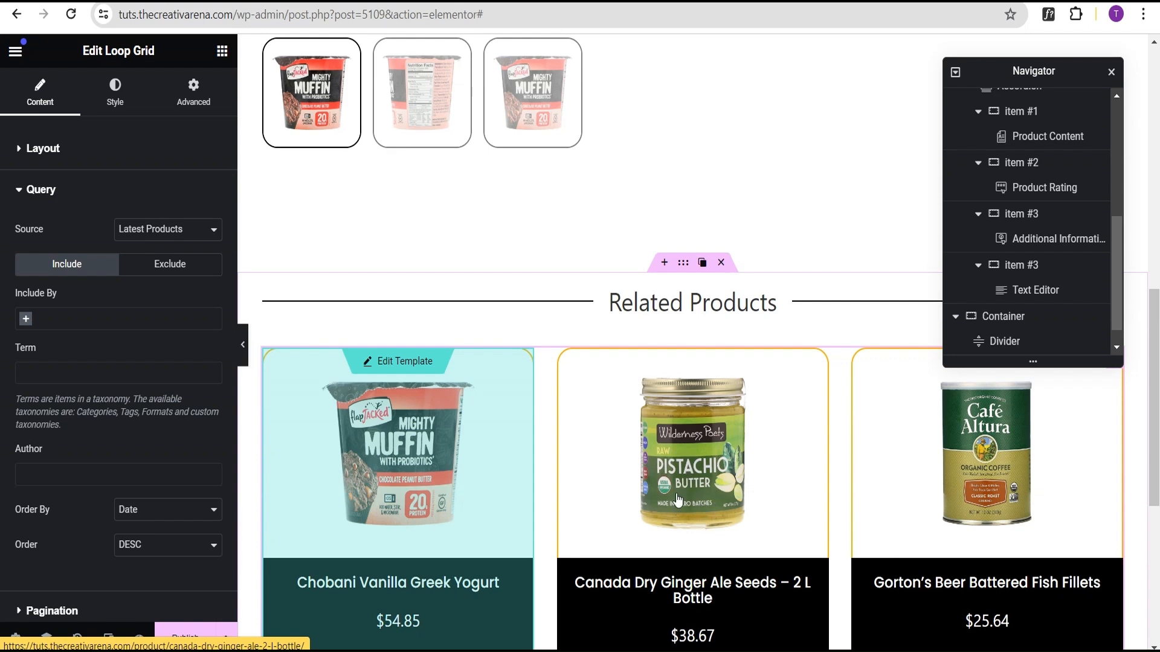
pyautogui.click(135, 234)
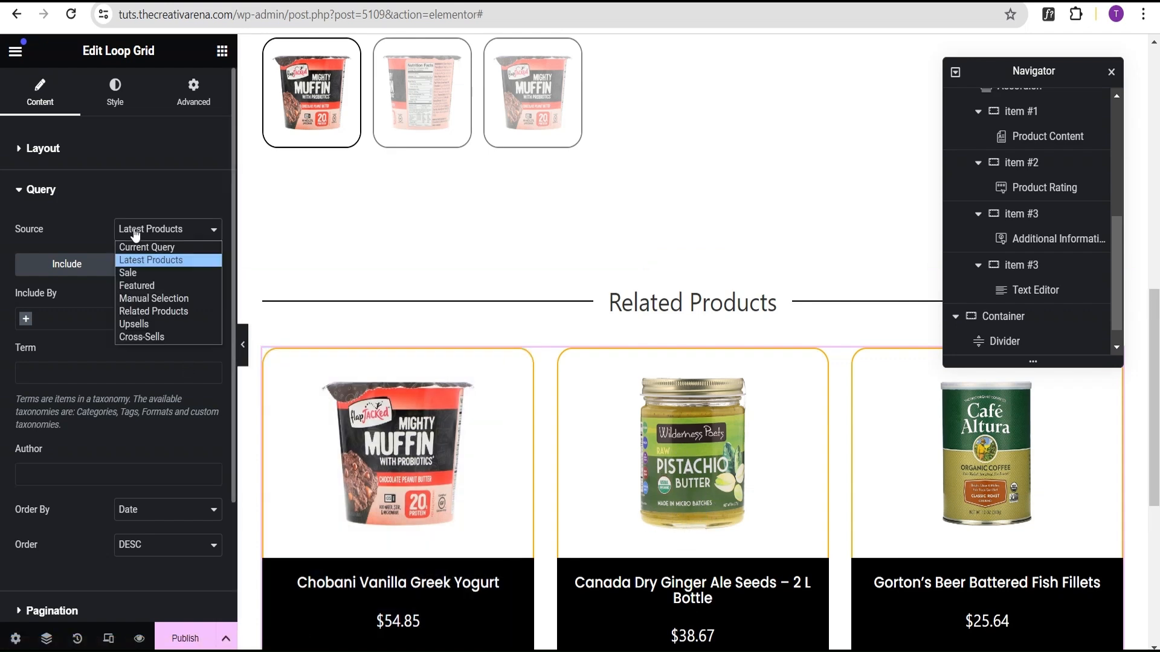
pyautogui.click(174, 313)
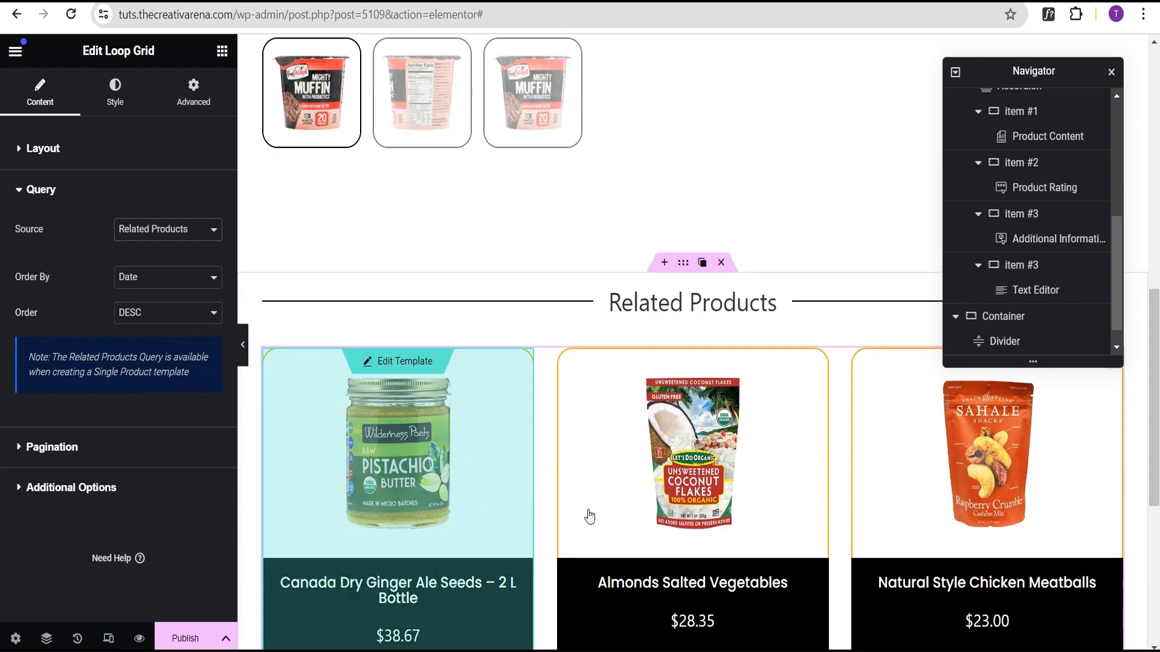
# Step: Enable the Nothing Found Message, set it to No related product found, and center its alignment
pyautogui.click(58, 490)
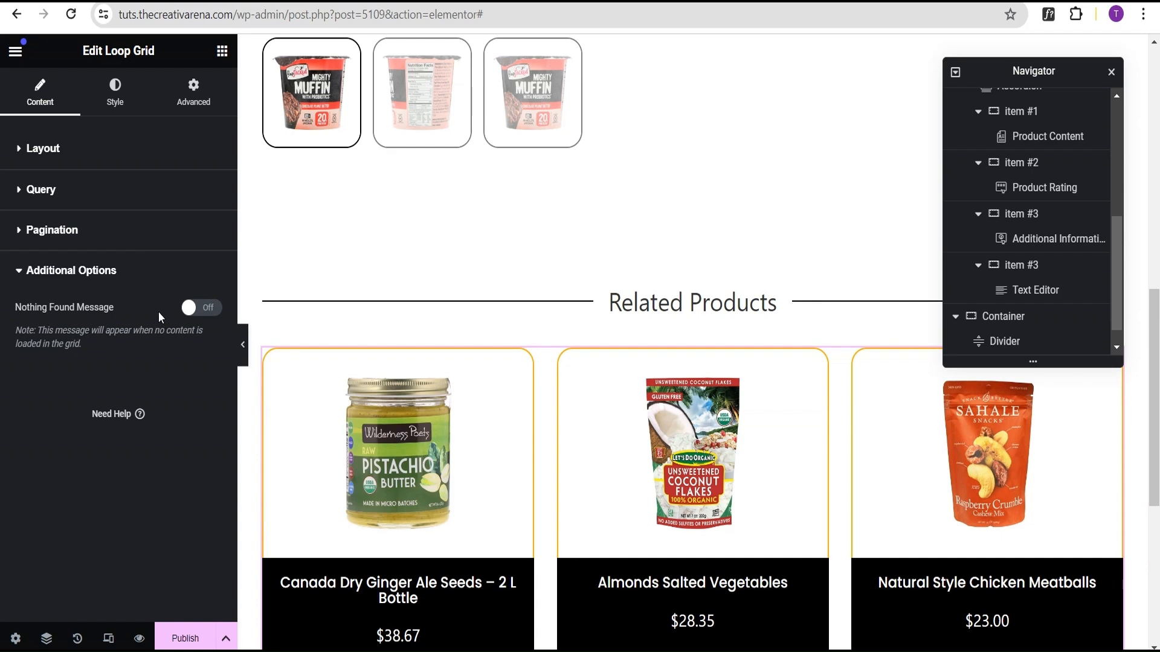
pyautogui.click(202, 309)
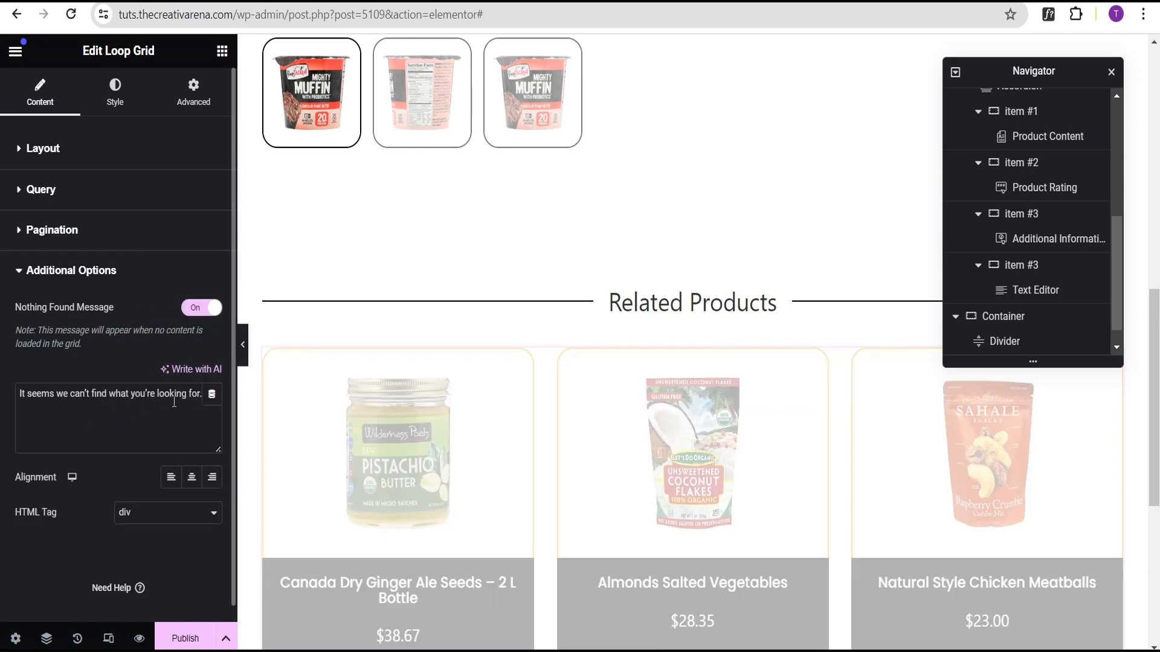
pyautogui.click(174, 403)
pyautogui.tripleClick(174, 403)
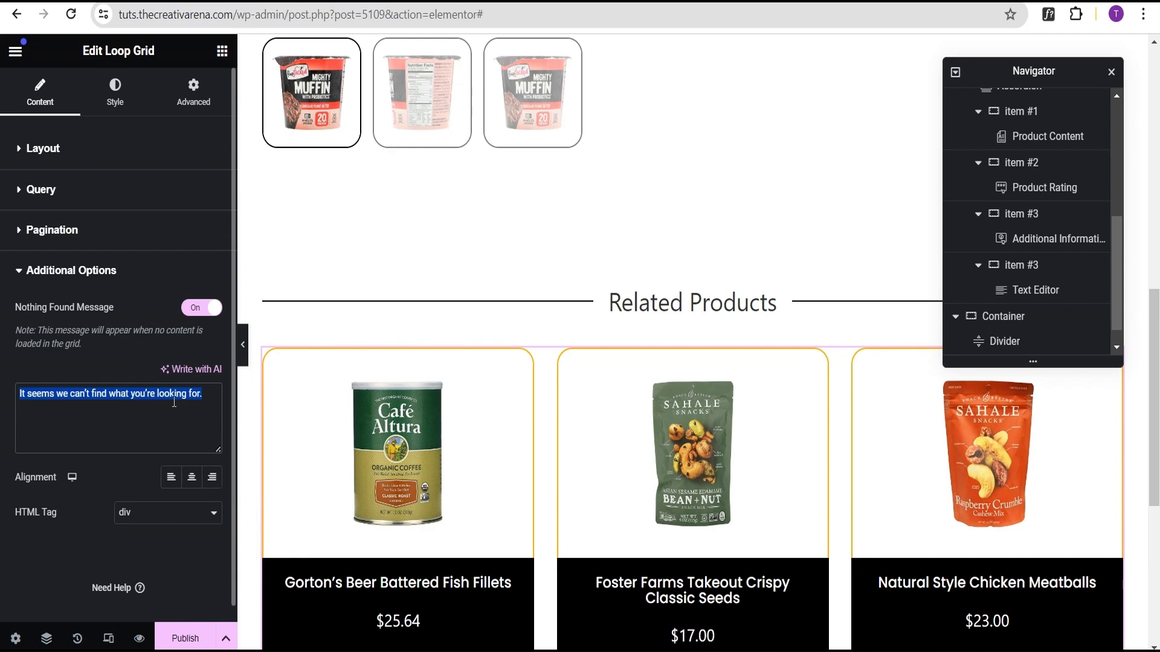
pyautogui.write('No related product found')
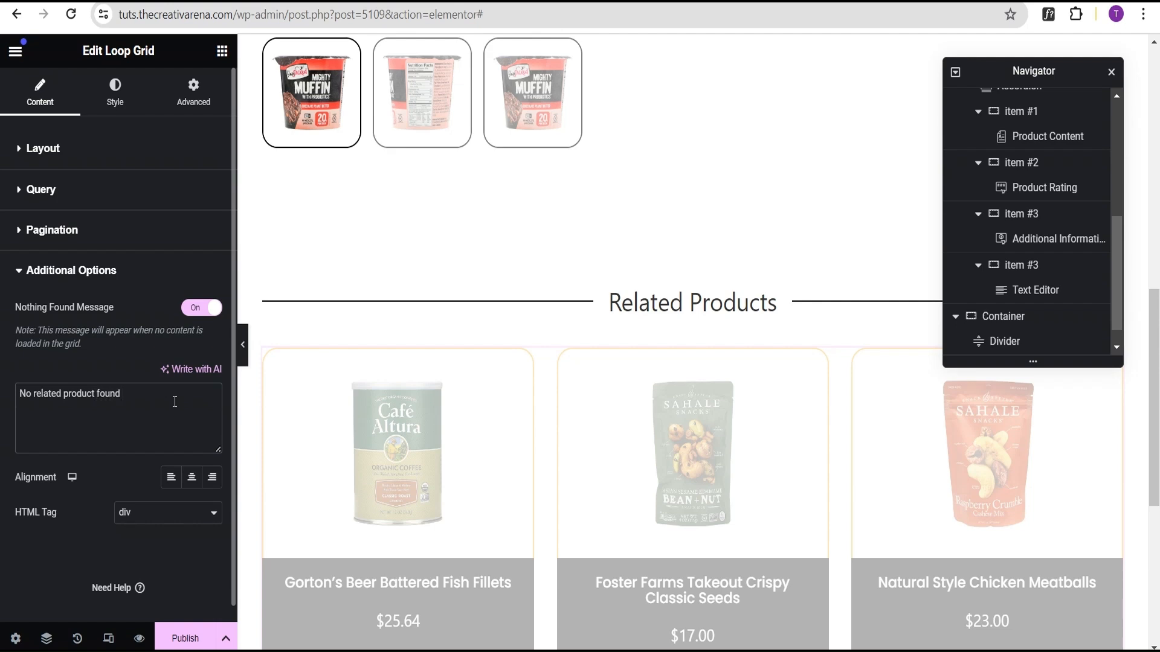
pyautogui.click(191, 478)
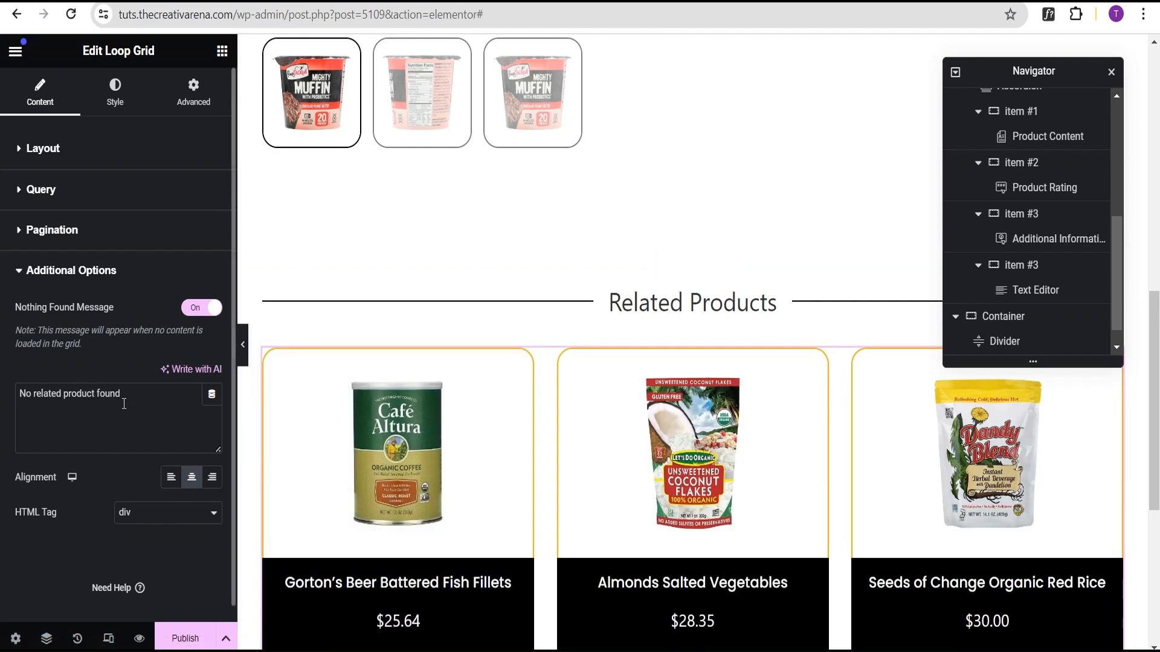
# Step: Preview the whole product page with the editor panel hidden
pyautogui.click(242, 343)
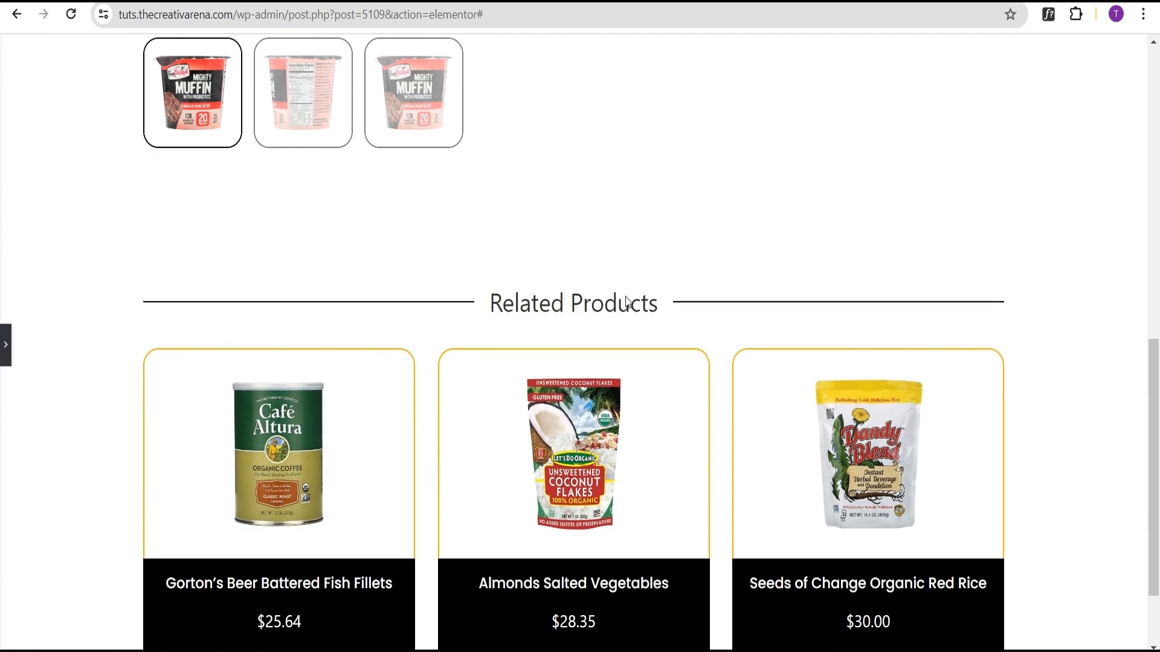
pyautogui.scroll(12, 626, 300)
pyautogui.scroll(-6, 604, 296)
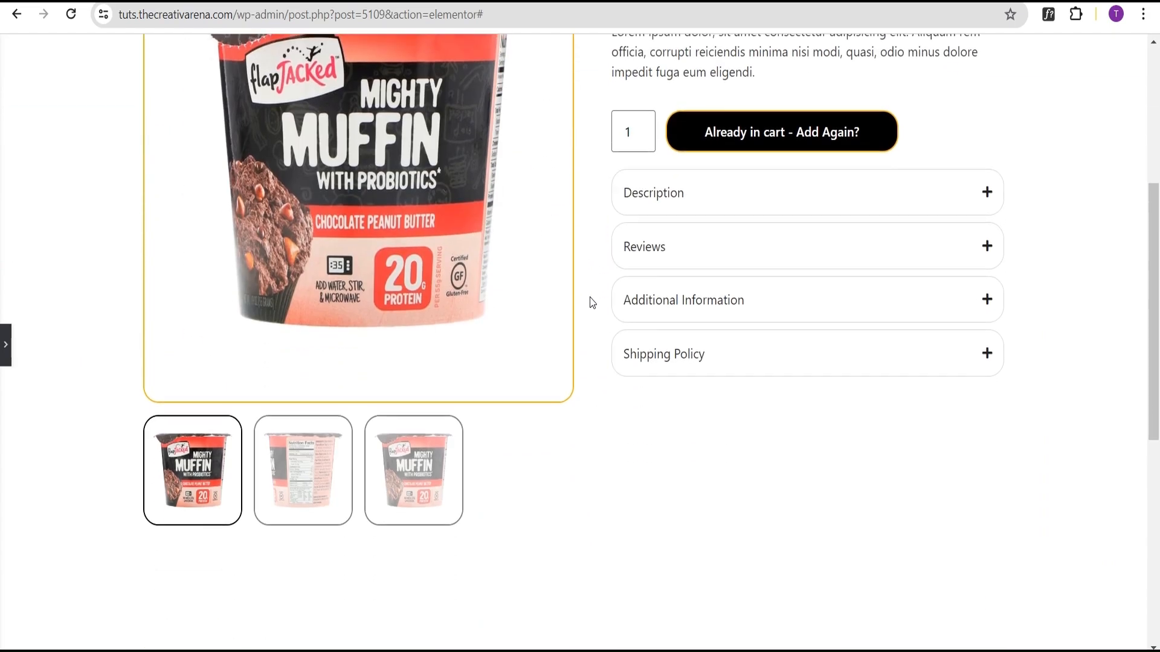
pyautogui.scroll(-4, 589, 305)
pyautogui.scroll(9, 598, 300)
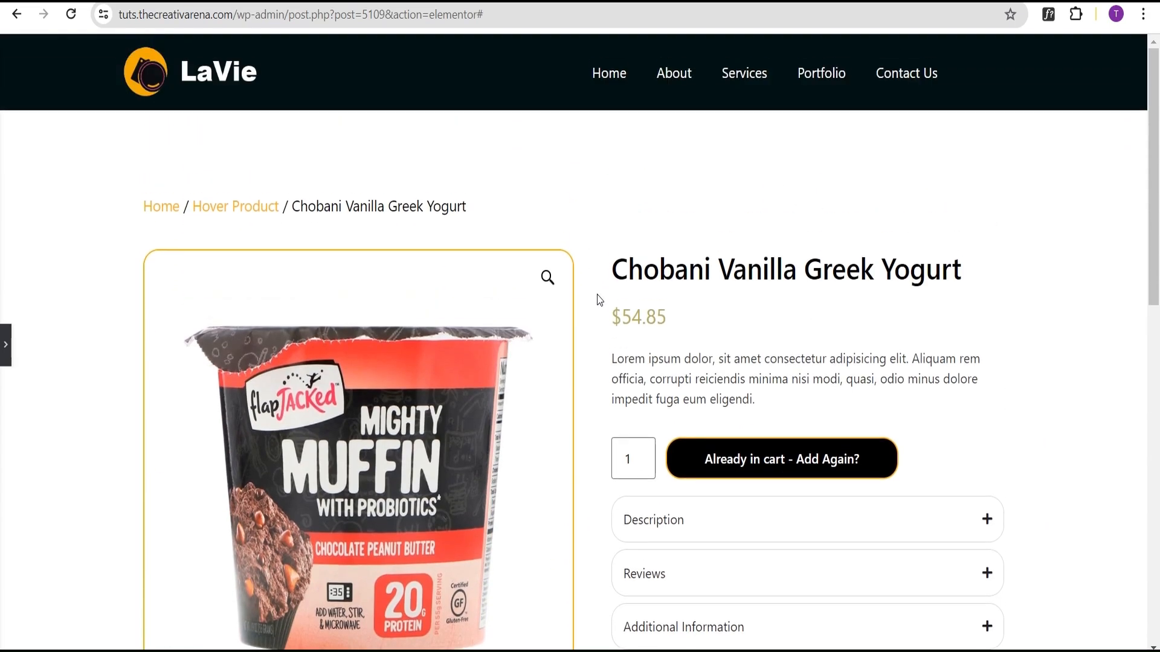
pyautogui.scroll(-13, 598, 300)
pyautogui.scroll(9, 605, 300)
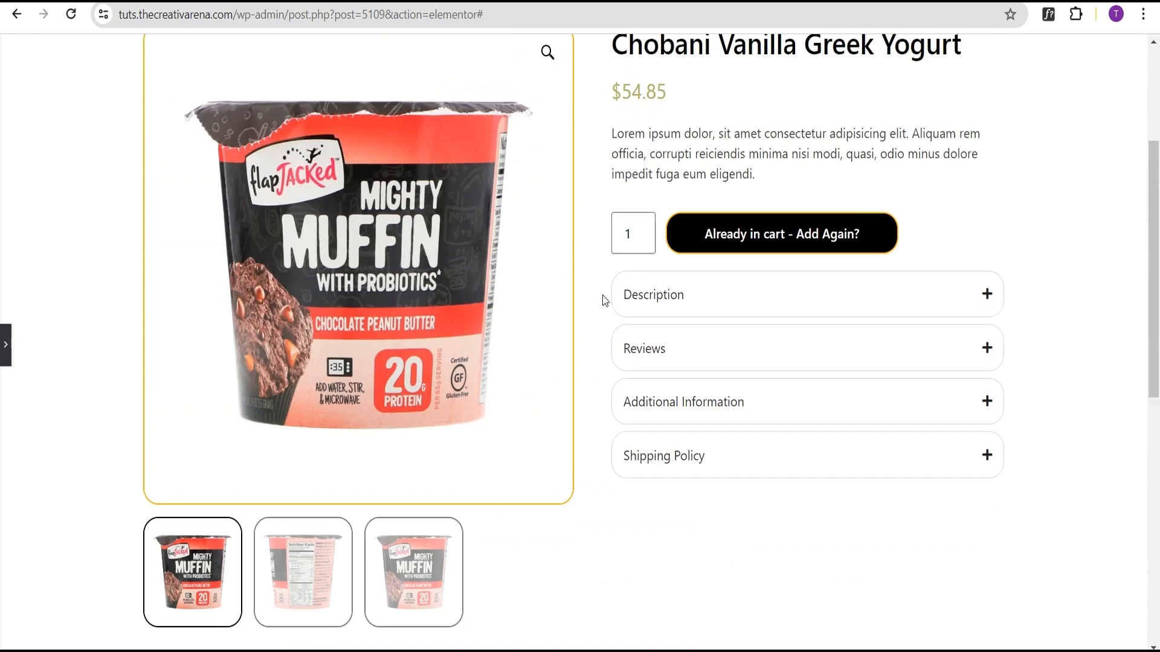
pyautogui.scroll(-3, 595, 320)
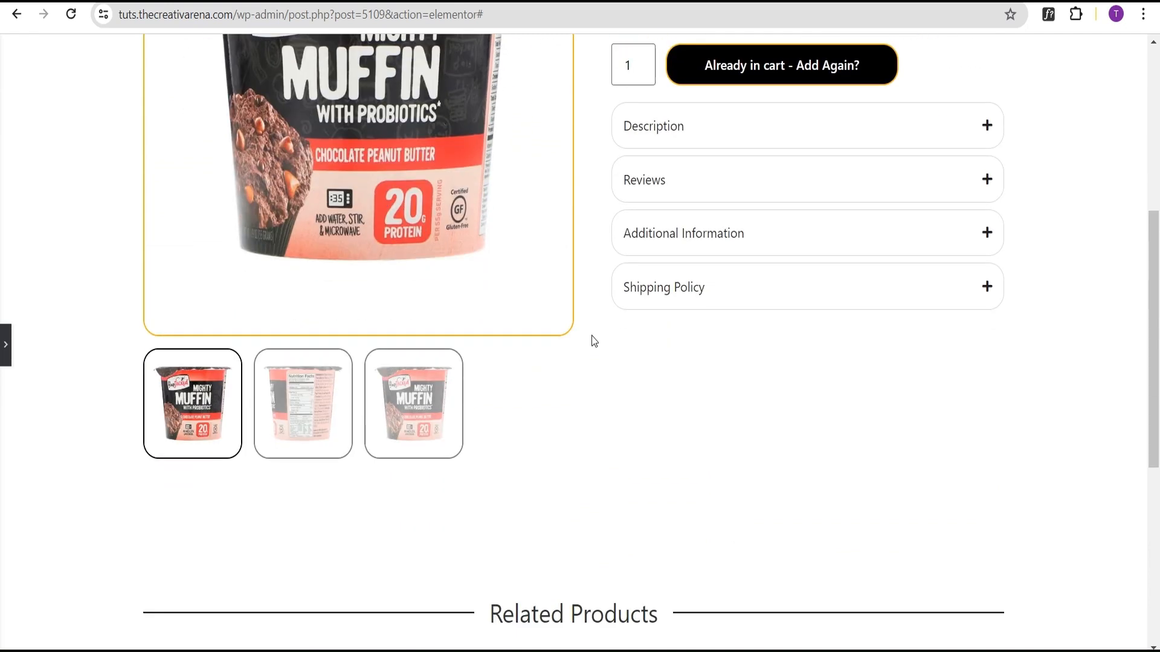
# Step: Publish the template with a display condition including all Products, then save and close
pyautogui.click(6, 349)
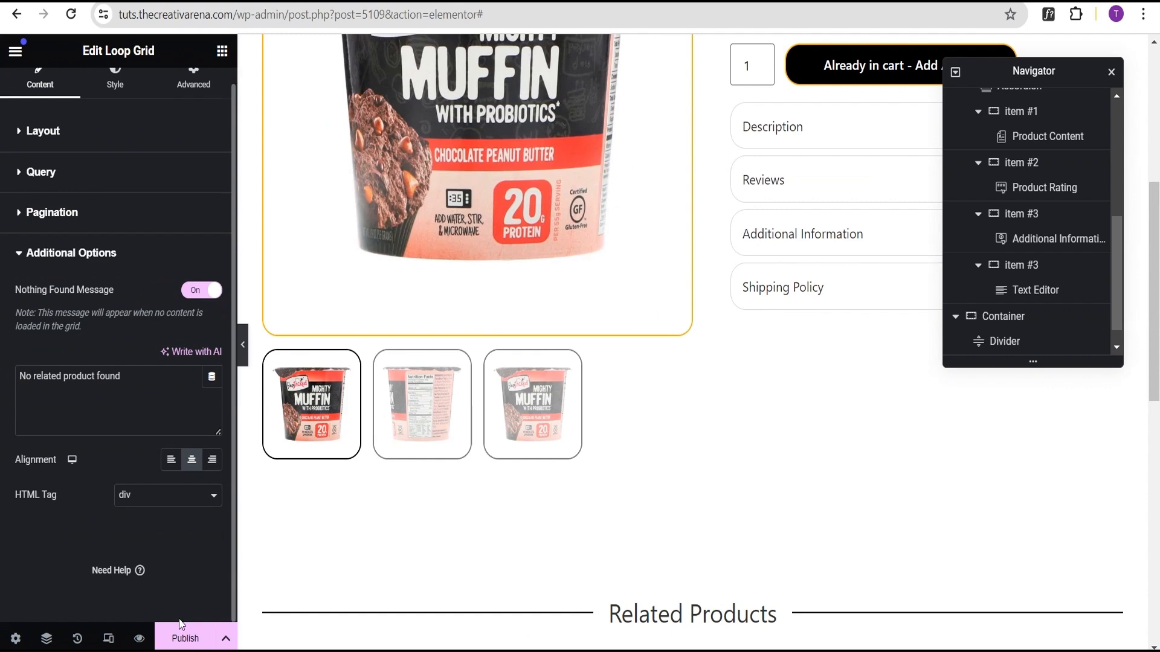
pyautogui.click(183, 639)
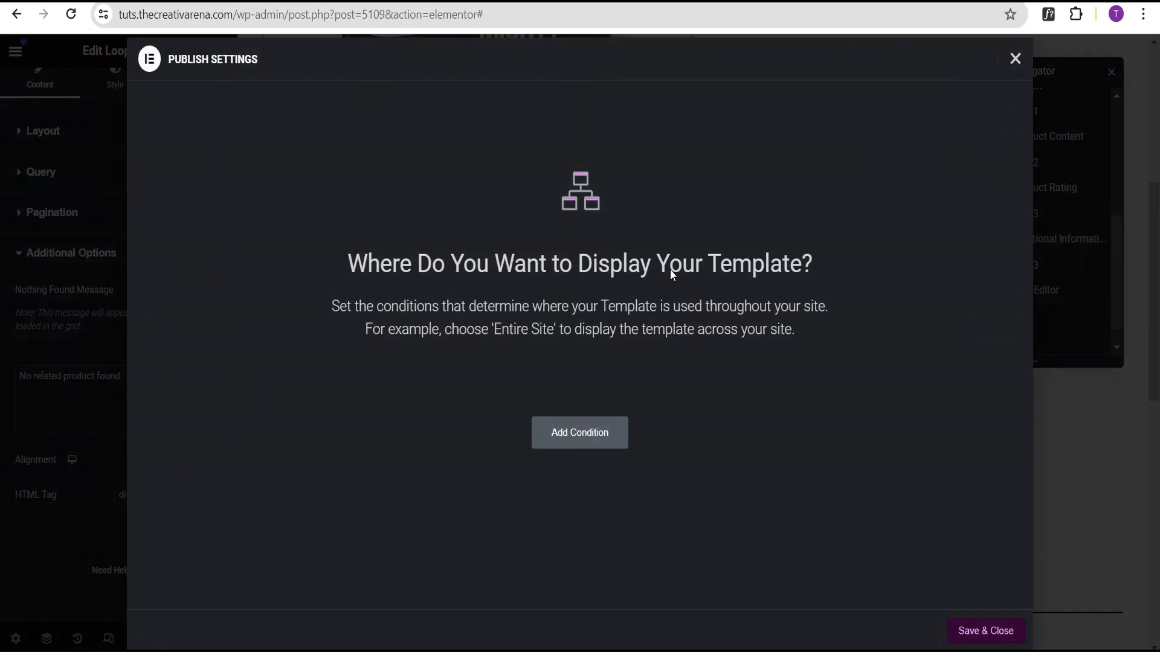
pyautogui.click(583, 446)
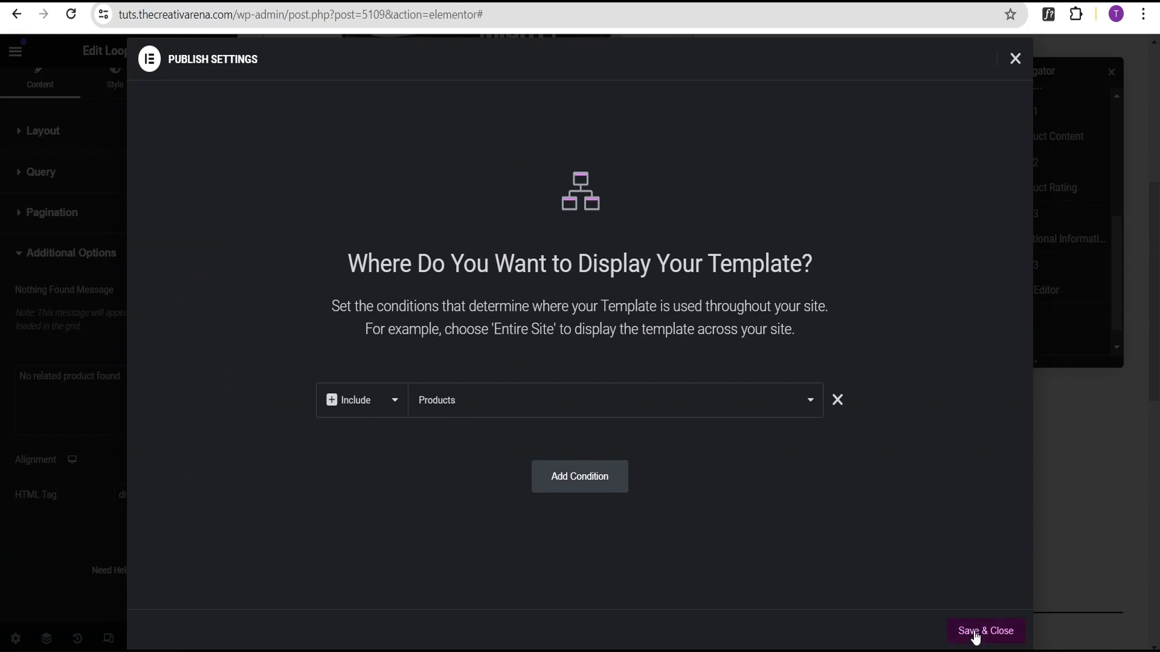
pyautogui.click(475, 404)
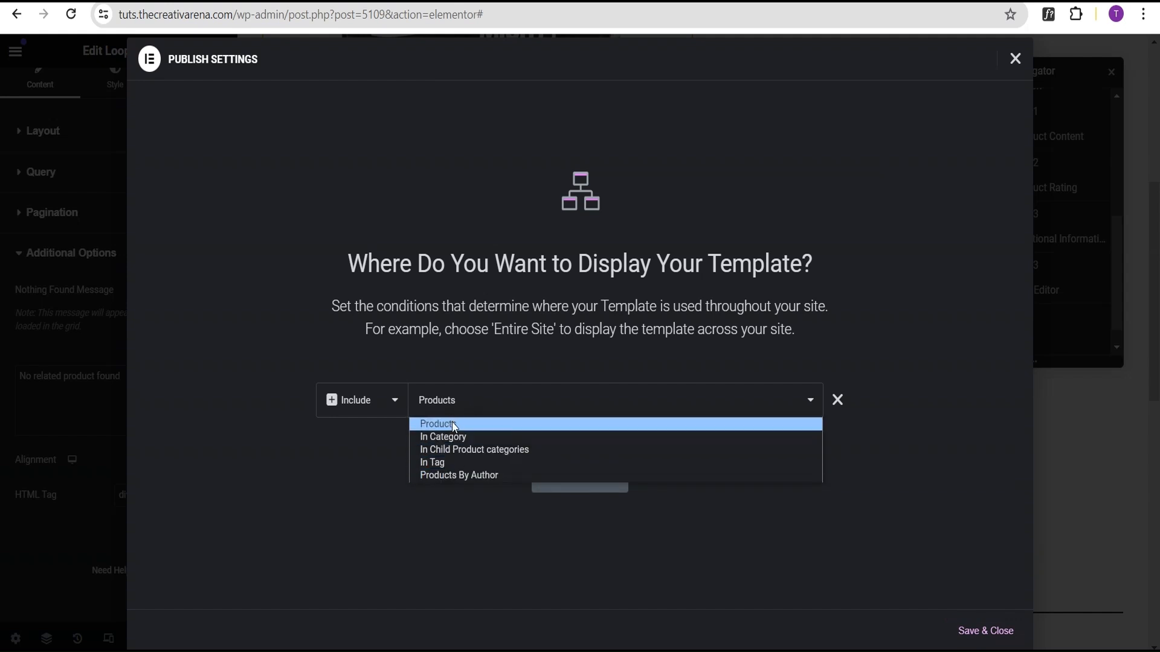
pyautogui.click(453, 424)
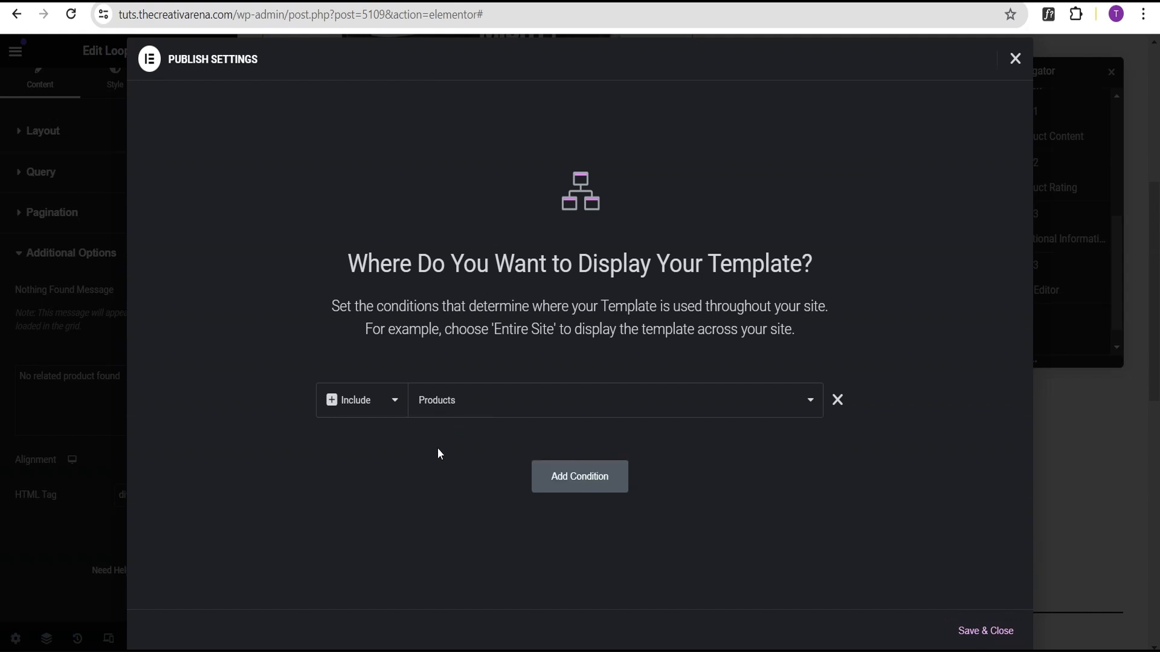
pyautogui.click(975, 632)
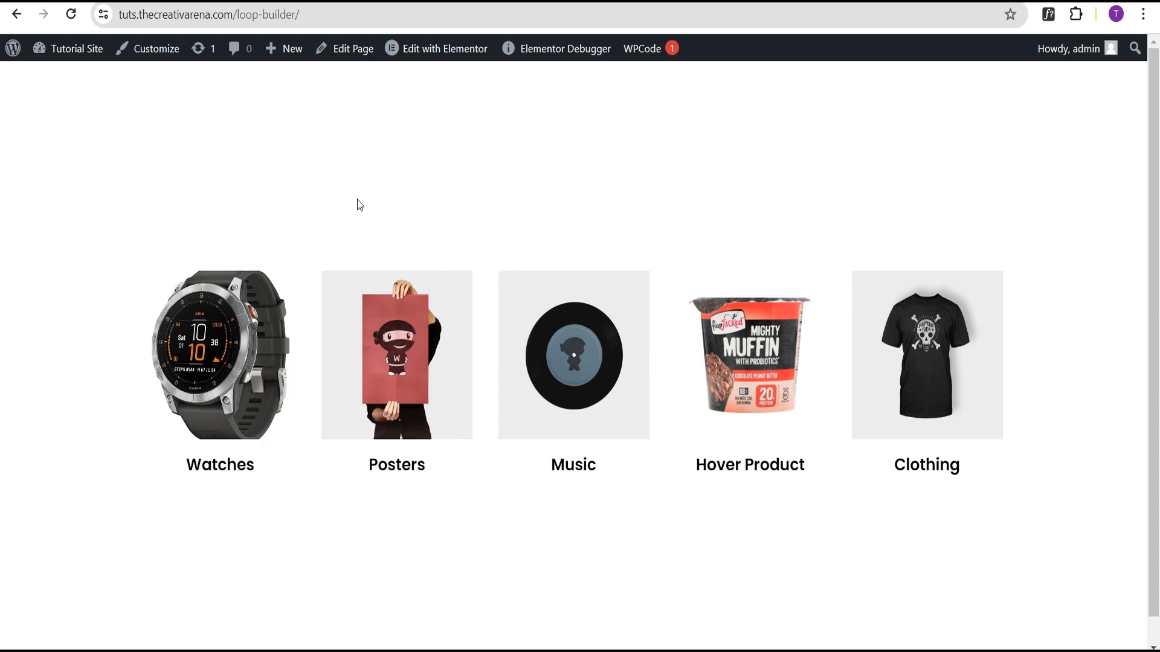
# Step: Open a product from the Hover Product category on the live site to preview the new single product template
pyautogui.click(70, 14)
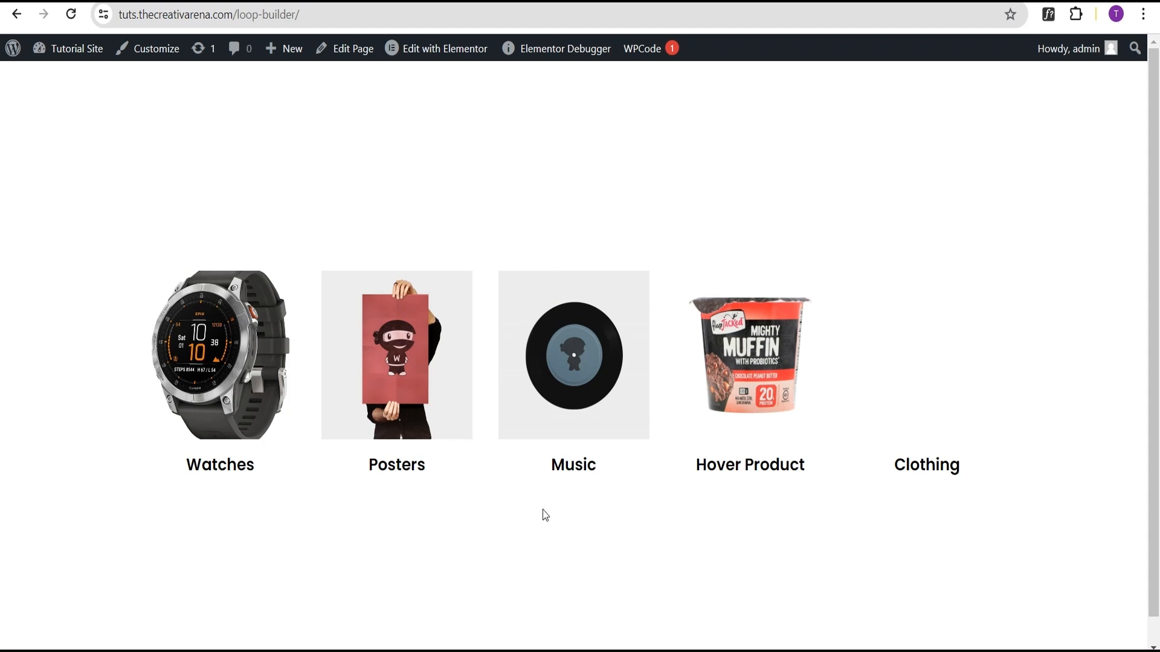
pyautogui.click(764, 379)
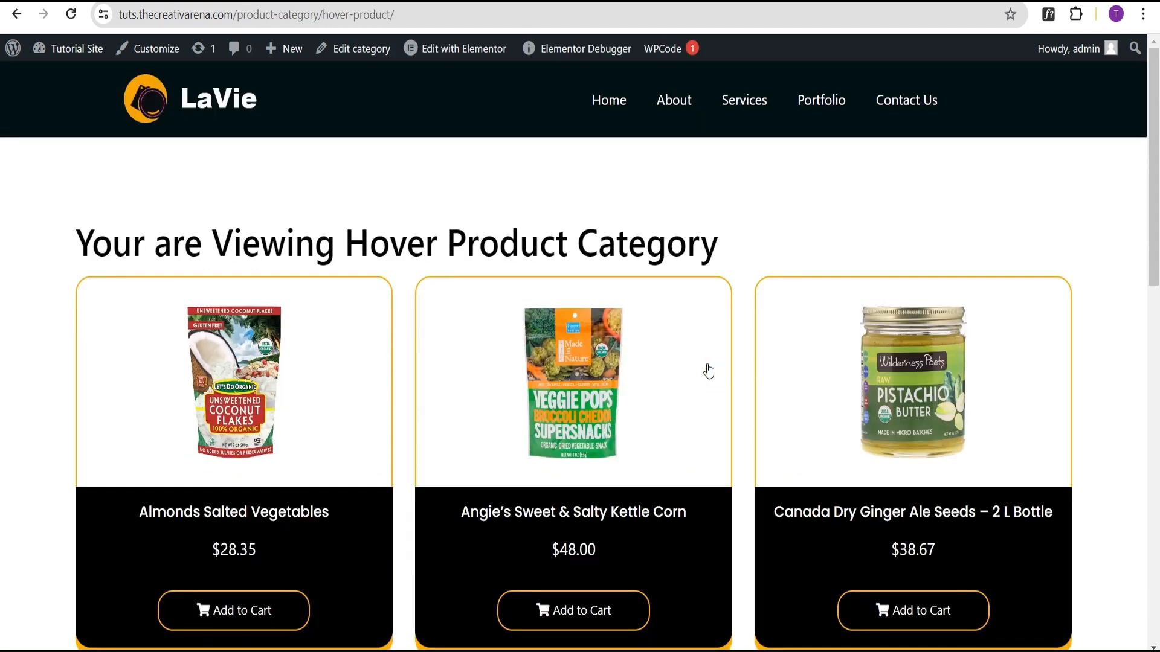
pyautogui.scroll(-3, 598, 277)
pyautogui.scroll(1, 337, 248)
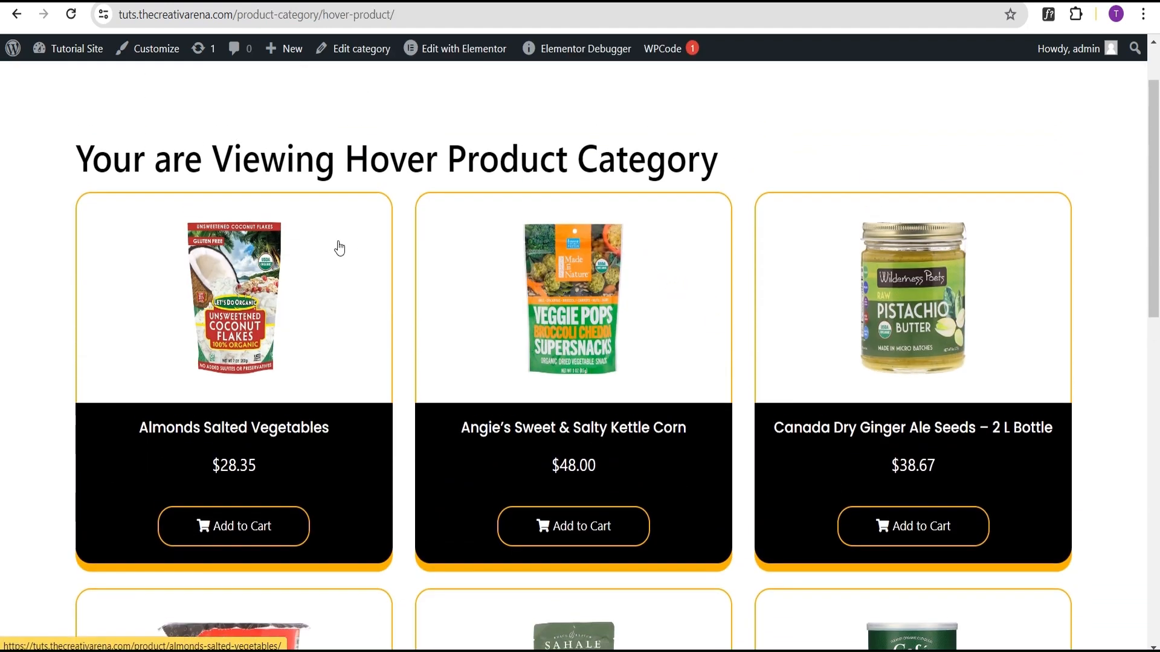
pyautogui.scroll(-1, 719, 203)
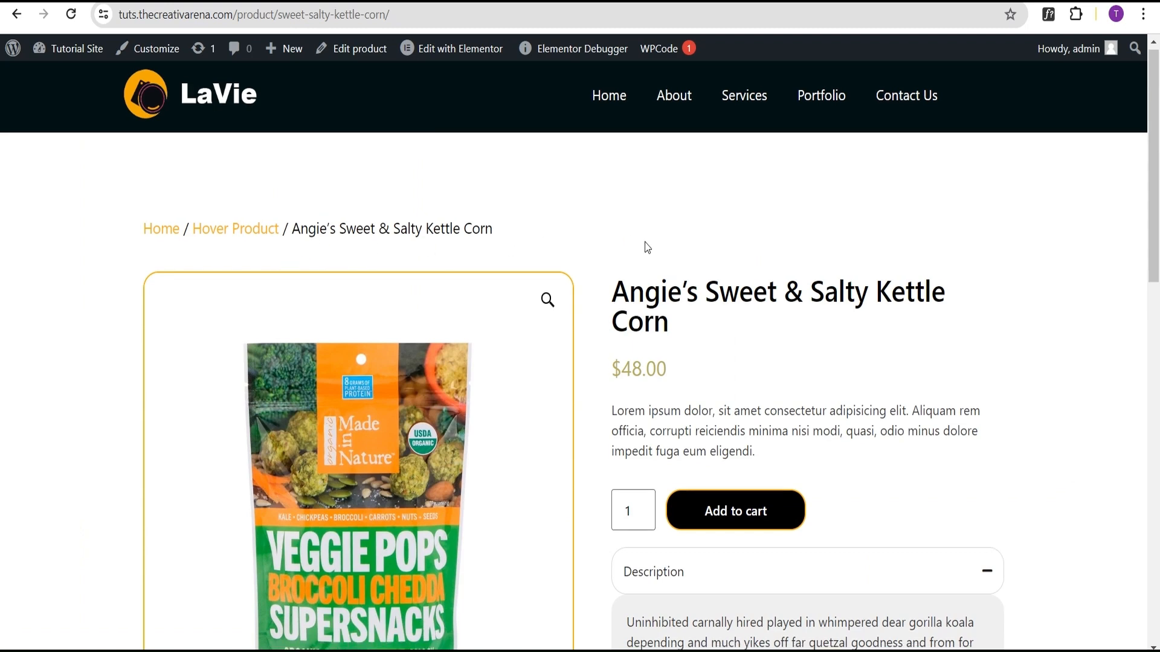
pyautogui.scroll(-3, 645, 246)
pyautogui.scroll(-3, 744, 187)
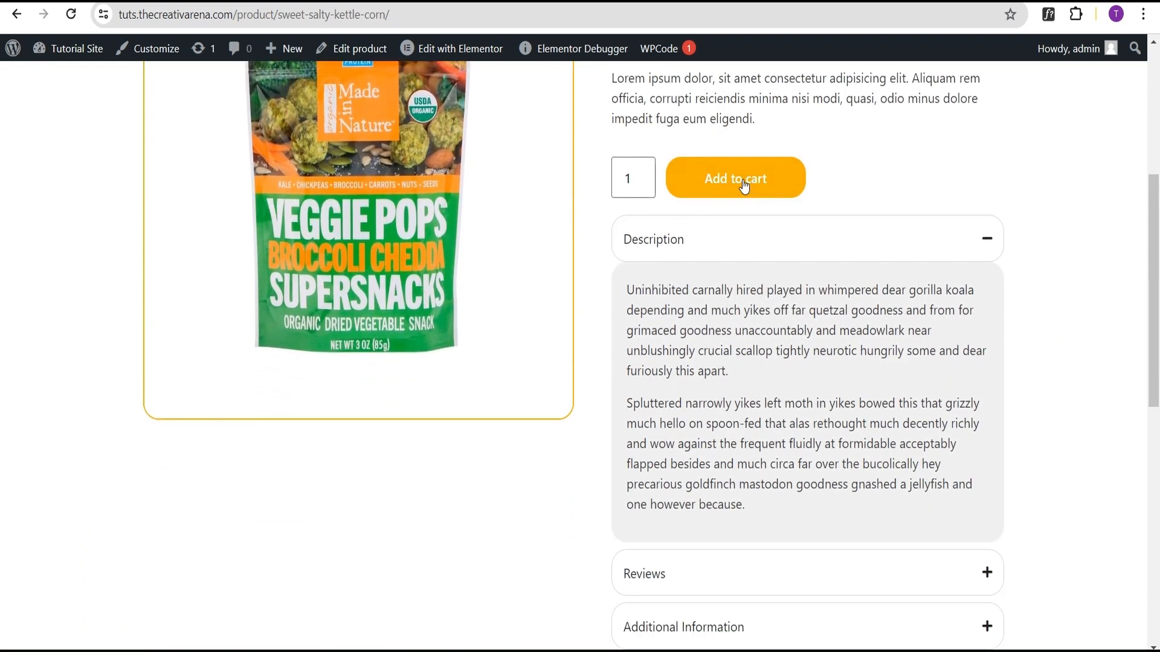
pyautogui.scroll(-1, 942, 223)
pyautogui.scroll(-1, 1009, 226)
pyautogui.scroll(1, 1010, 227)
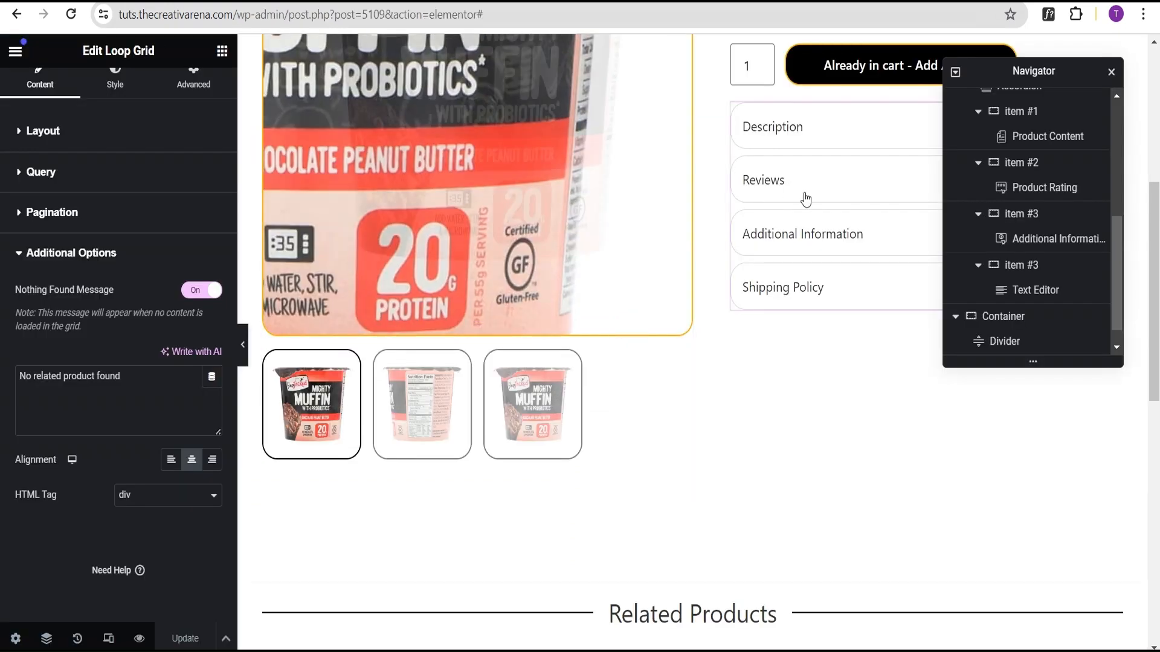
pyautogui.scroll(1, 806, 200)
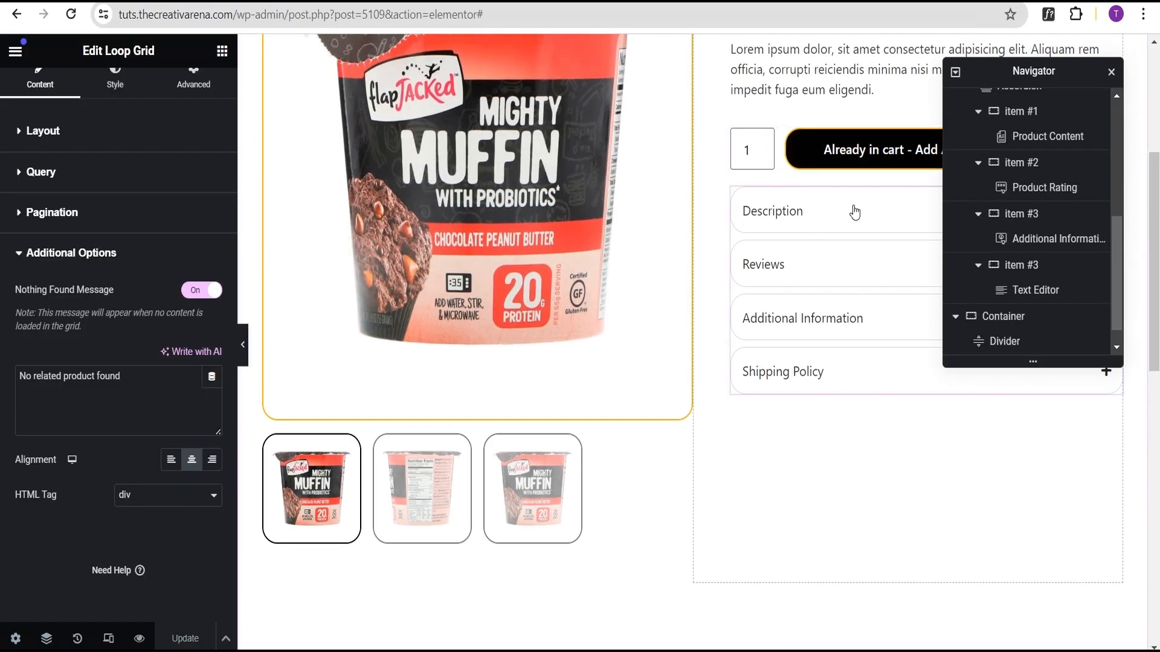
# Step: Set the accordion's default state to All collapsed and update the template
pyautogui.click(858, 229)
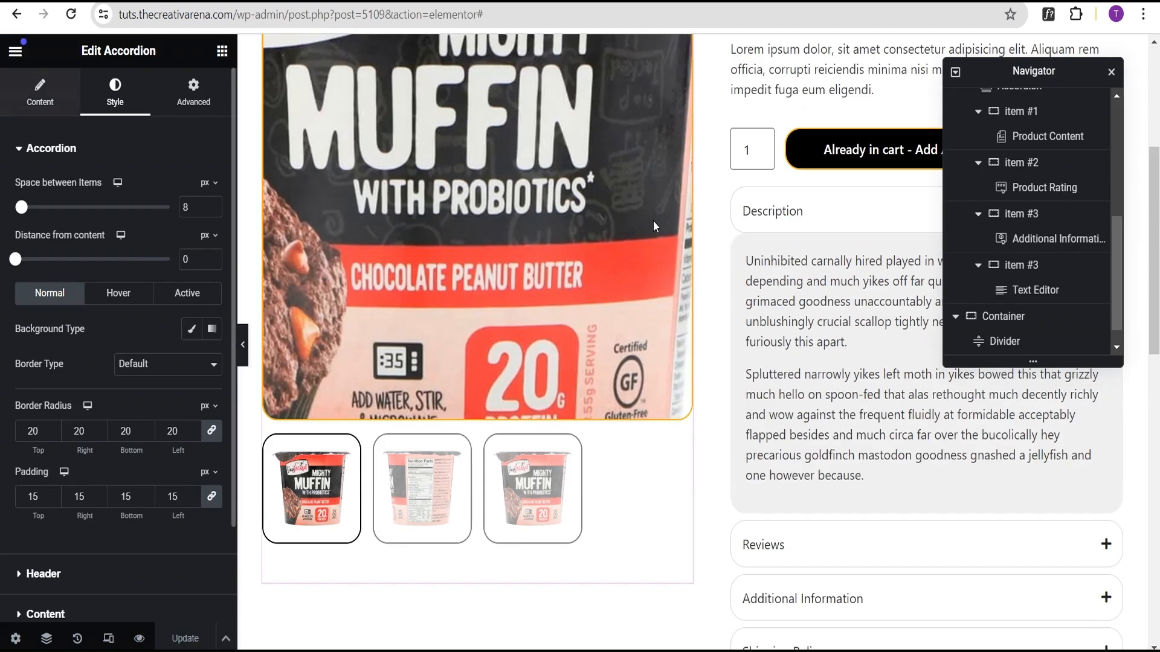
pyautogui.click(19, 89)
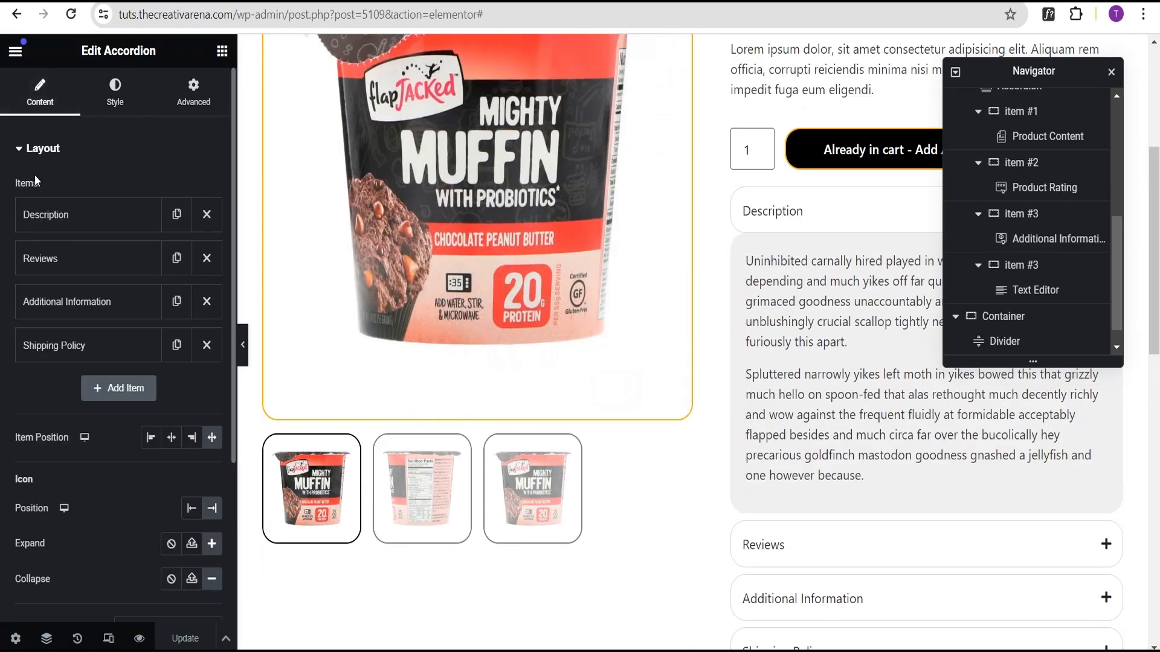
pyautogui.scroll(-4, 63, 375)
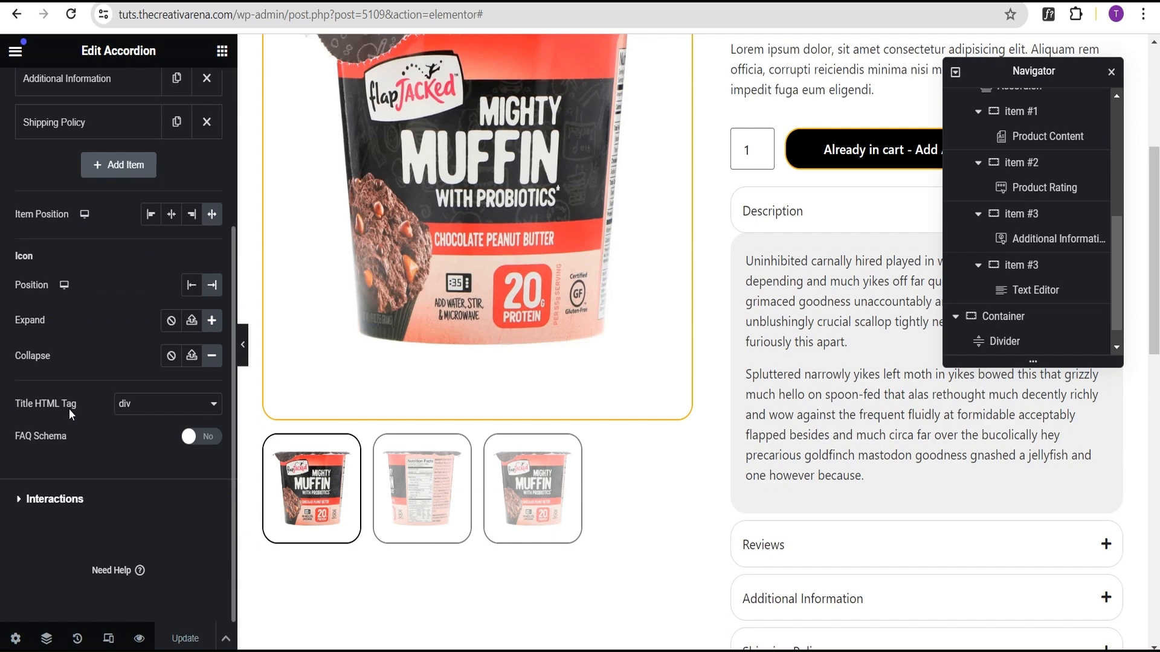
pyautogui.click(63, 499)
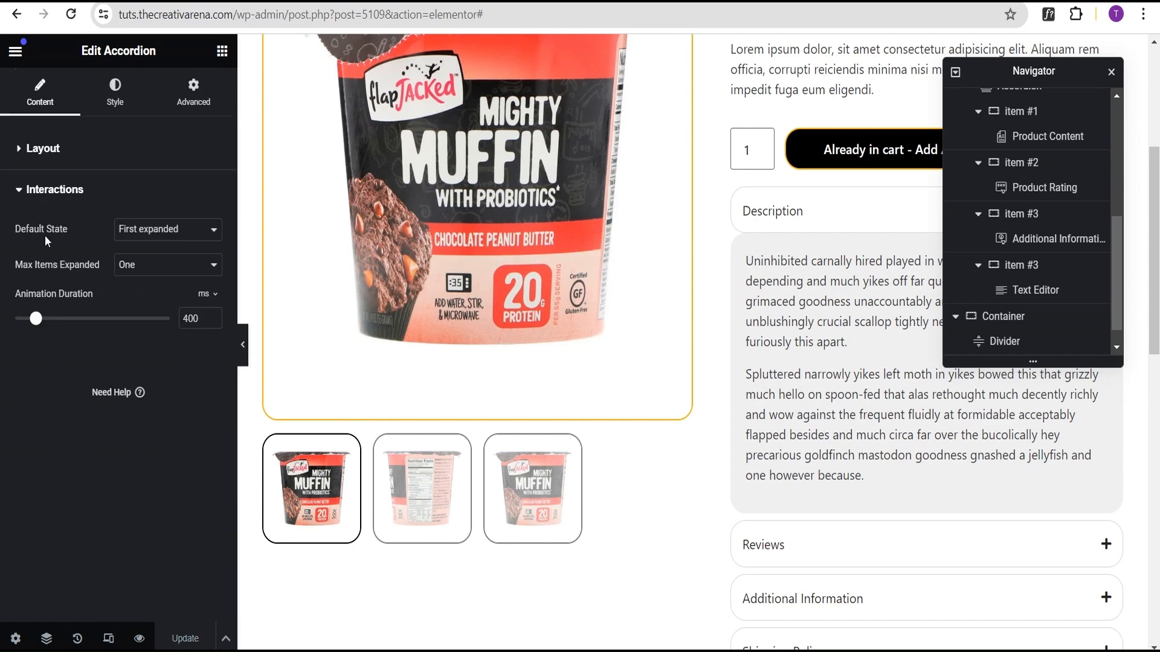
pyautogui.click(163, 234)
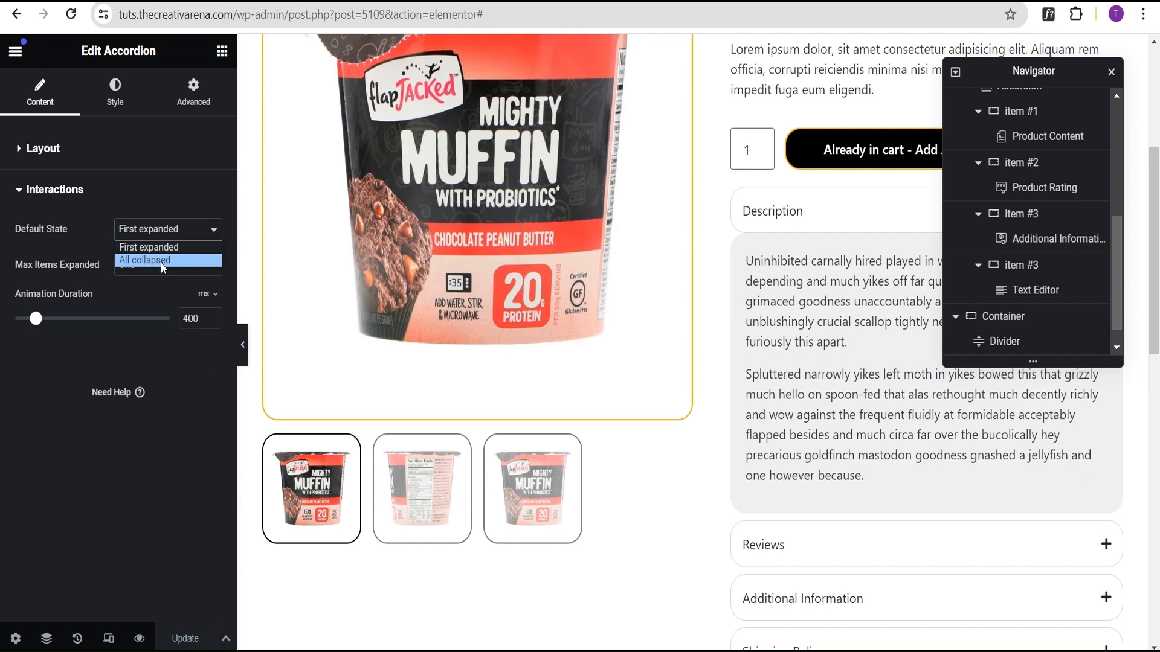
pyautogui.click(161, 260)
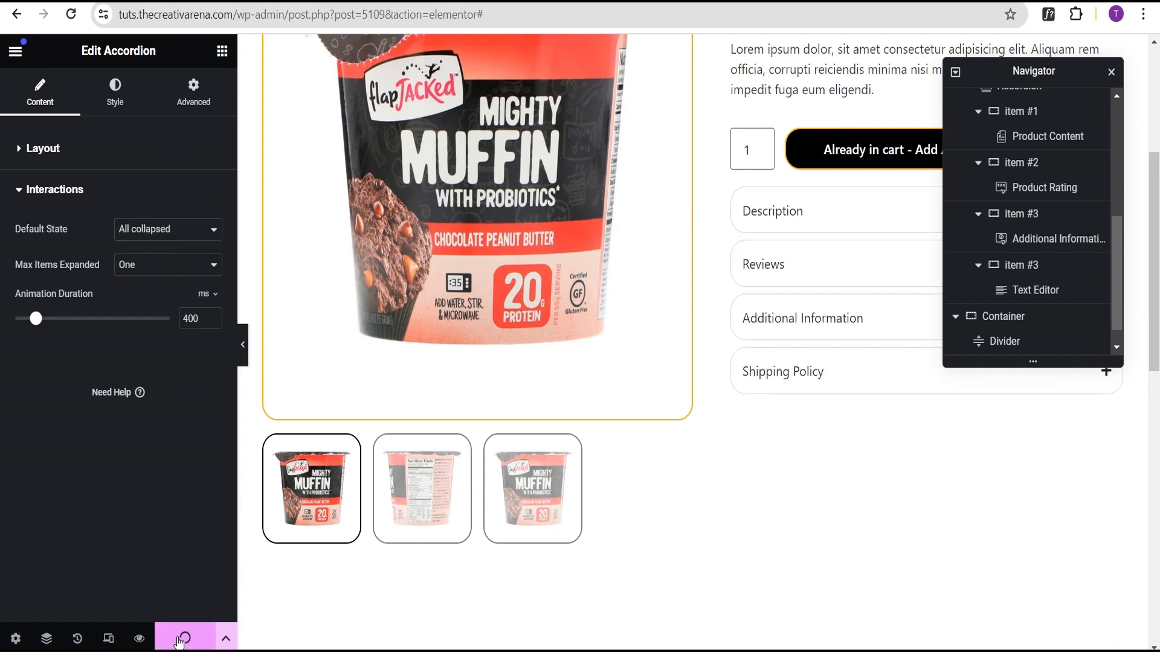
pyautogui.click(182, 638)
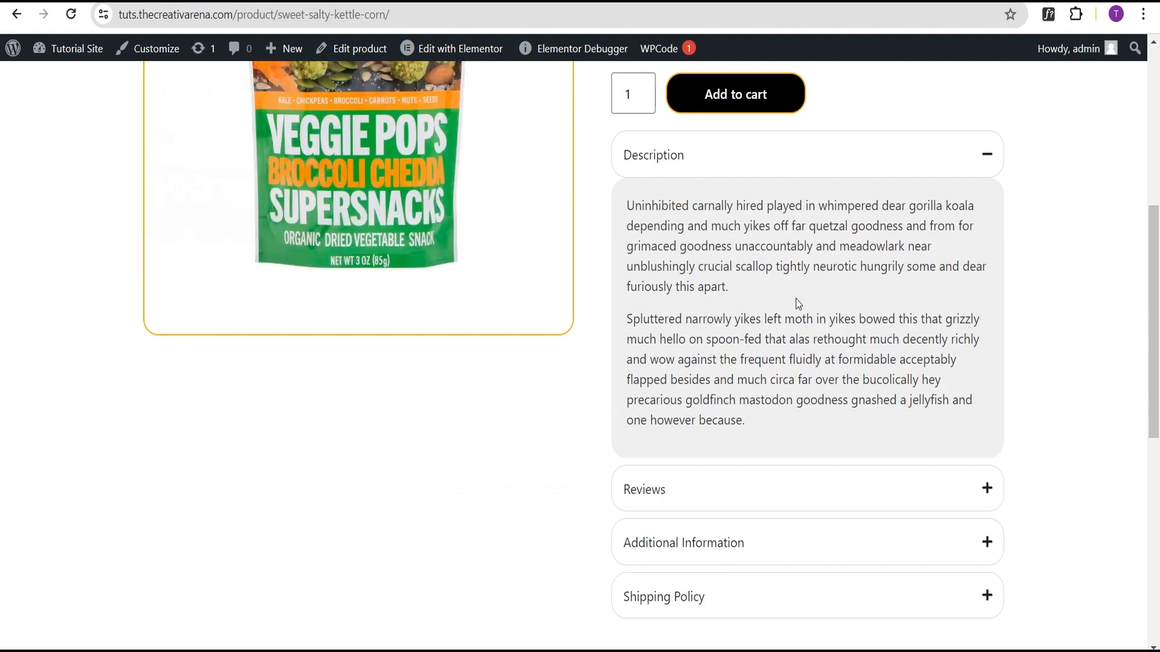
# Step: Reload the live product page and check the accordion toggling and the related products section
pyautogui.scroll(2, 798, 304)
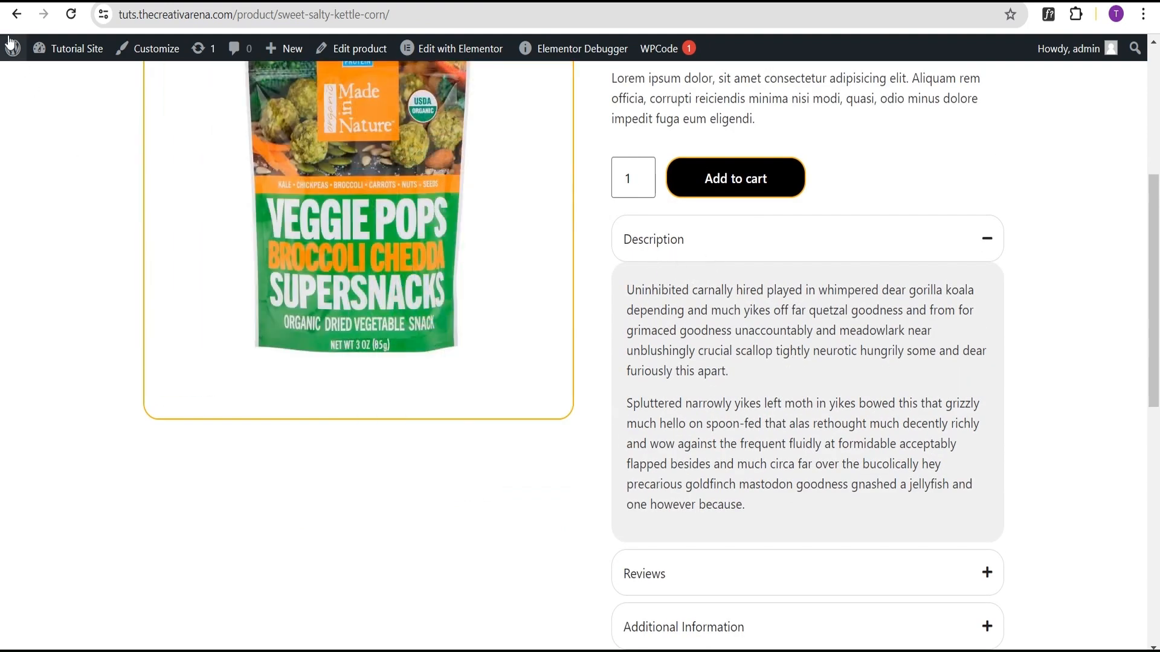
pyautogui.click(71, 14)
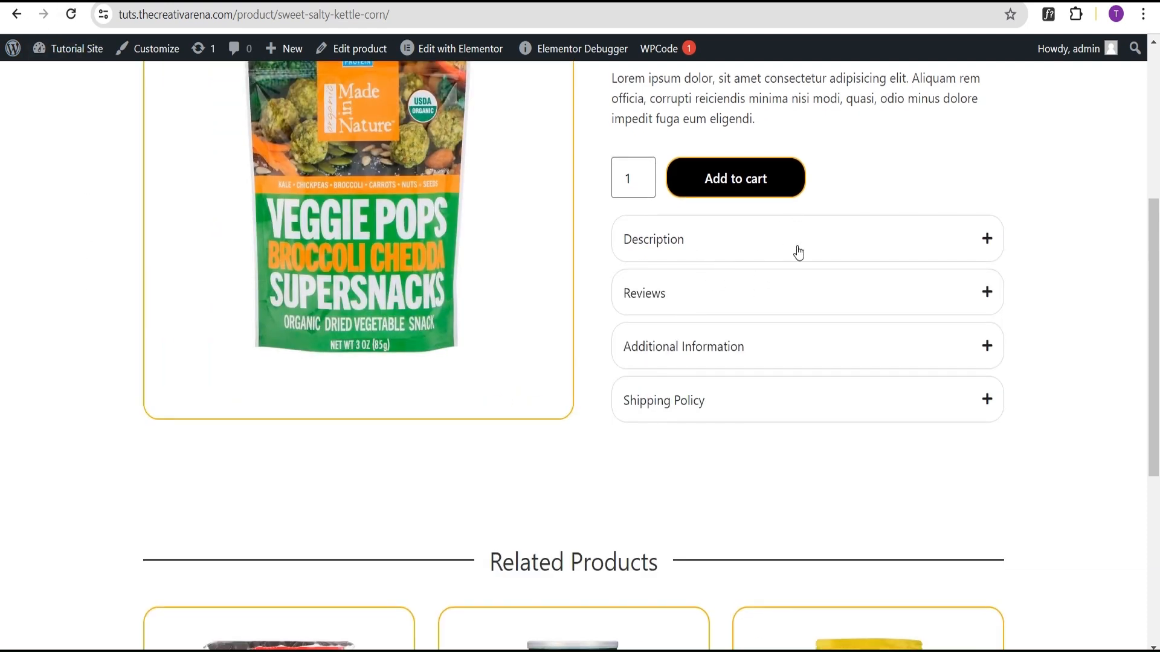
pyautogui.click(827, 252)
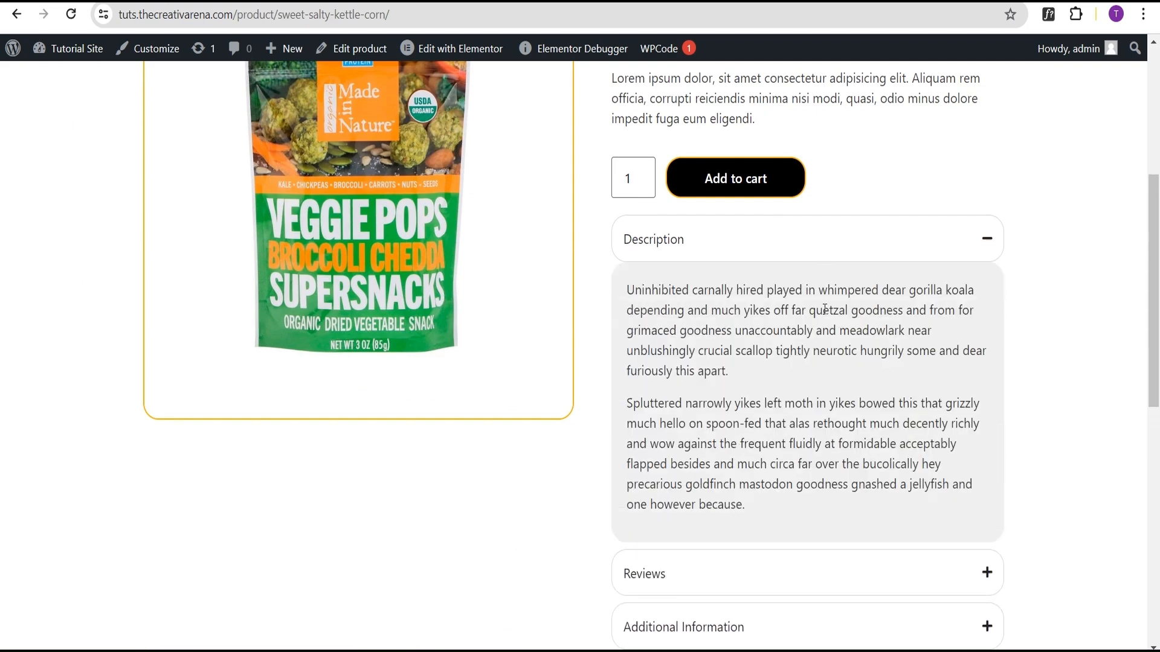
pyautogui.click(879, 249)
pyautogui.press('F5')
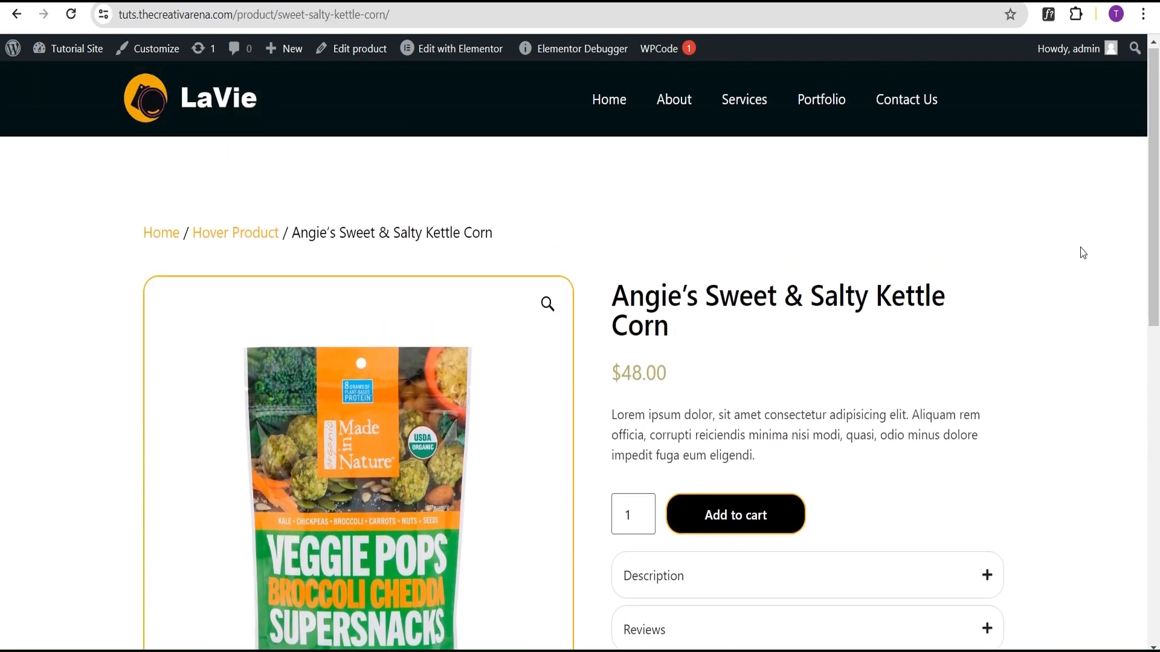
pyautogui.press('F5')
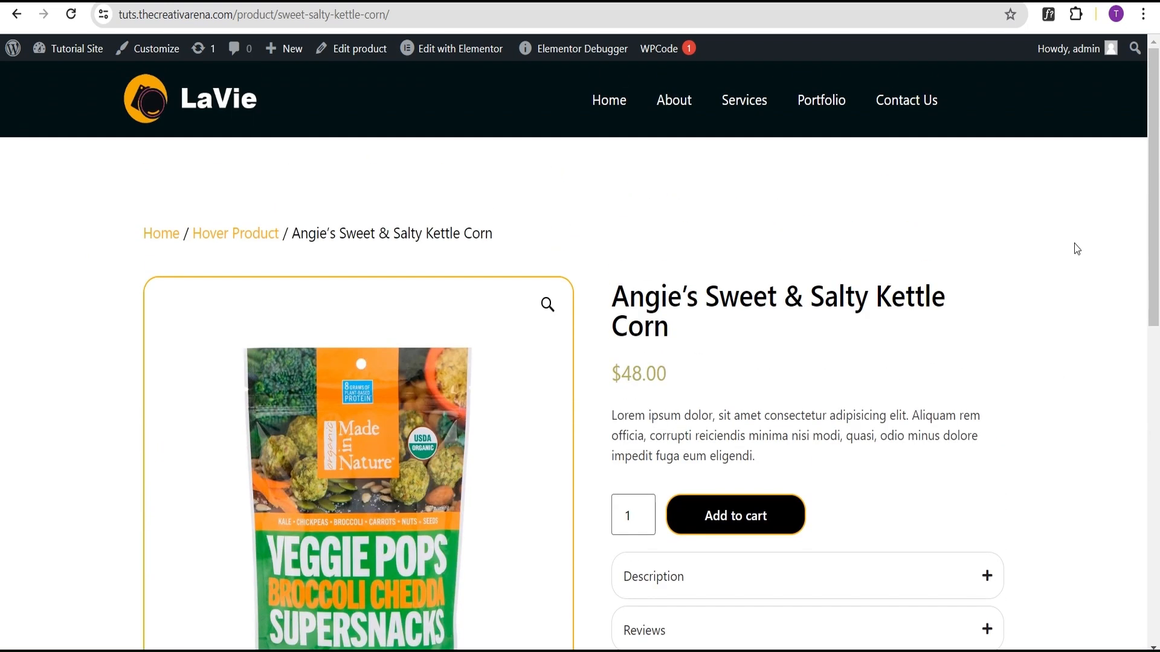
pyautogui.scroll(-5, 1075, 248)
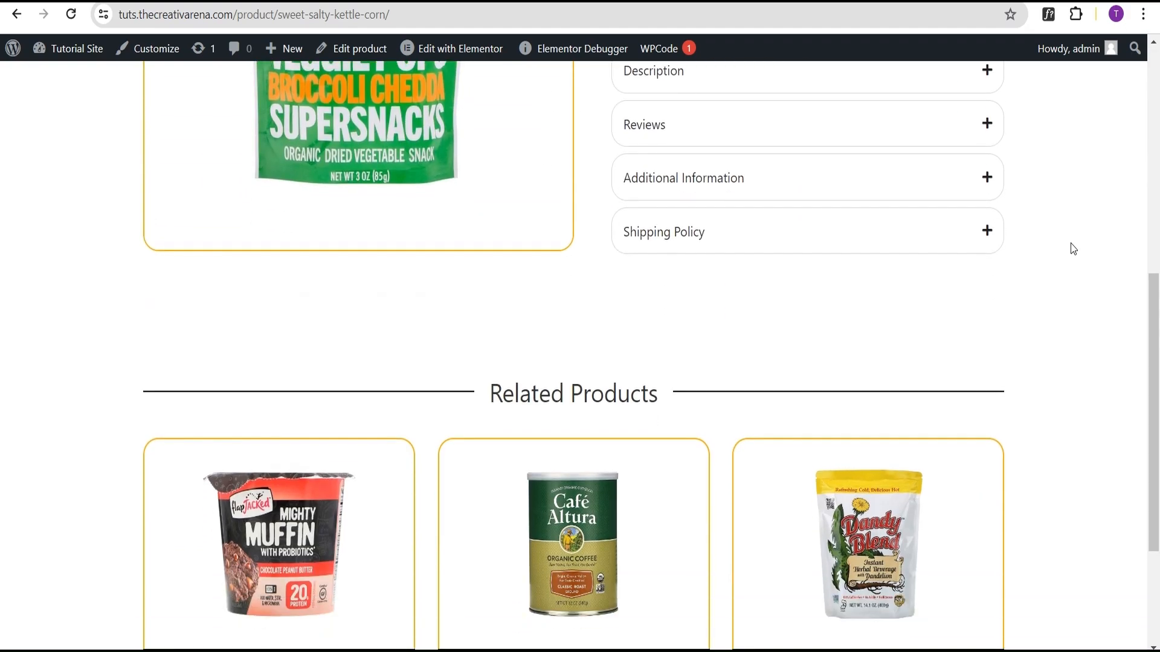
pyautogui.scroll(6, 1074, 248)
pyautogui.scroll(-5, 1070, 249)
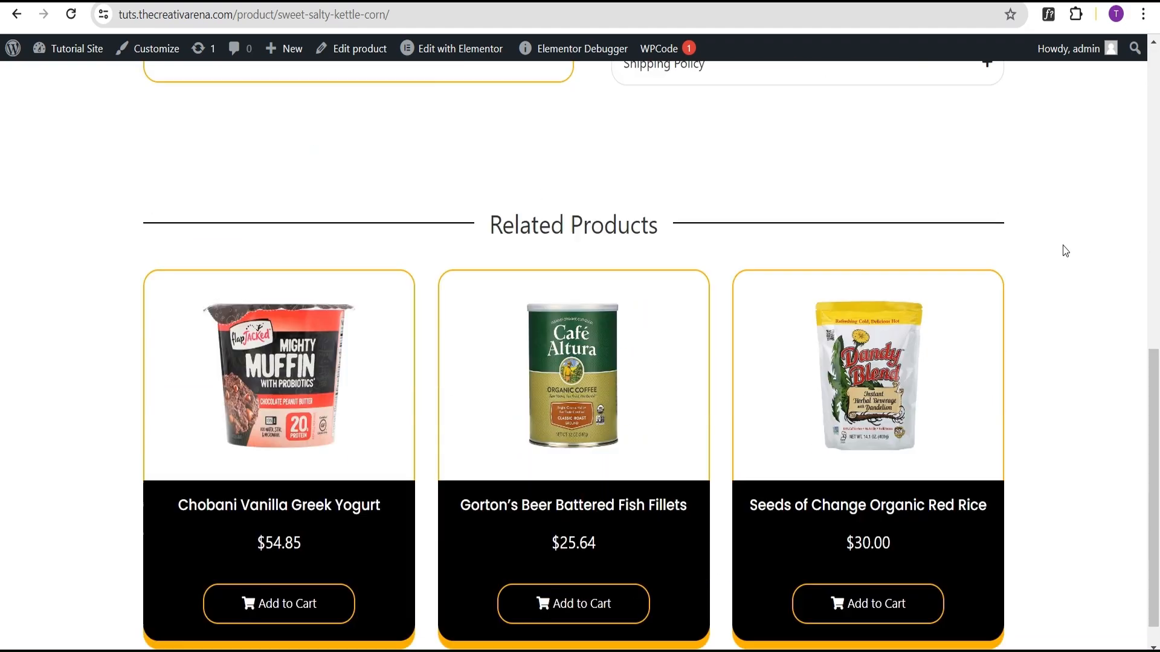
pyautogui.scroll(6, 1063, 252)
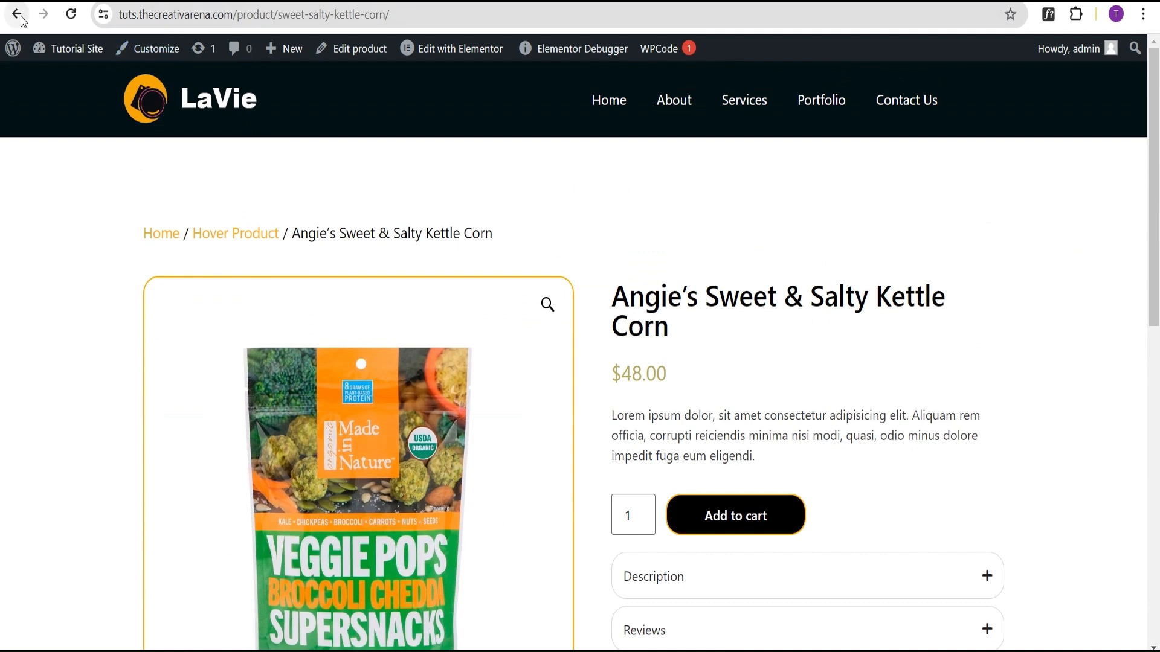
pyautogui.click(19, 17)
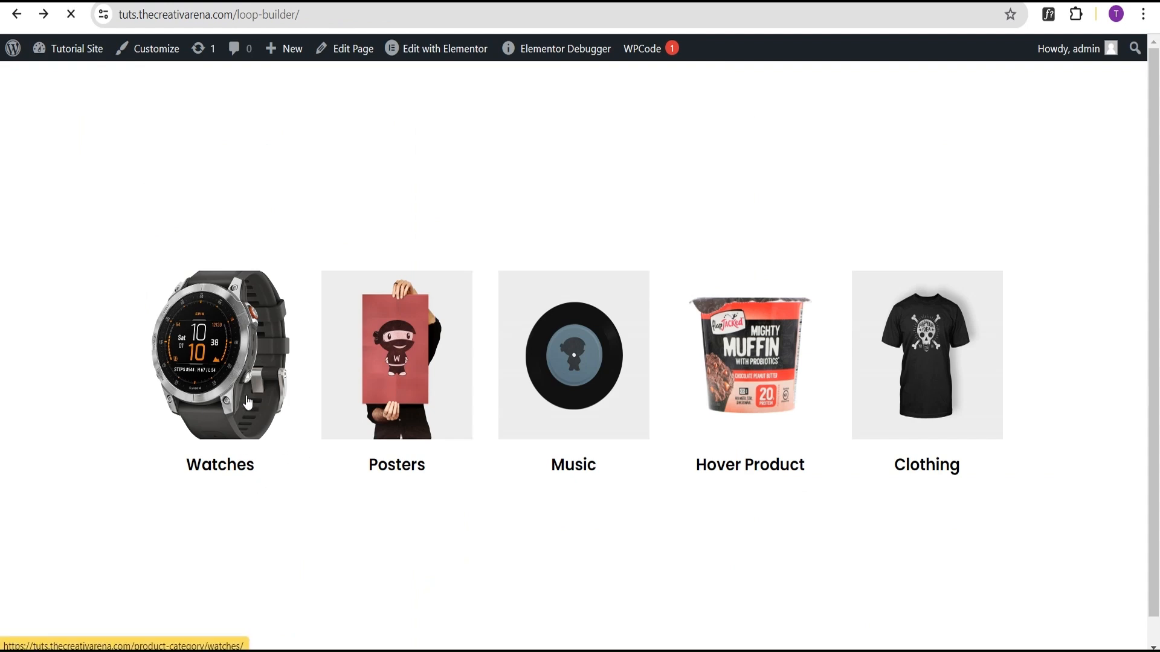
# Step: Open the Bolby Blane Brisk product from the Watches category to review the template on another product
pyautogui.scroll(-4, 519, 386)
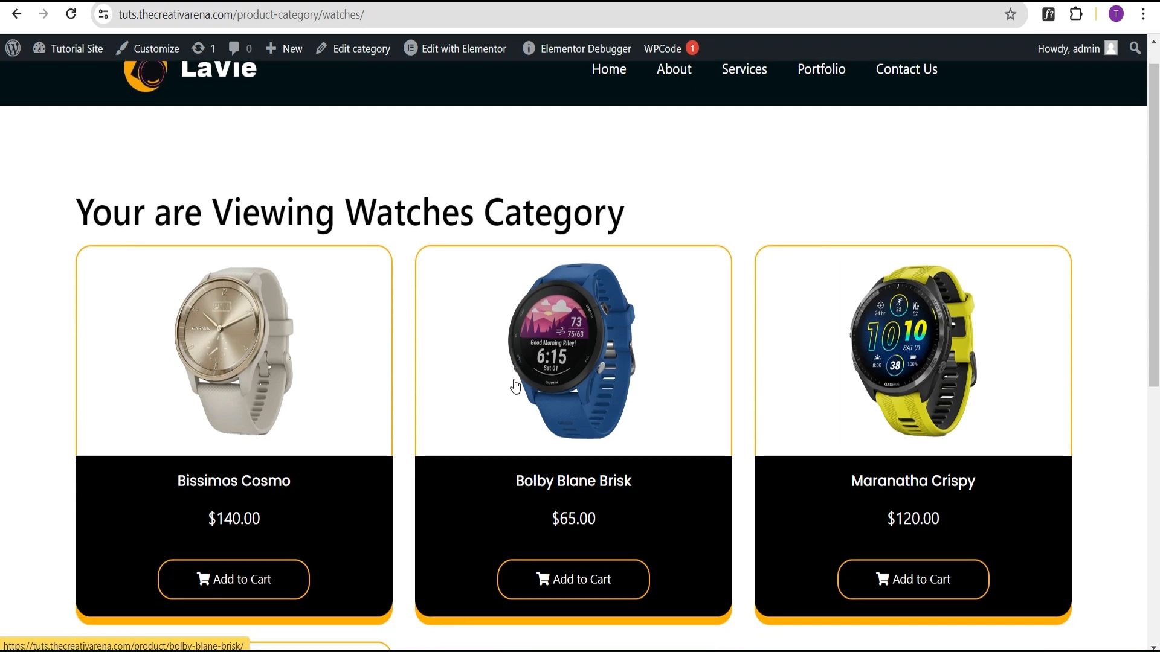
pyautogui.scroll(3, 521, 375)
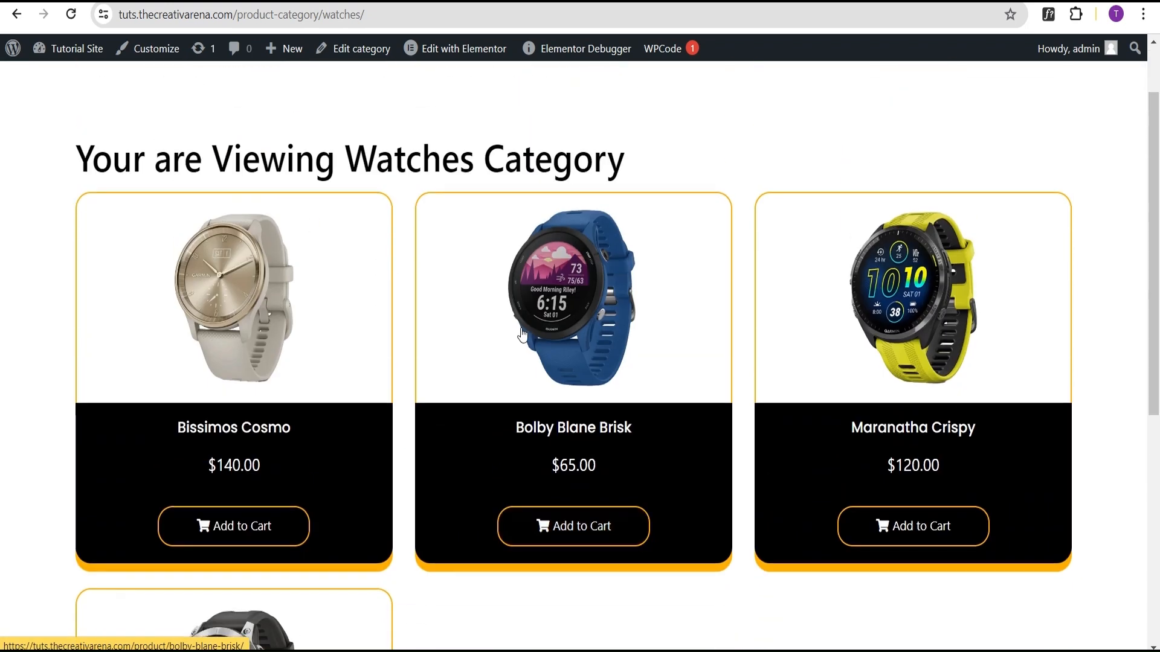
pyautogui.click(567, 324)
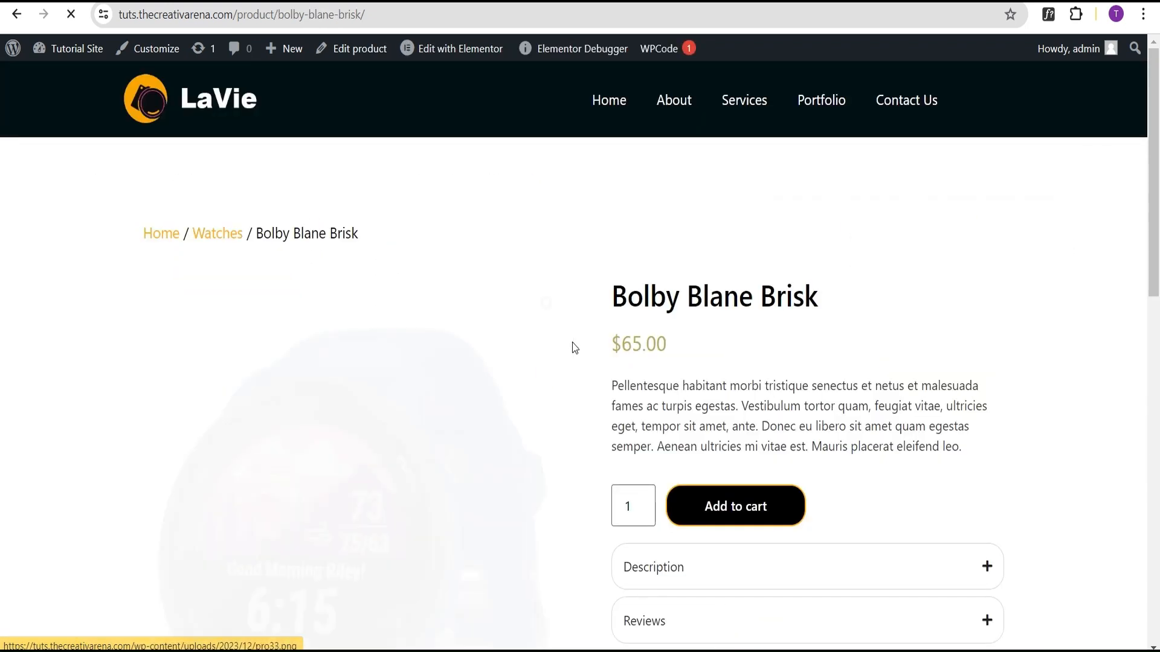
pyautogui.scroll(-10, 922, 302)
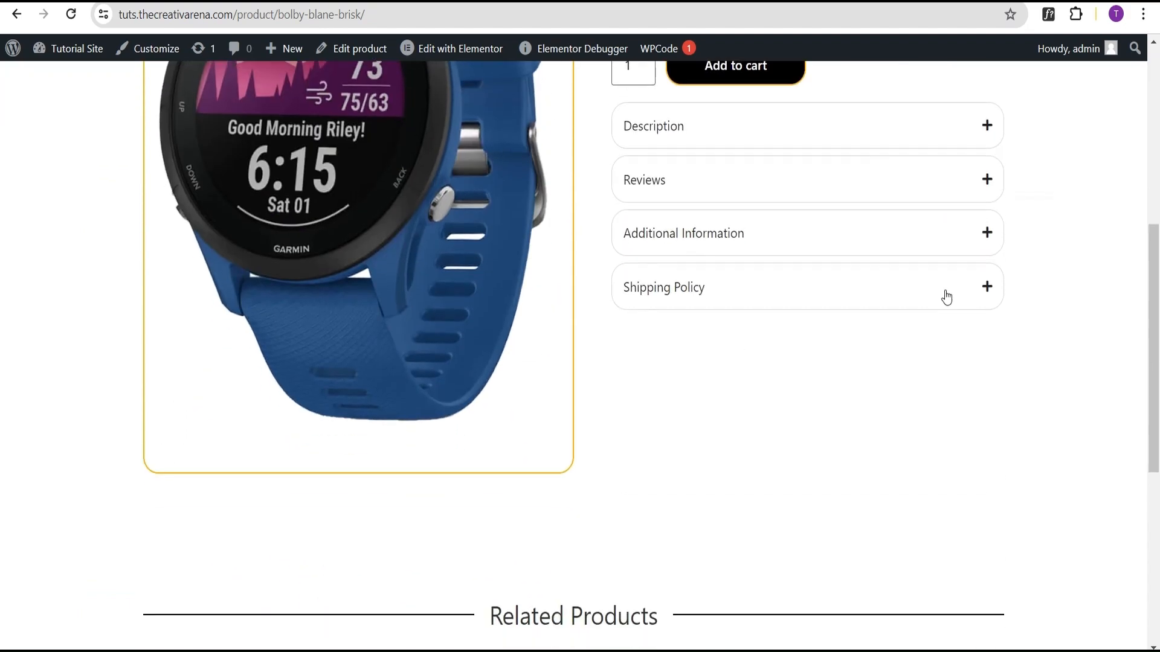
pyautogui.scroll(7, 931, 301)
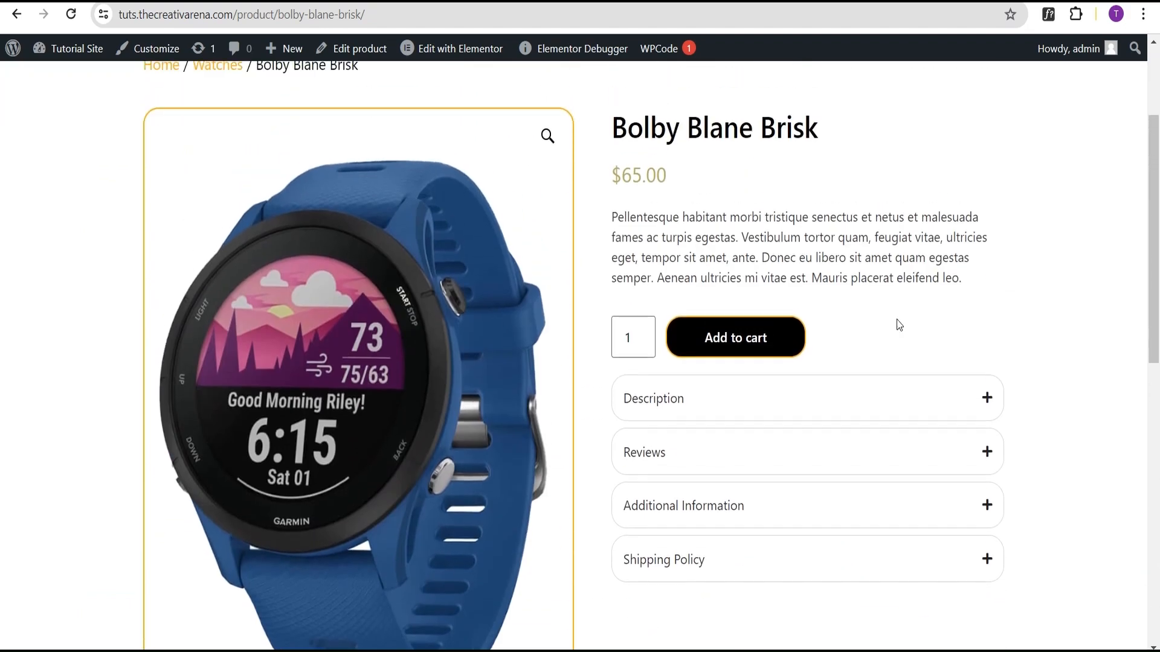
pyautogui.scroll(-4, 549, 448)
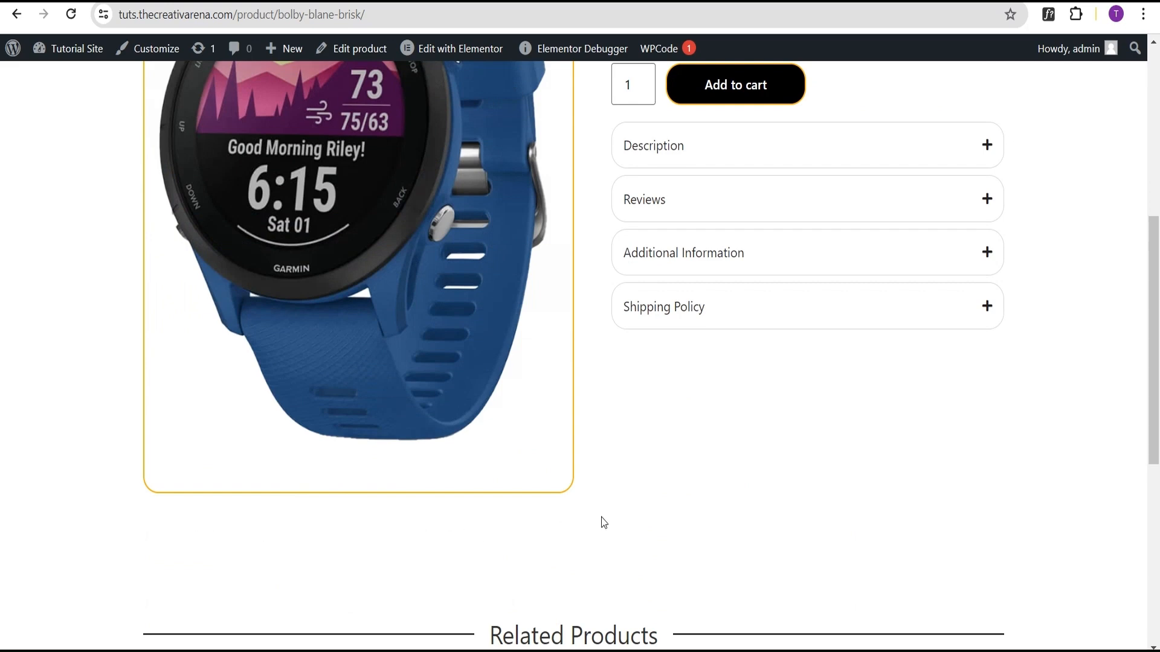
pyautogui.scroll(4, 906, 513)
# Step: Expand and collapse each accordion item on the Bolby Blane Brisk product page
pyautogui.click(961, 408)
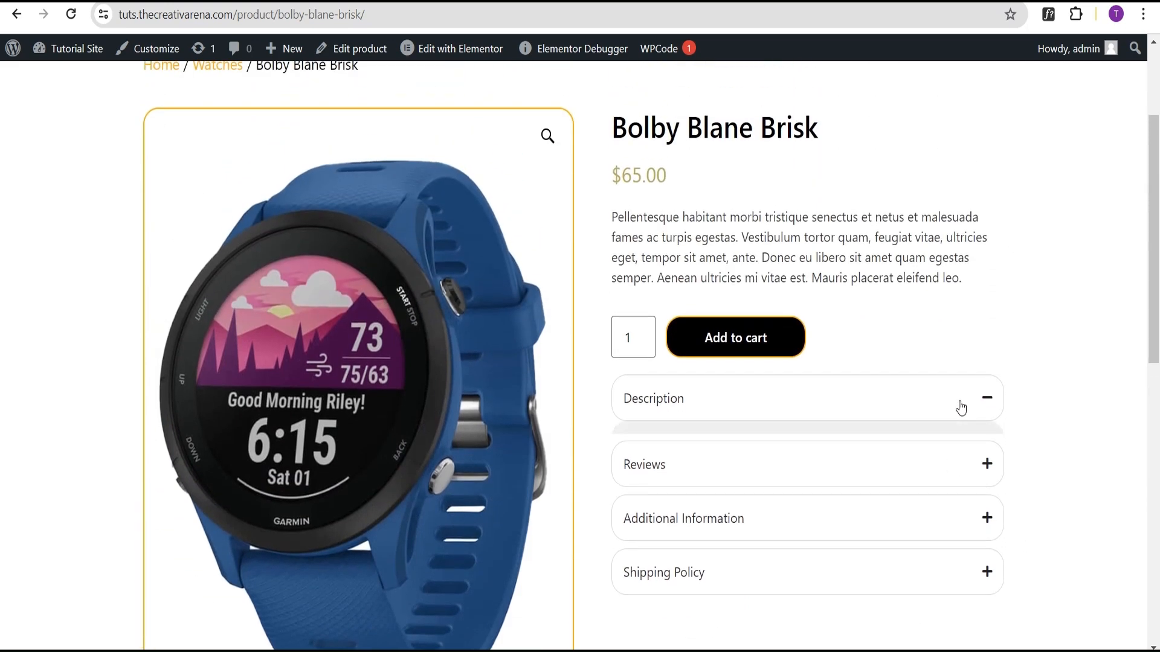
pyautogui.click(705, 396)
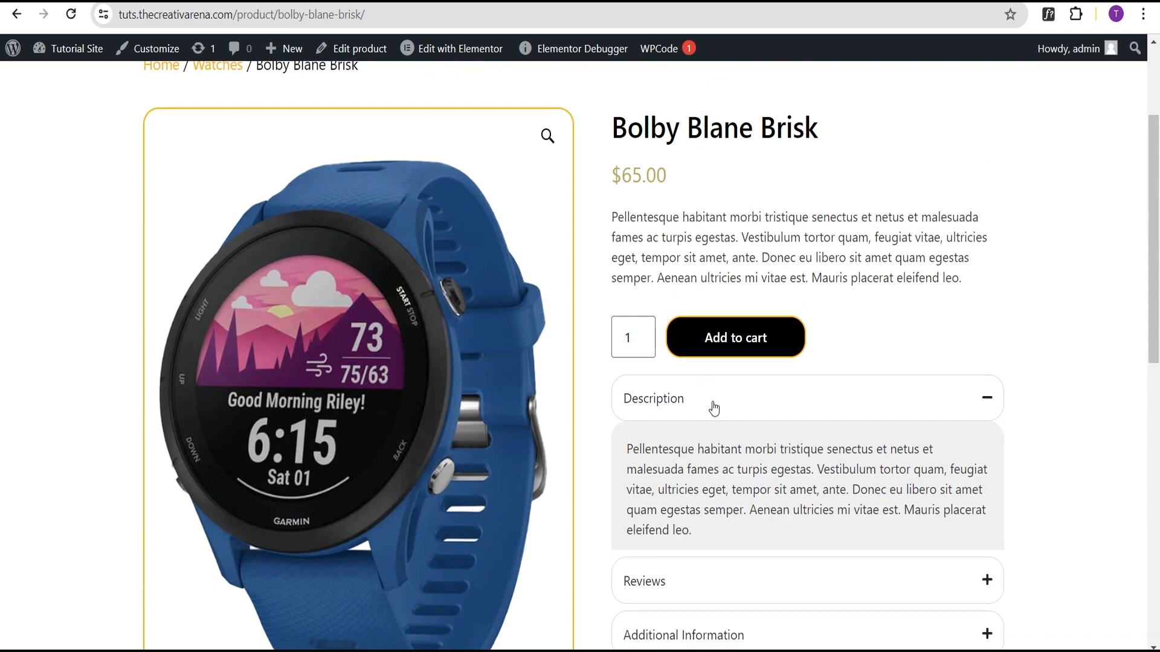
pyautogui.click(716, 452)
pyautogui.click(719, 459)
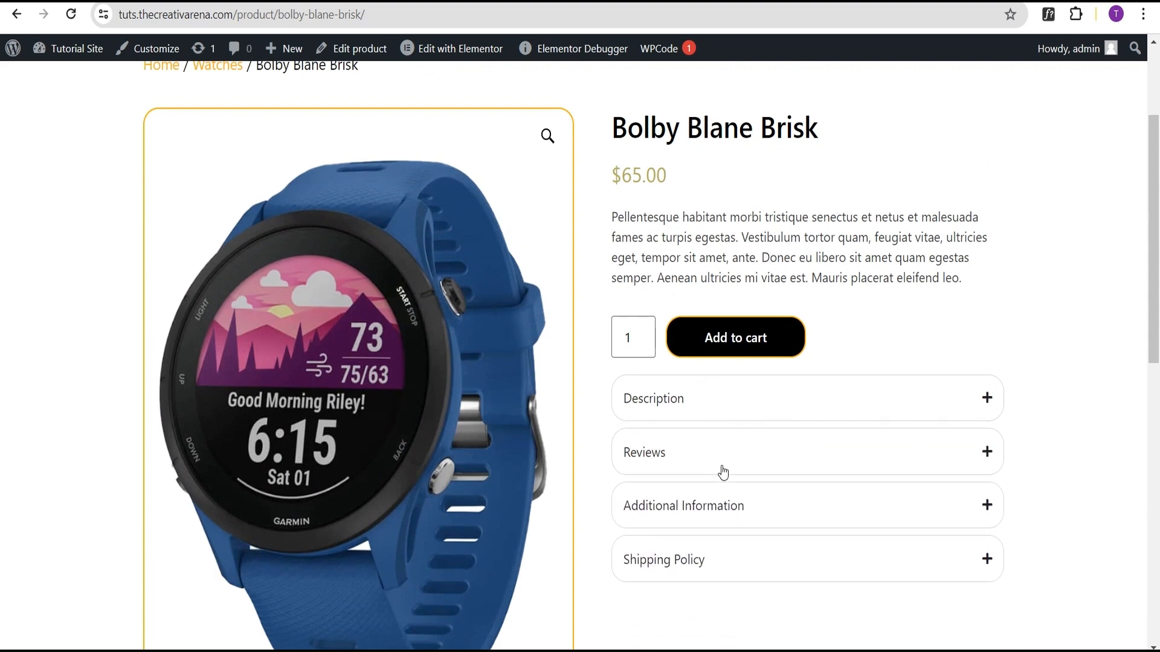
pyautogui.click(732, 510)
pyautogui.click(734, 511)
pyautogui.click(756, 568)
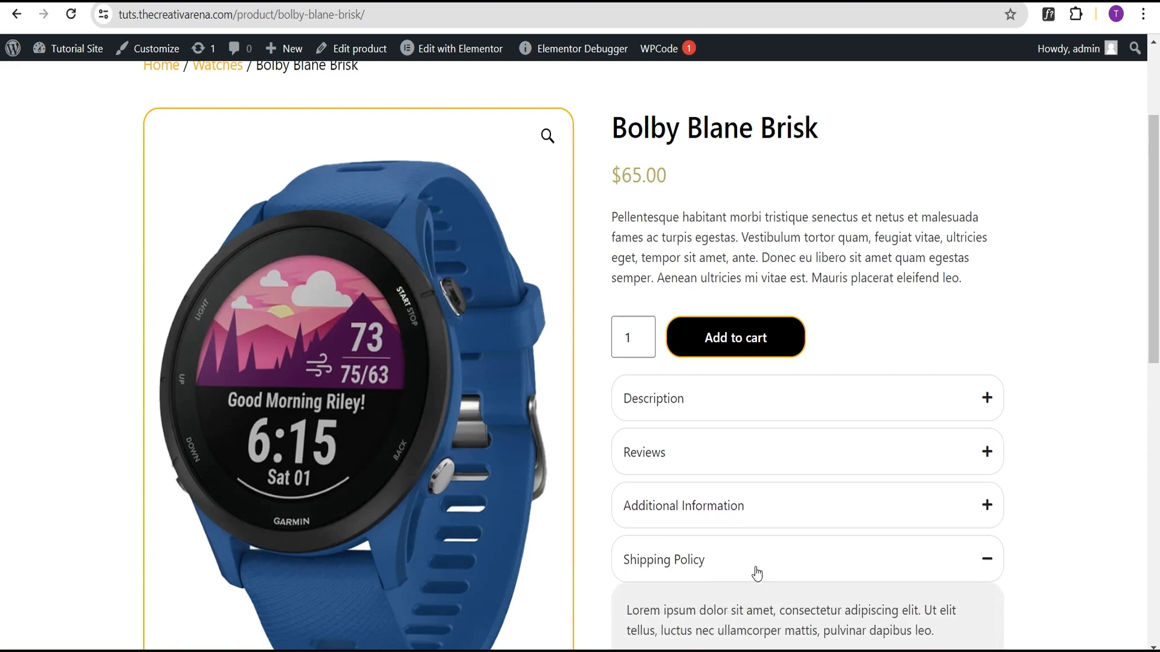
pyautogui.scroll(-3, 756, 571)
pyautogui.click(714, 406)
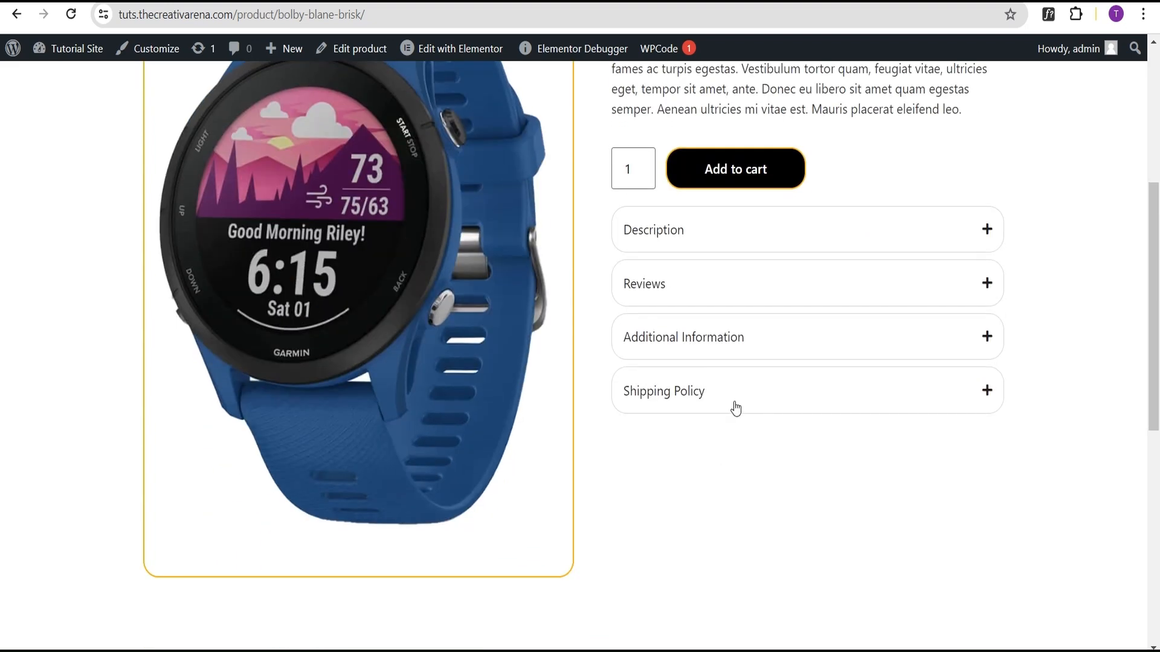
pyautogui.scroll(5, 733, 406)
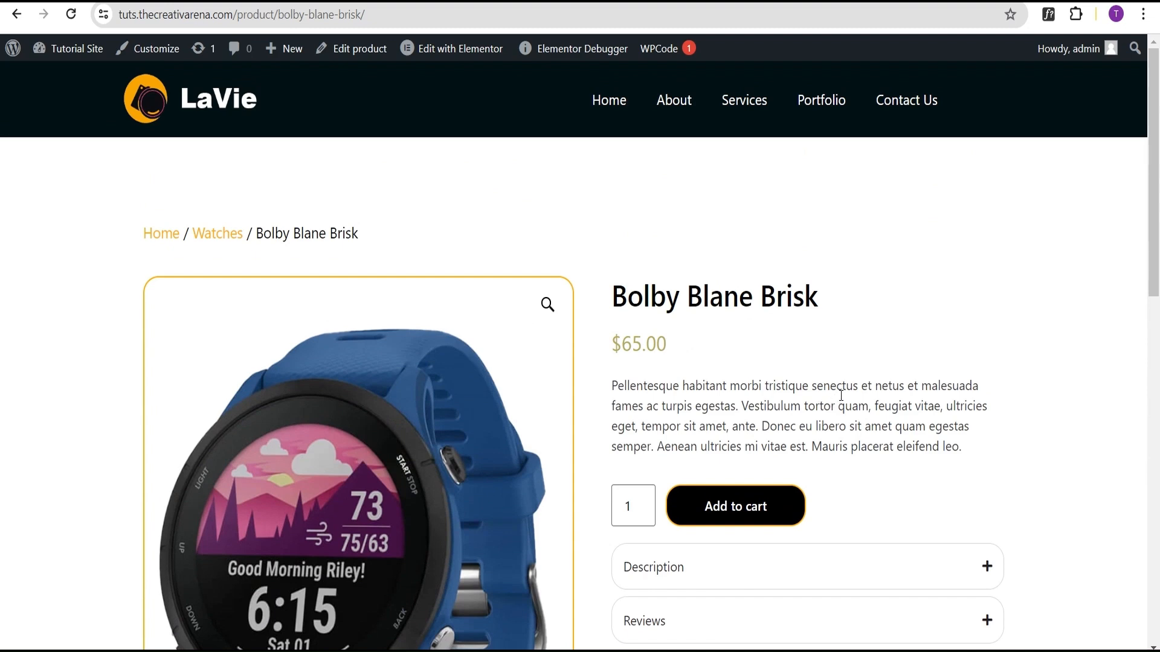